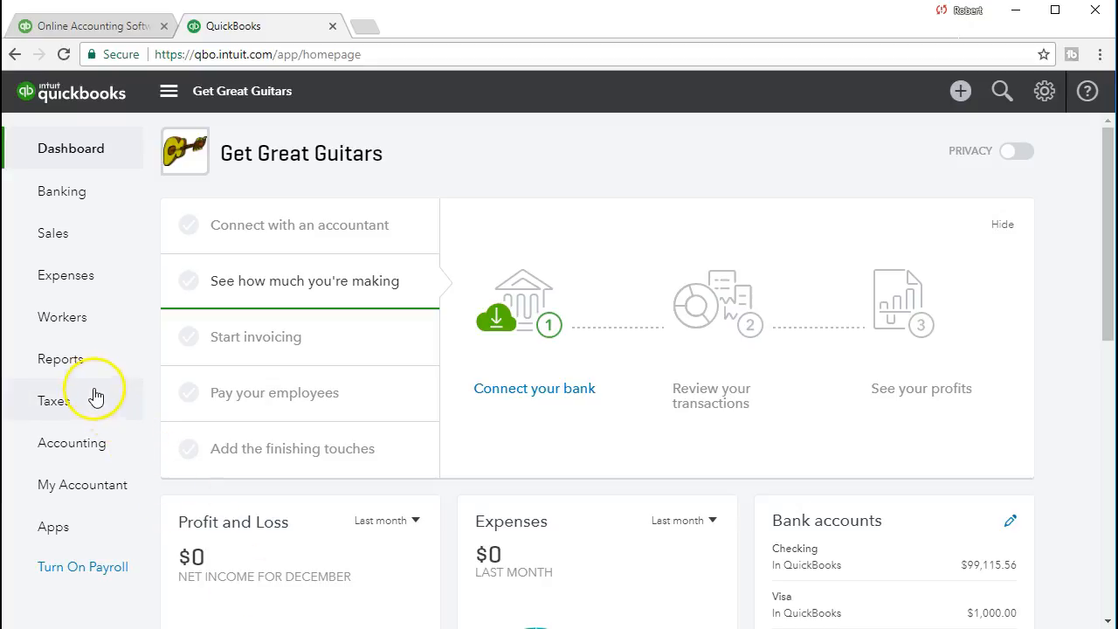
- Run the Balance Sheet report with a custom period from 02/28/2021 to 02/28/2021 and review the Checking balance
left_click(82, 365)
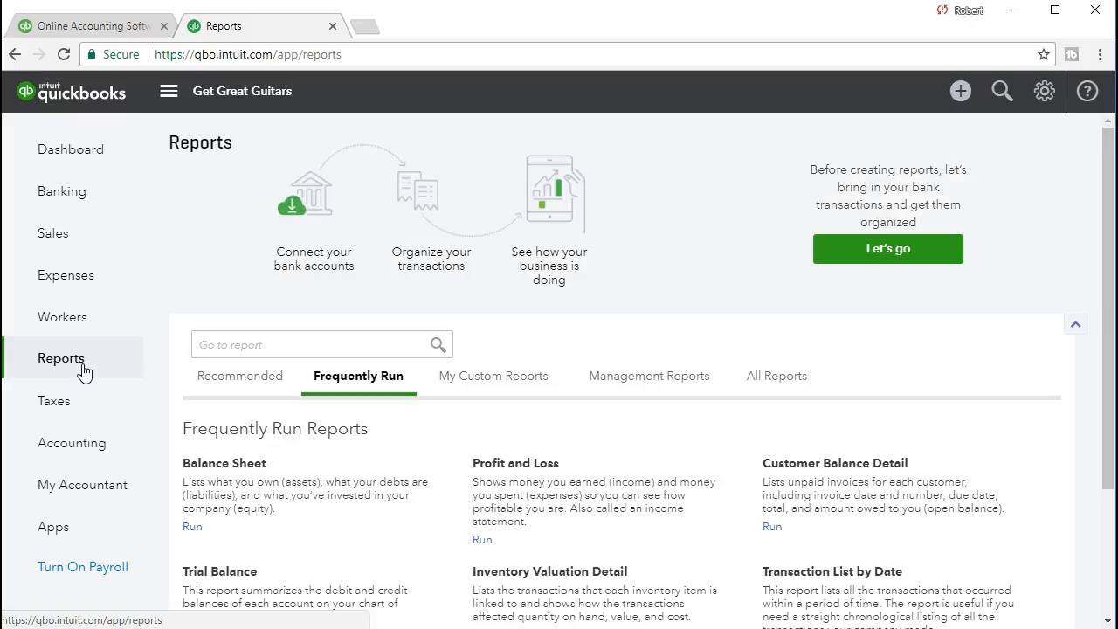
left_click(206, 469)
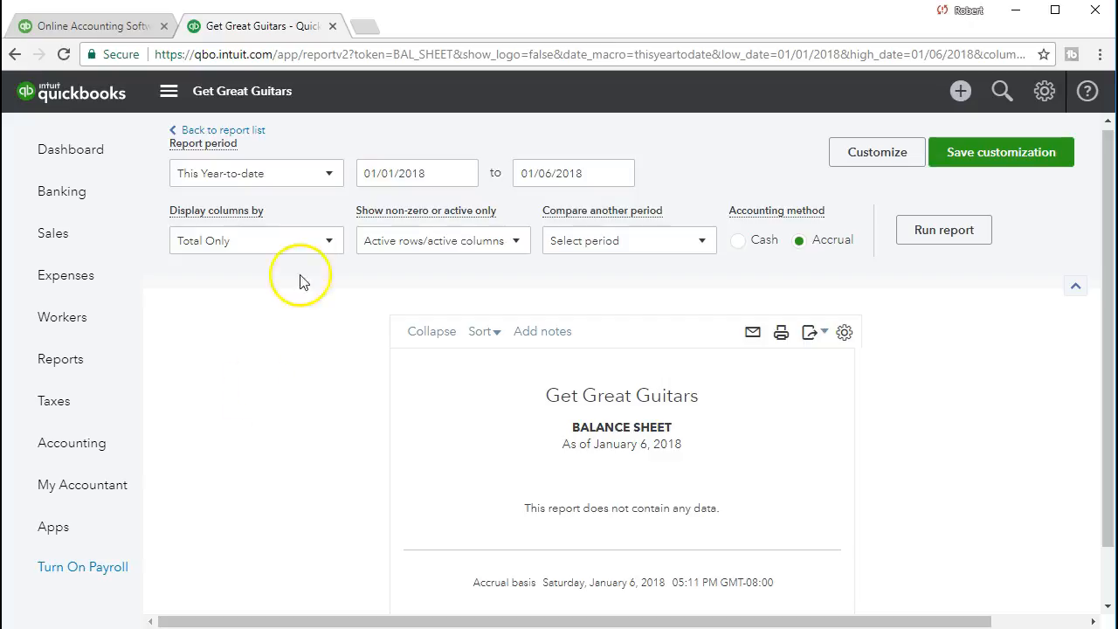
left_click(429, 171)
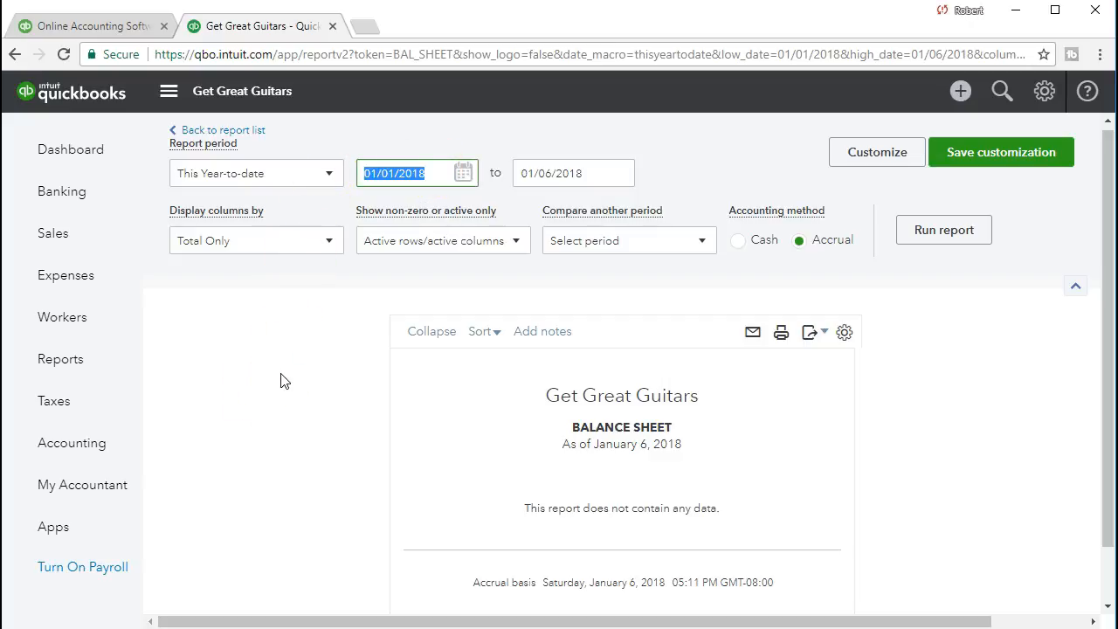
type("02282021")
key("Tab")
type("02282021")
key("Tab")
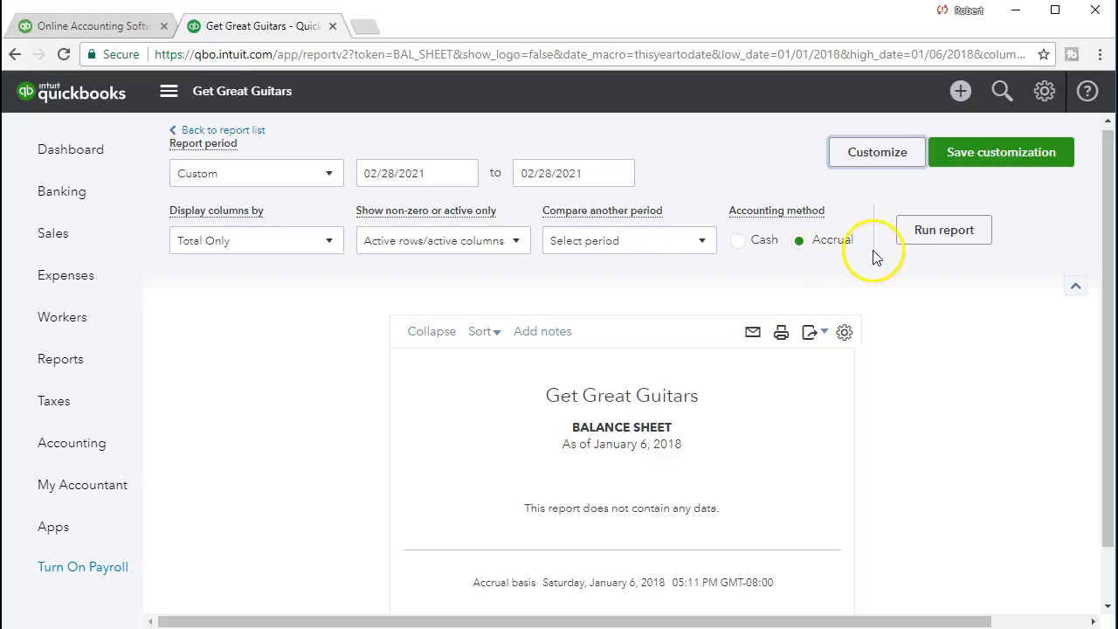
left_click(903, 243)
scroll(905, 245, "down", 2)
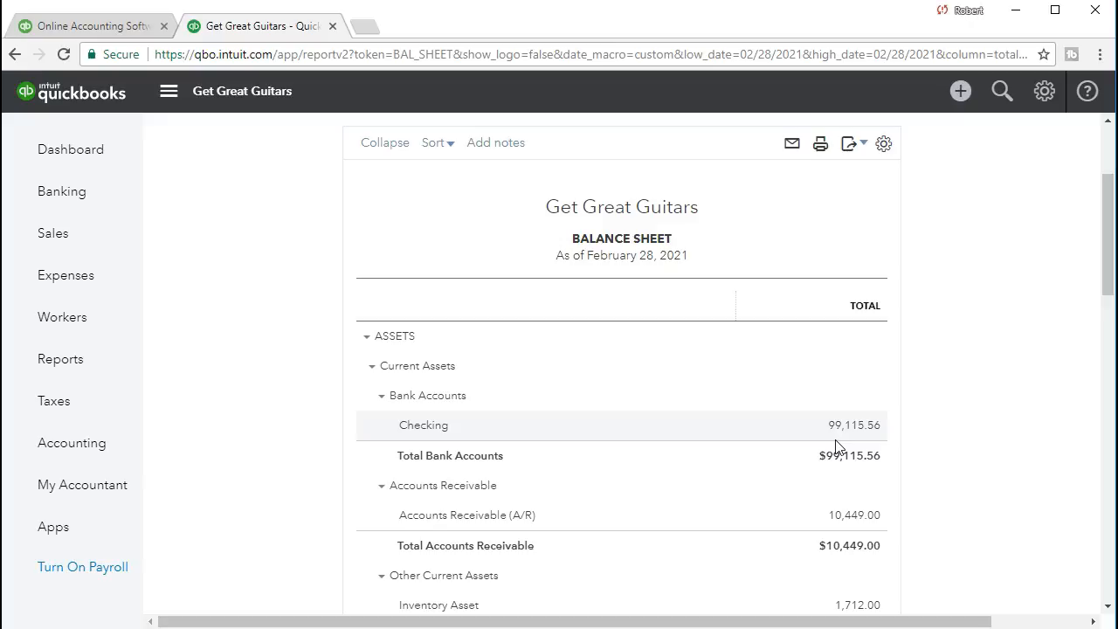
- Switch to the Bank Rec workbook in Excel, correct the closing balance label to "Balance as of February 28" and check that row's amount
key("alt+Tab")
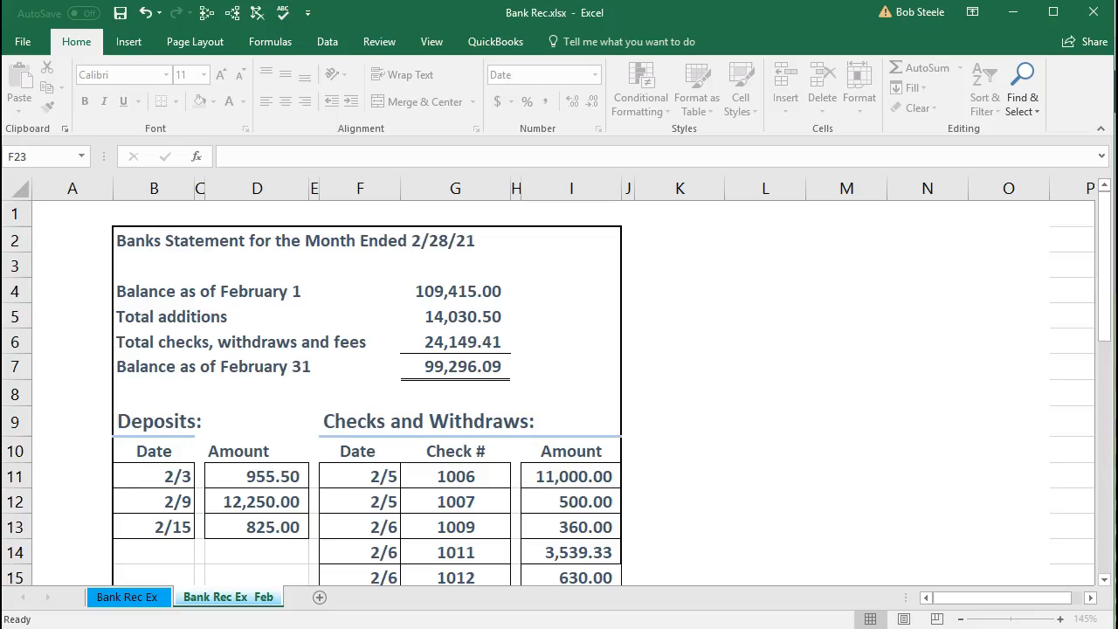
left_click(453, 373)
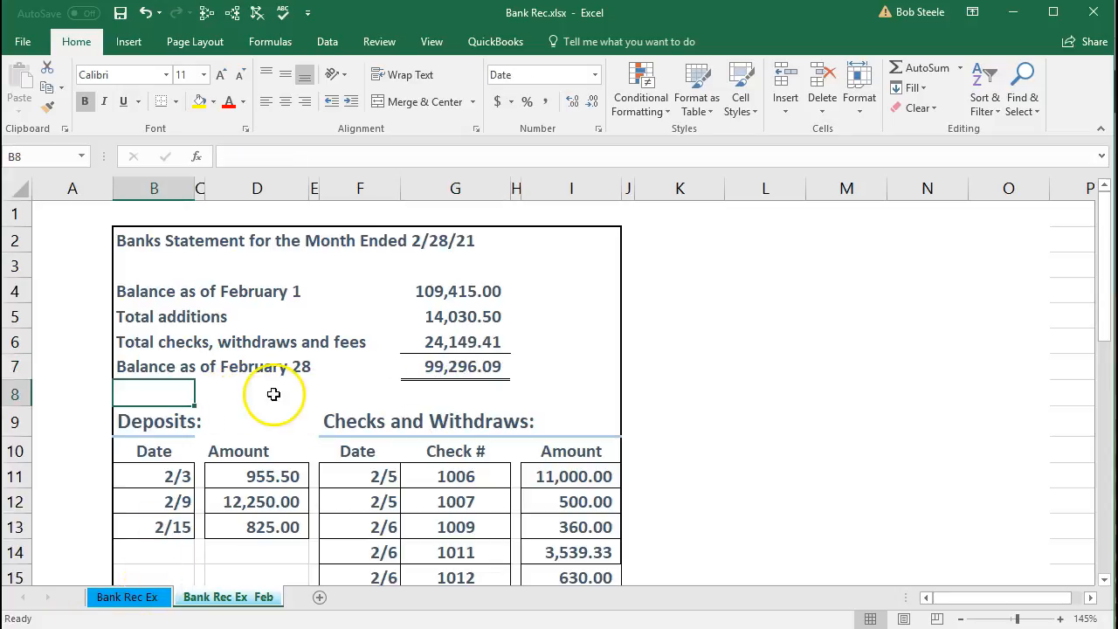
left_click(415, 366)
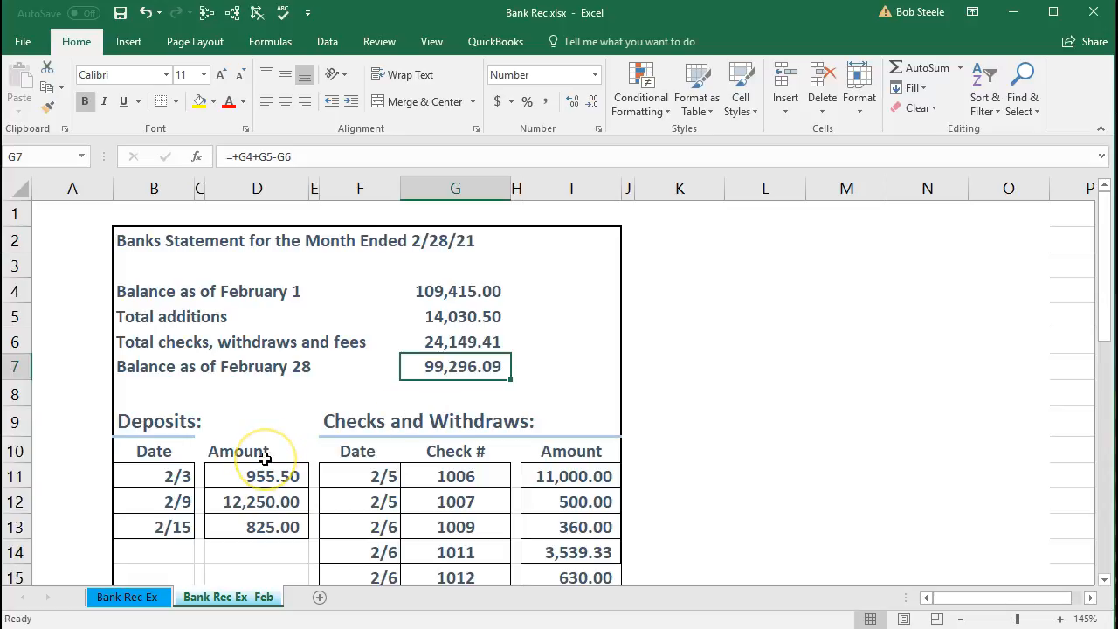
left_click(257, 390)
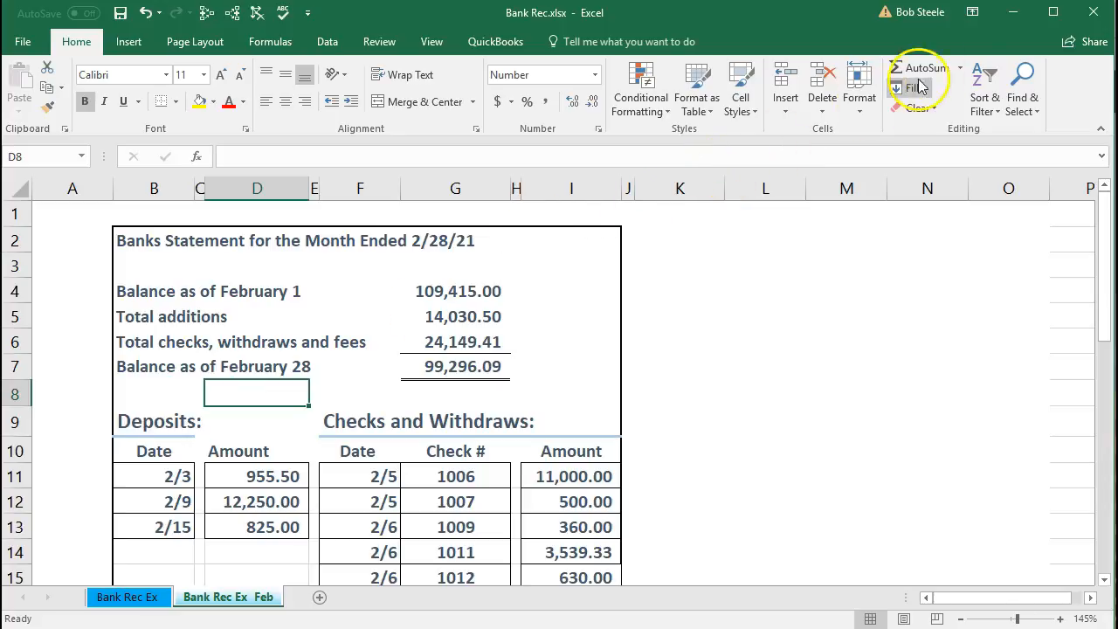
- Switch back to QuickBooks and open the Reconcile tool for the Checking account, reviewing the statement information it asks for
left_click(1013, 26)
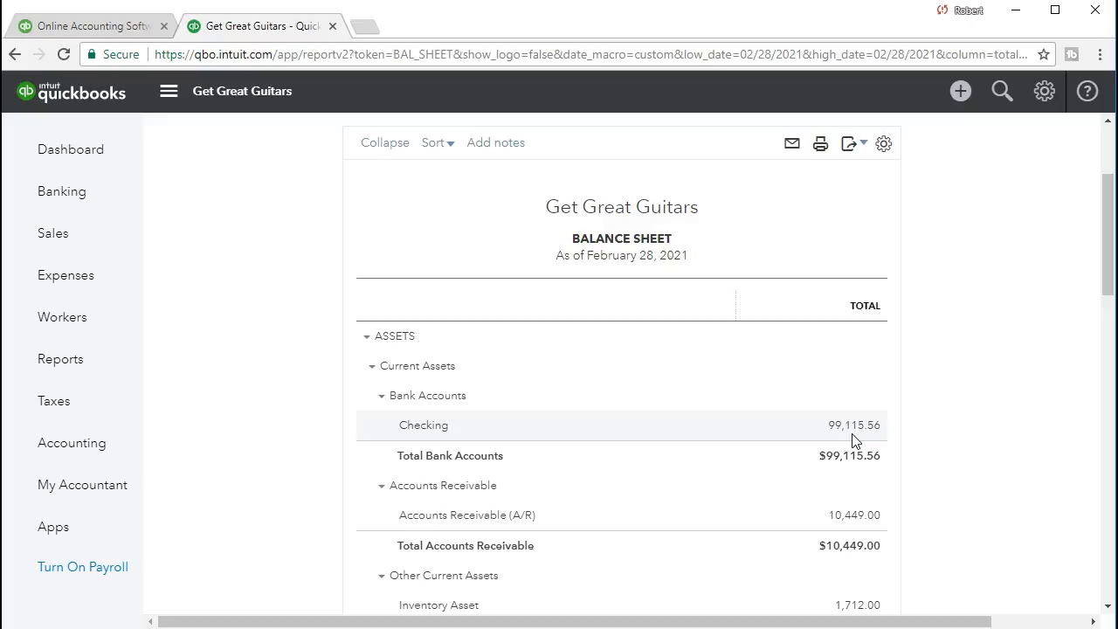
left_click(1043, 93)
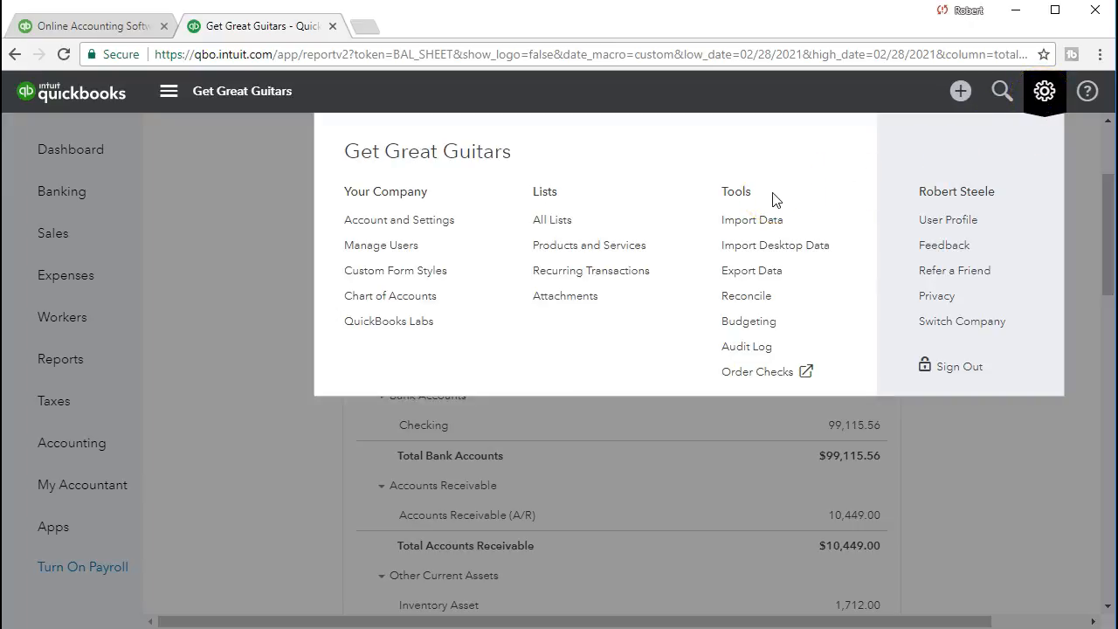
left_click(772, 301)
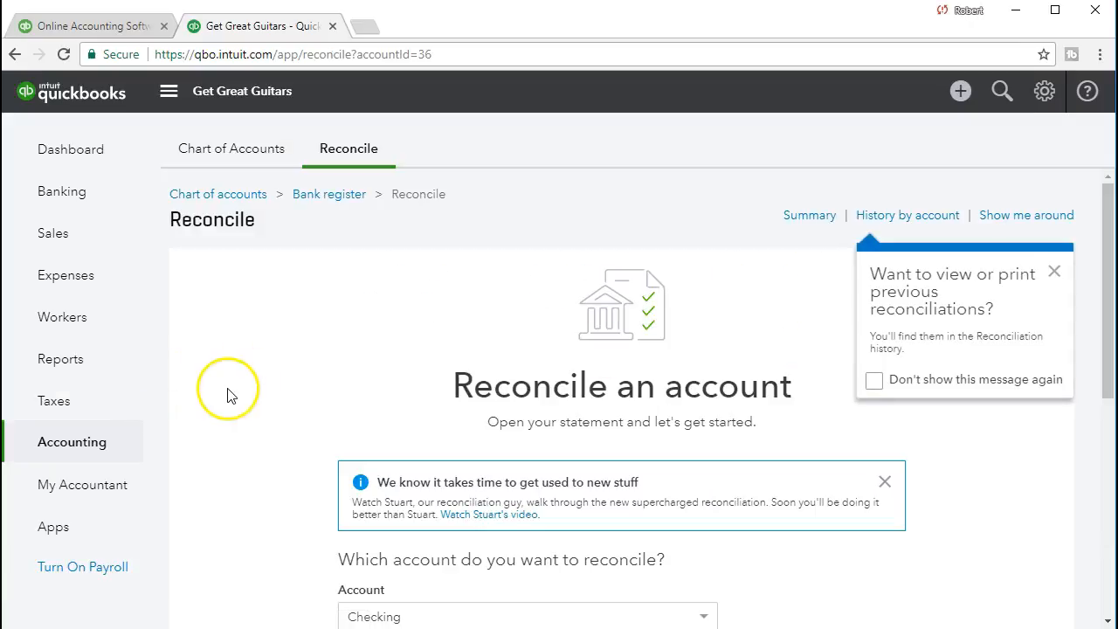
scroll(227, 396, "down", 3)
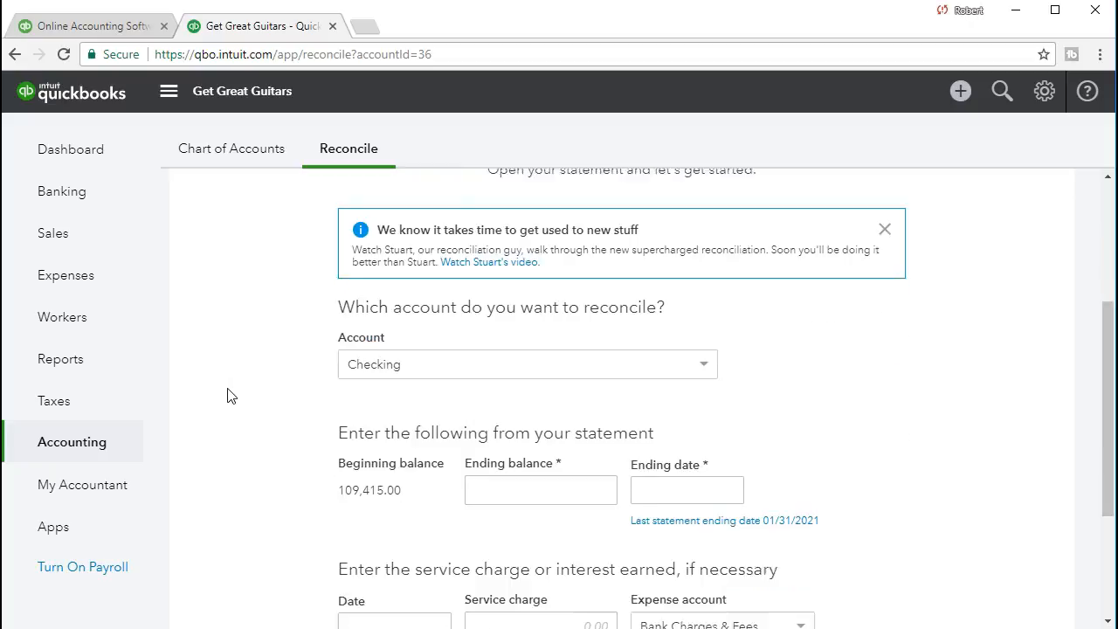
scroll(227, 396, "down", 1)
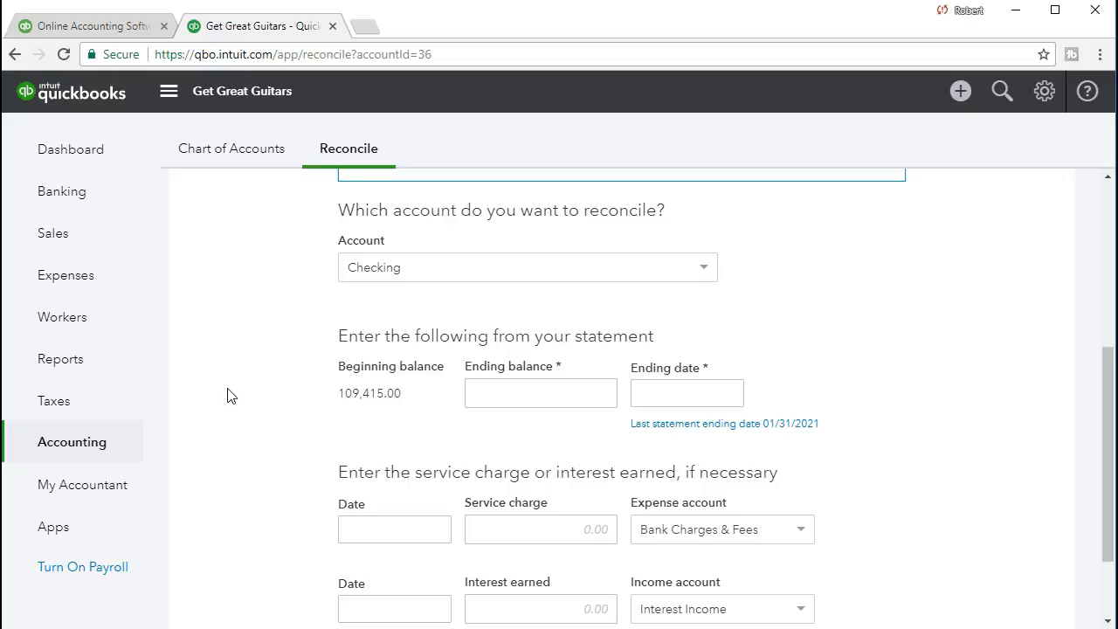
scroll(229, 395, "down", 1)
scroll(229, 395, "up", 1)
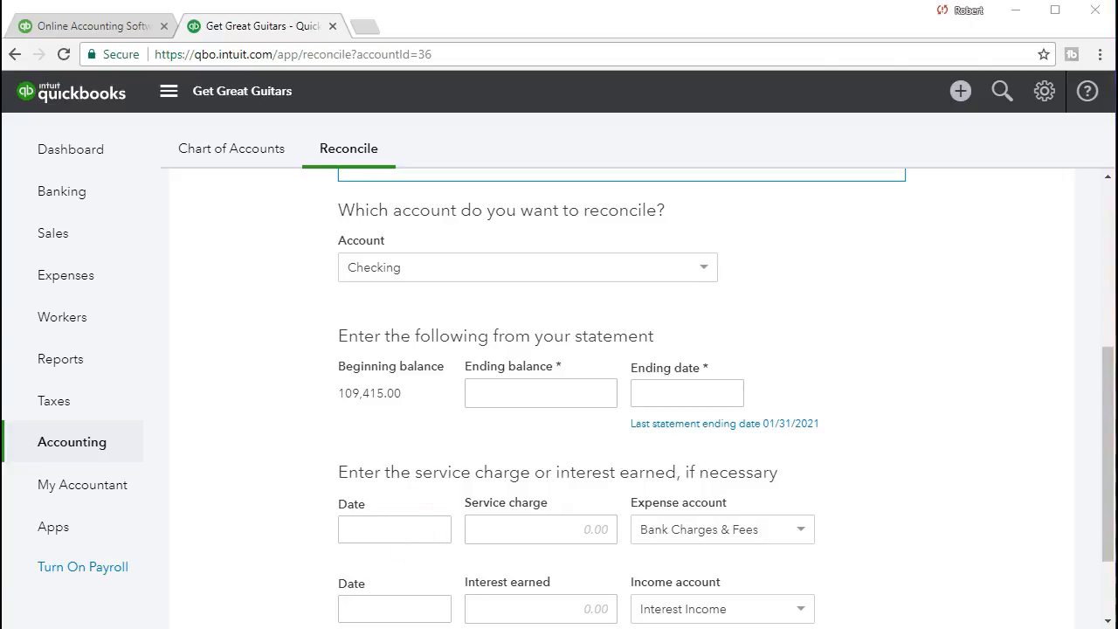
- Check the opening and closing balances on the Excel bank statement, and enter 99,296.09 as the ending balance in the QuickBooks reconciliation
key("alt+Tab")
left_click(438, 297)
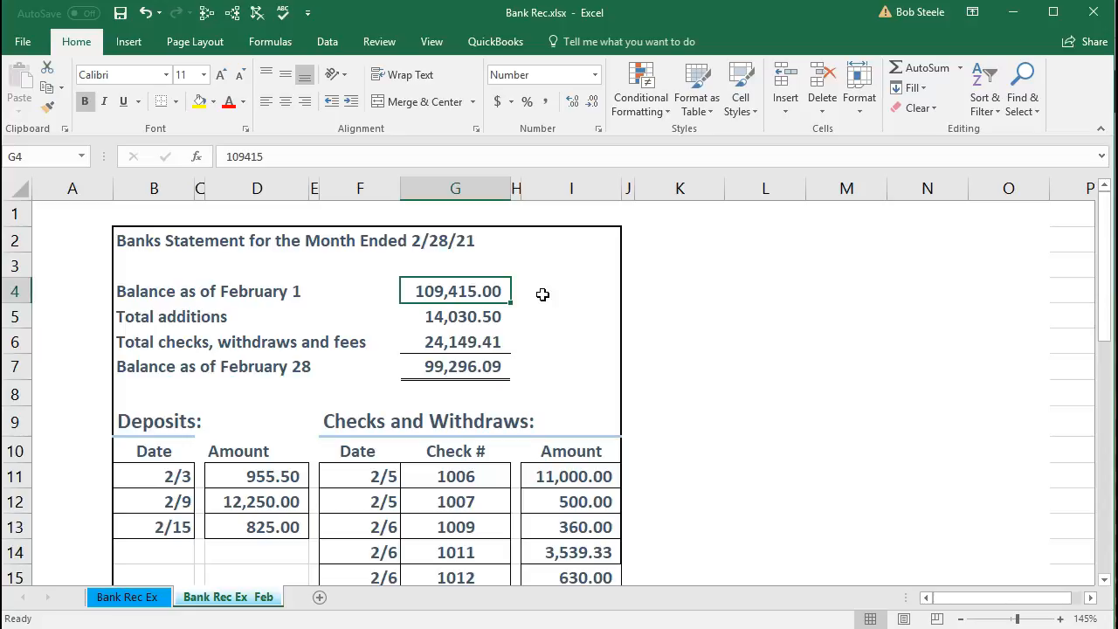
left_click(493, 367)
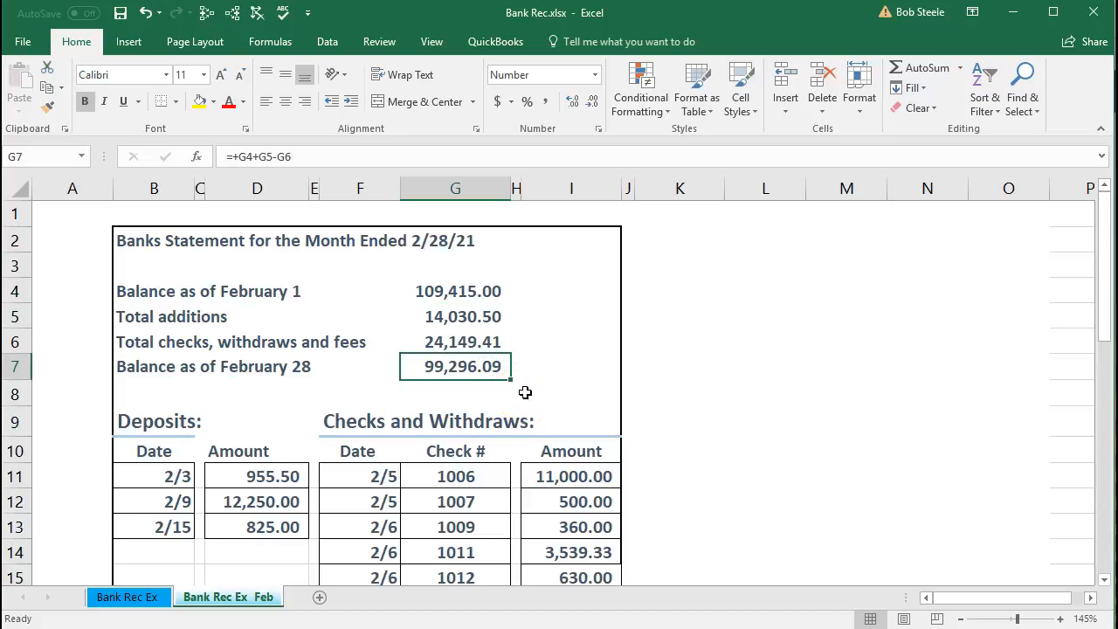
left_click(1013, 13)
left_click(578, 393)
type("99,296.09")
key("Return")
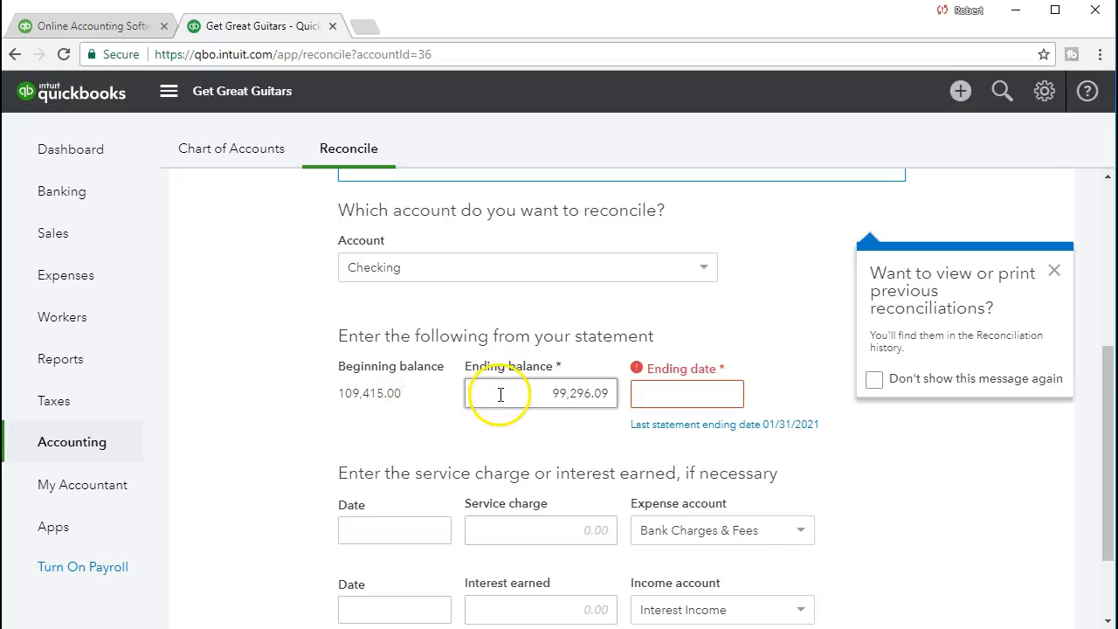
- Set the statement ending date of the reconciliation to 02/28/2021
left_click(687, 392)
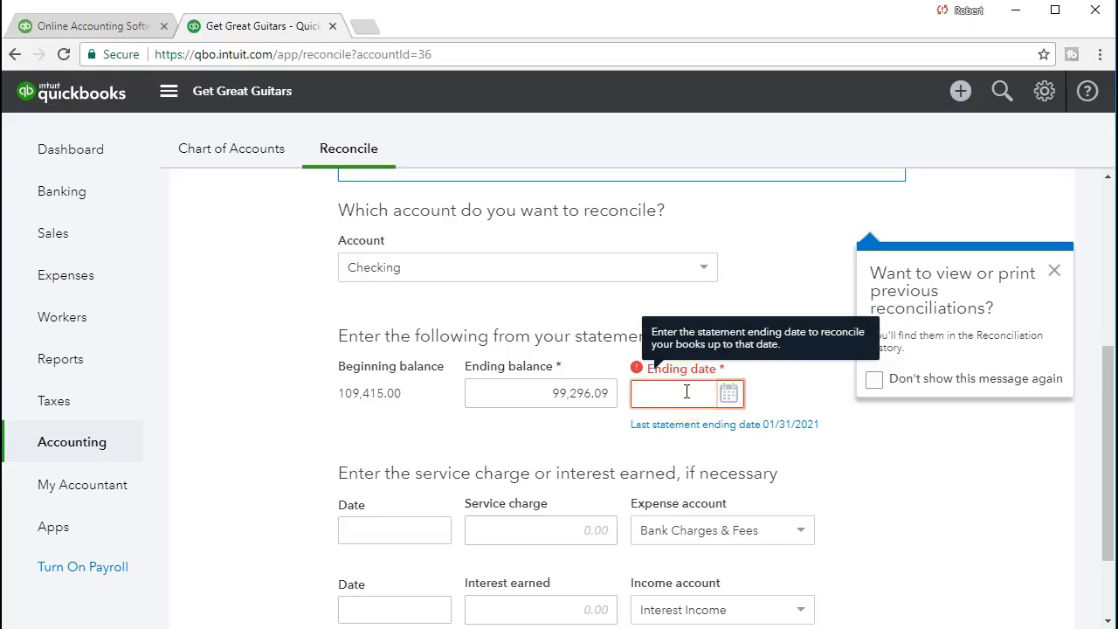
type("02/28/2021")
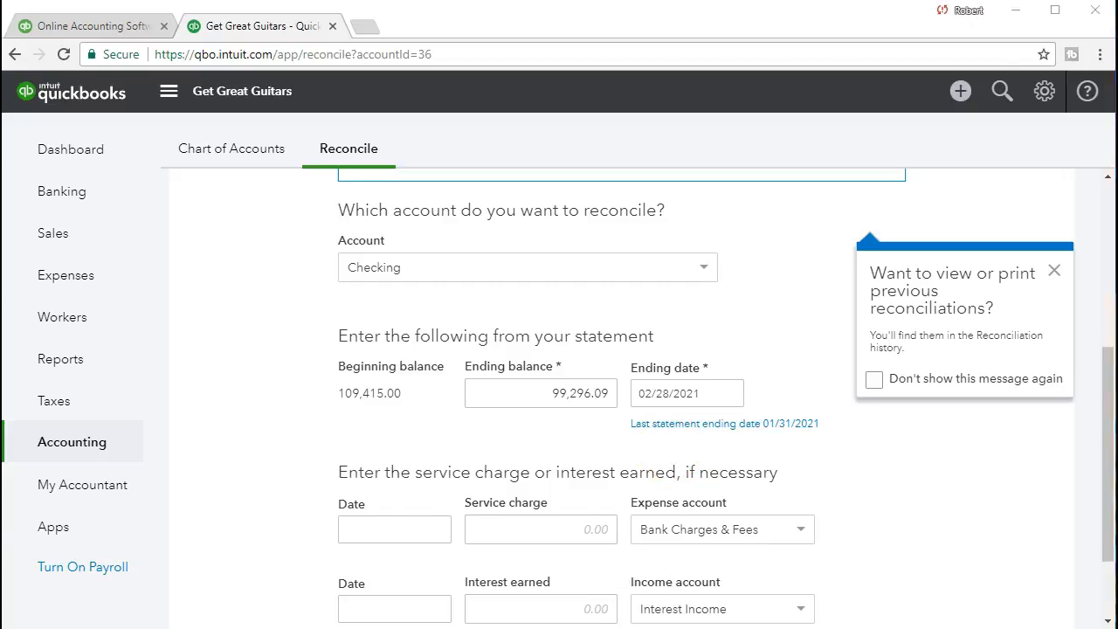
- Switch to the Excel bank statement and examine the summary from the February 1 balance down to the February 28 balance
key("alt+Tab")
left_click(474, 292)
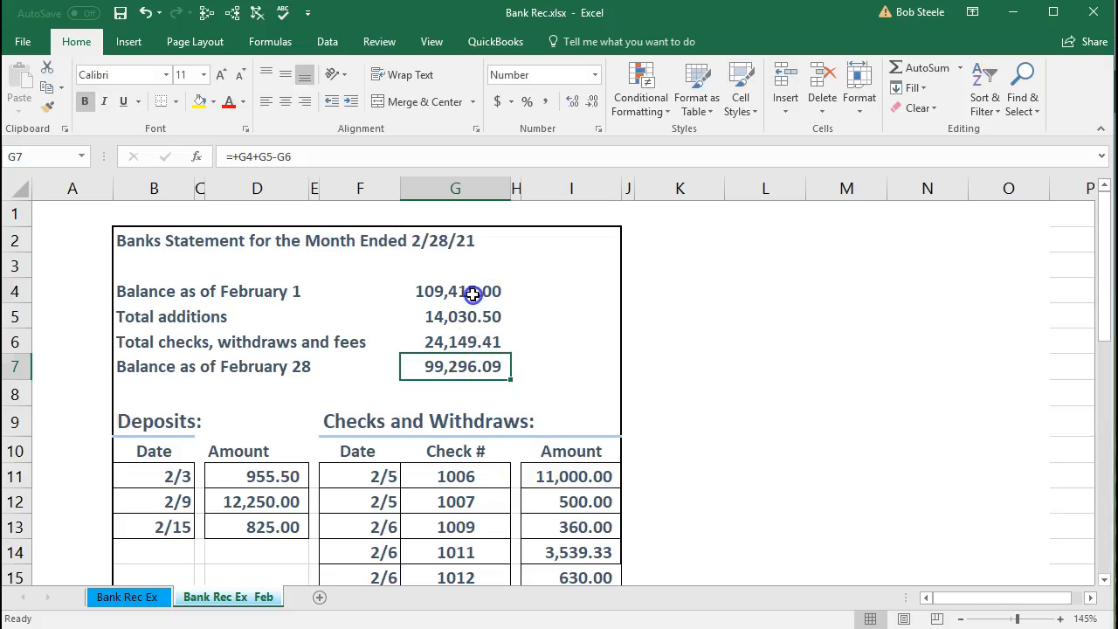
left_click(481, 364)
left_click(411, 290)
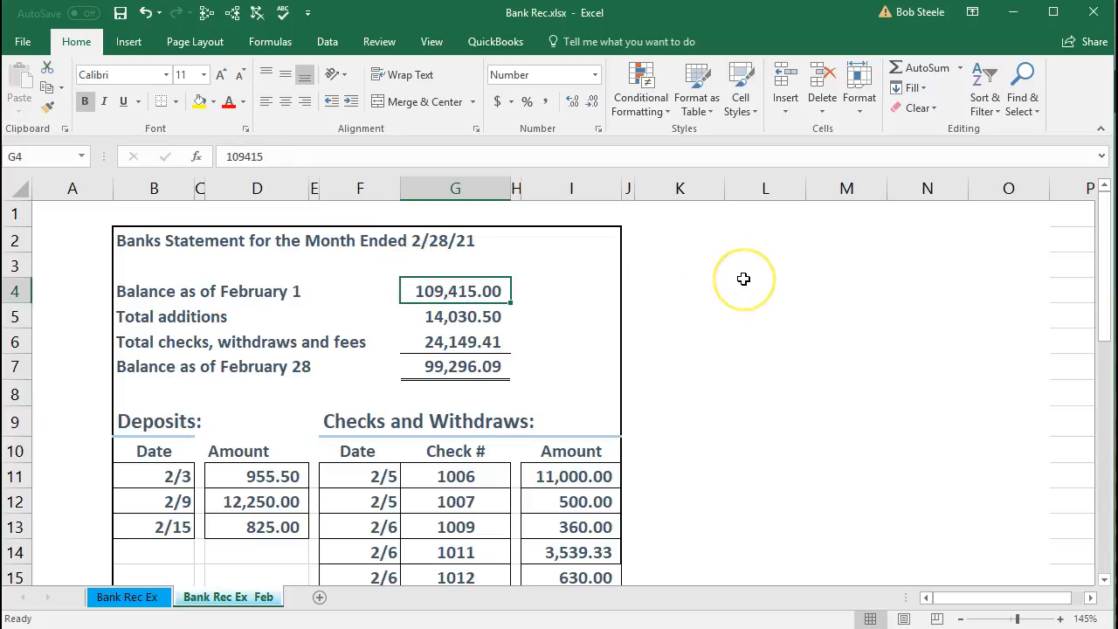
key("Down")
key("Down")
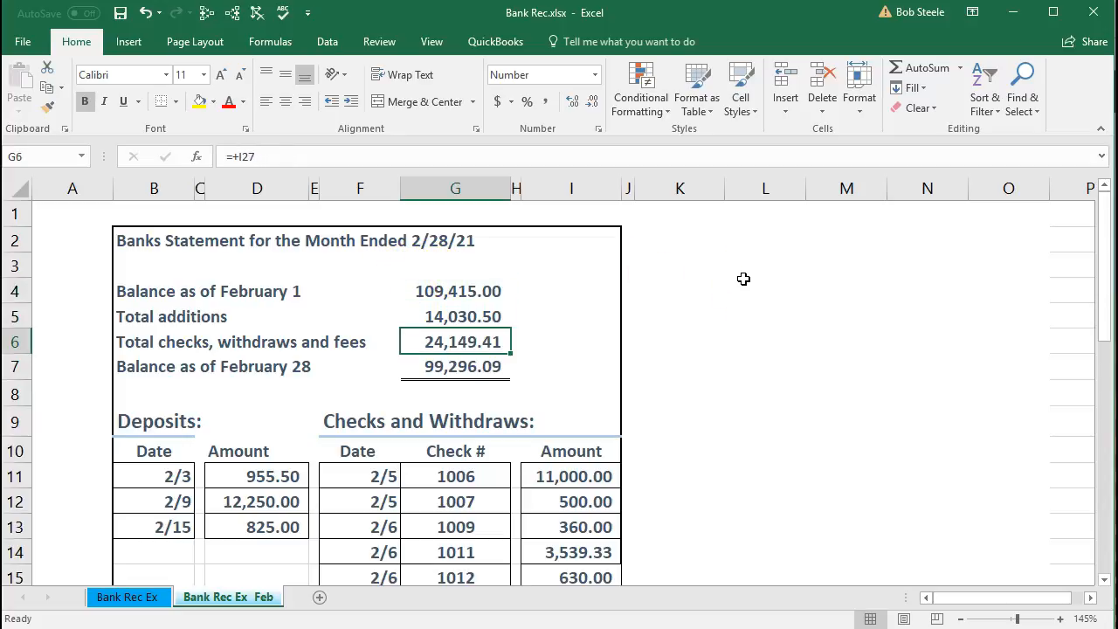
key("Down")
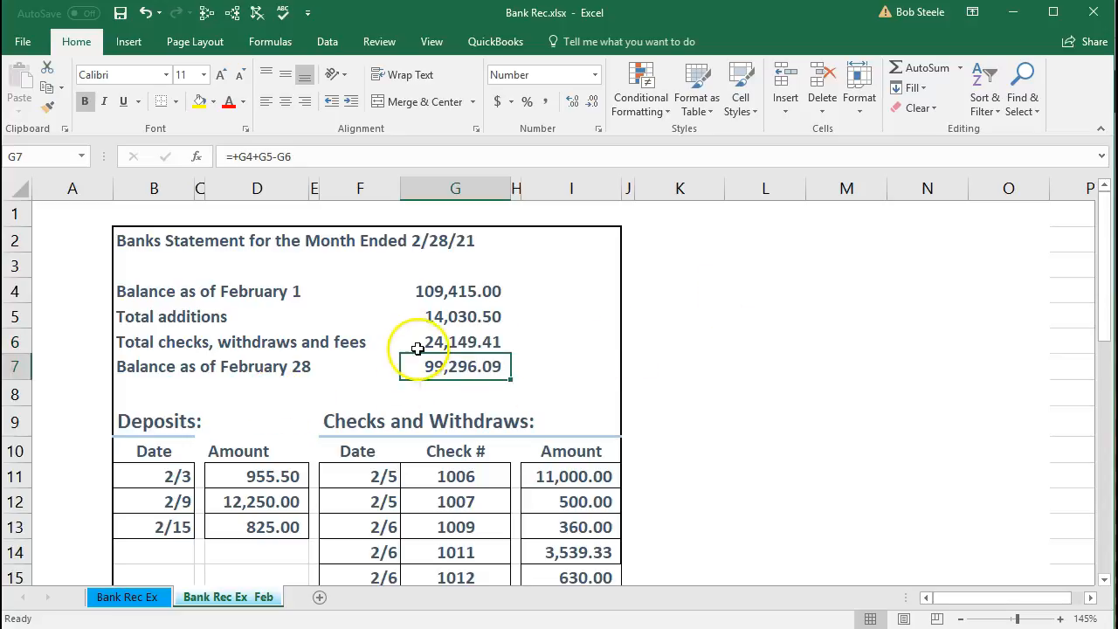
- Trace the statement's total additions and total checks, withdrawals and fees to the Totals row, and recheck the opening and closing balances
left_click(428, 317)
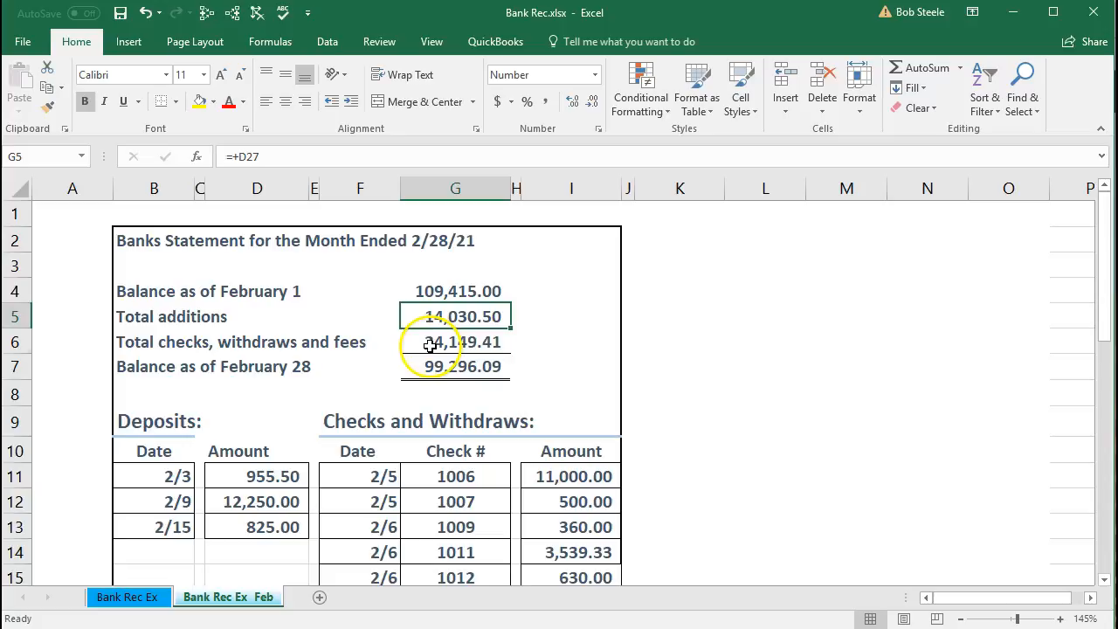
left_click(428, 342)
scroll(464, 381, "down", 1)
scroll(464, 382, "down", 3)
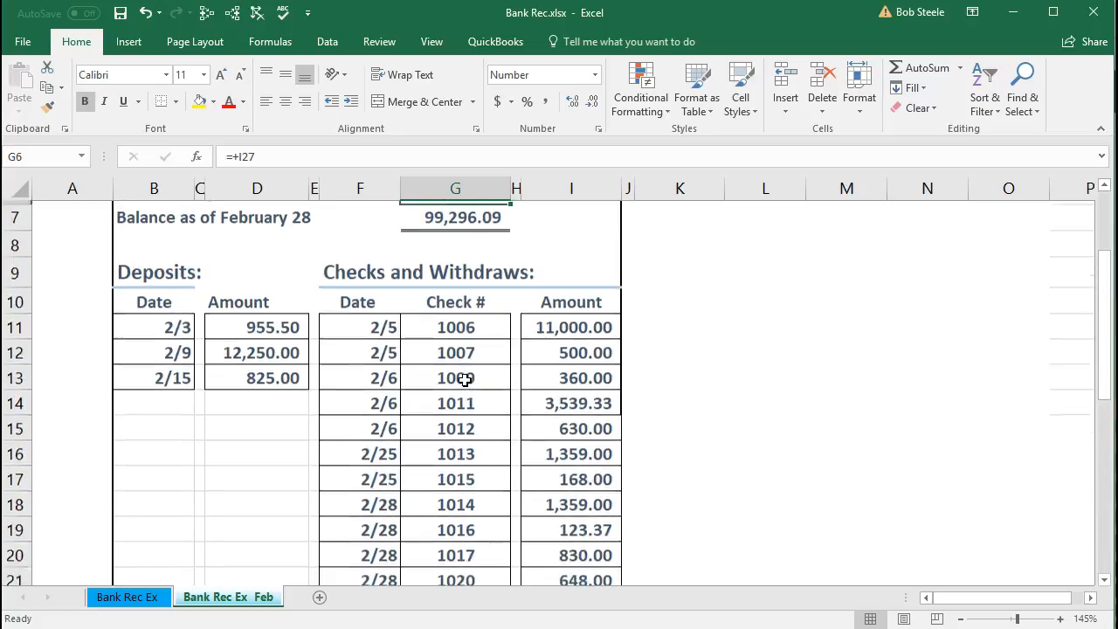
left_click(273, 560)
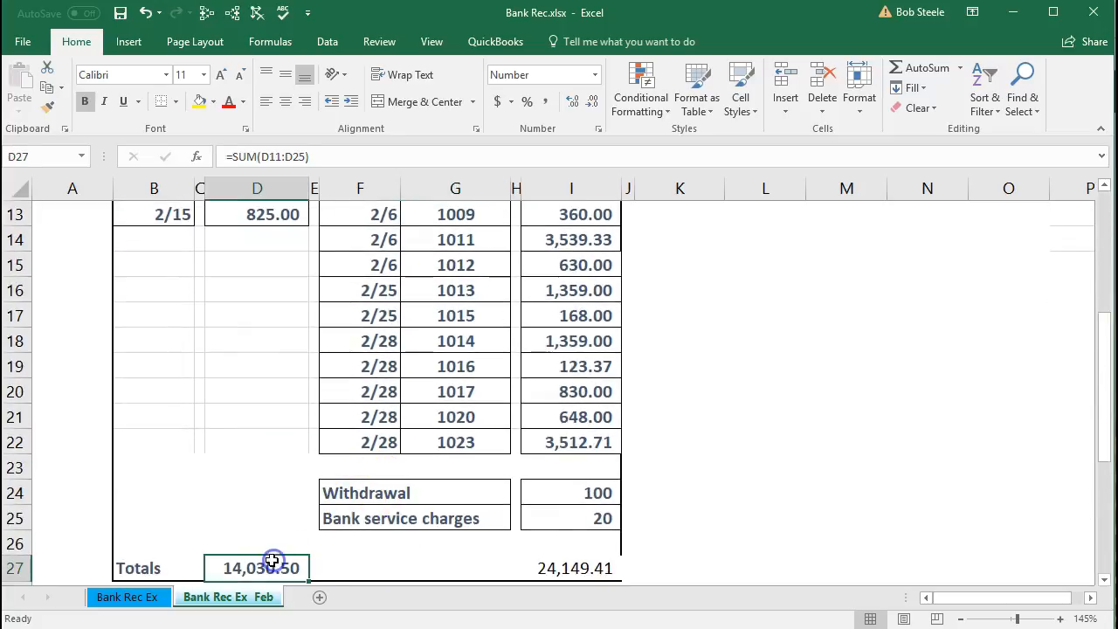
left_click(545, 566)
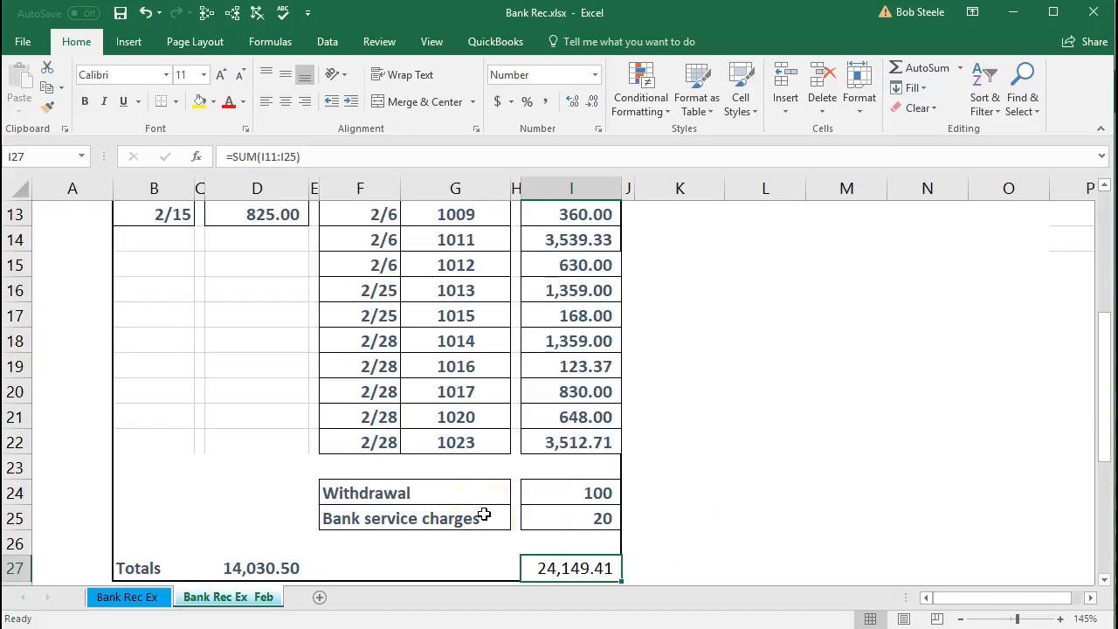
scroll(484, 514, "up", 4)
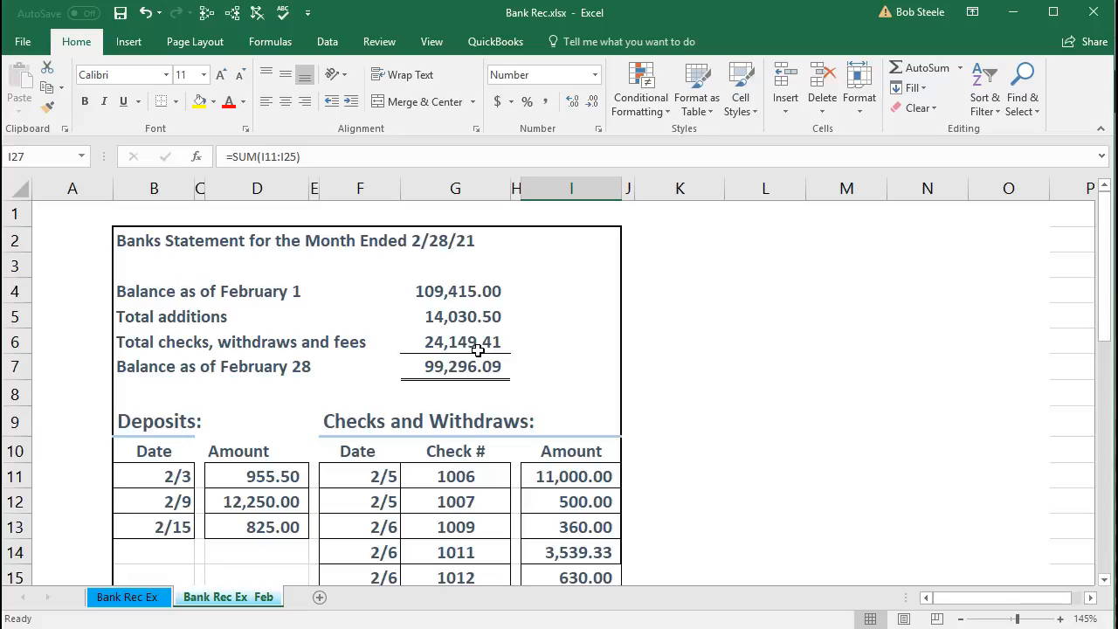
left_click(481, 344)
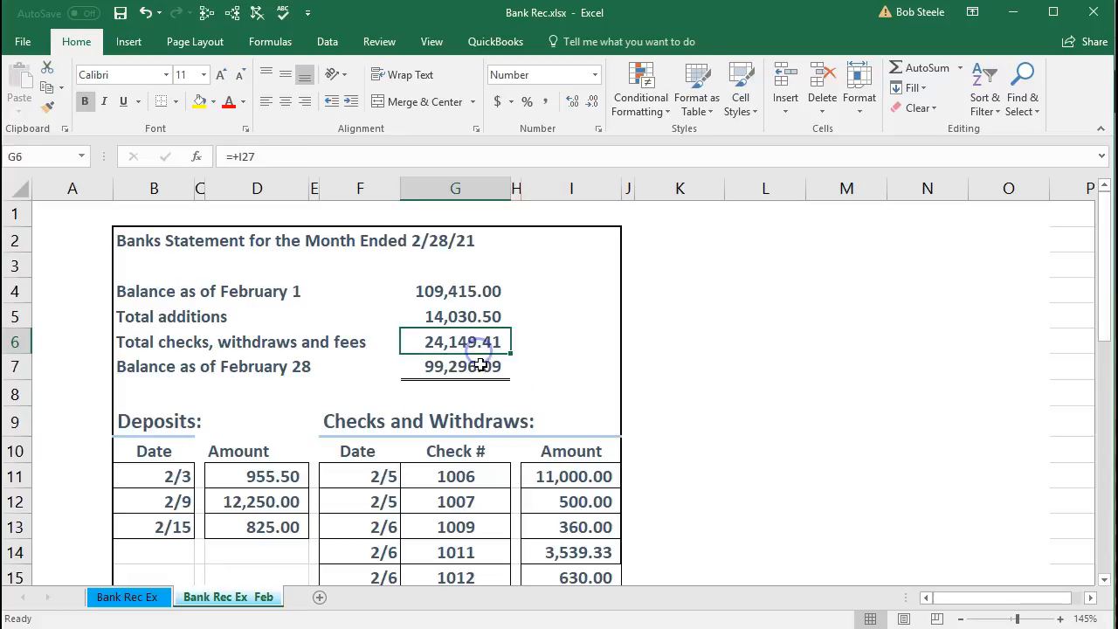
left_click(481, 365)
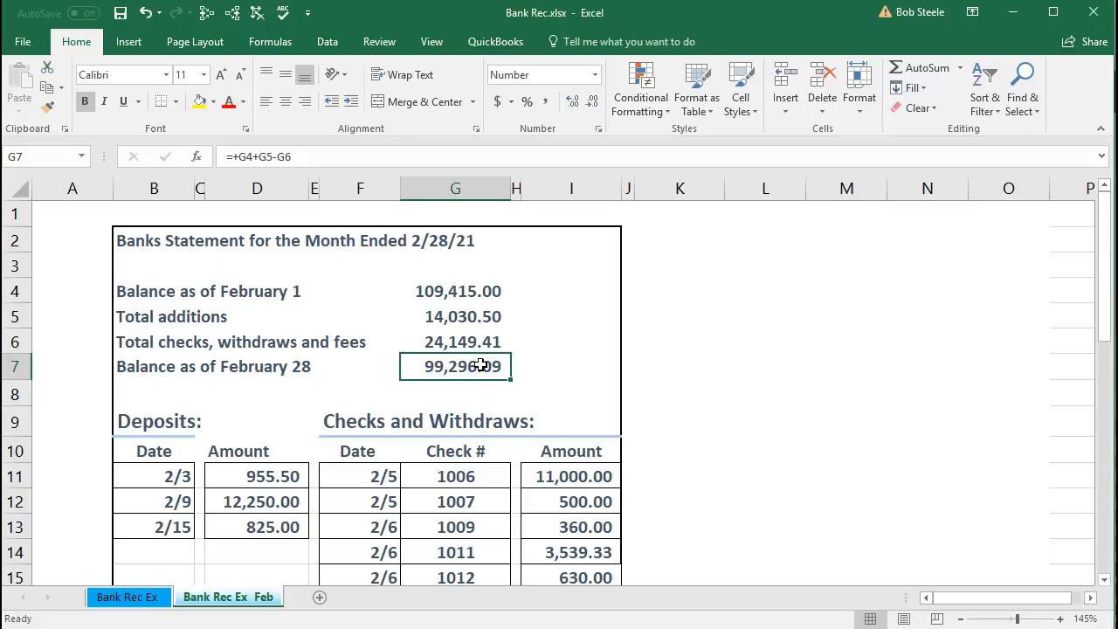
left_click(486, 290)
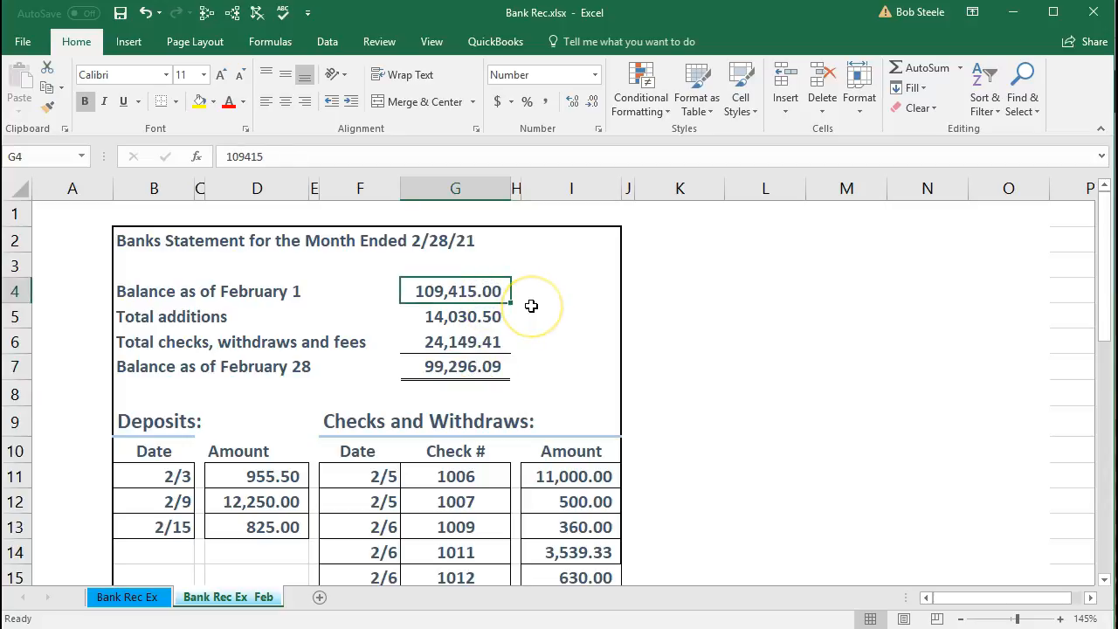
left_click(493, 365)
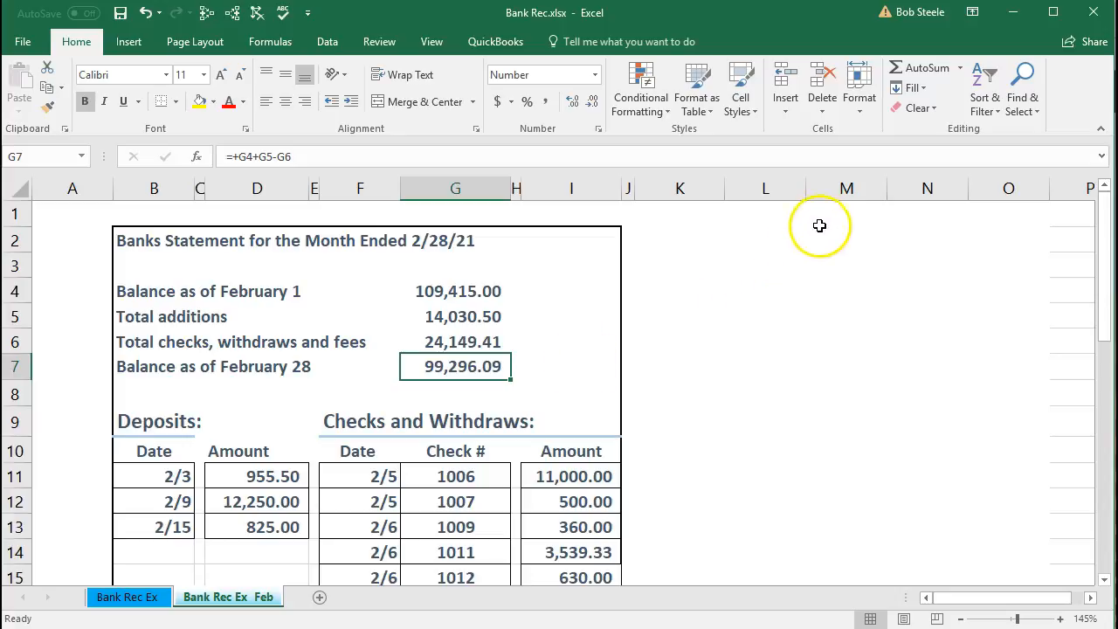
- Switch to QuickBooks and start reconciling the checking account with the service charge and interest earned left blank
left_click(1008, 20)
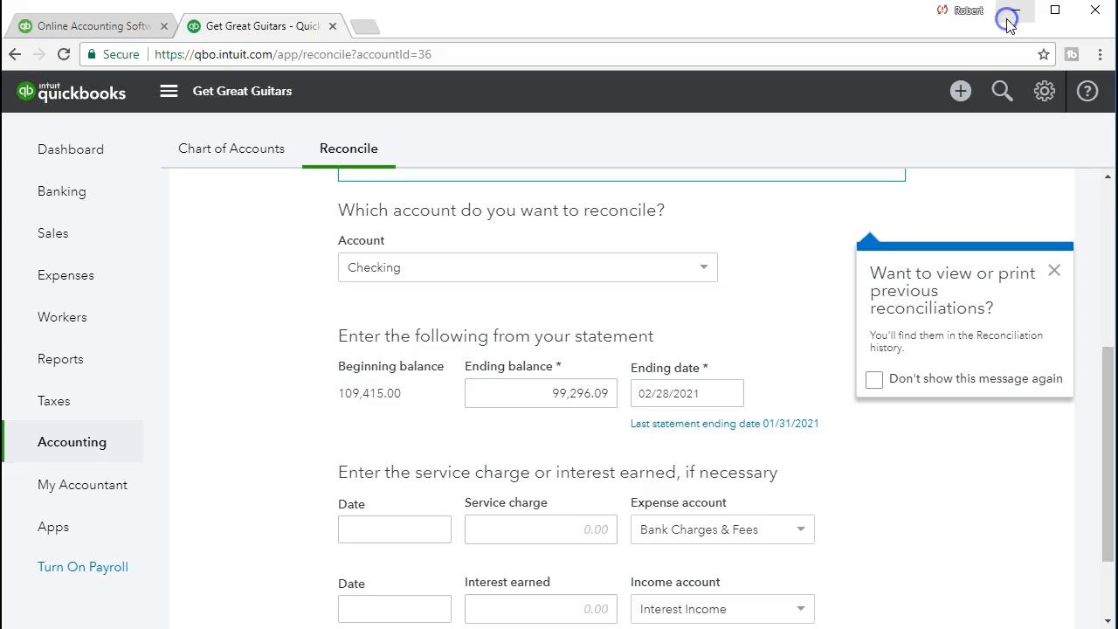
scroll(240, 454, "down", 1)
scroll(241, 455, "down", 1)
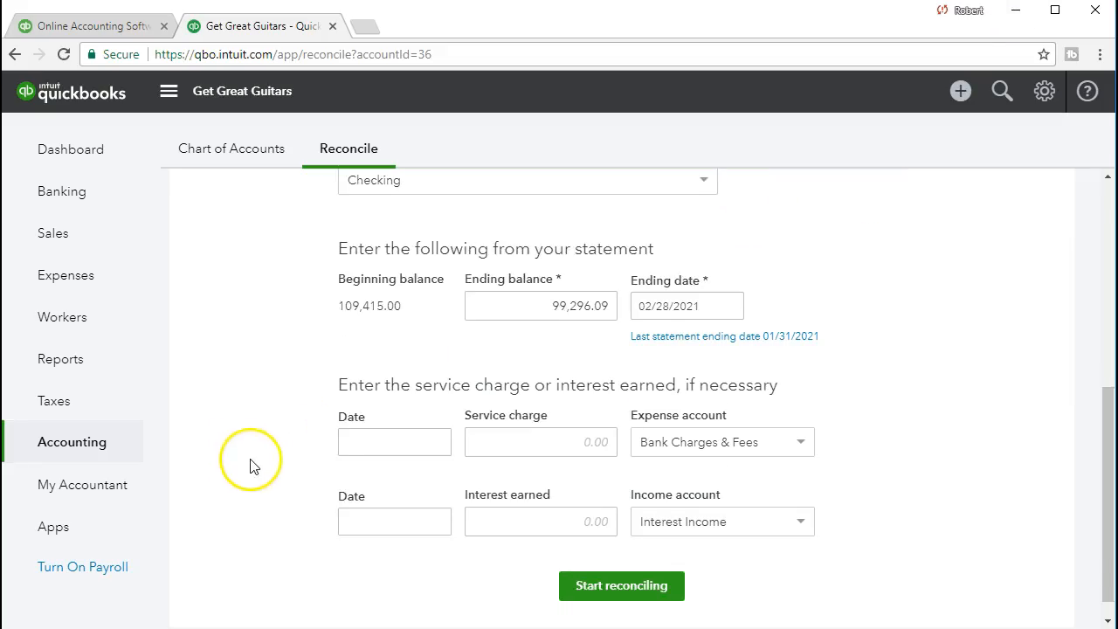
left_click(494, 452)
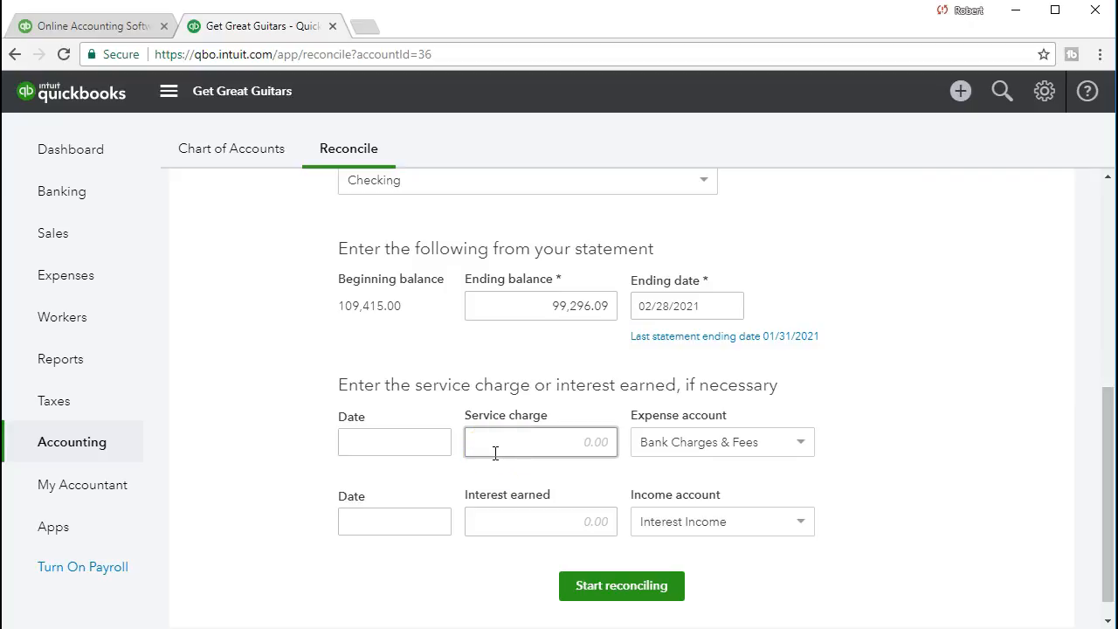
left_click(571, 445)
left_click(517, 612)
left_click(569, 584)
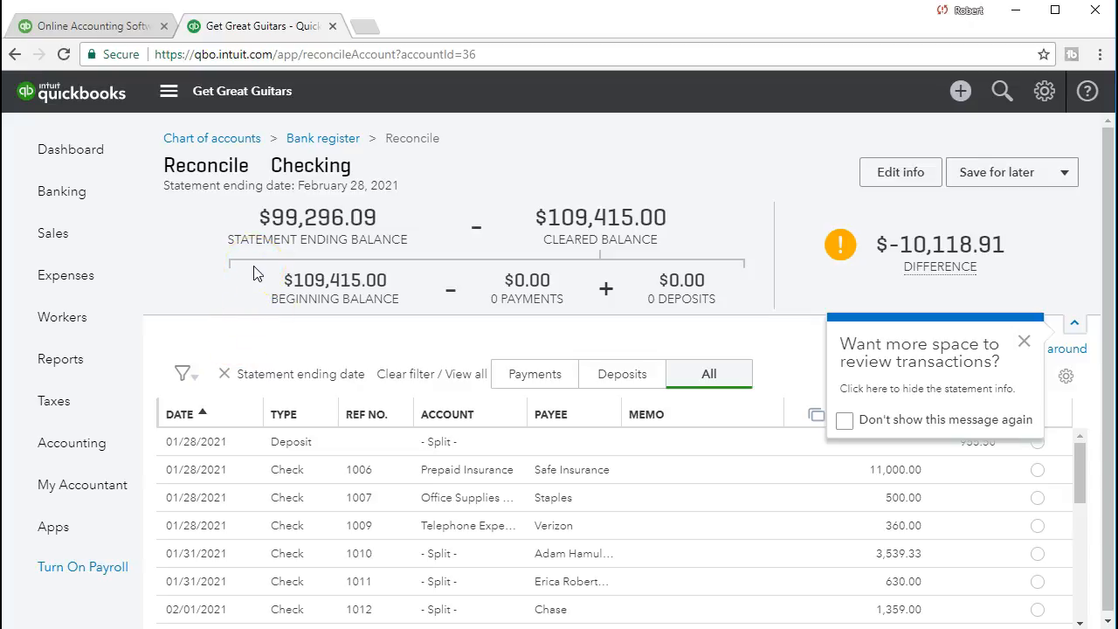
- Compare the beginning and ending balances on the Excel bank statement with those in the QuickBooks reconciliation header
key("alt+Tab")
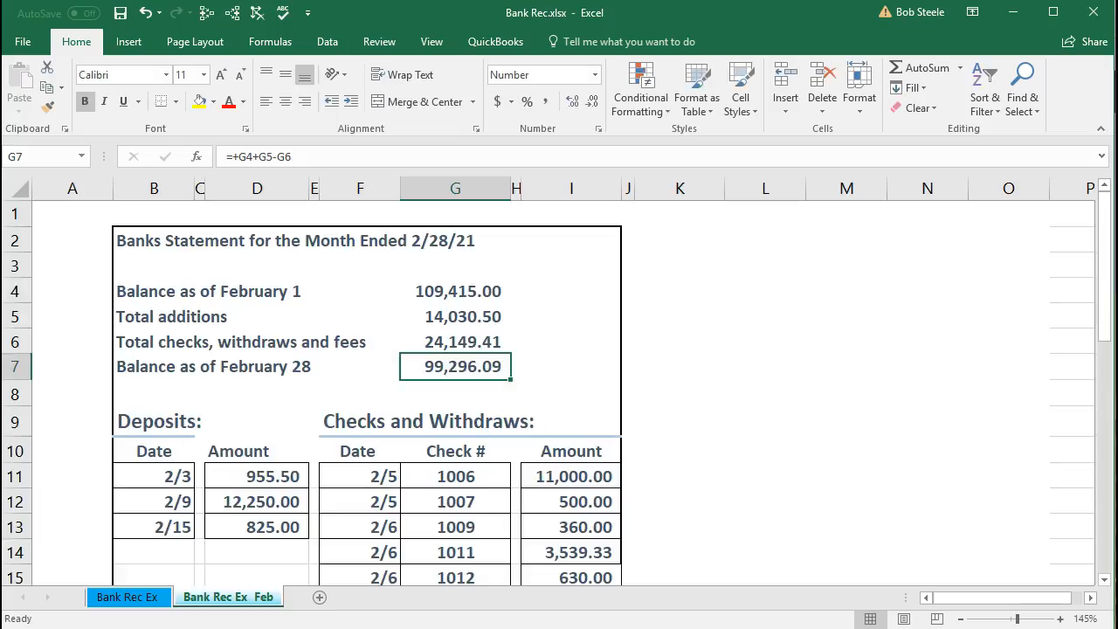
left_click(474, 292)
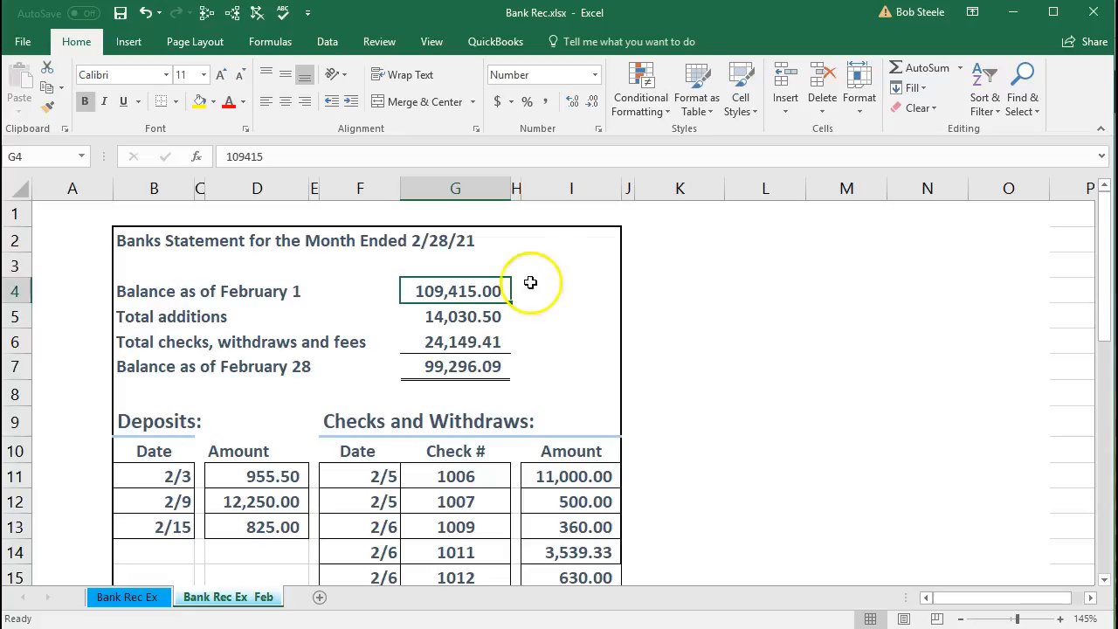
left_click(1012, 12)
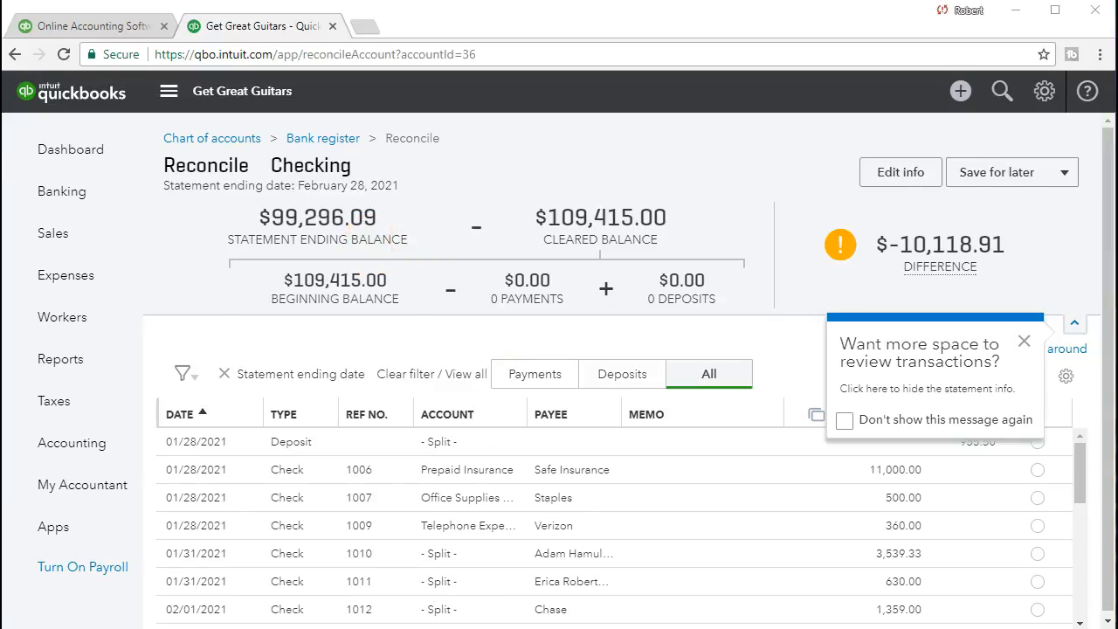
key("alt+Tab")
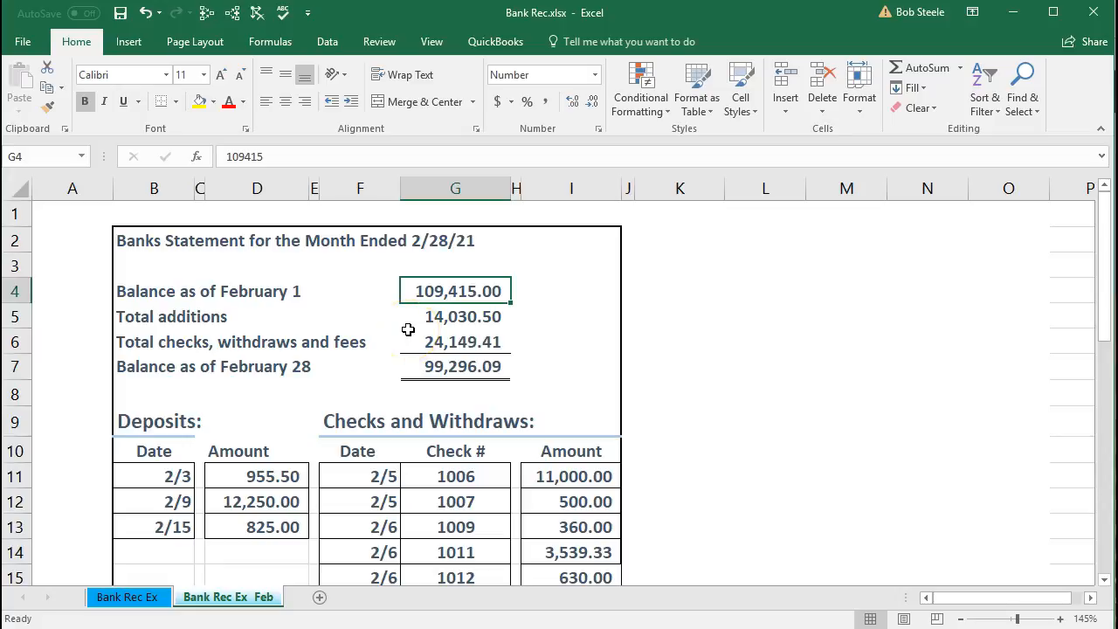
key("alt+Tab")
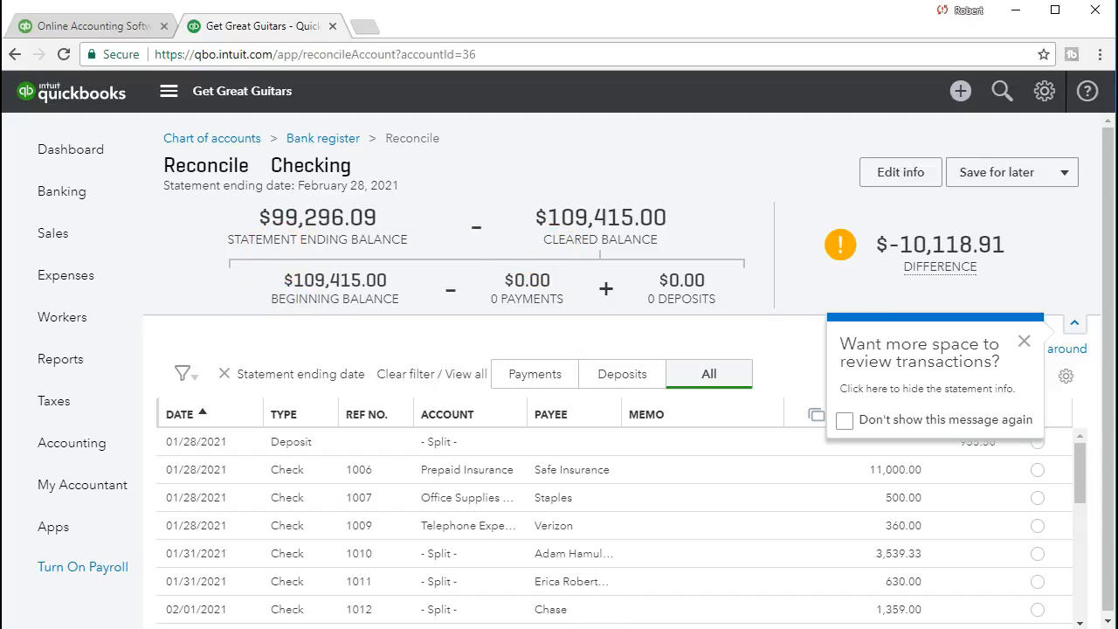
left_click(473, 623)
left_click(457, 290)
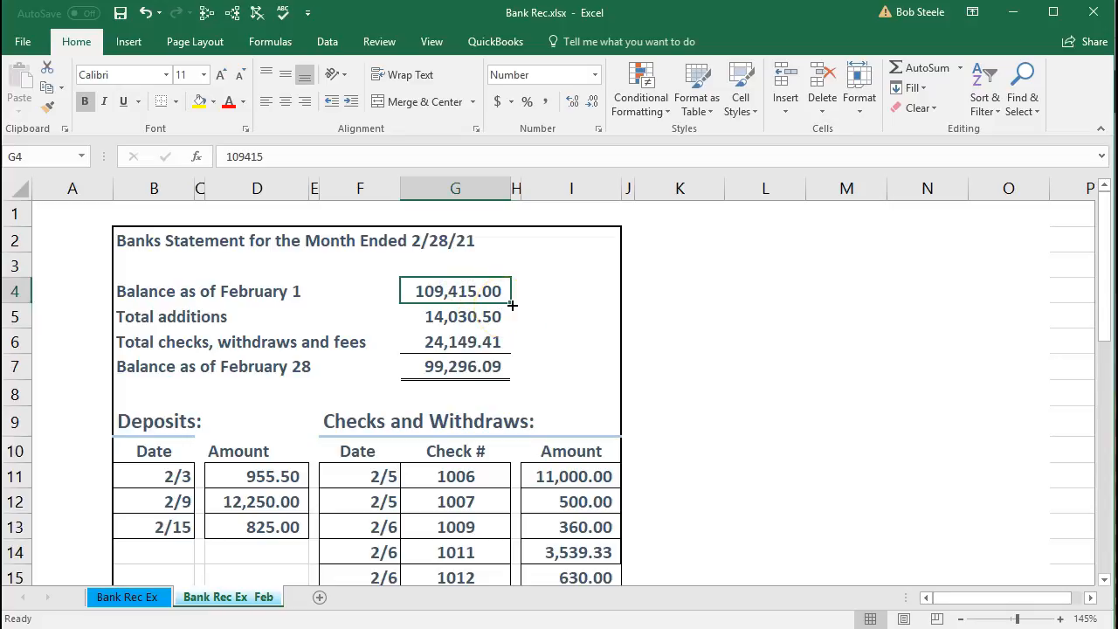
left_click(463, 623)
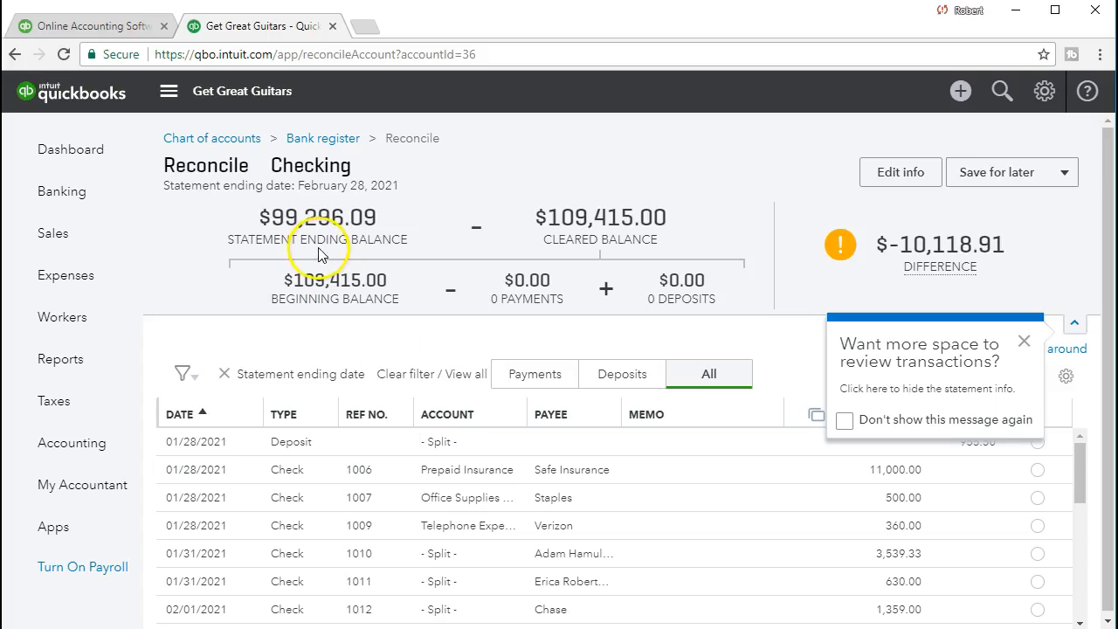
left_click(472, 623)
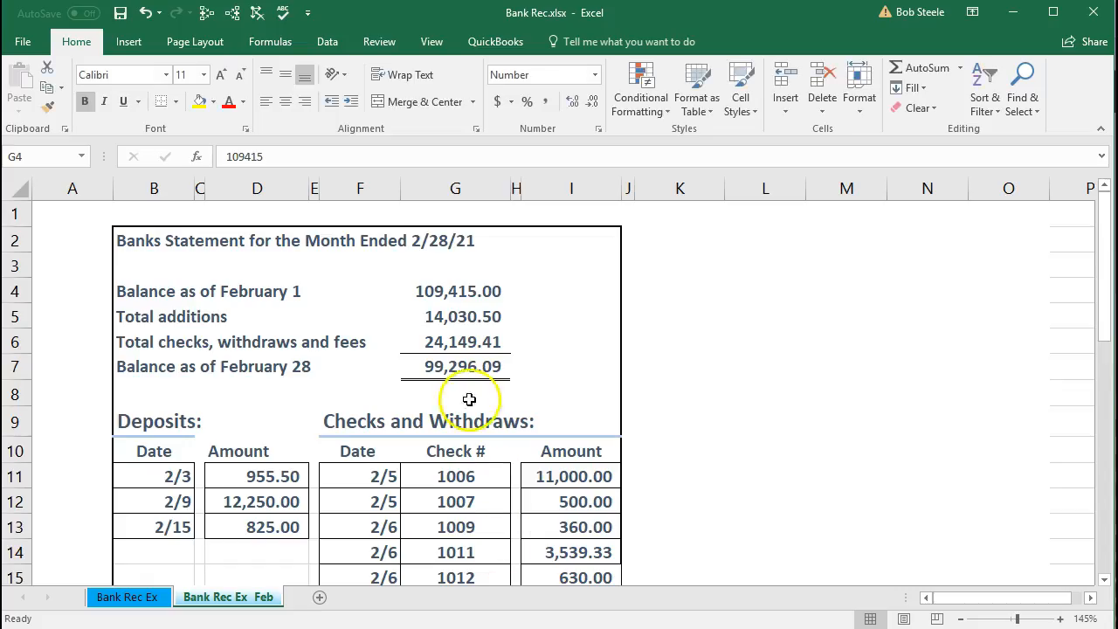
- Return to the QuickBooks reconciliation and dismiss the tip about more space to review transactions
left_click(484, 624)
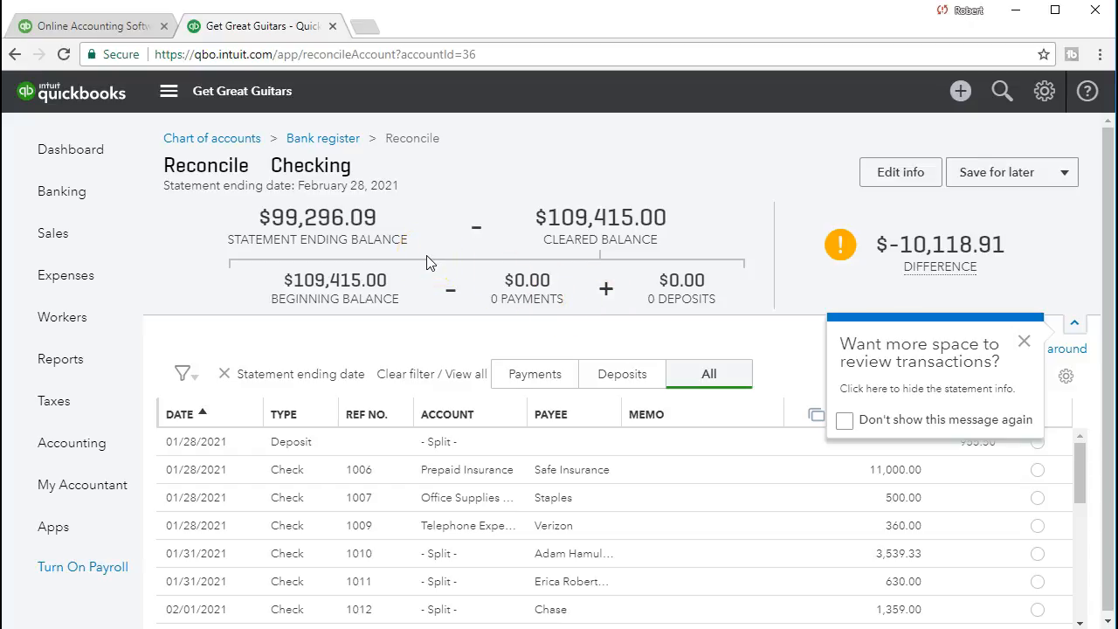
left_click(1022, 343)
left_click(1018, 390)
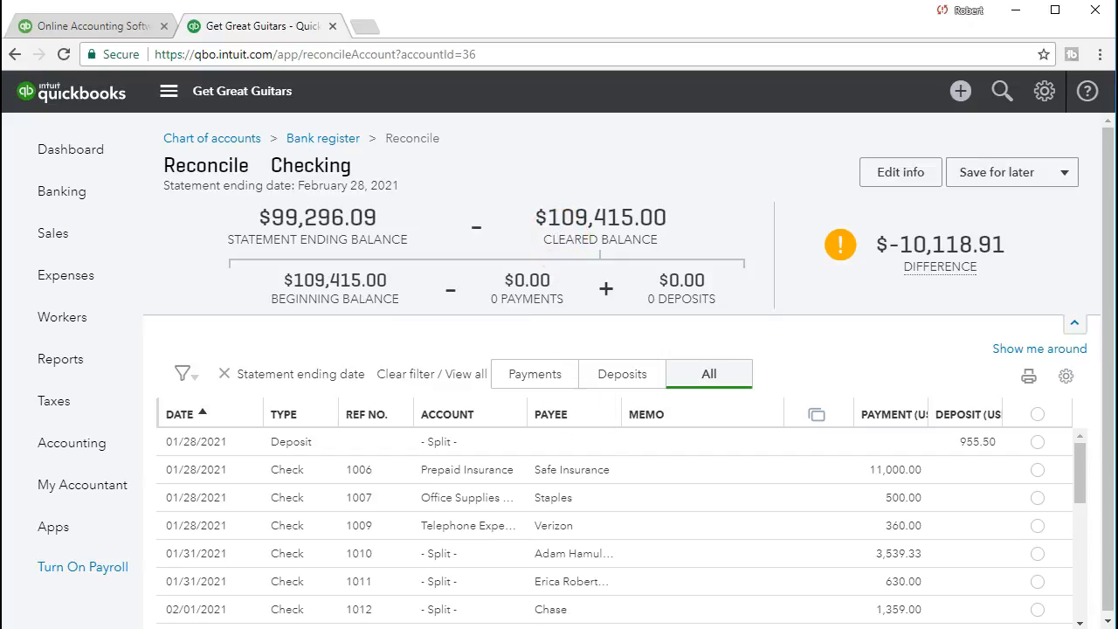
- Trace the Excel bank statement from the February 1 balance through its totals and itemized deposits and checks to the February 28 balance
key("alt+Tab")
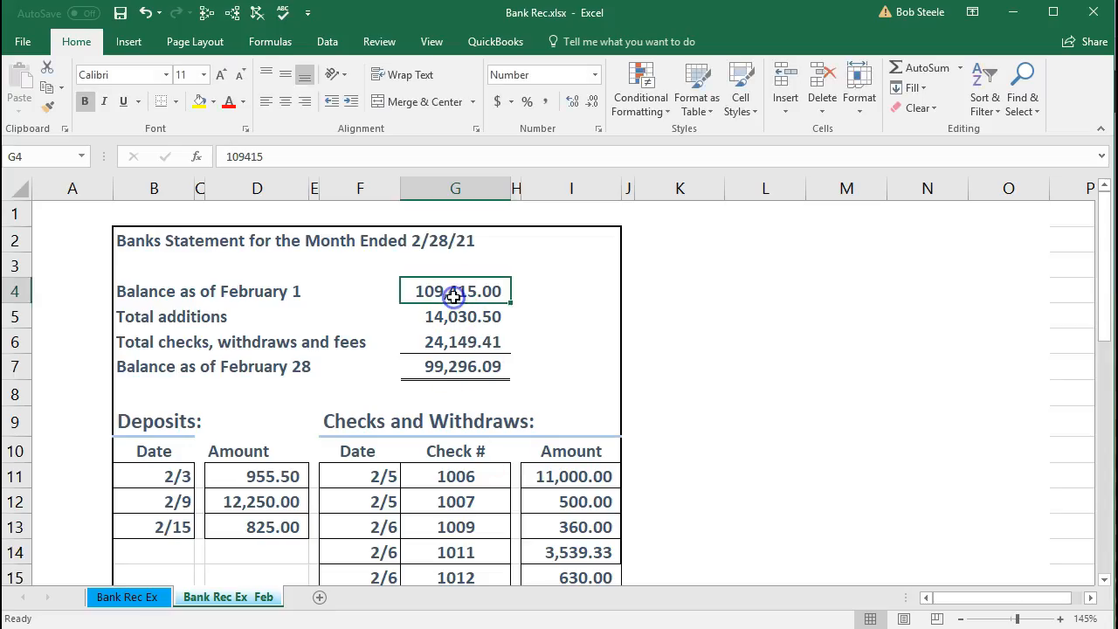
left_click_drag(457, 316, 455, 338)
left_click_drag(295, 476, 556, 534)
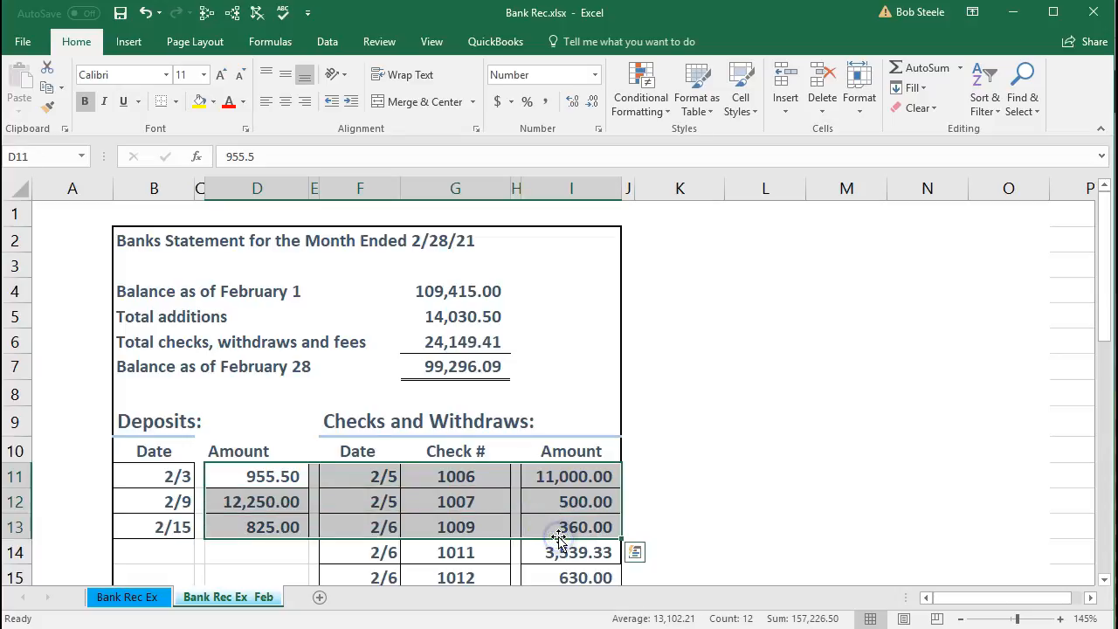
left_click(471, 371)
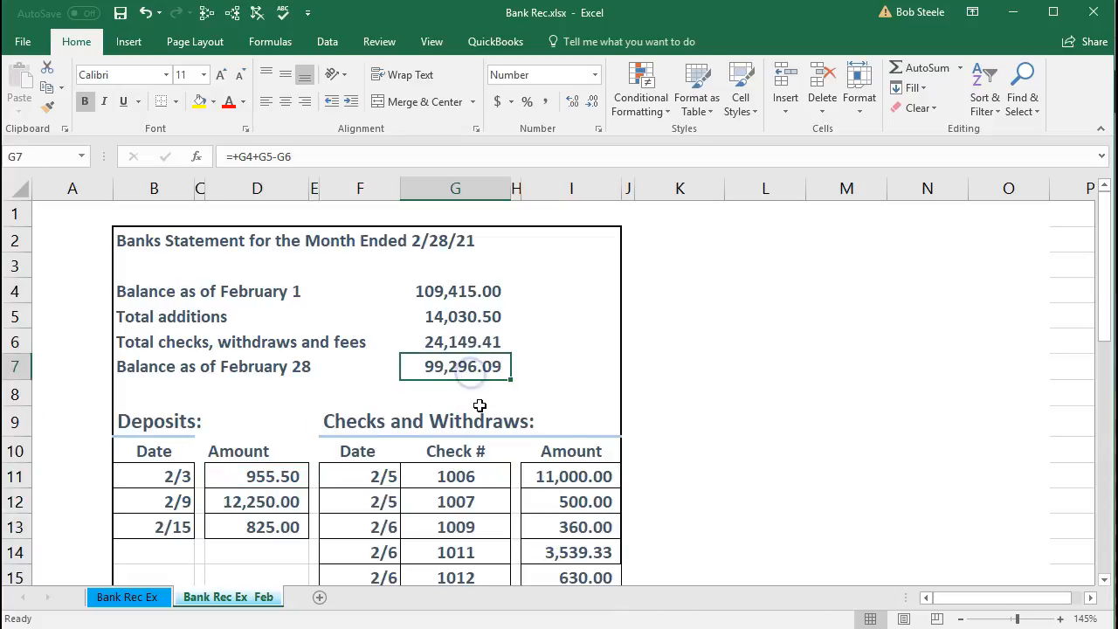
key("alt+Tab")
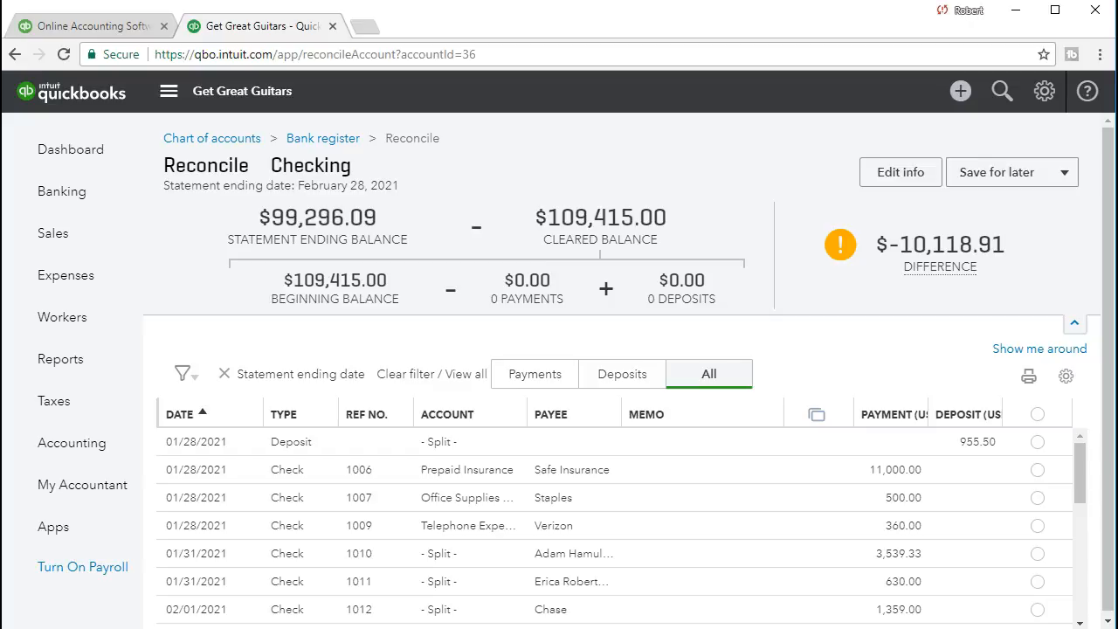
- Shade the Balance as of February 1 amount green on the Excel bank statement to mark it as matched
key("alt+Tab")
left_click(462, 289)
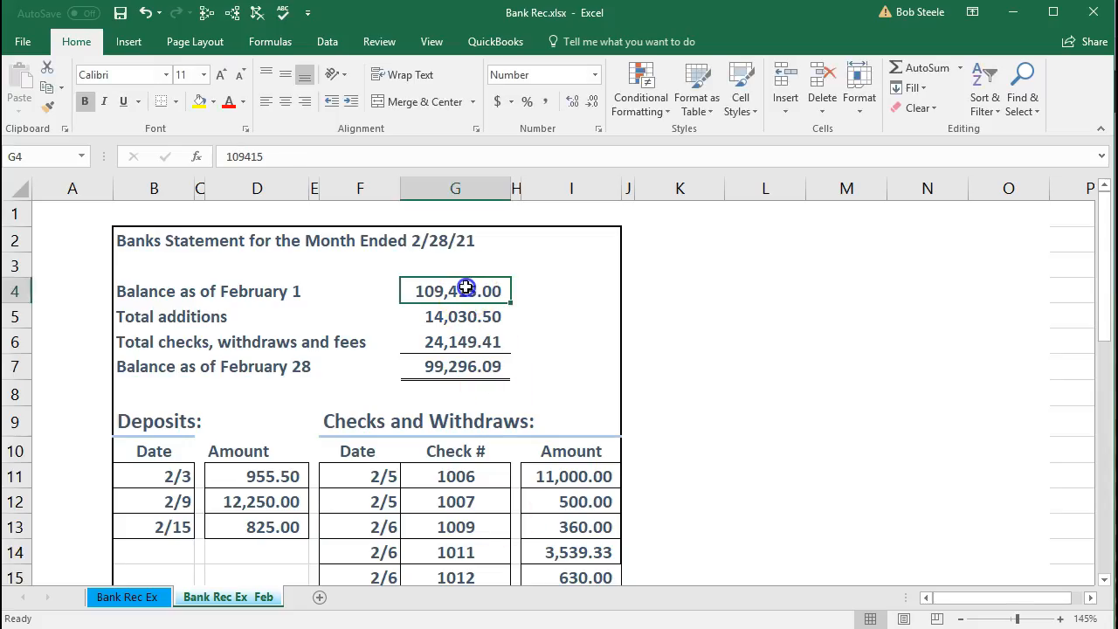
right_click(468, 291)
left_click(550, 259)
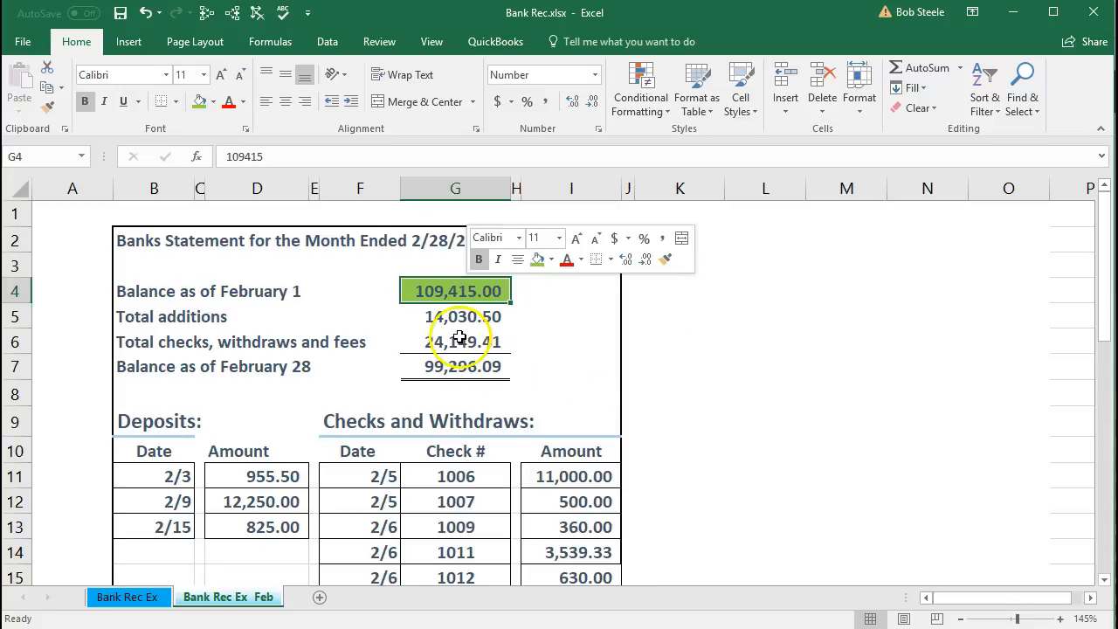
- Check the statement's addition and withdrawal totals and check 1006, and look through the February transactions in the QuickBooks reconciliation list
left_click_drag(451, 317, 453, 357)
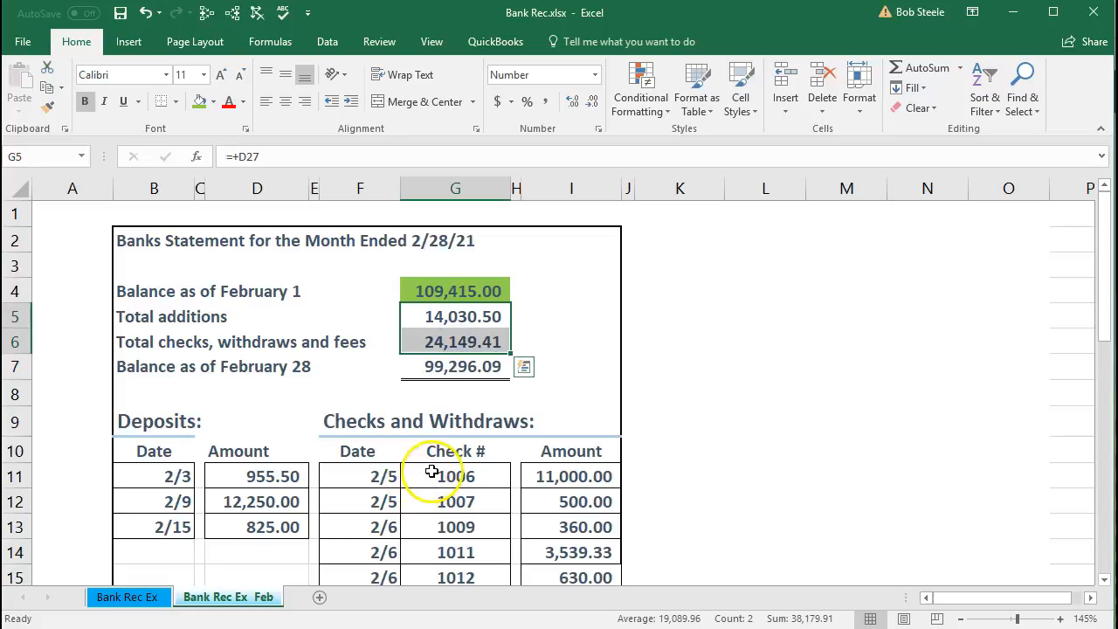
left_click_drag(432, 476, 571, 486)
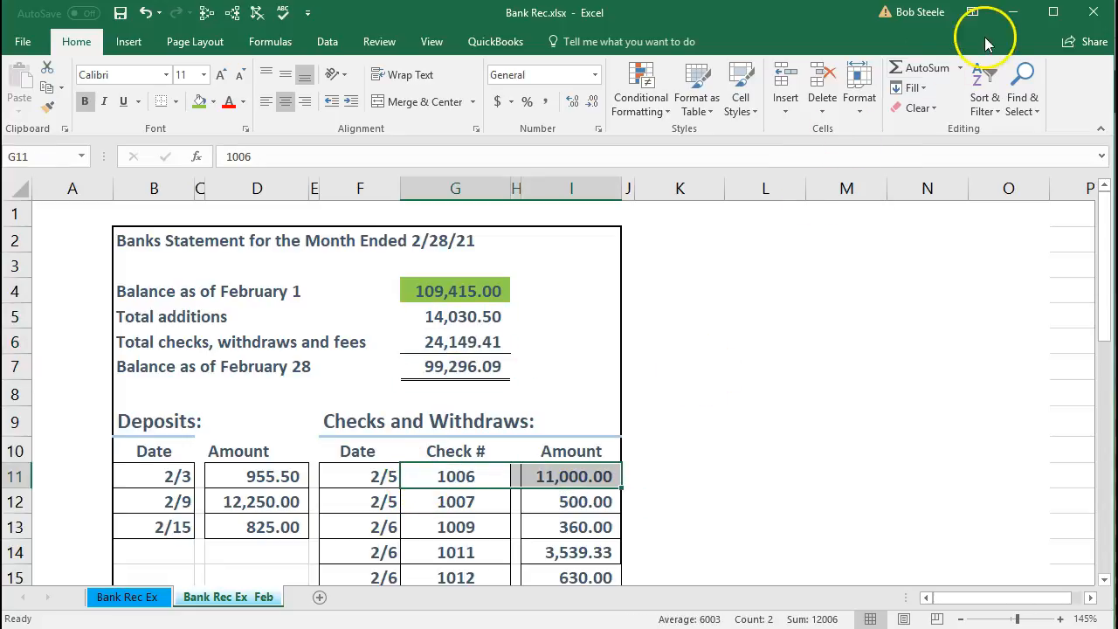
left_click(1012, 13)
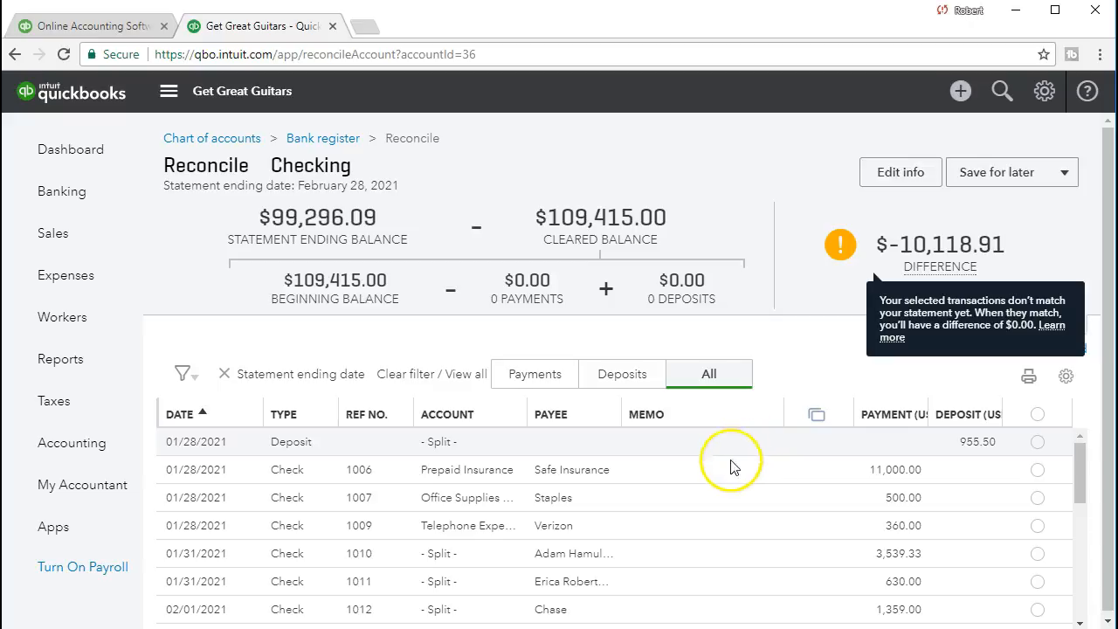
scroll(723, 469, "down", 1)
scroll(724, 472, "down", 1)
scroll(721, 469, "up", 2)
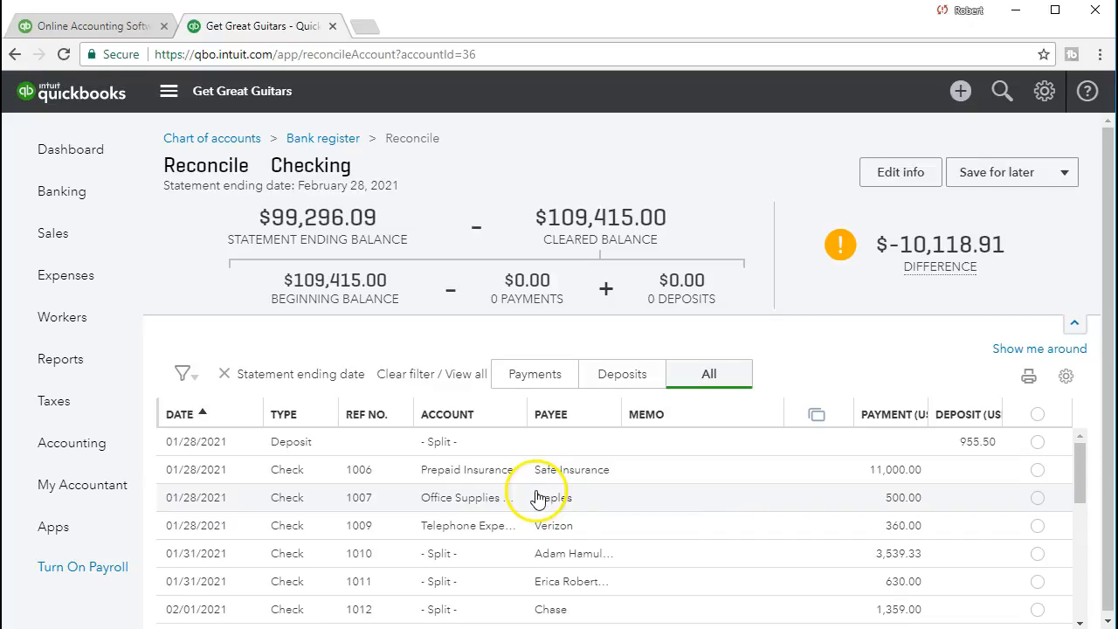
scroll(250, 524, "down", 2)
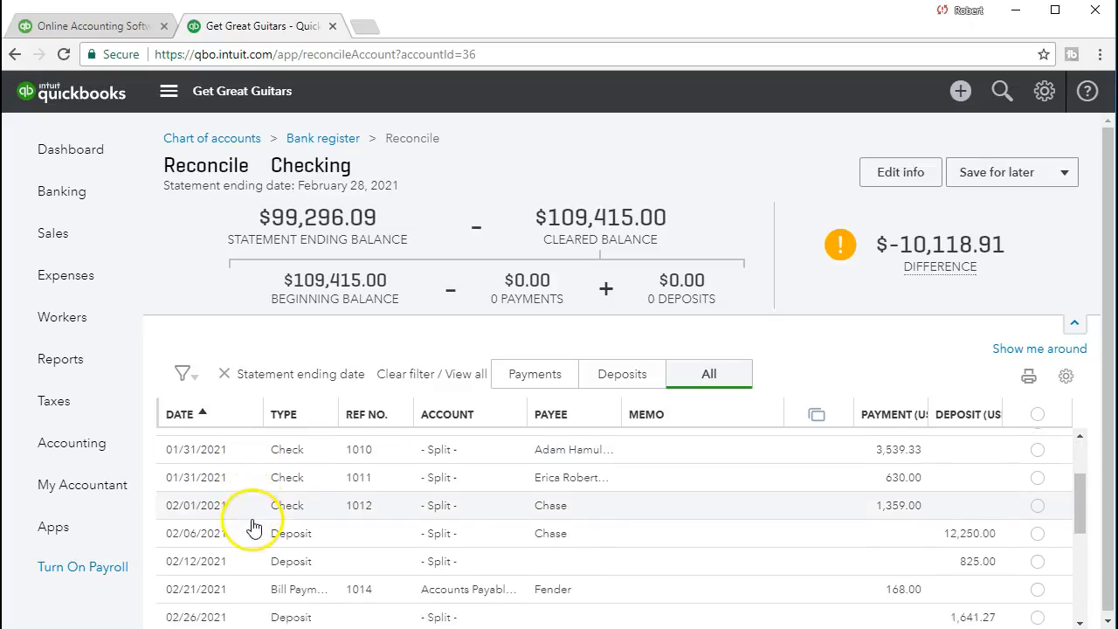
scroll(252, 528, "down", 1)
scroll(253, 527, "down", 3)
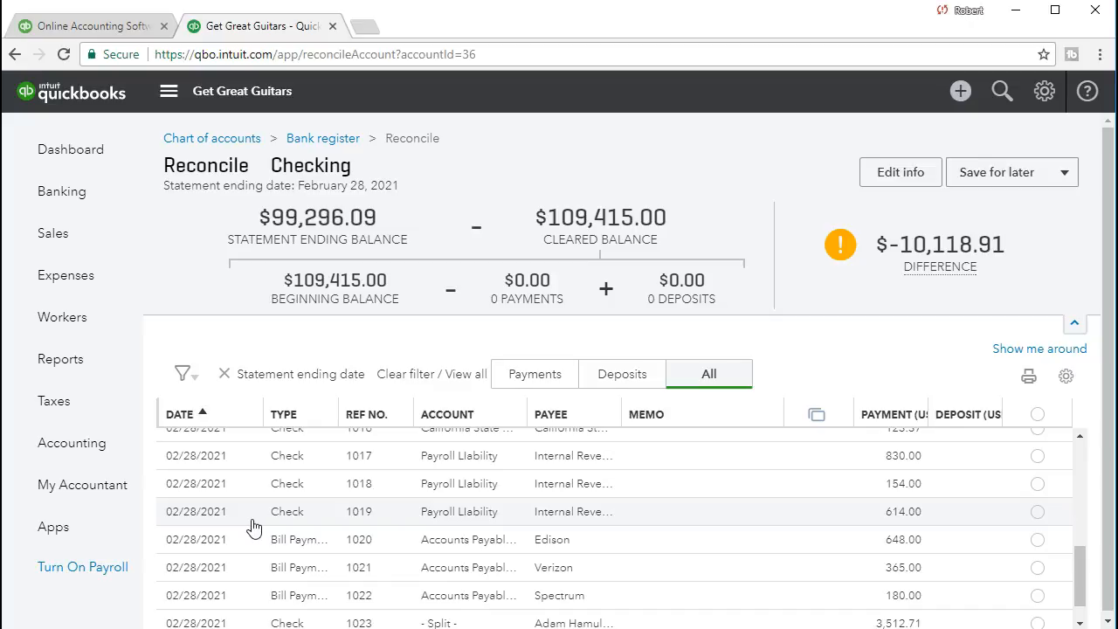
scroll(252, 528, "up", 4)
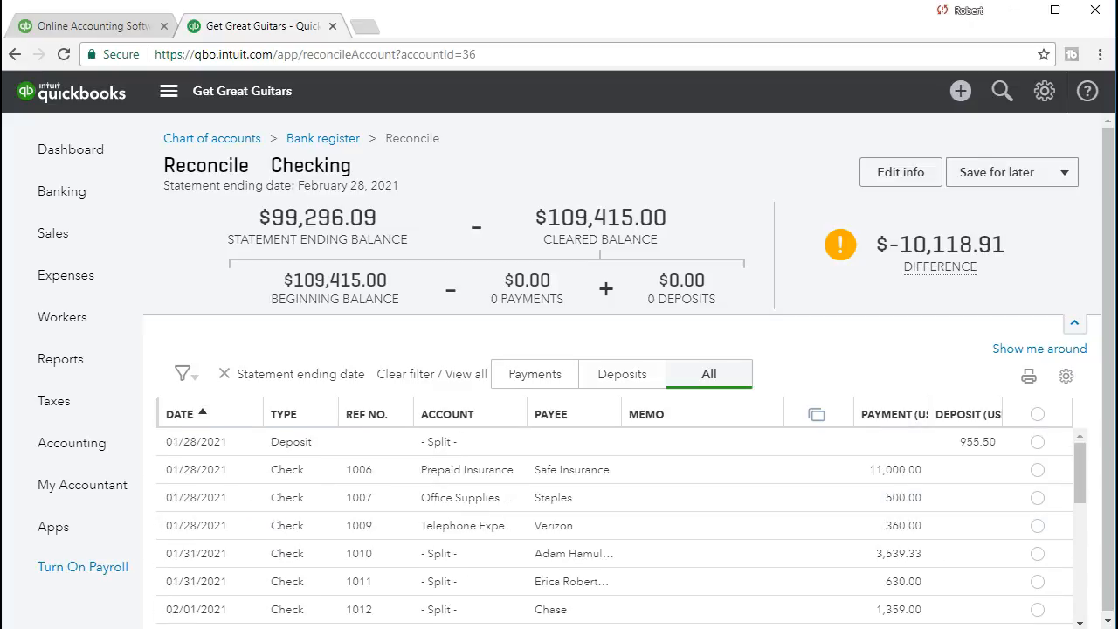
- Check the date and number of the first check on the Excel statement, and filter the QuickBooks reconciliation list to payments
key("alt+Tab")
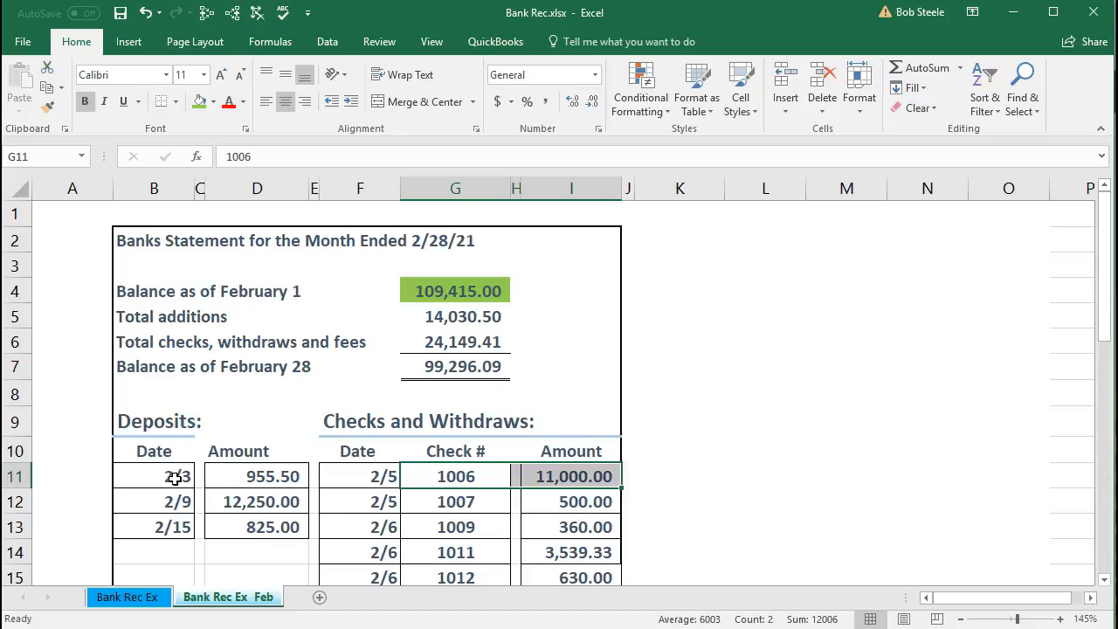
left_click_drag(376, 476, 441, 475)
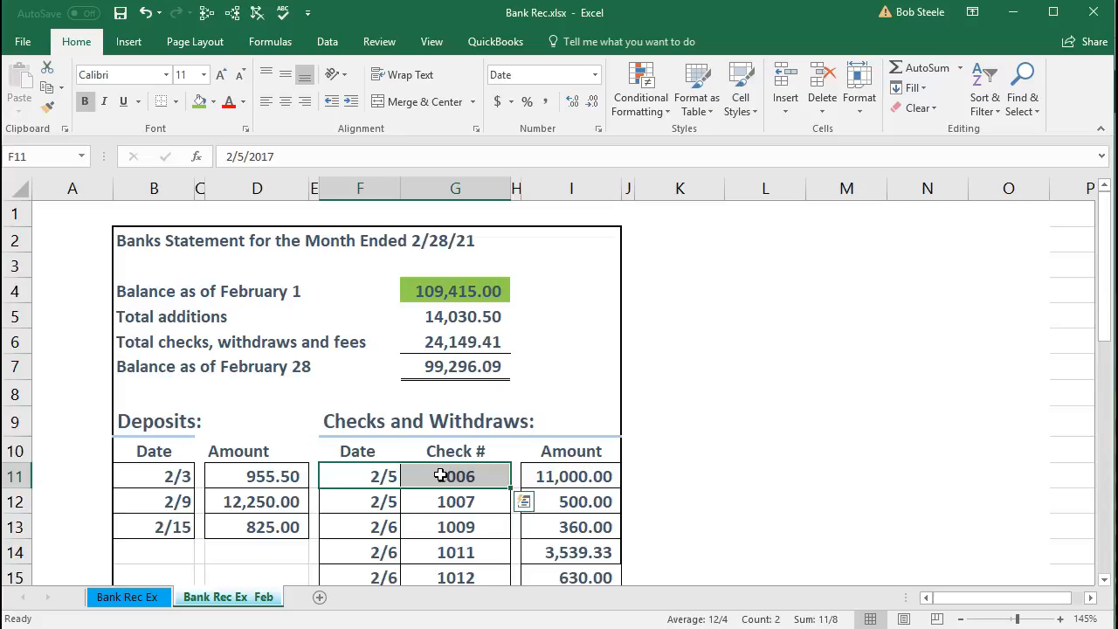
left_click(490, 628)
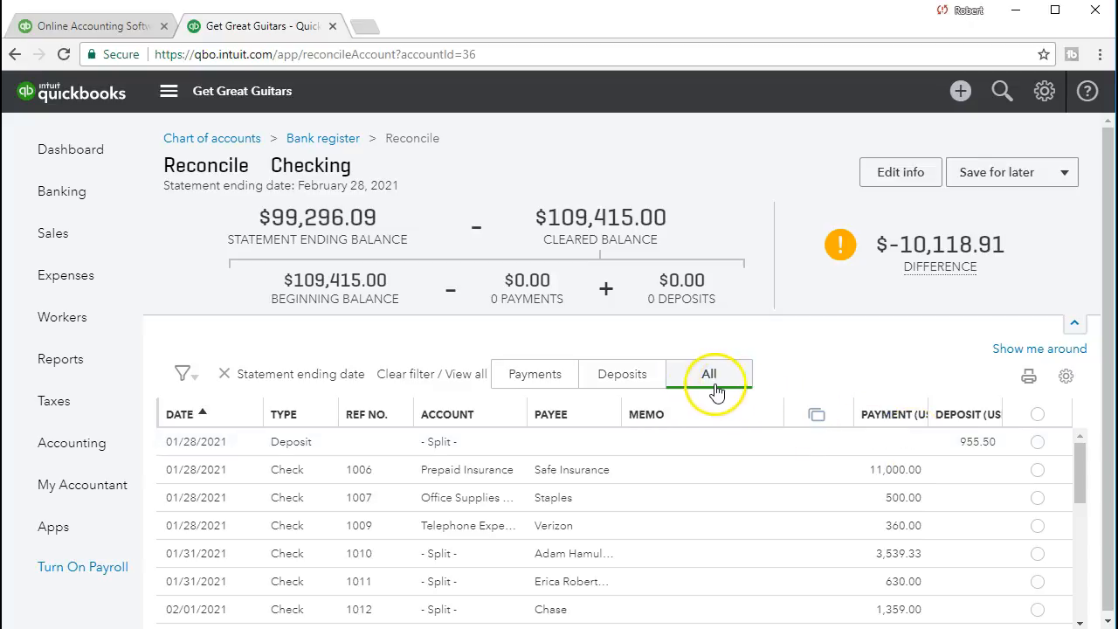
left_click(533, 377)
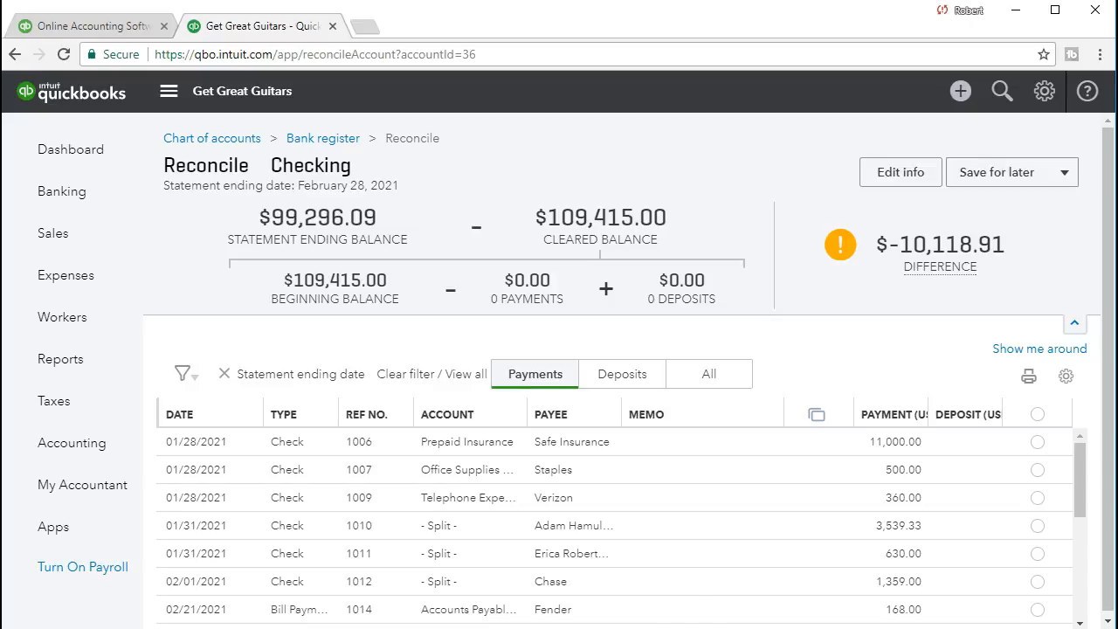
- Locate check 1006 for 11,000.00 on the Excel statement and mark the matching payment as cleared in QuickBooks
left_click(448, 626)
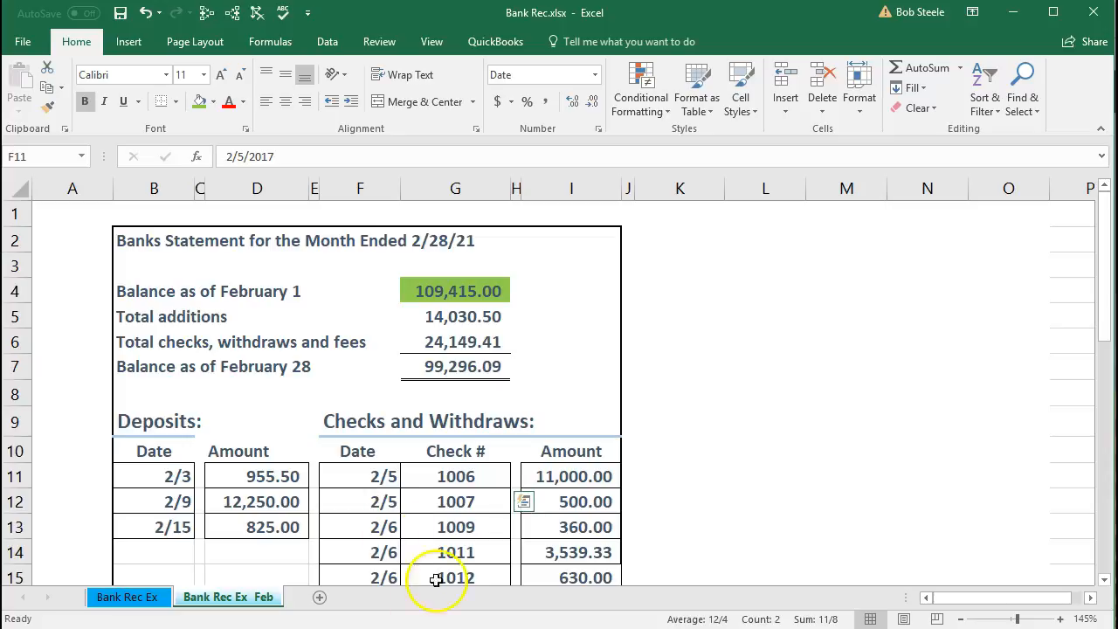
left_click_drag(374, 482, 571, 476)
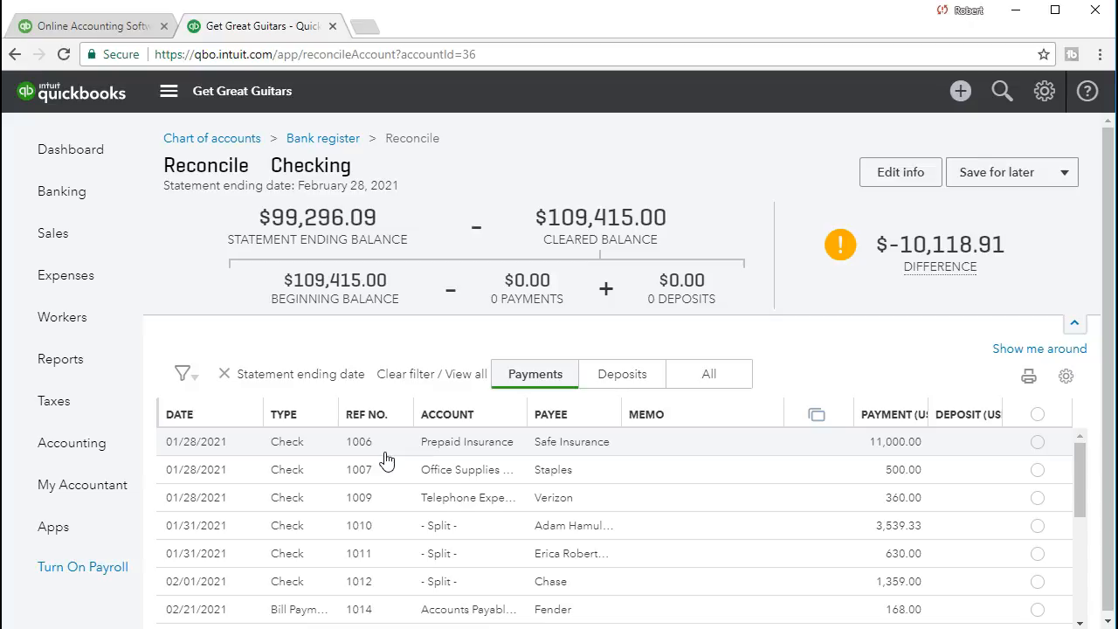
left_click(706, 456)
left_click(418, 452)
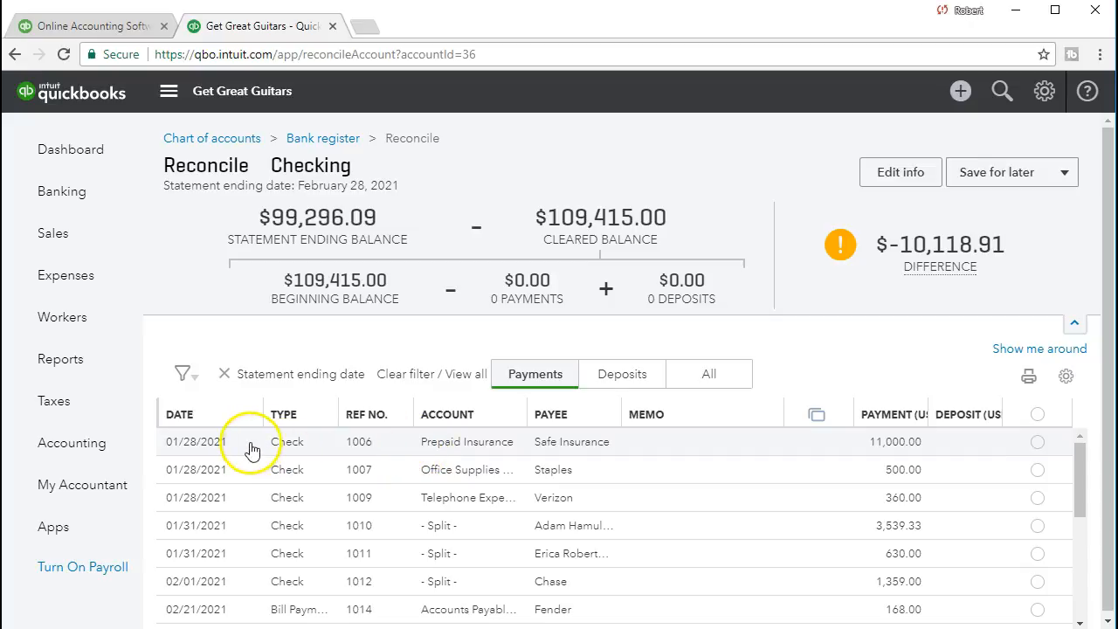
left_click(1039, 443)
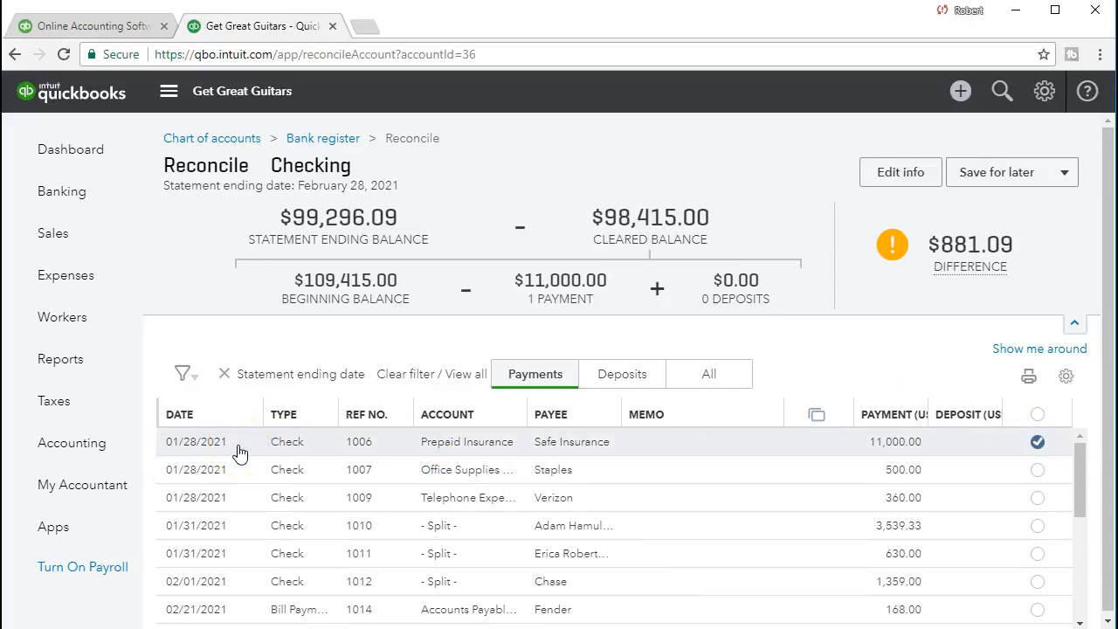
- Switch to the Excel bank statement and shade the check 1006 row green across date, check number and amount
left_click(472, 628)
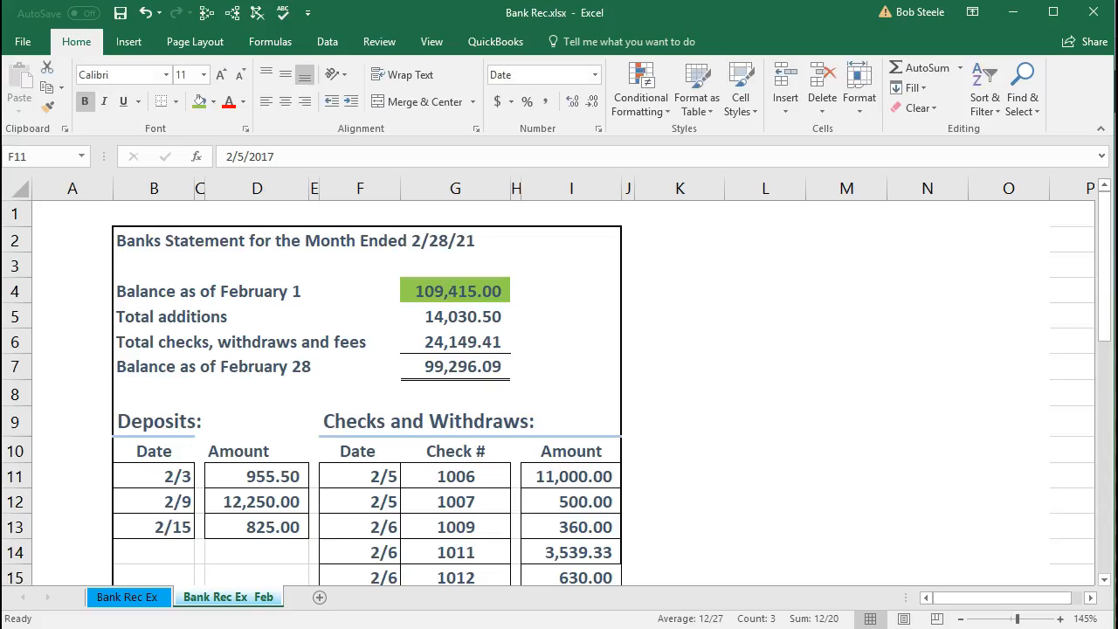
left_click_drag(382, 476, 543, 481)
right_click(543, 482)
left_click(616, 530)
- Mark the 500.00 payment for check 1007 as cleared in QuickBooks and shade its row green on the Excel statement
left_click(463, 503)
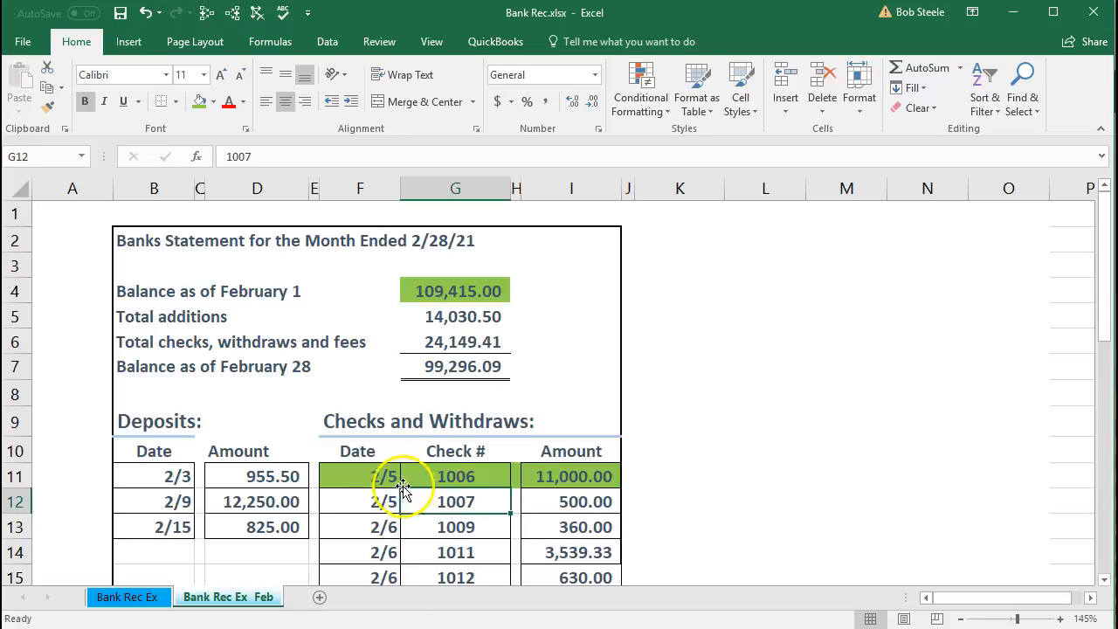
left_click_drag(384, 502, 538, 504)
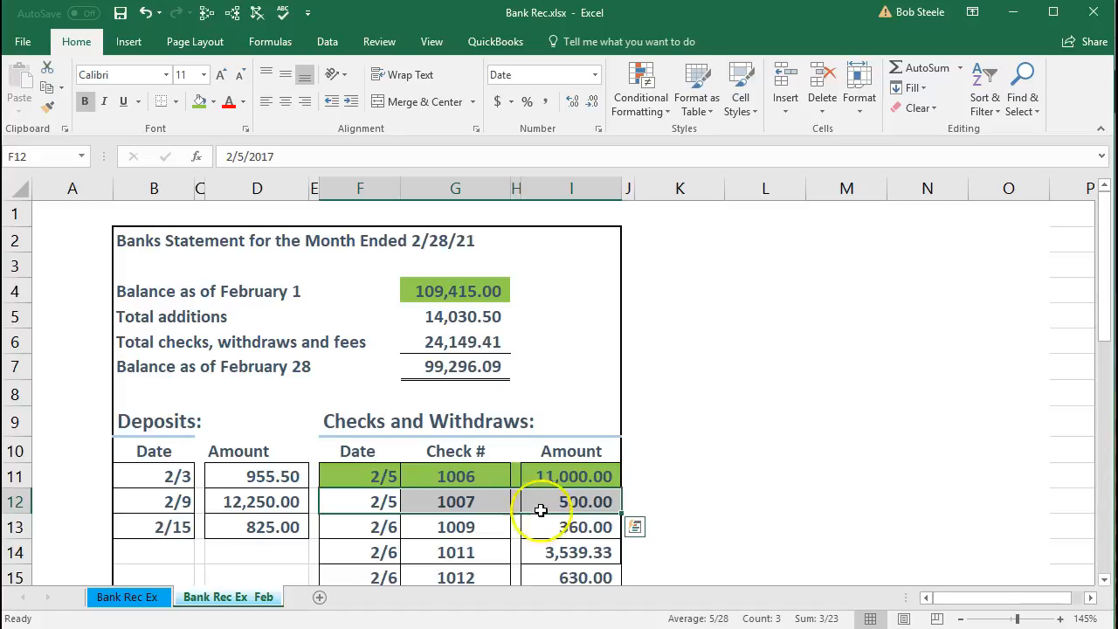
key("alt+Tab")
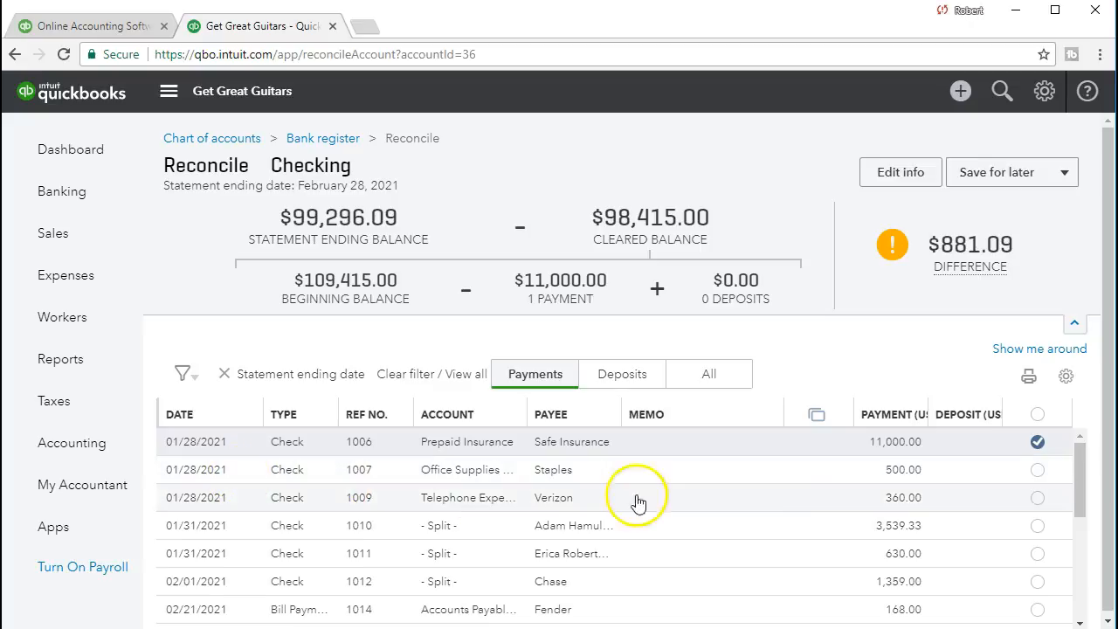
left_click(1036, 471)
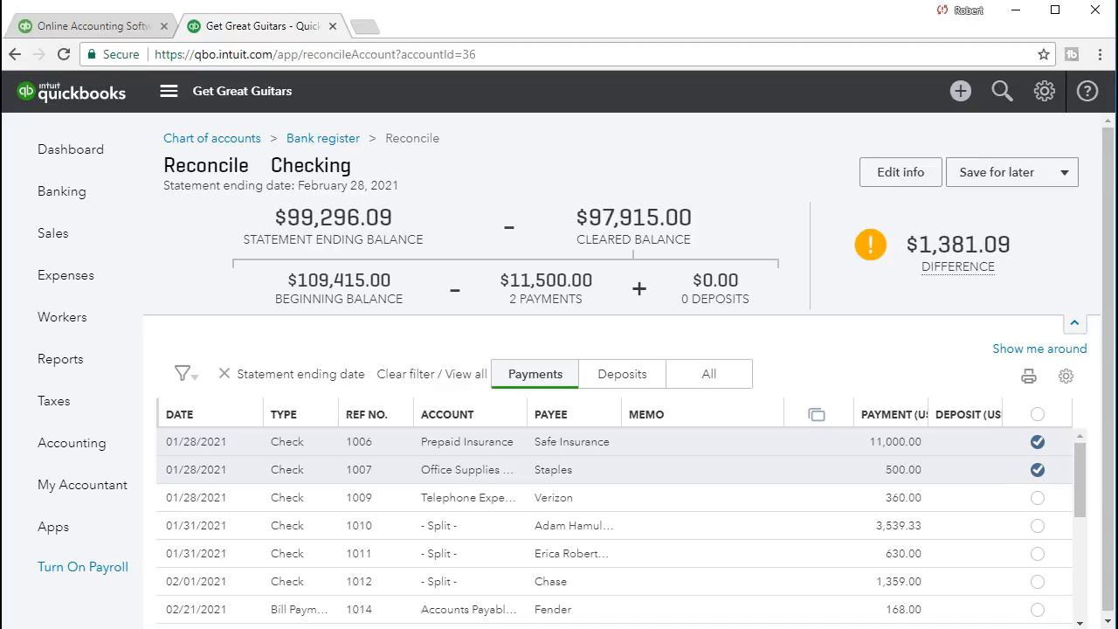
key("alt+Tab")
left_click_drag(332, 498, 567, 504)
right_click(567, 505)
left_click(637, 548)
- Mark the 360.00 payment for check 1009 as cleared in QuickBooks and shade its row green on the Excel statement
left_click_drag(375, 526, 549, 534)
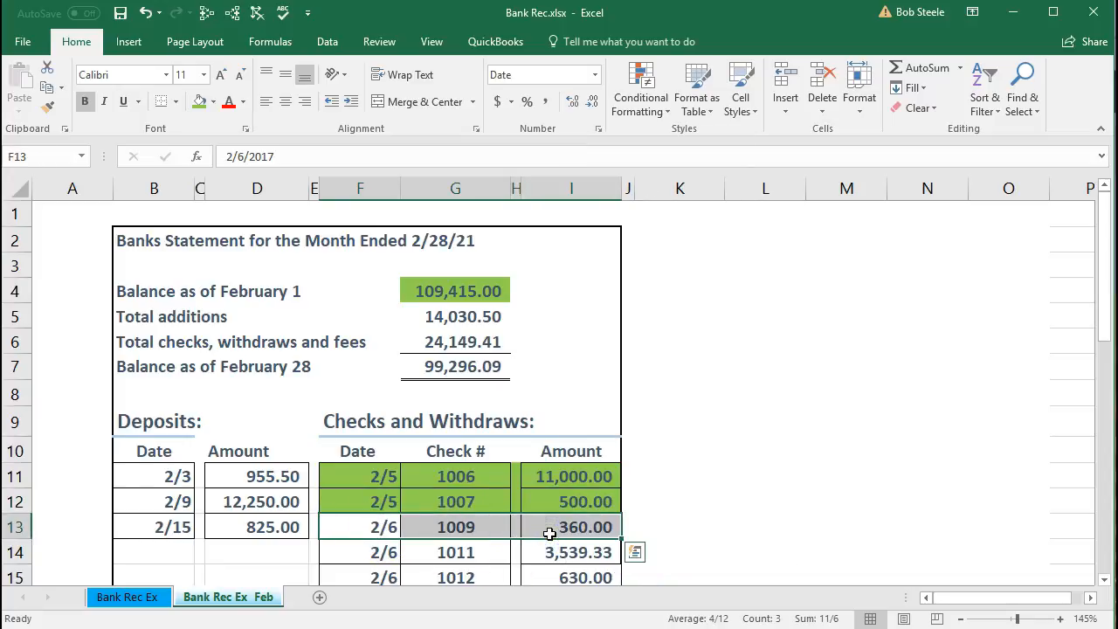
key("alt+Tab")
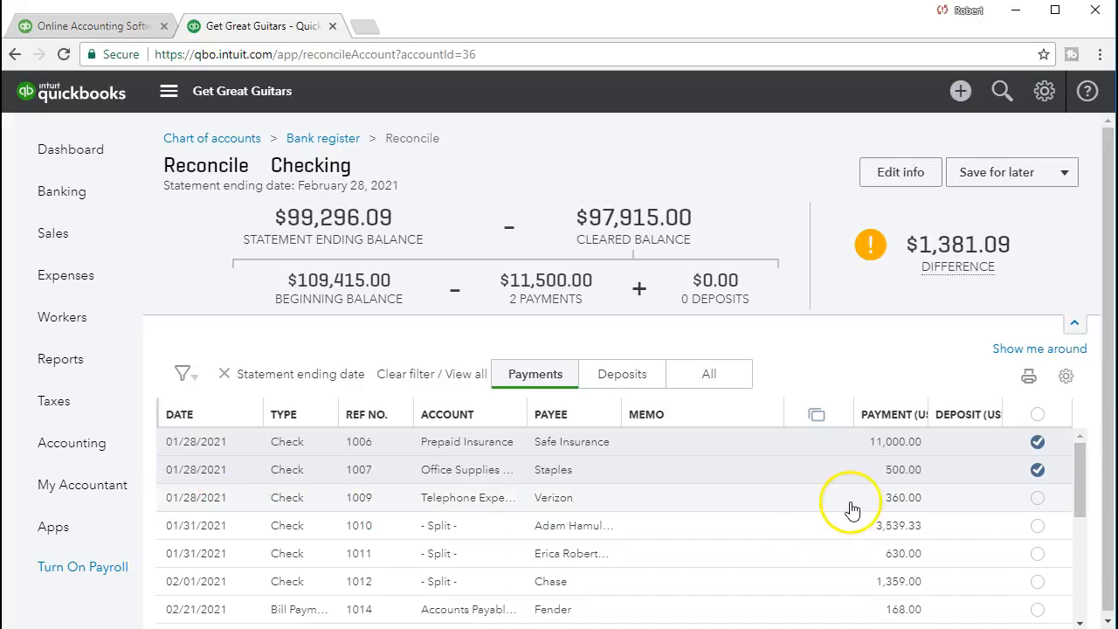
left_click(1036, 499)
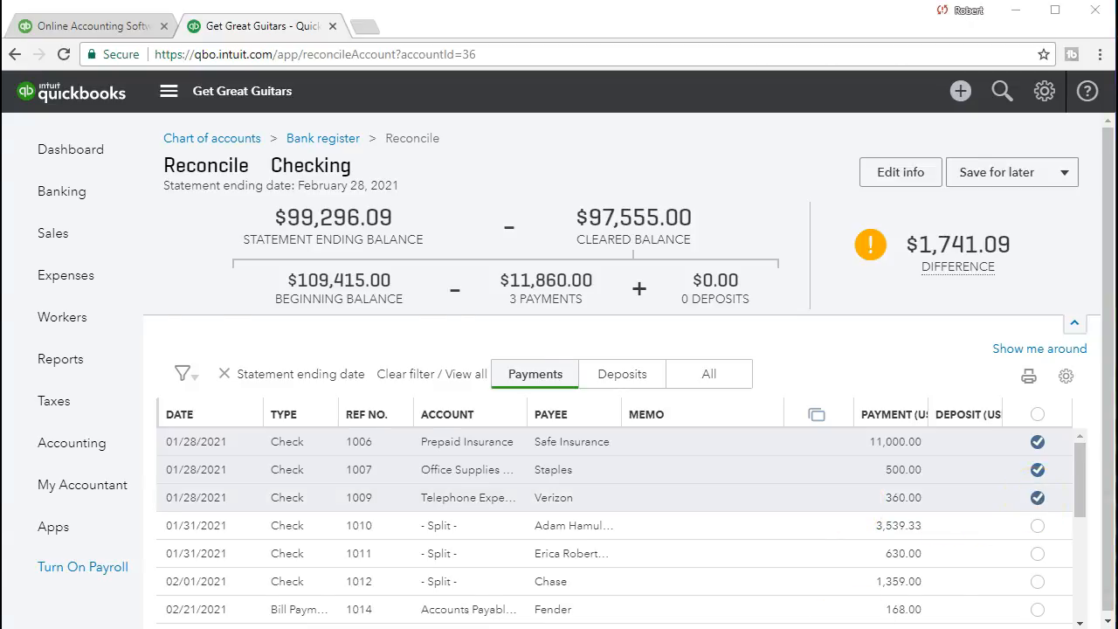
key("alt+Tab")
left_click_drag(332, 524, 547, 528)
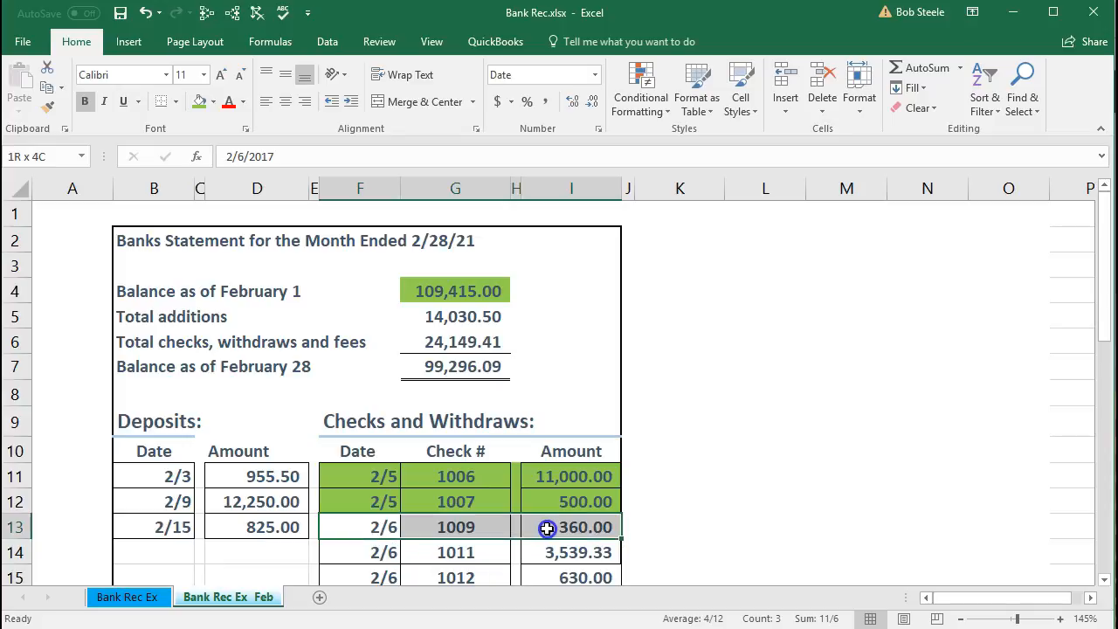
right_click(547, 527)
left_click(616, 576)
left_click(483, 487)
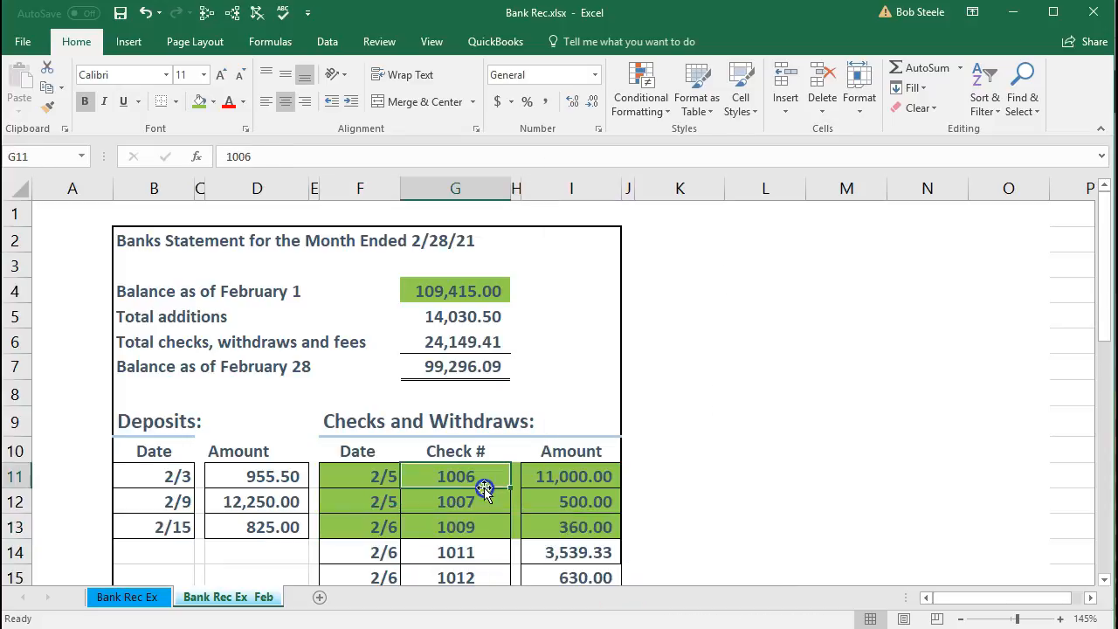
- Clear the 3,539.33 payment, check 1010, in QuickBooks and shade the statement's matching 3,539.33 row, listed as check 1011, green in Excel
scroll(484, 487, "down", 2)
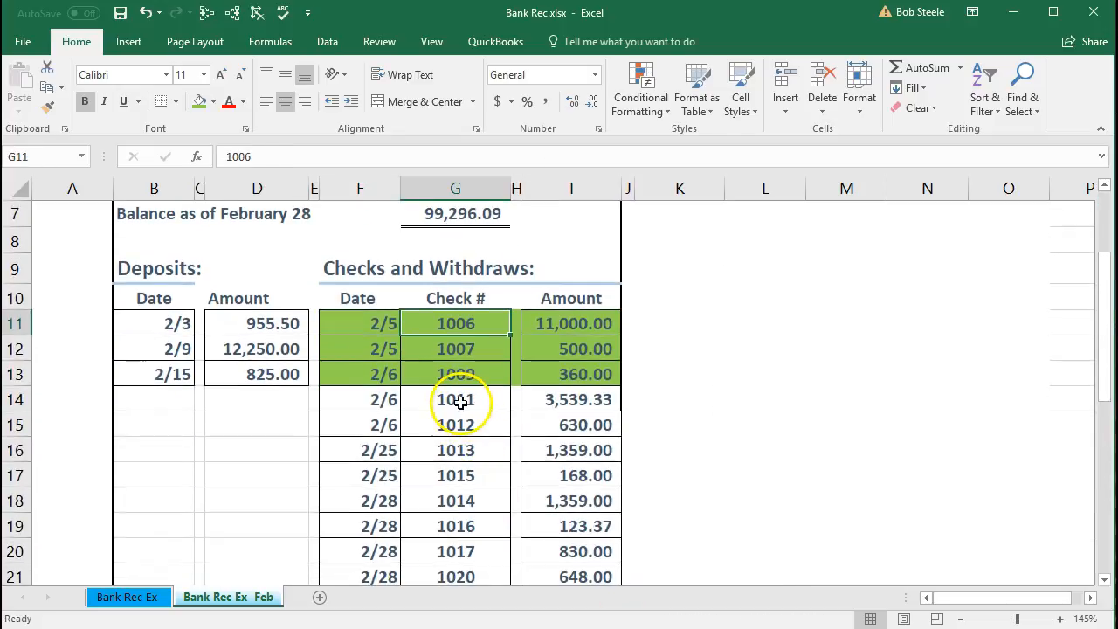
left_click(533, 400)
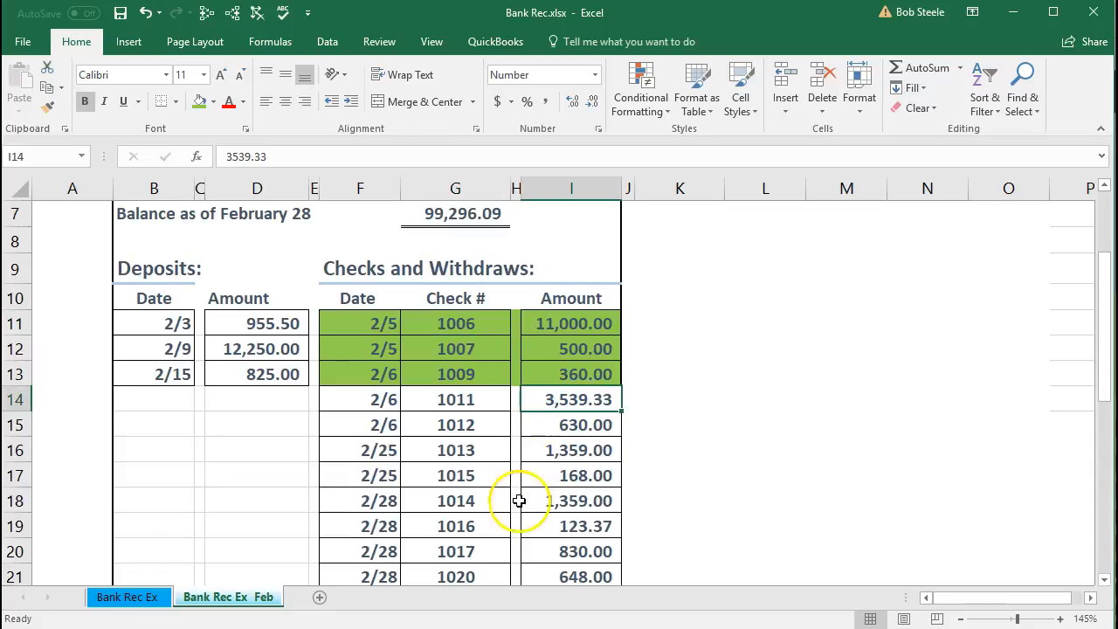
key("alt+Tab")
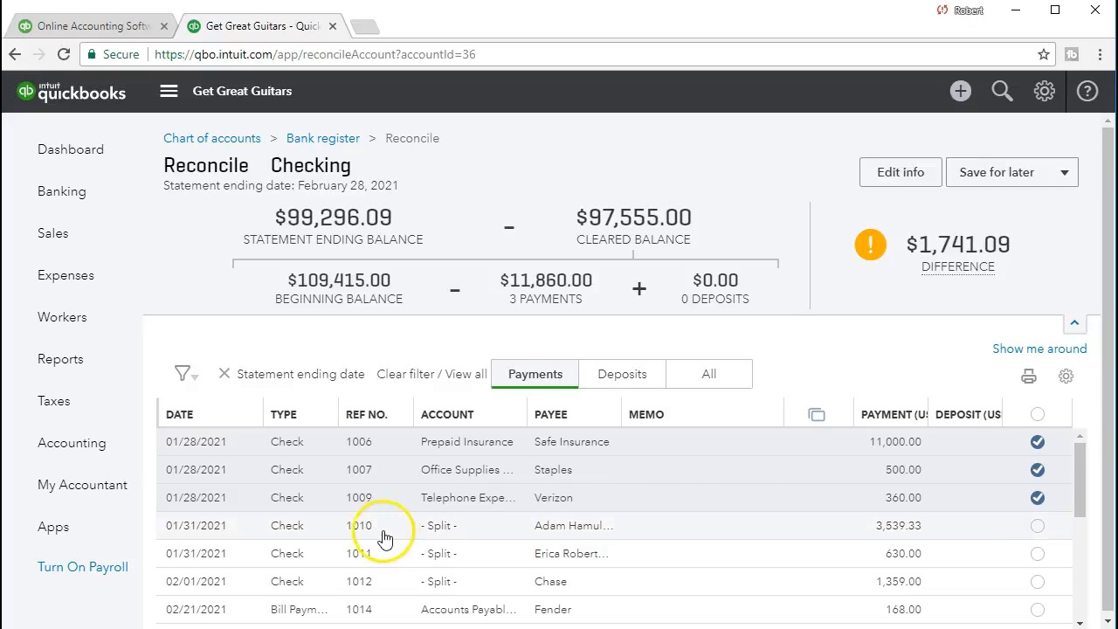
left_click(1037, 525)
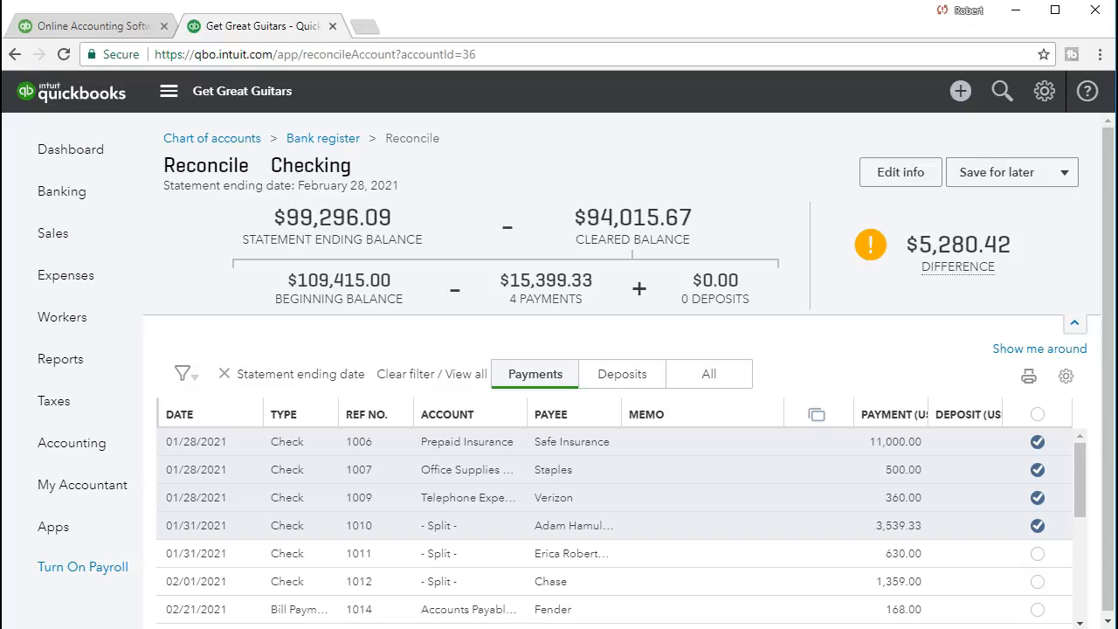
key("alt+Tab")
left_click(482, 501)
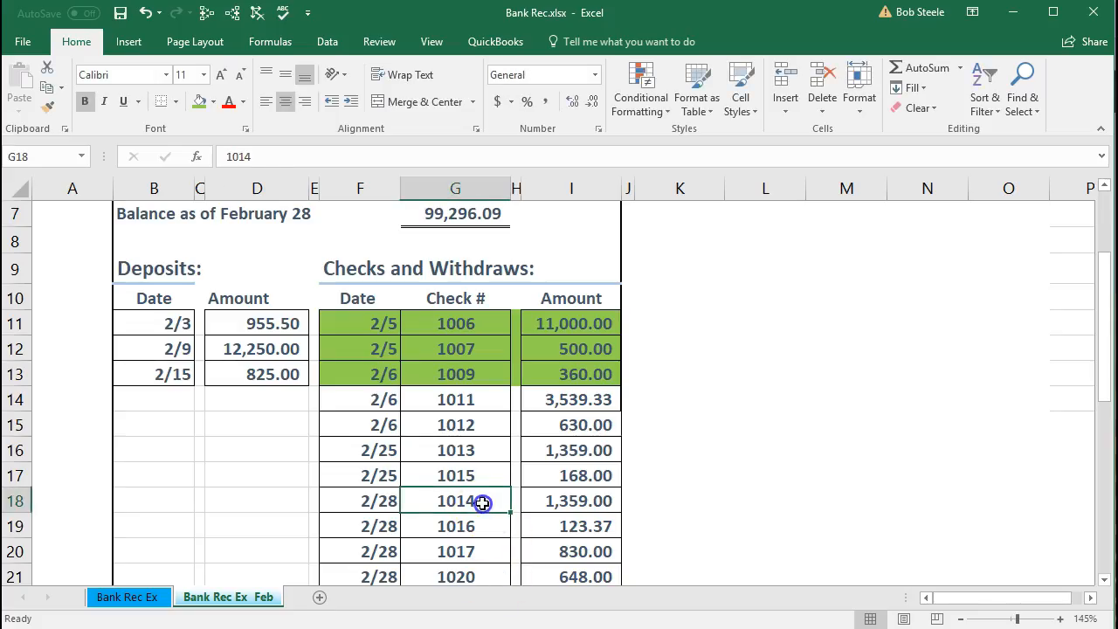
left_click_drag(385, 399, 539, 390)
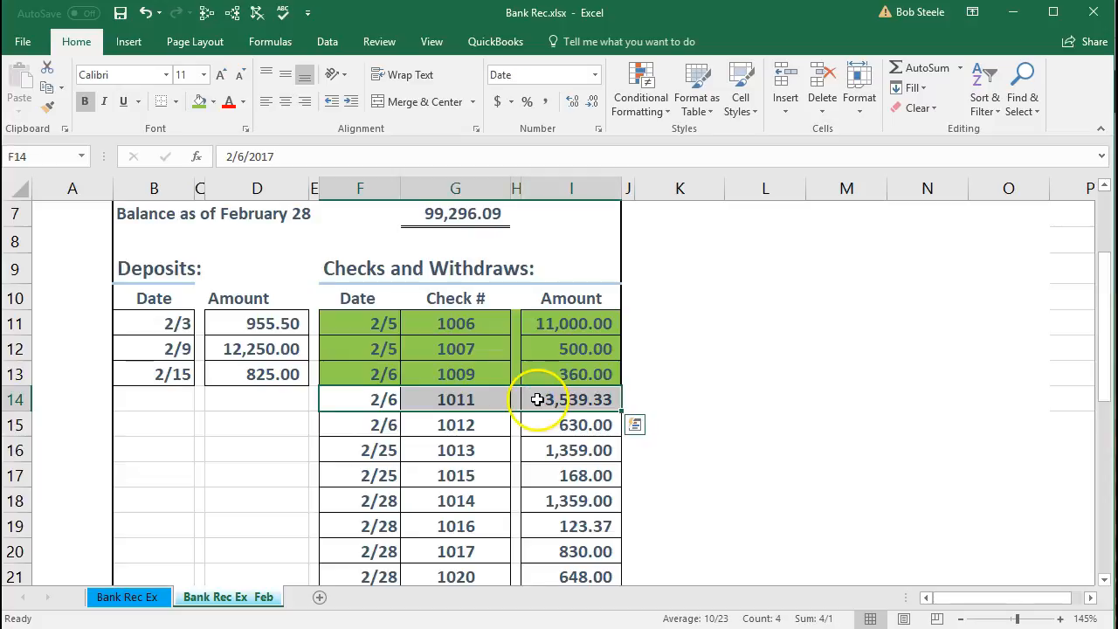
right_click(537, 399)
left_click(609, 372)
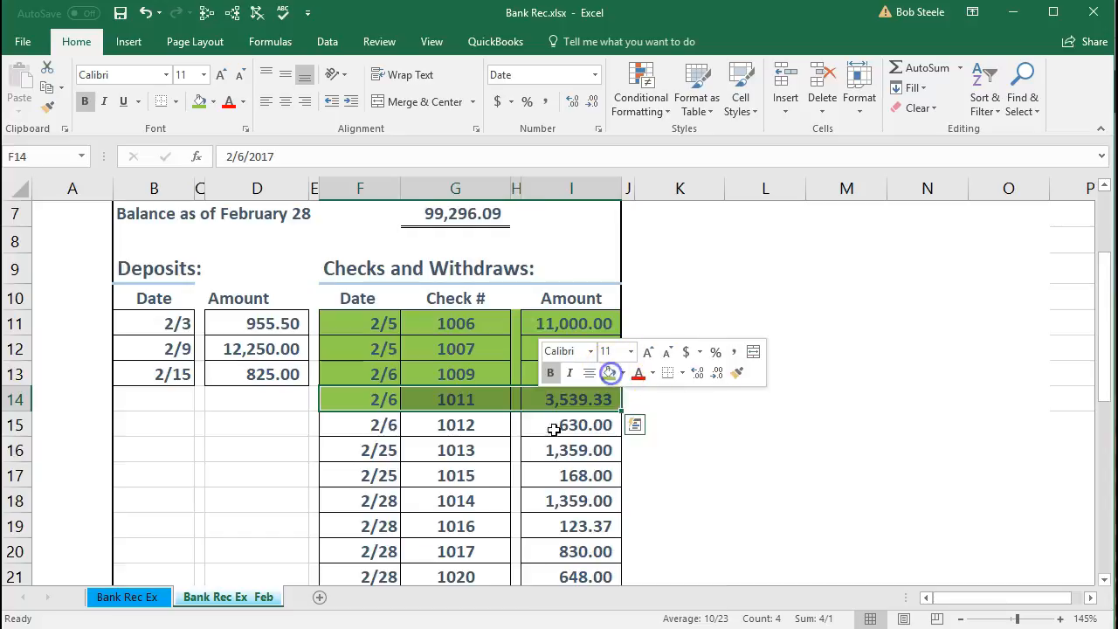
- Clear the 630.00 payment, check 1011, in QuickBooks and shade the statement's matching 630.00 row, listed as check 1012, green in Excel
left_click_drag(358, 425, 550, 423)
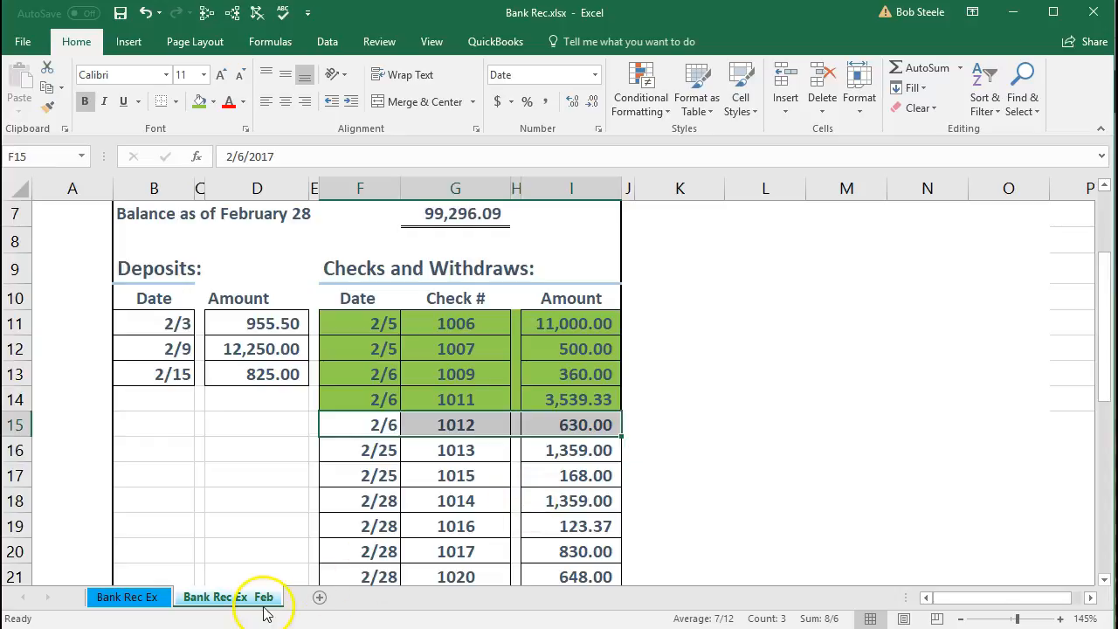
key("alt+Tab")
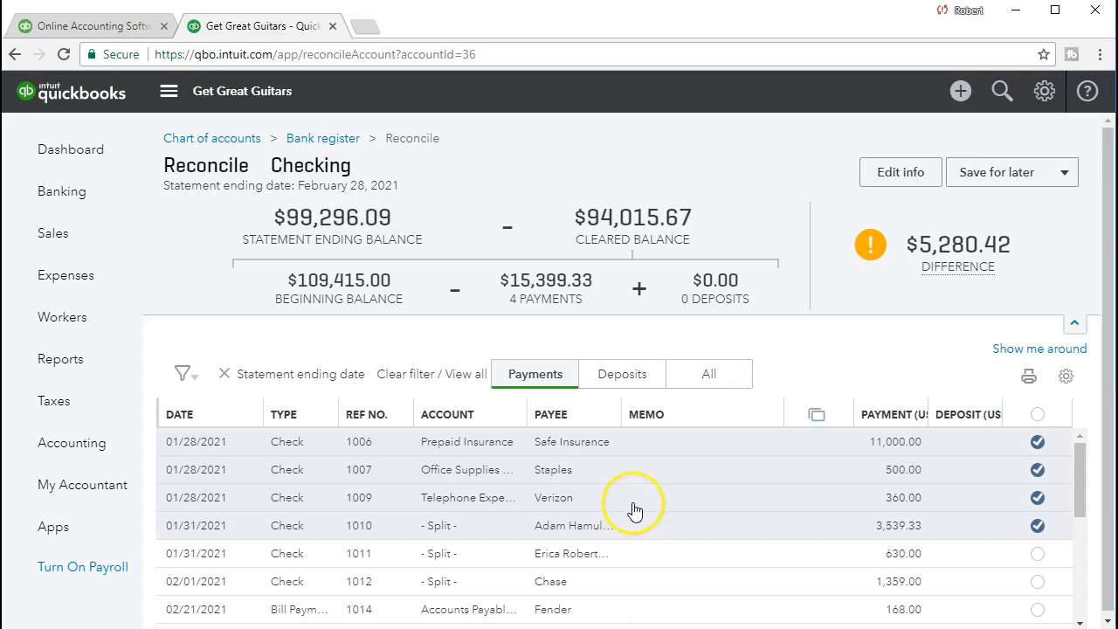
scroll(635, 511, "down", 2)
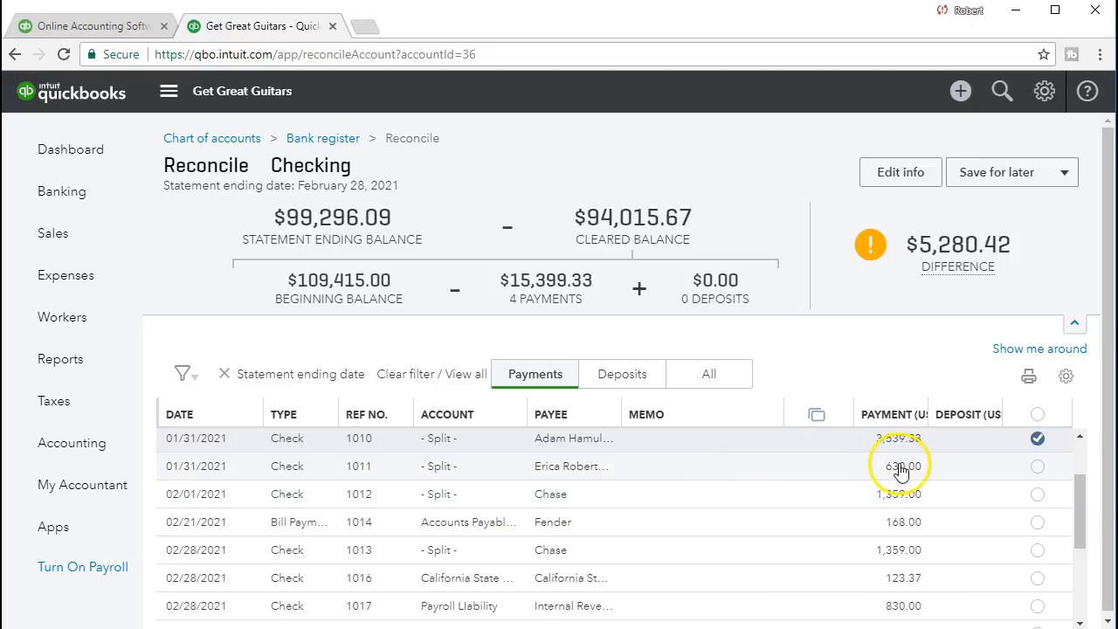
left_click(1034, 465)
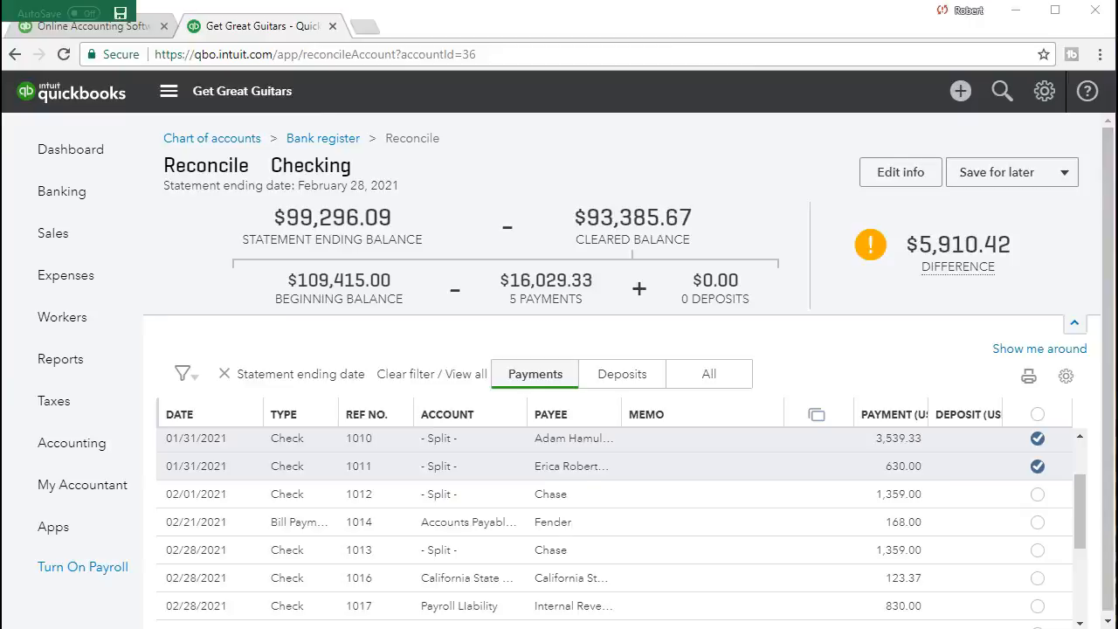
key("alt+Tab")
left_click_drag(397, 419, 554, 417)
right_click(555, 416)
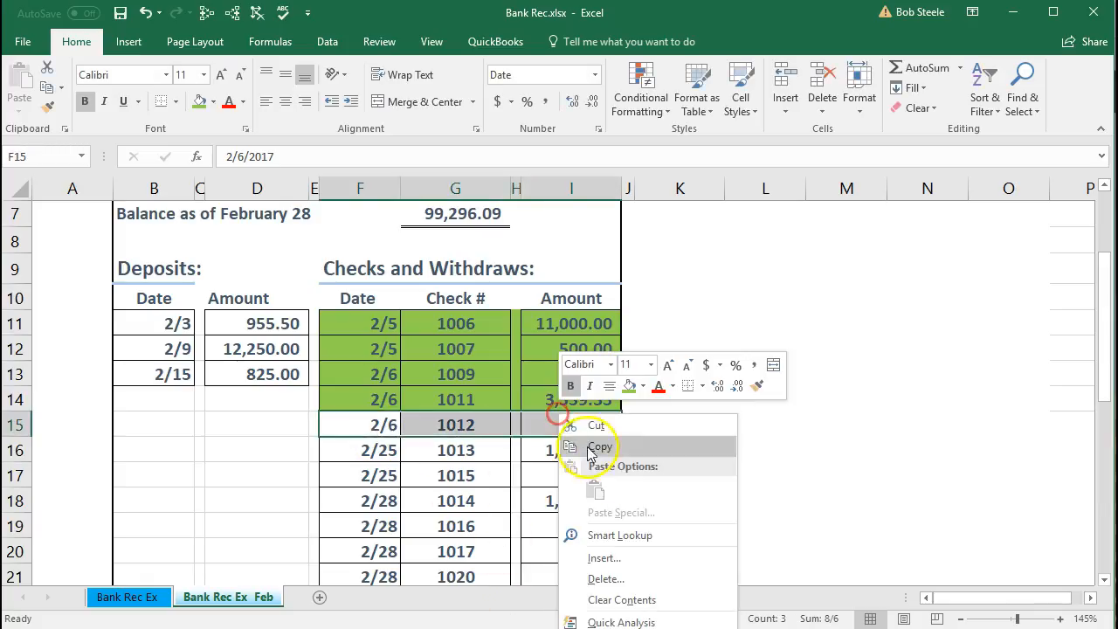
left_click(630, 386)
- Clear the 02/01/2021 Chase payment of 1,359.00 in QuickBooks and shade the statement's 2/25 row for 1,359.00 green in Excel
left_click(566, 445)
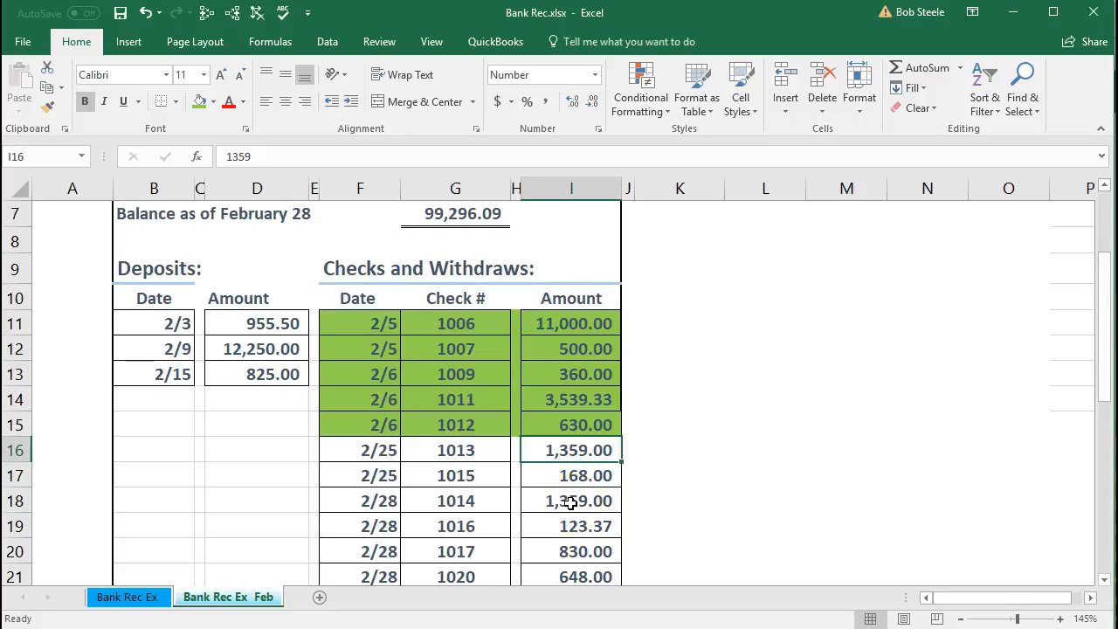
key("alt+Tab")
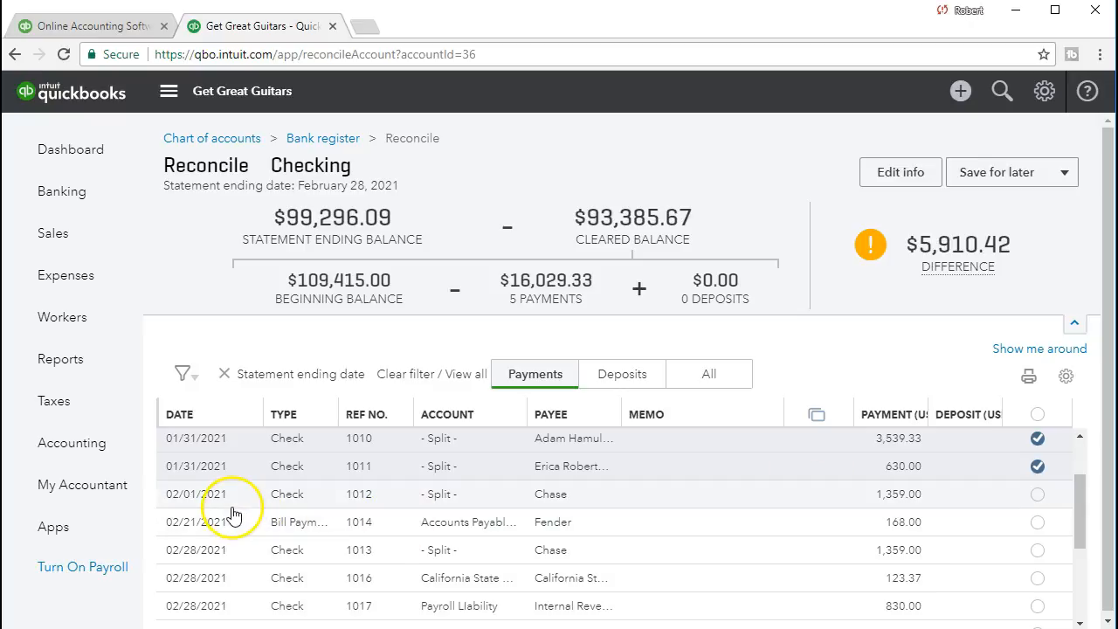
left_click(1036, 494)
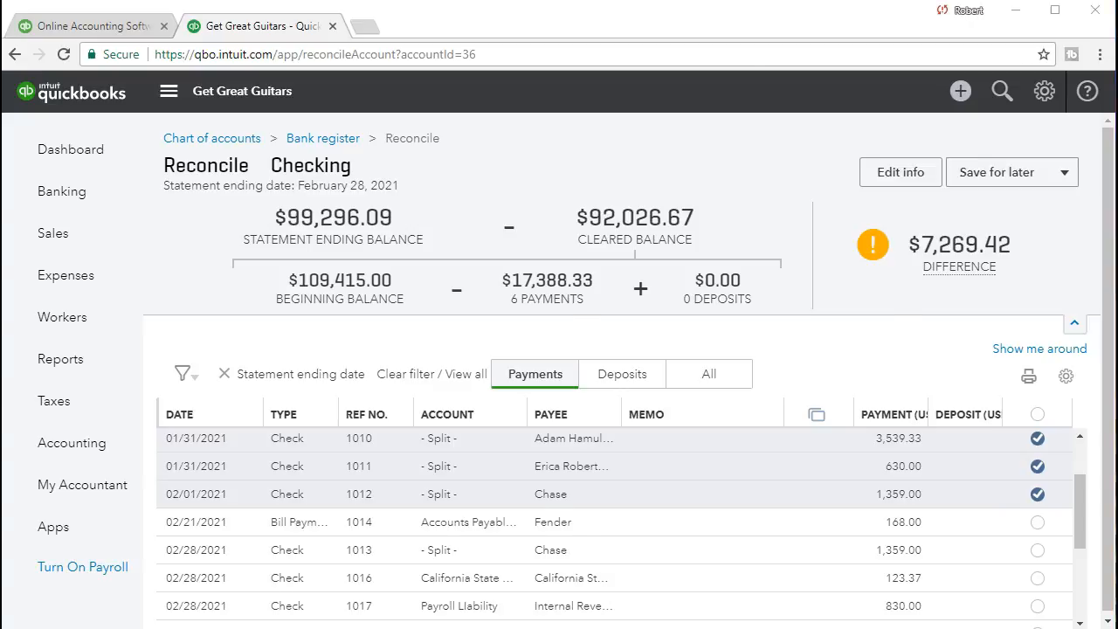
key("alt+Tab")
left_click_drag(384, 450, 549, 441)
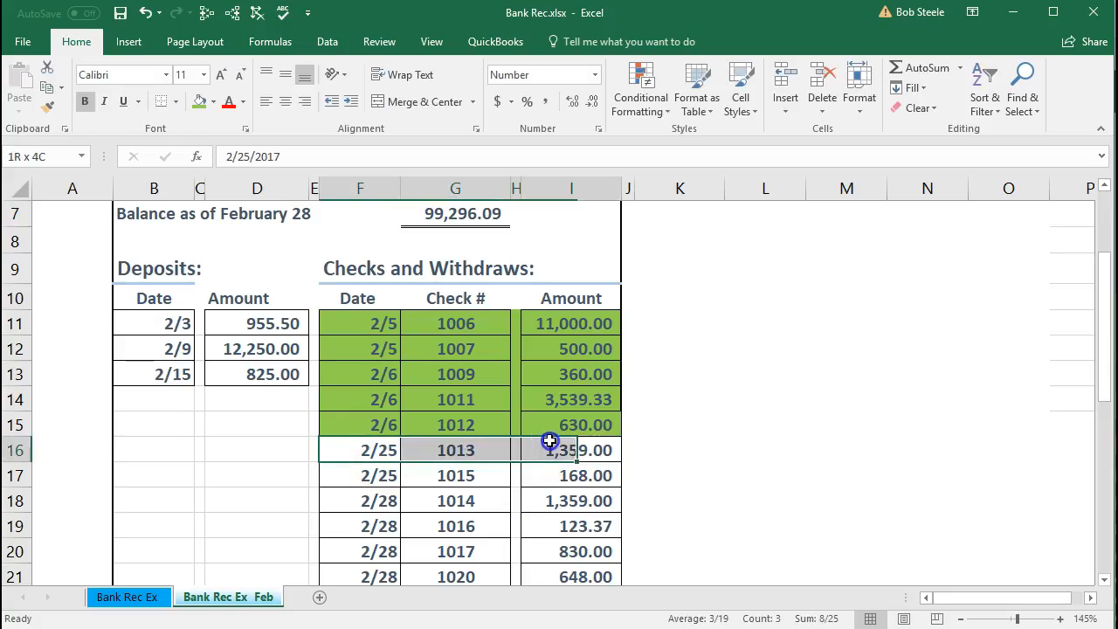
right_click(550, 441)
left_click(625, 417)
- Clear the 168.00 Fender bill payment in QuickBooks and shade the statement's matching 168.00 row, listed as check 1015, green in Excel
left_click(580, 475)
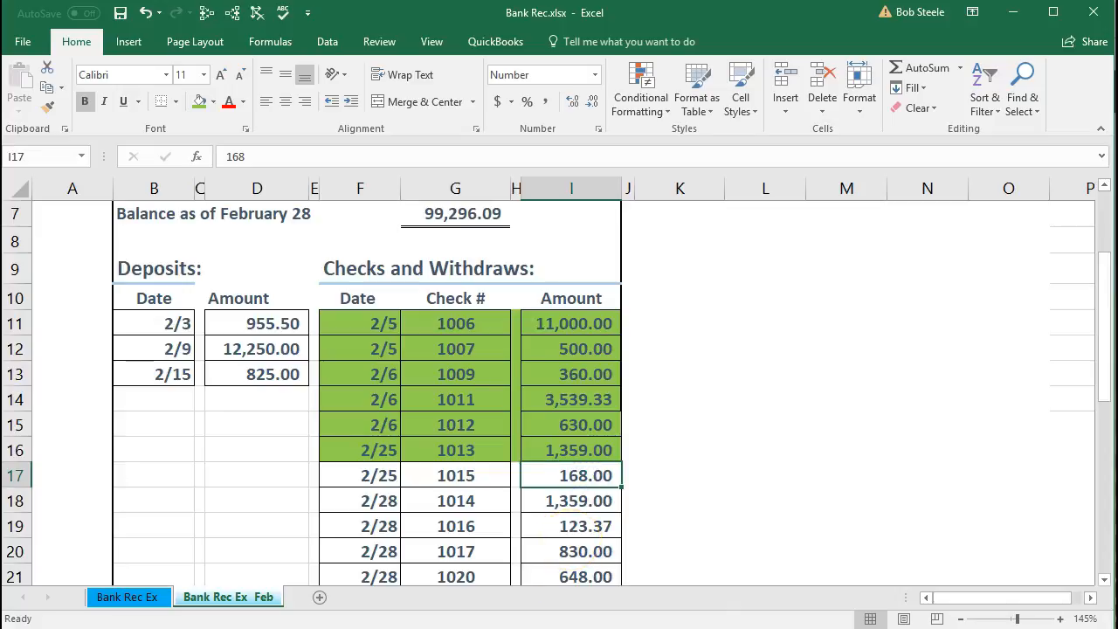
key("alt+Tab")
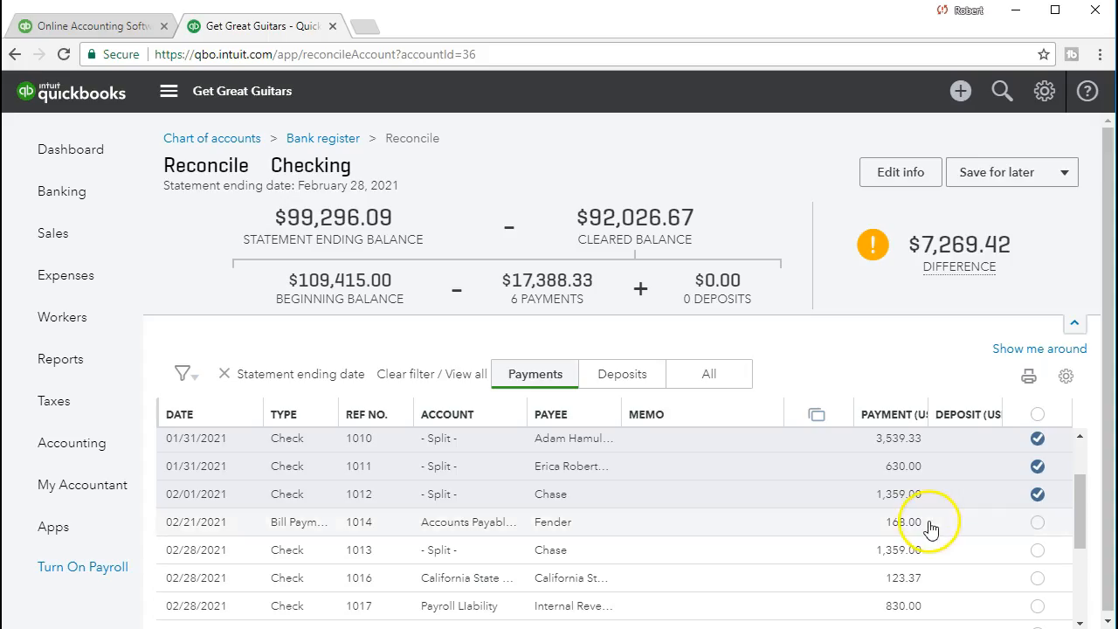
left_click(1038, 521)
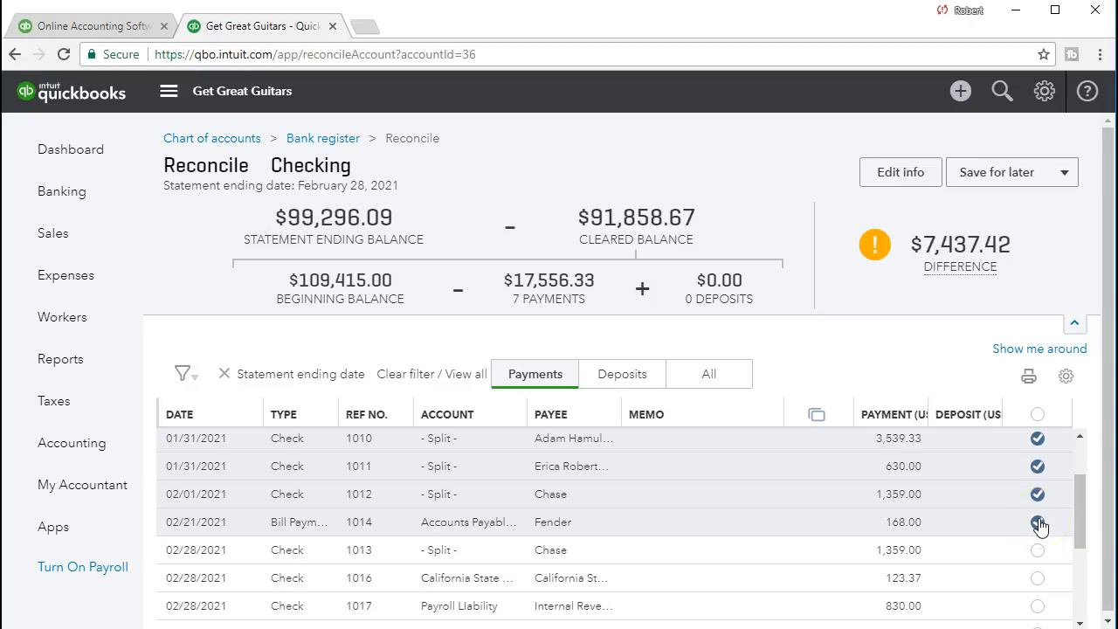
key("alt+Tab")
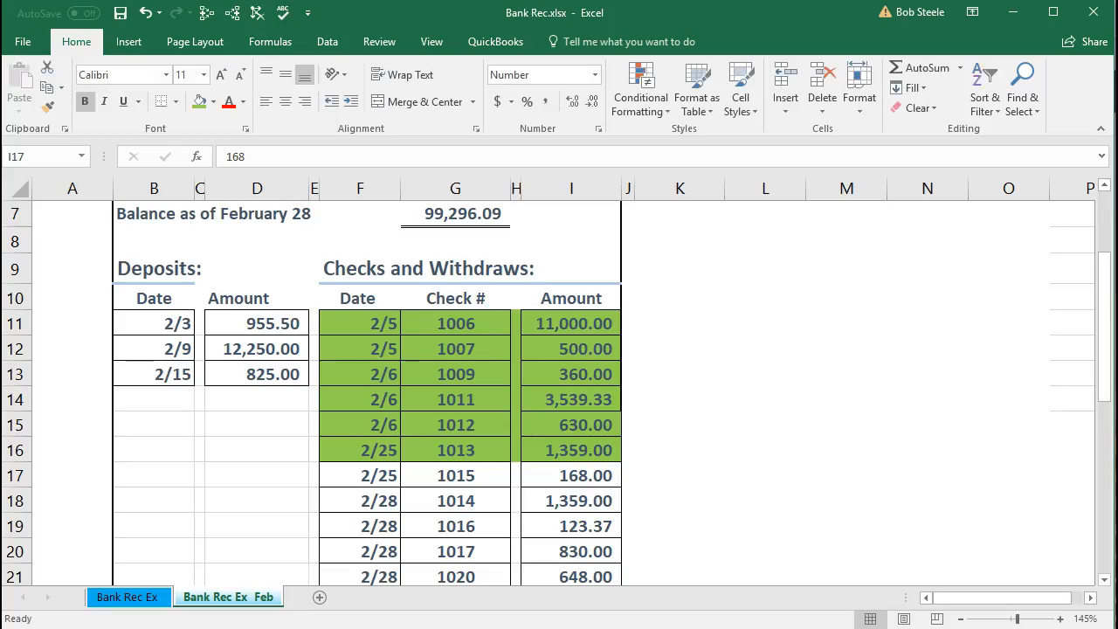
left_click_drag(376, 475, 447, 477)
left_click(535, 477, "ctrl")
right_click(535, 477)
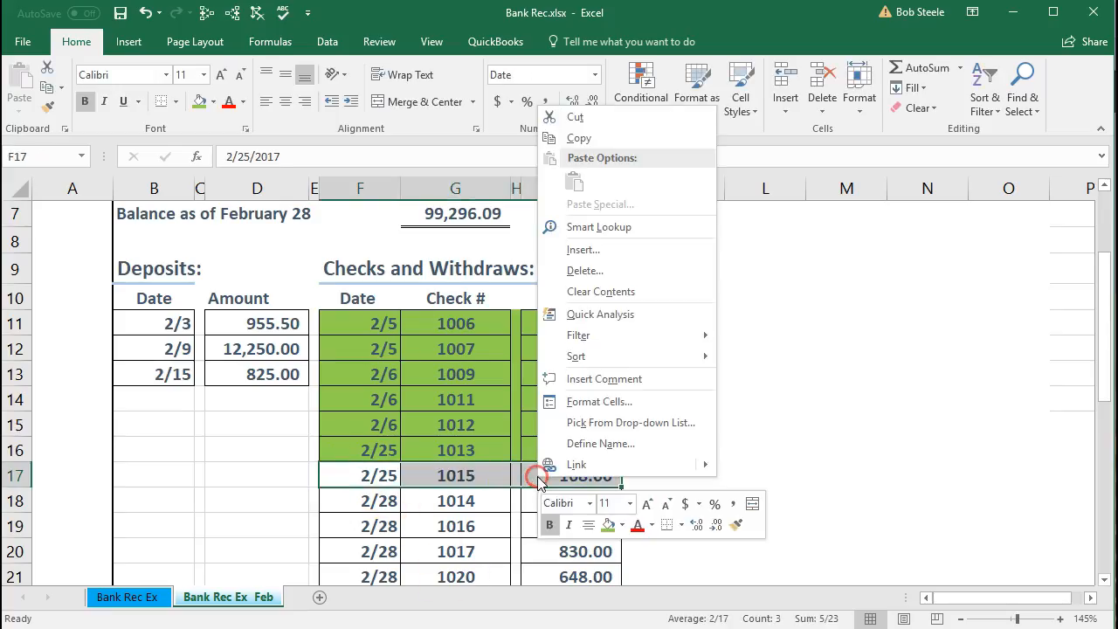
left_click(607, 525)
- Locate the 2/28 check for 1,359.00 on the Excel statement and mark the 02/28/2021 Chase payment as cleared in QuickBooks
left_click(473, 527)
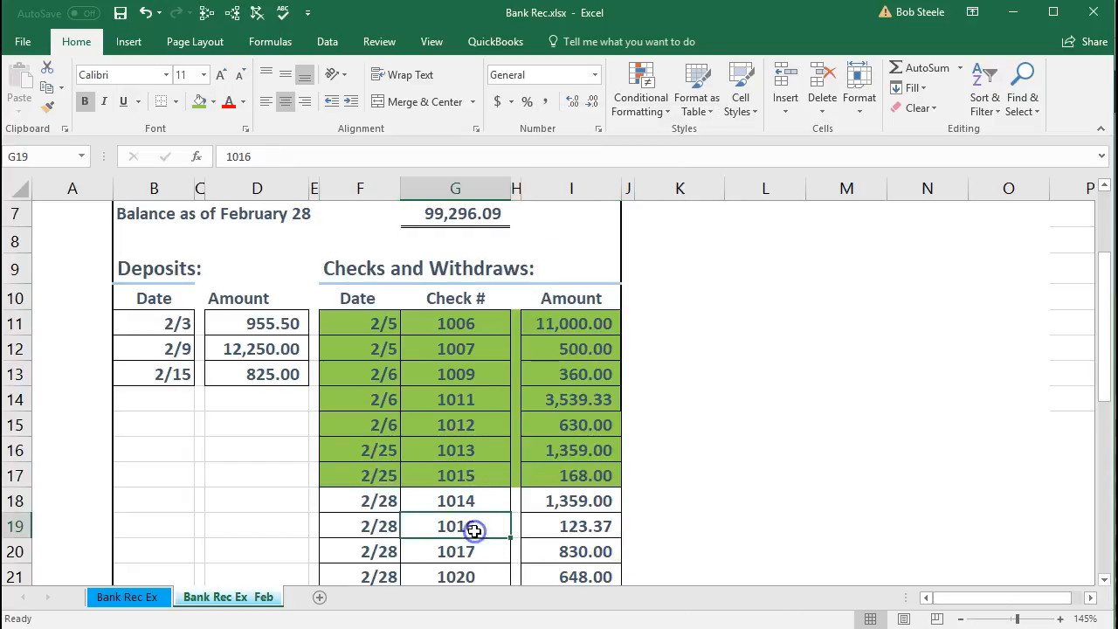
scroll(471, 527, "down", 1)
left_click(554, 418)
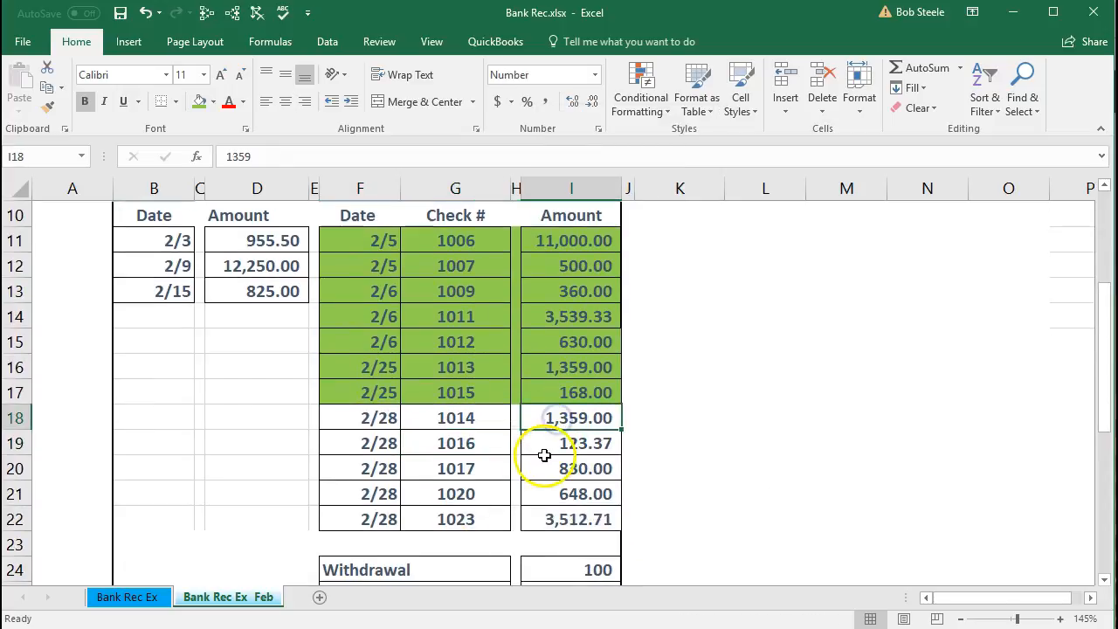
key("alt+Tab")
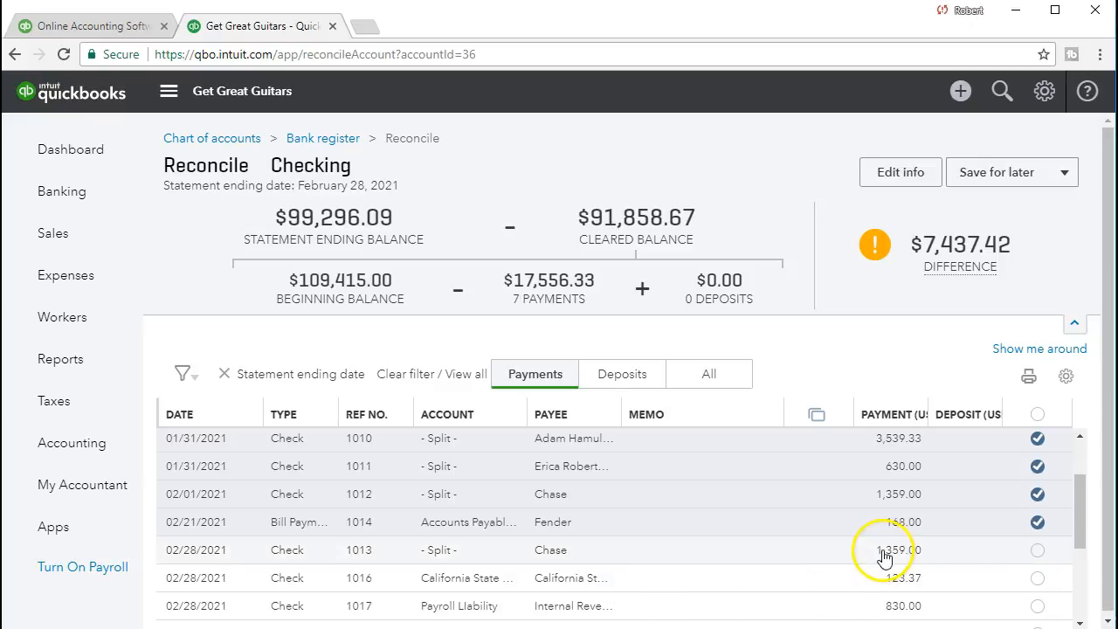
left_click(1036, 550)
scroll(728, 555, "down", 1)
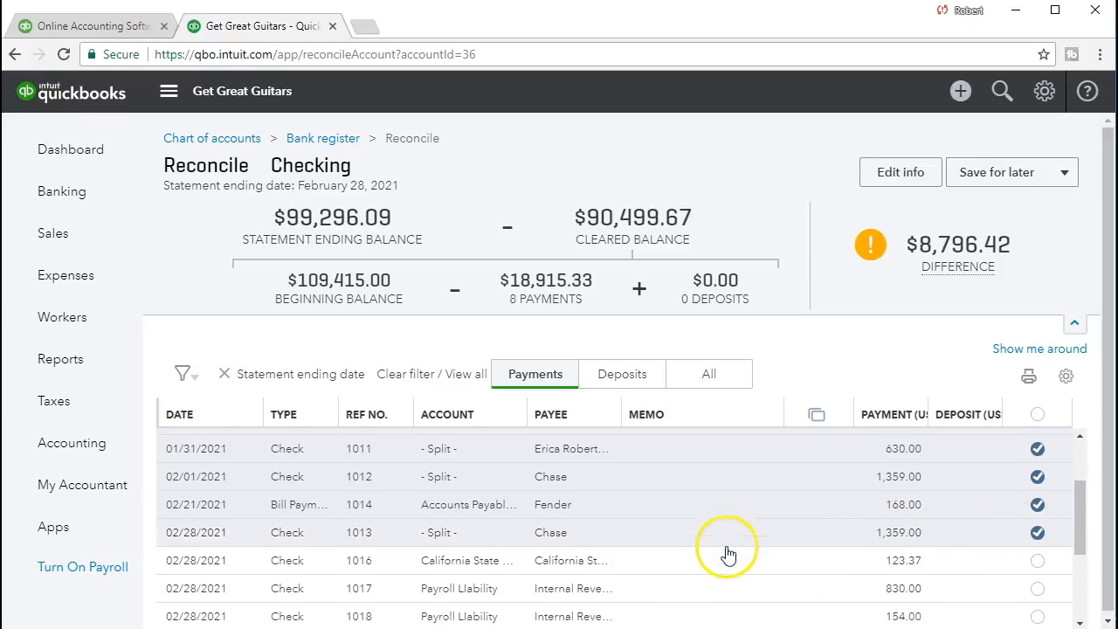
- Switch to the Excel statement and shade the 2/28 row for 1,359.00, check 1014, green
scroll(728, 555, "down", 3)
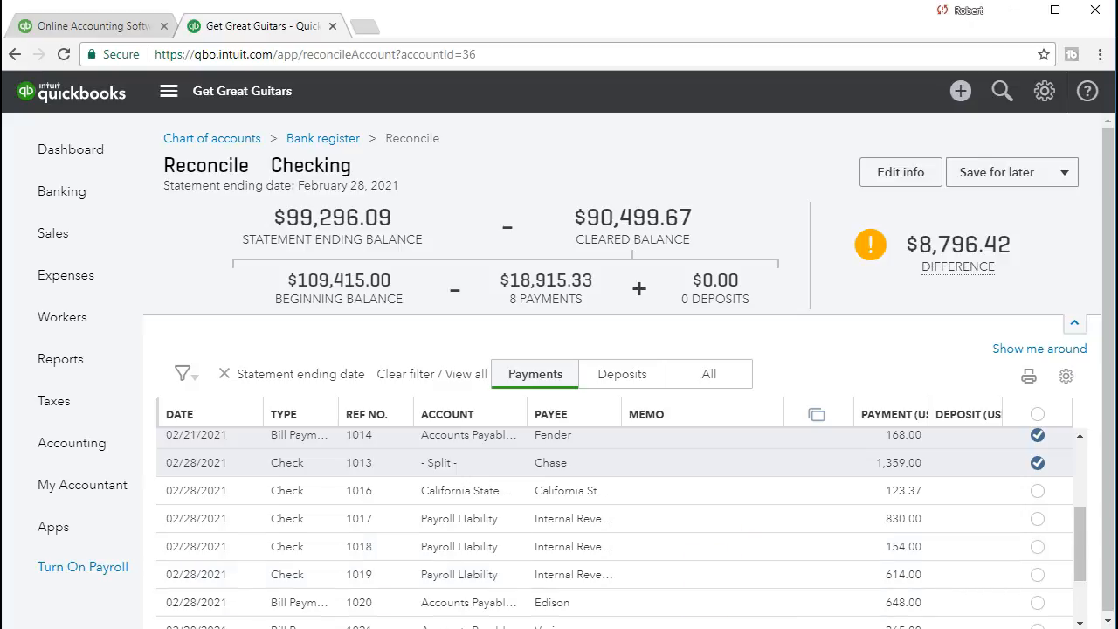
key("alt+Tab")
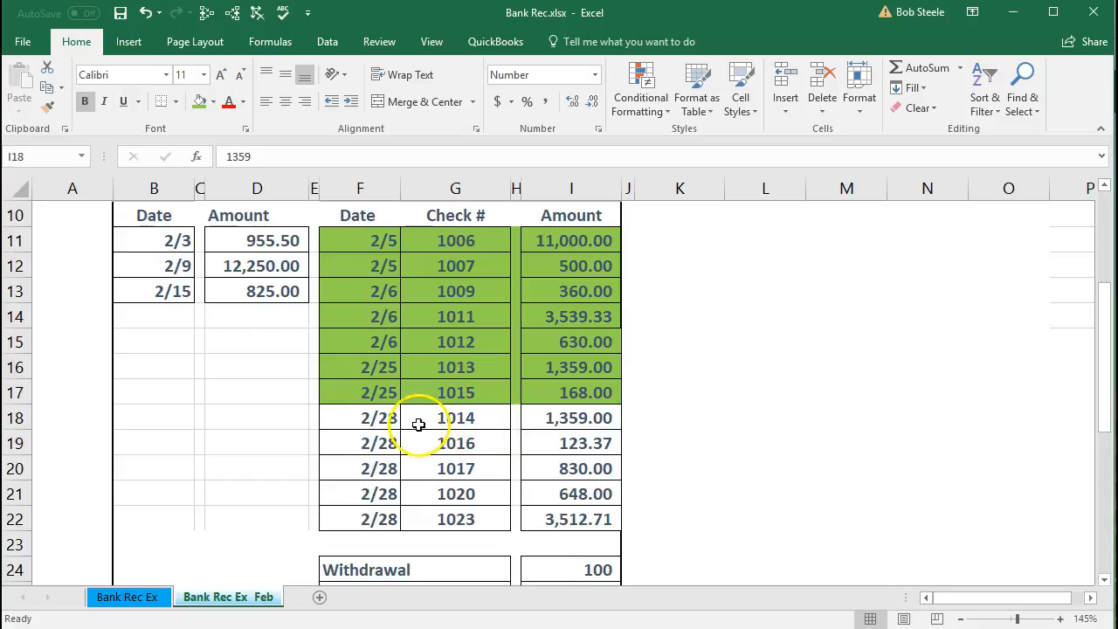
left_click_drag(389, 420, 544, 417)
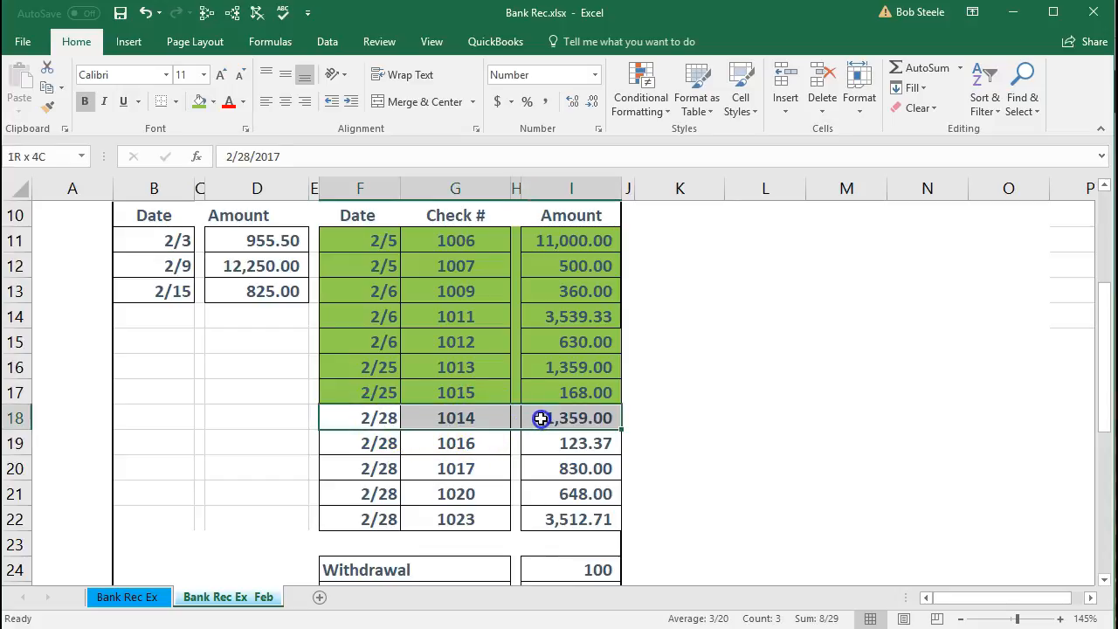
right_click(544, 417)
left_click(611, 391)
- Clear the 123.37 California State payment, check 1016, in QuickBooks and shade the statement's matching 123.37 row green in Excel
left_click(559, 439)
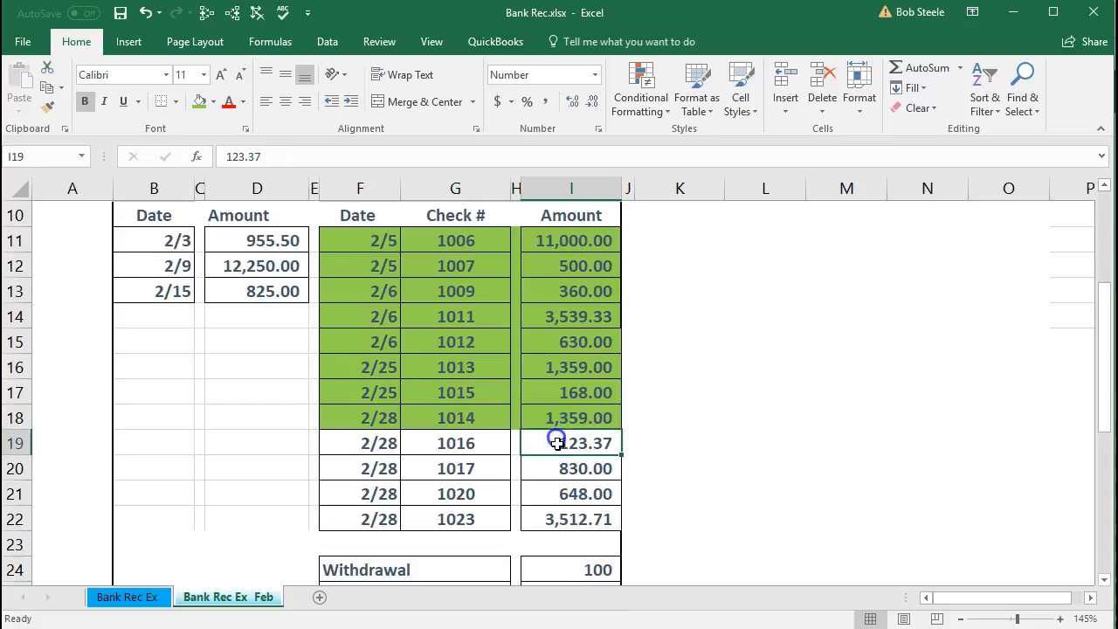
key("alt+Tab")
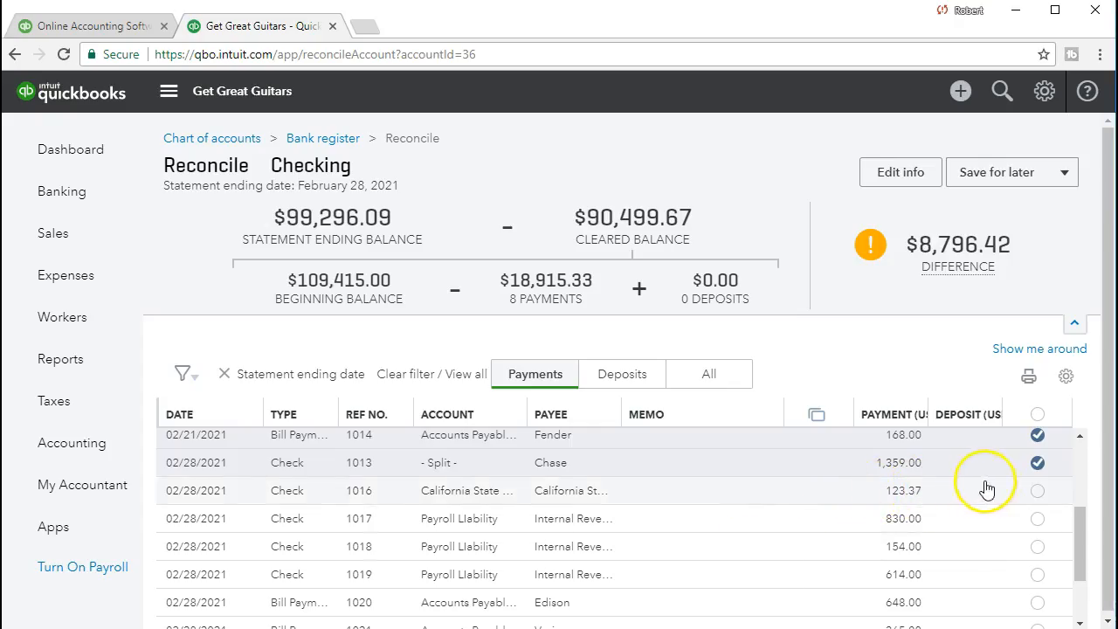
left_click(1037, 491)
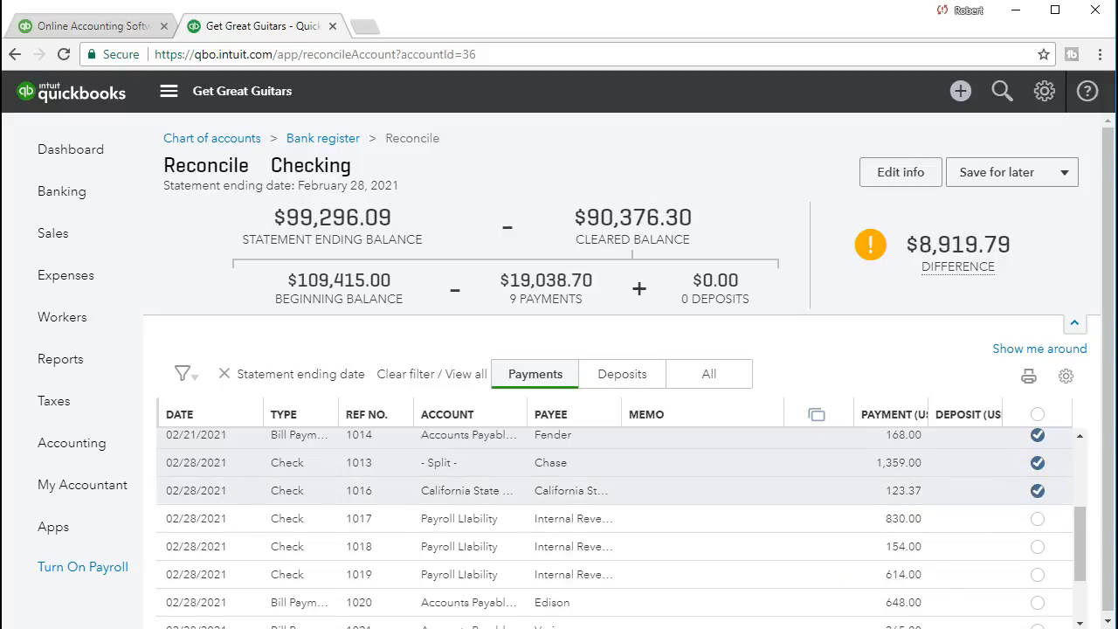
key("alt+Tab")
left_click_drag(384, 443, 569, 444)
right_click(569, 444)
left_click(640, 495)
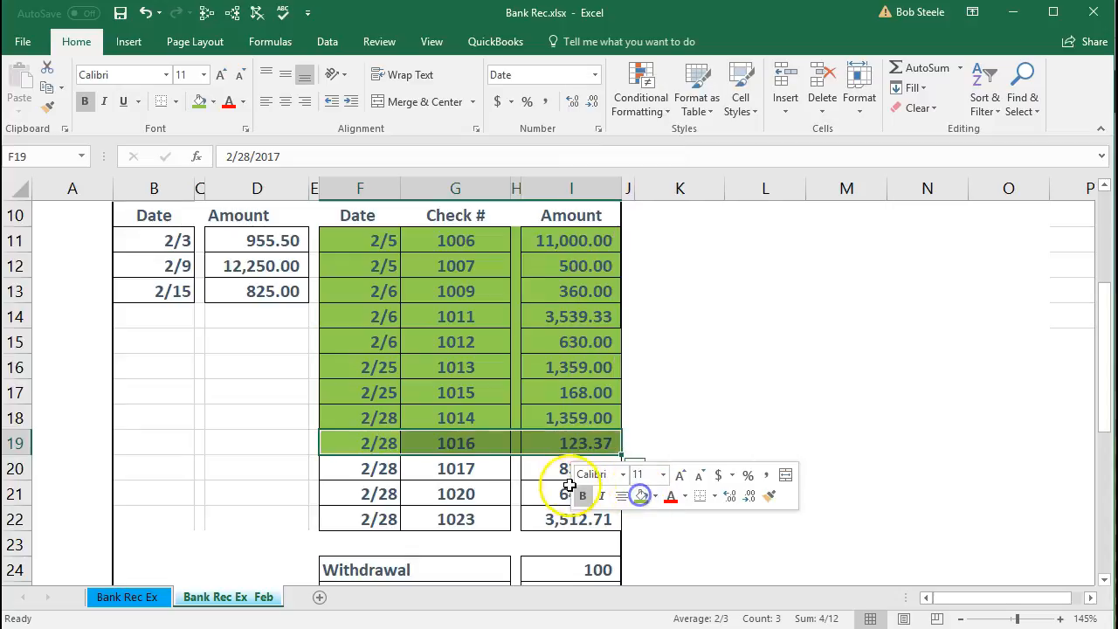
- Clear the 830.00 payroll liability payment, check 1017, in QuickBooks and shade the statement's matching 830.00 row green in Excel
left_click(536, 465)
key("alt+Tab")
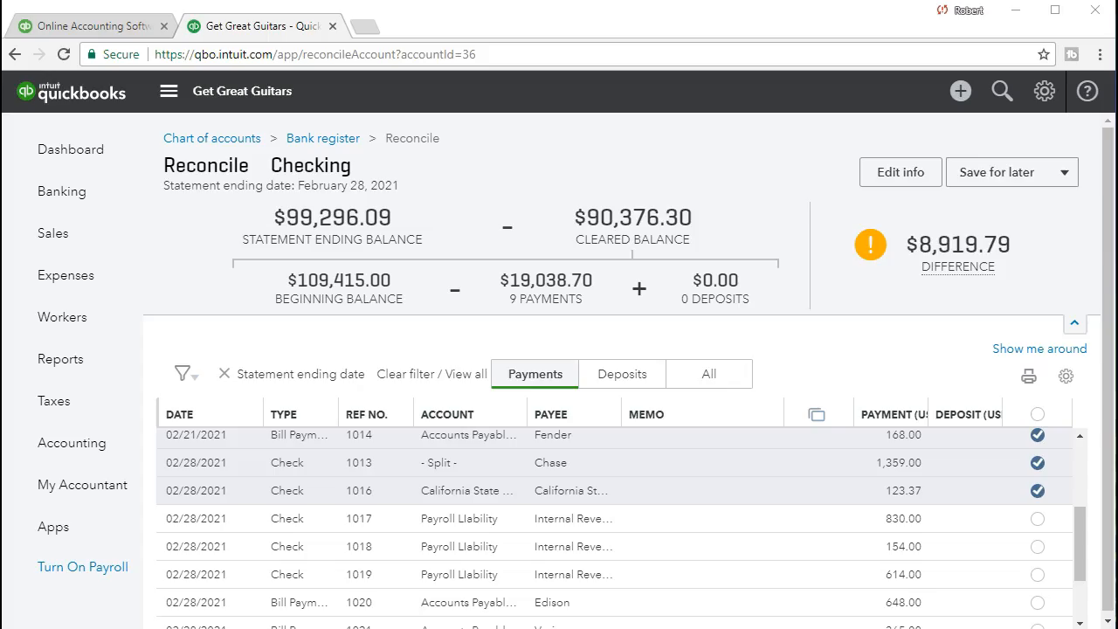
left_click(1036, 520)
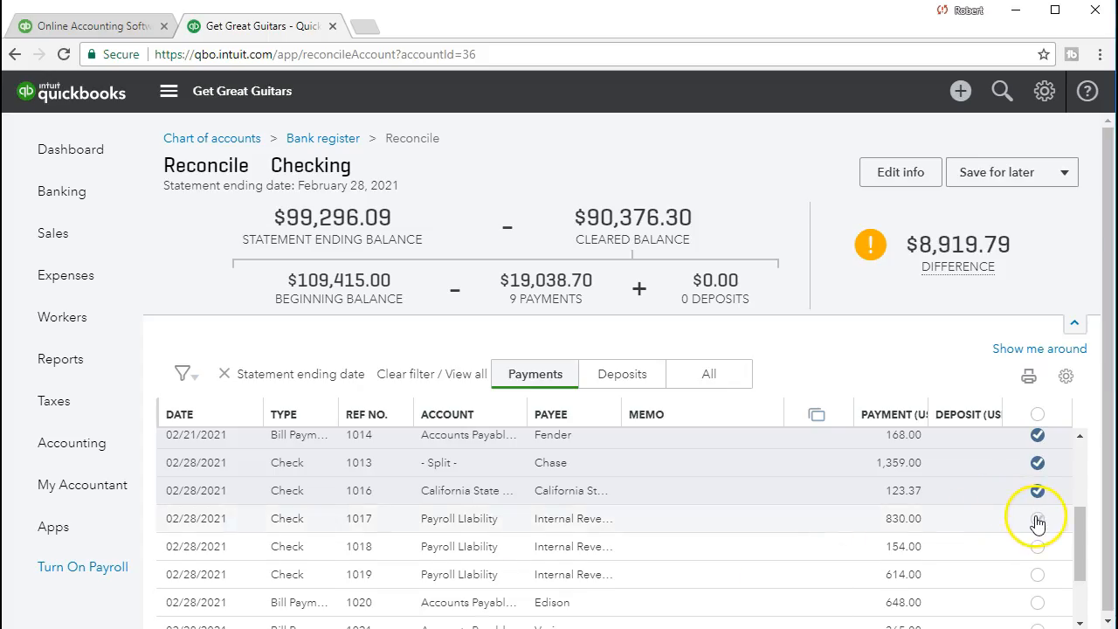
key("alt+Tab")
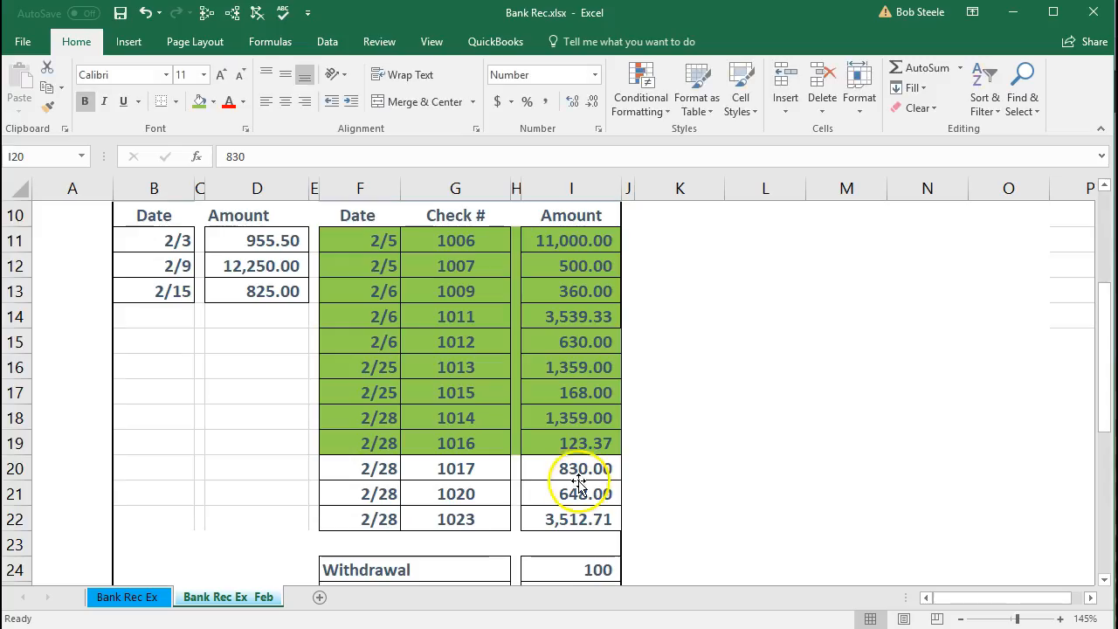
left_click_drag(367, 468, 534, 474)
right_click(533, 474)
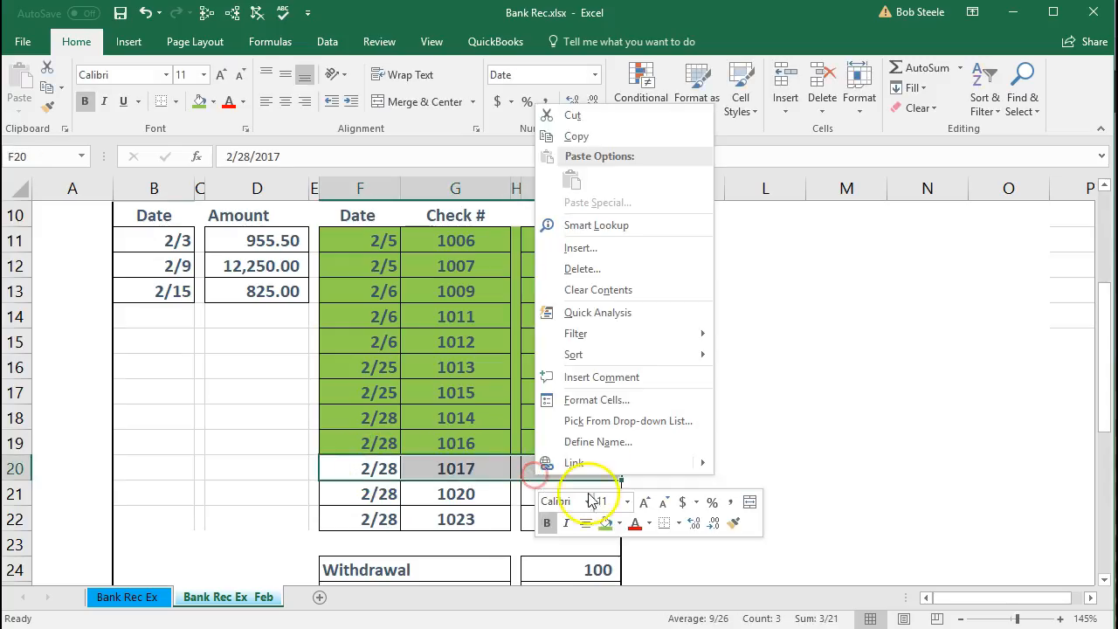
left_click(603, 524)
- Clear the 648.00 Edison bill payment, check 1020, in QuickBooks and shade the statement's matching 648.00 row green in Excel
left_click(579, 499)
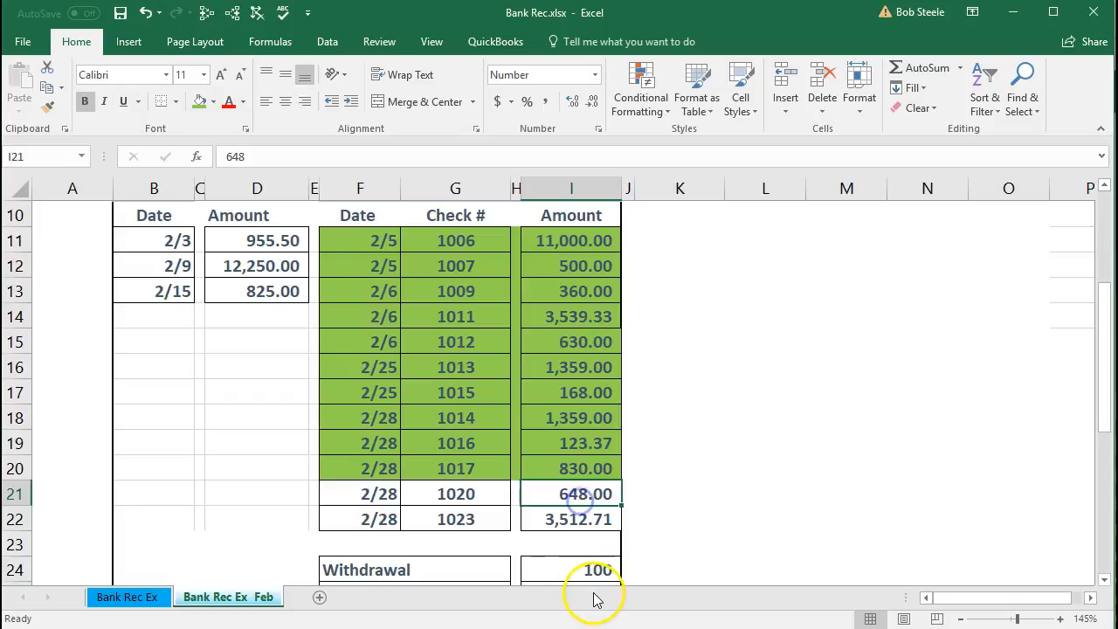
key("alt+Tab")
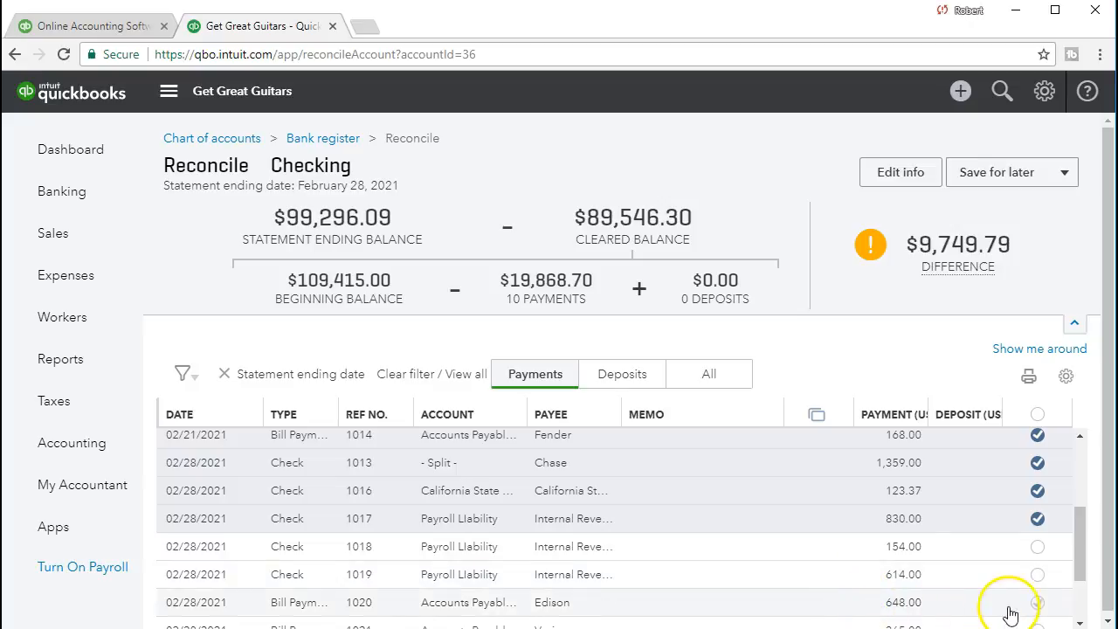
left_click(1037, 602)
scroll(774, 527, "down", 1)
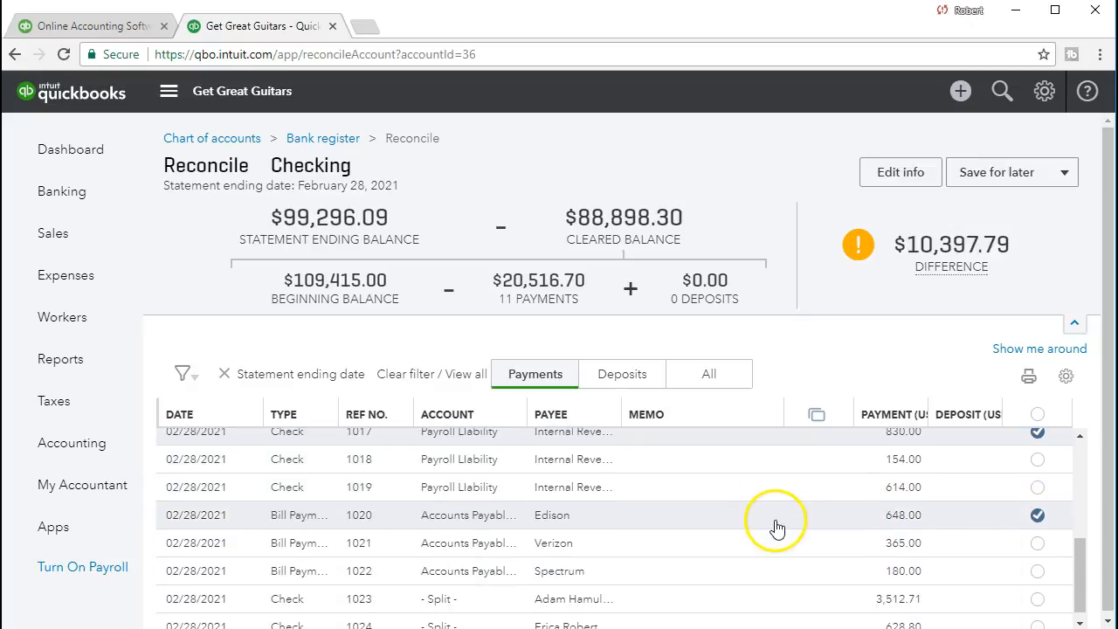
key("alt+Tab")
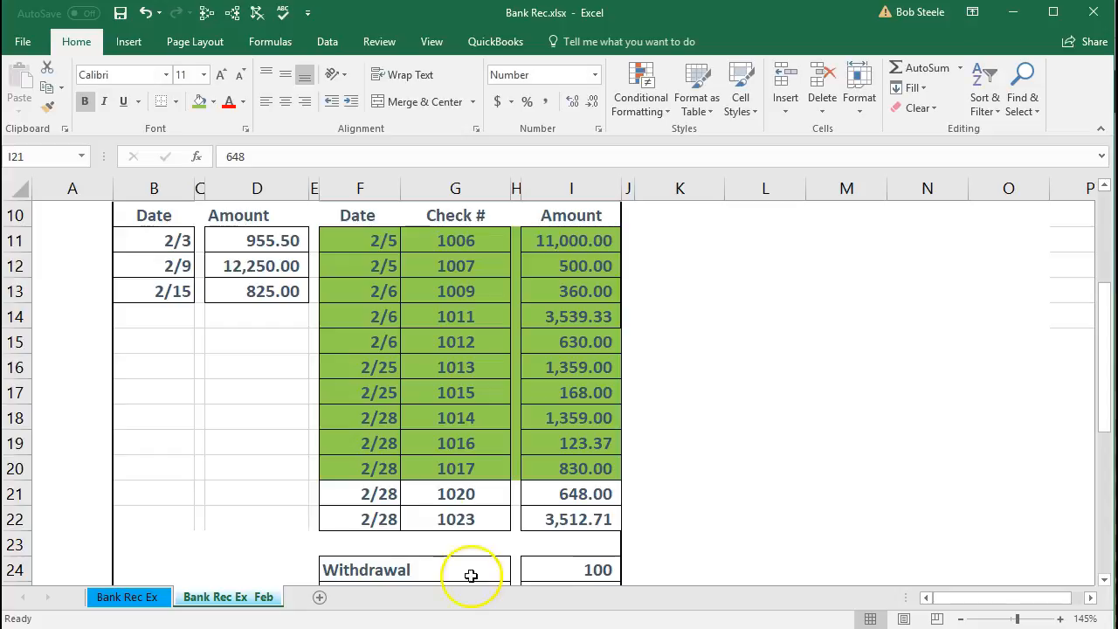
left_click_drag(386, 496, 537, 496)
right_click(539, 497)
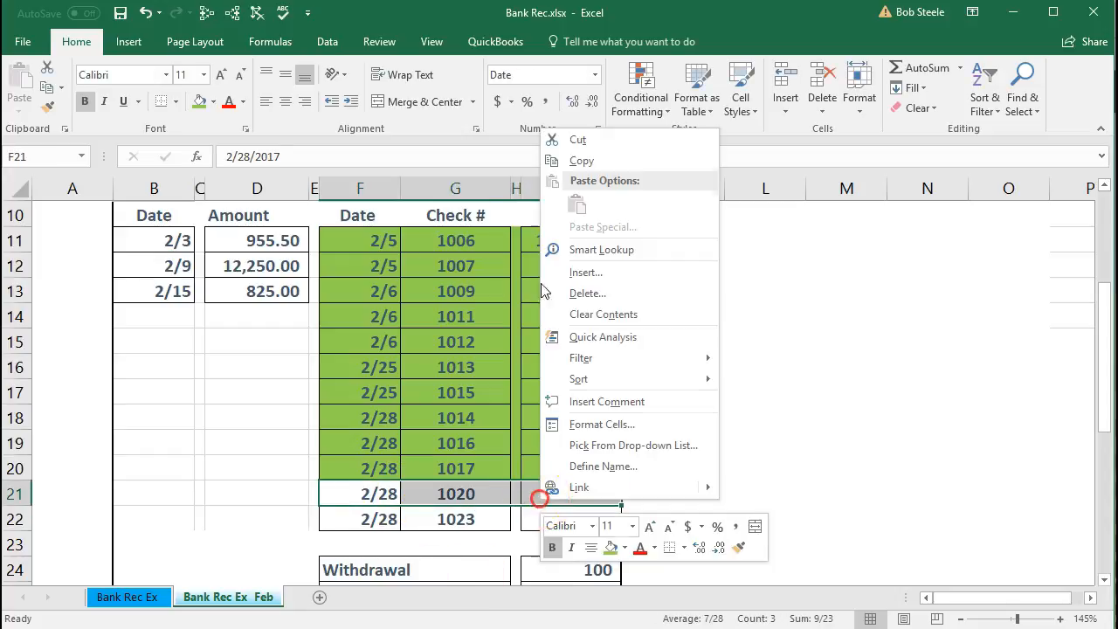
left_click(610, 546)
- Clear the 3,512.71 payment, check 1023, in QuickBooks and shade the statement's matching 3,512.71 row green in Excel
left_click(494, 524)
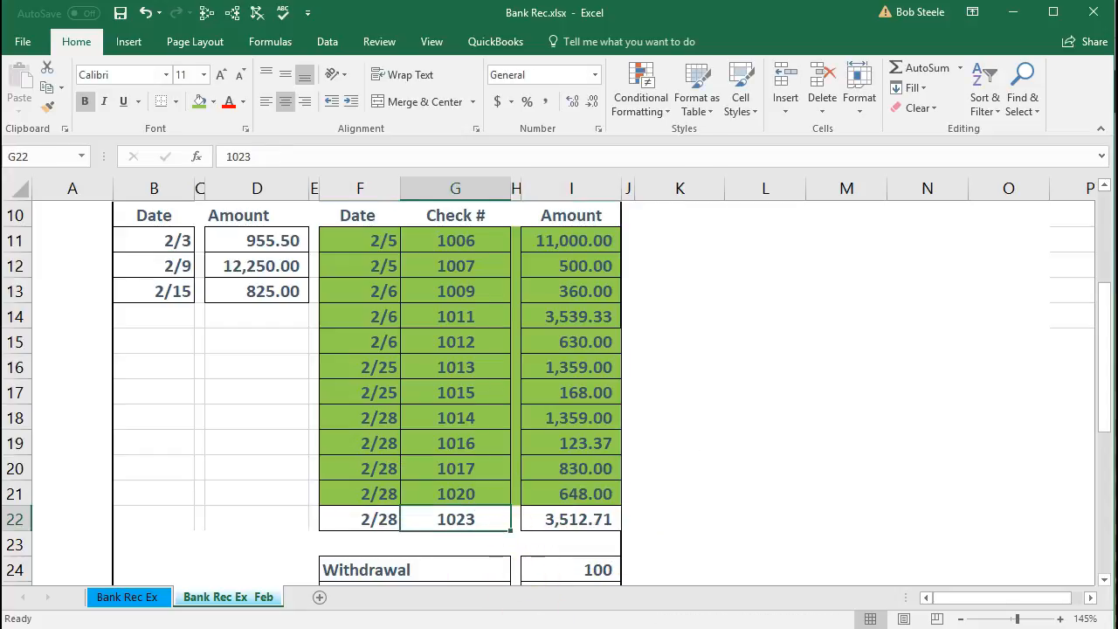
key("alt+Tab")
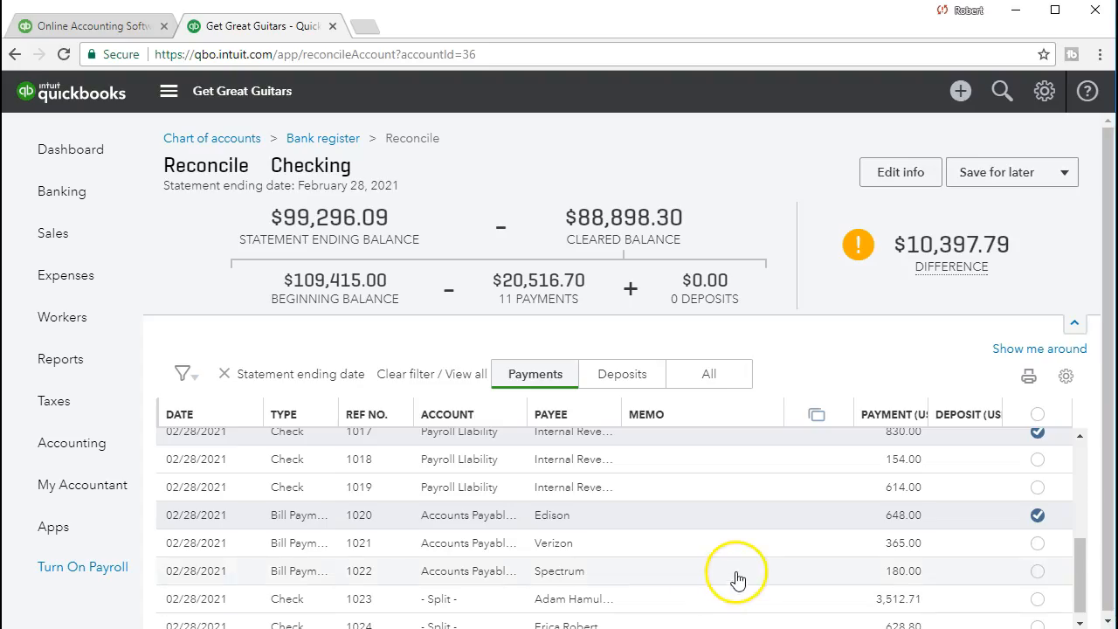
scroll(736, 577, "down", 1)
left_click(1038, 590)
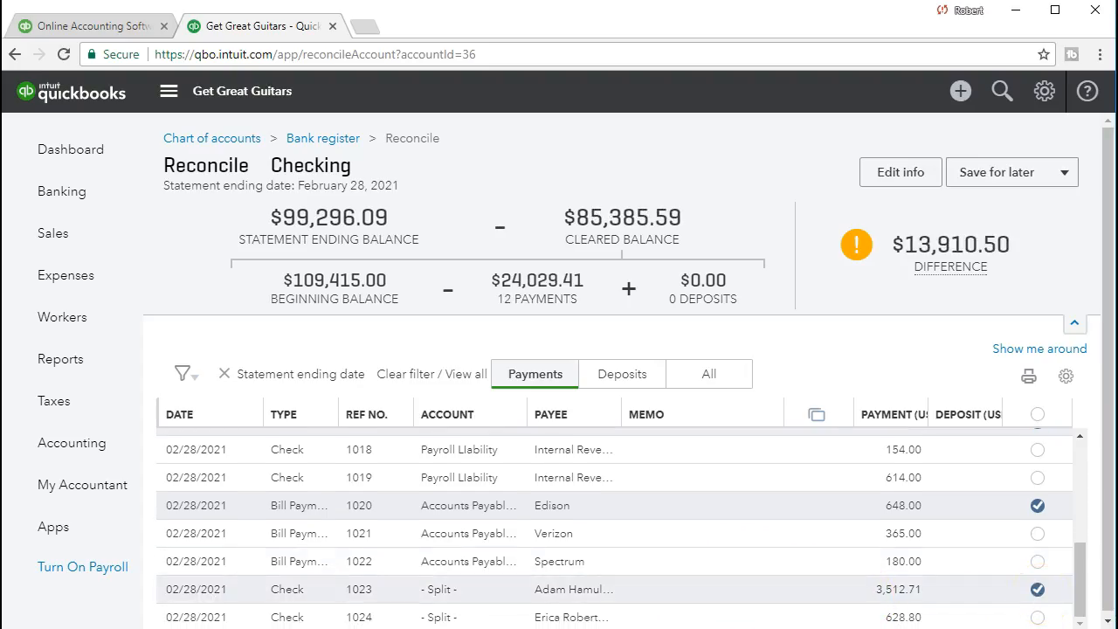
key("alt+Tab")
left_click_drag(375, 517, 554, 527)
right_click(554, 528)
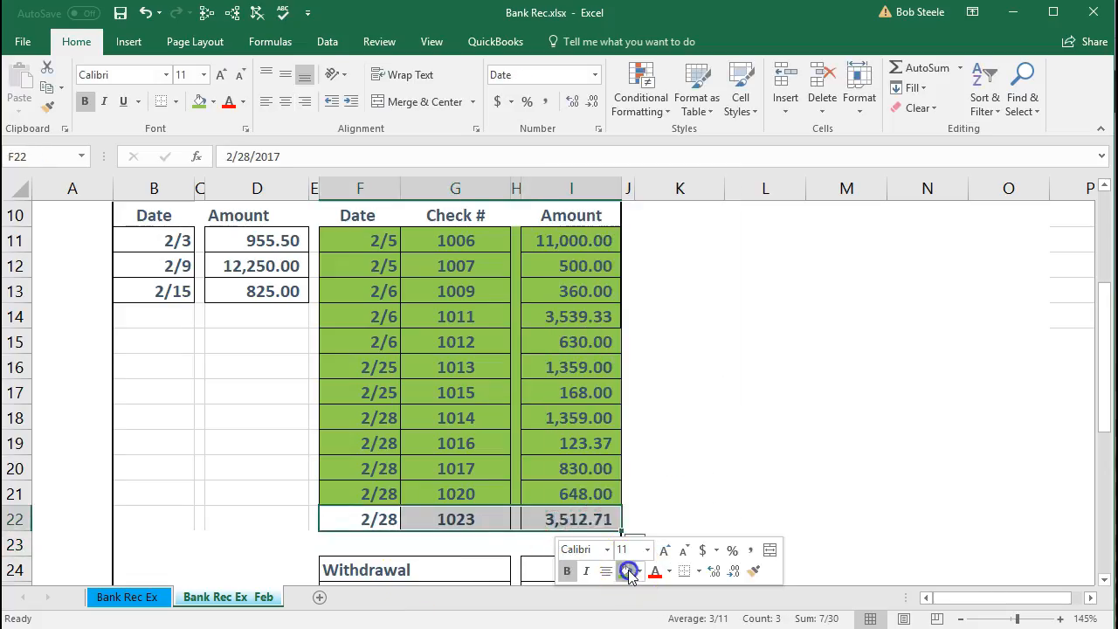
left_click(622, 574)
left_click(441, 492)
- Examine the statement's Withdrawal and Bank service charges amounts in Excel and compare them with the payments listed in QuickBooks
scroll(442, 491, "down", 1)
left_click(535, 493)
left_click(537, 517)
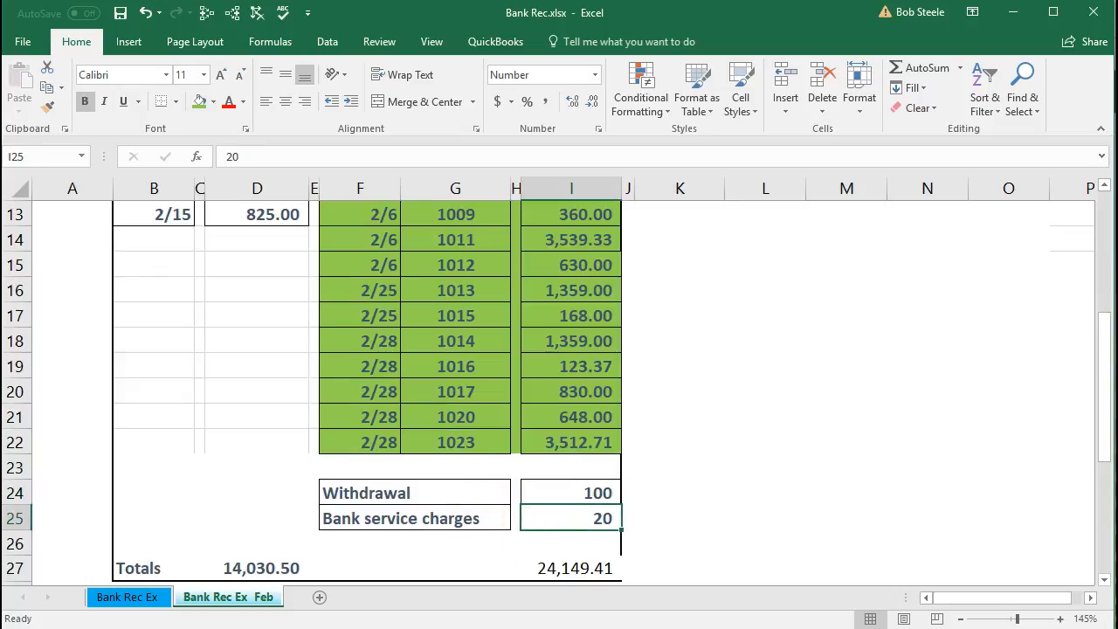
key("alt+Tab")
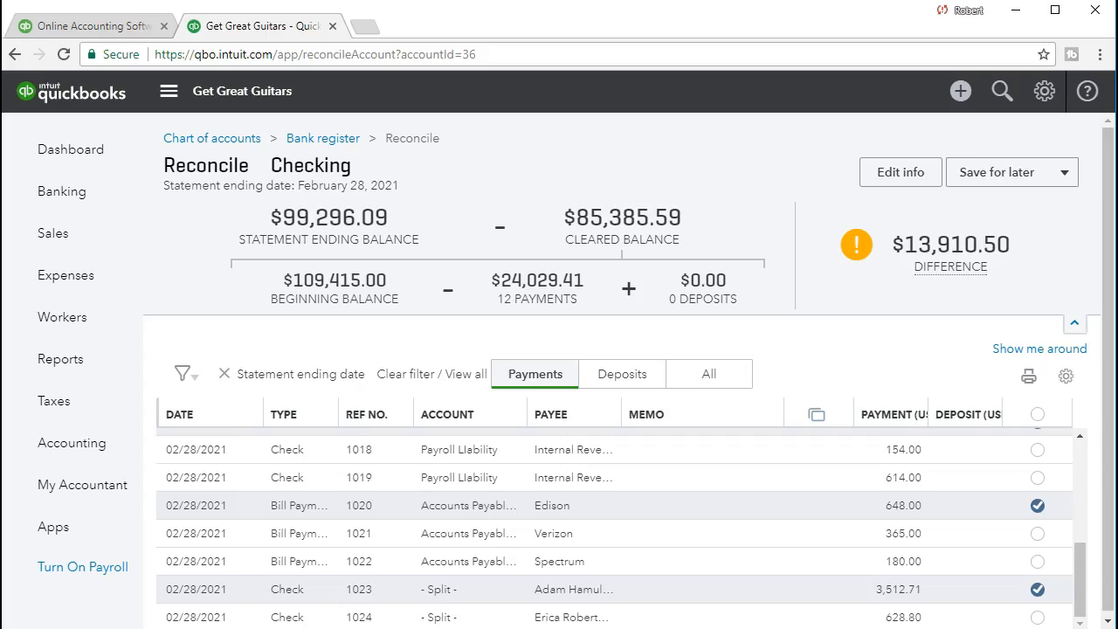
left_click(616, 507)
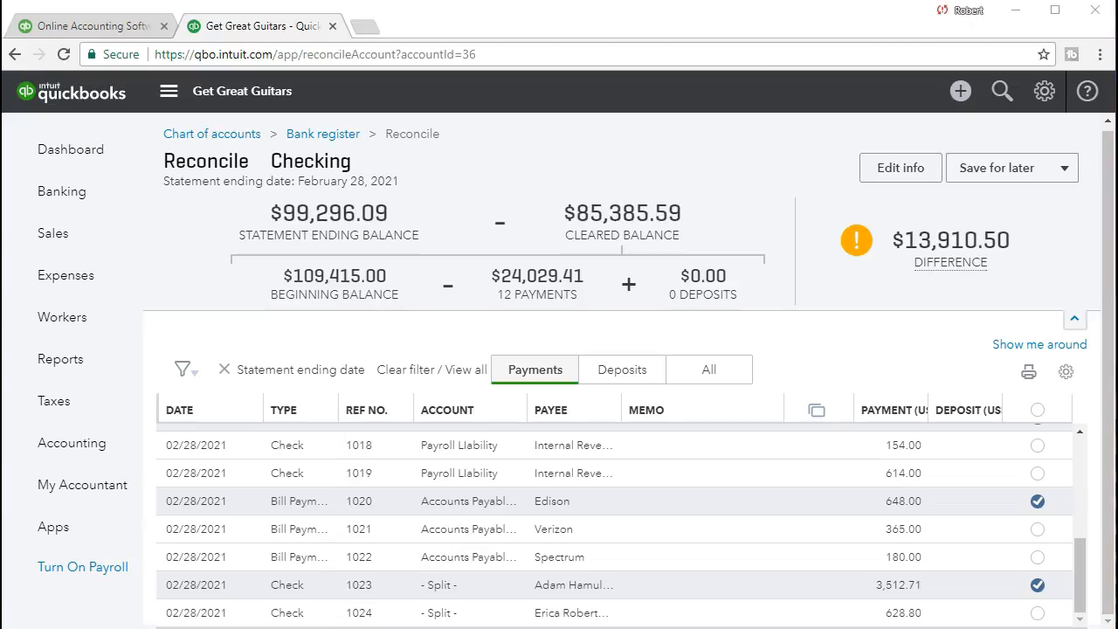
key("alt+Tab")
left_click_drag(574, 493, 573, 508)
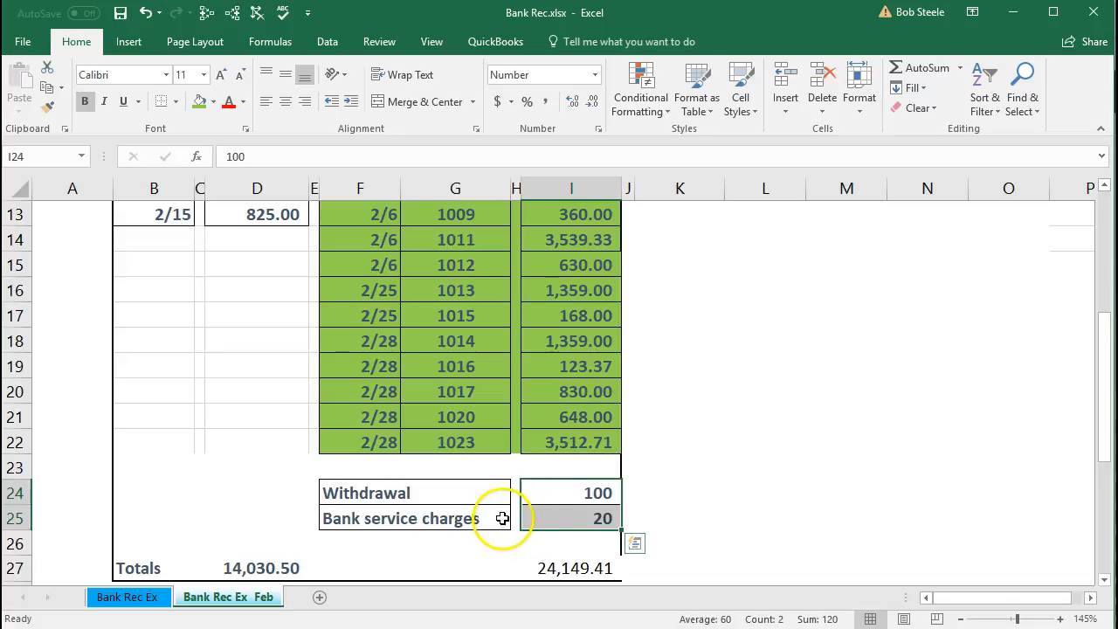
left_click_drag(502, 518, 578, 518)
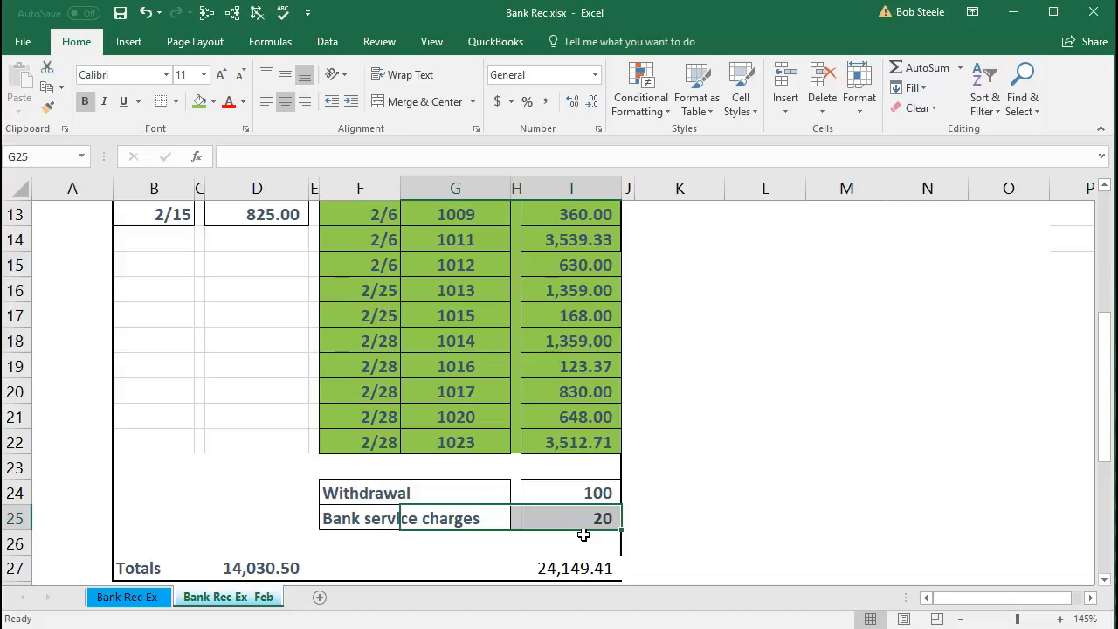
left_click_drag(385, 492, 578, 489)
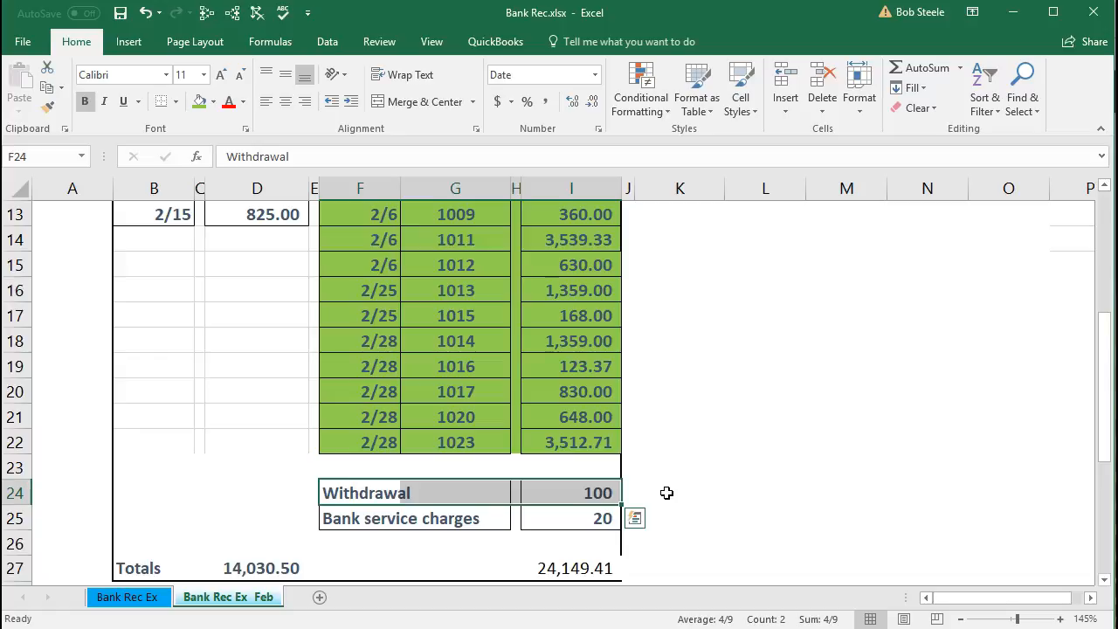
- Shade the Withdrawal and Bank service charges rows on the Excel statement yellow
left_click_drag(357, 489, 536, 515)
right_click(540, 514)
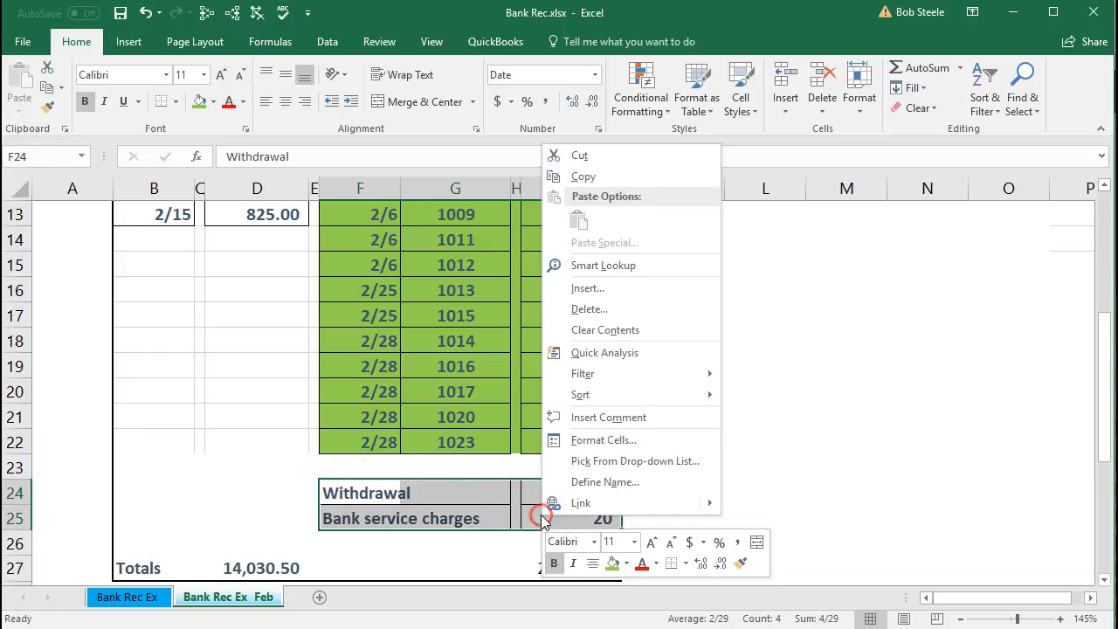
left_click(630, 568)
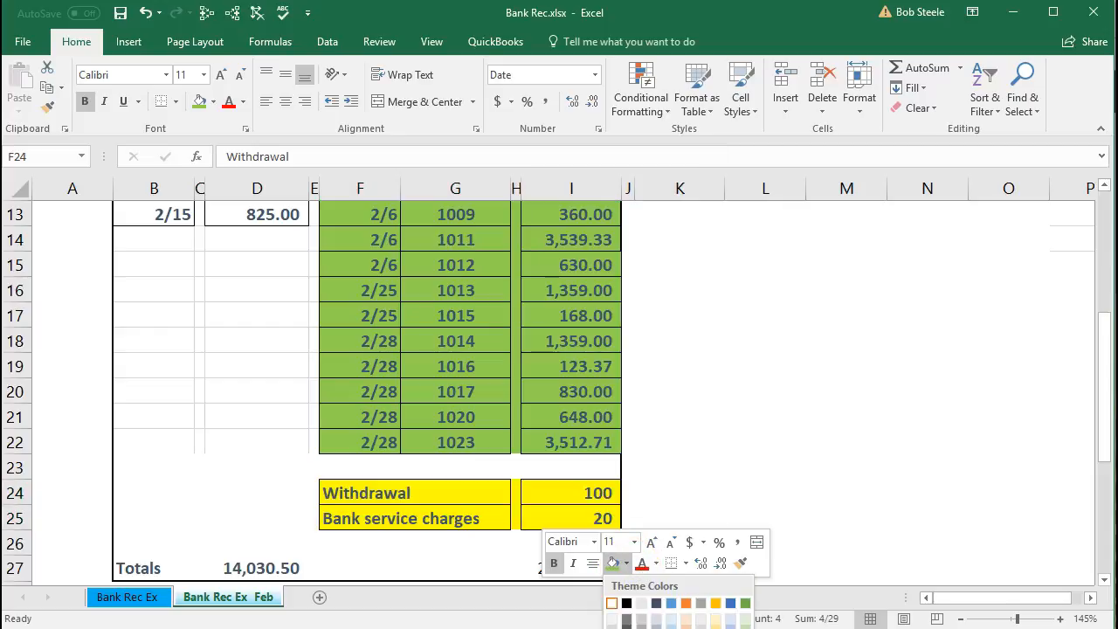
left_click(657, 628)
left_click(242, 489)
- Show only the deposits in the QuickBooks reconciliation, and select the statement's deposit rows dated 2/3 to 2/15 in Excel
scroll(242, 489, "up", 3)
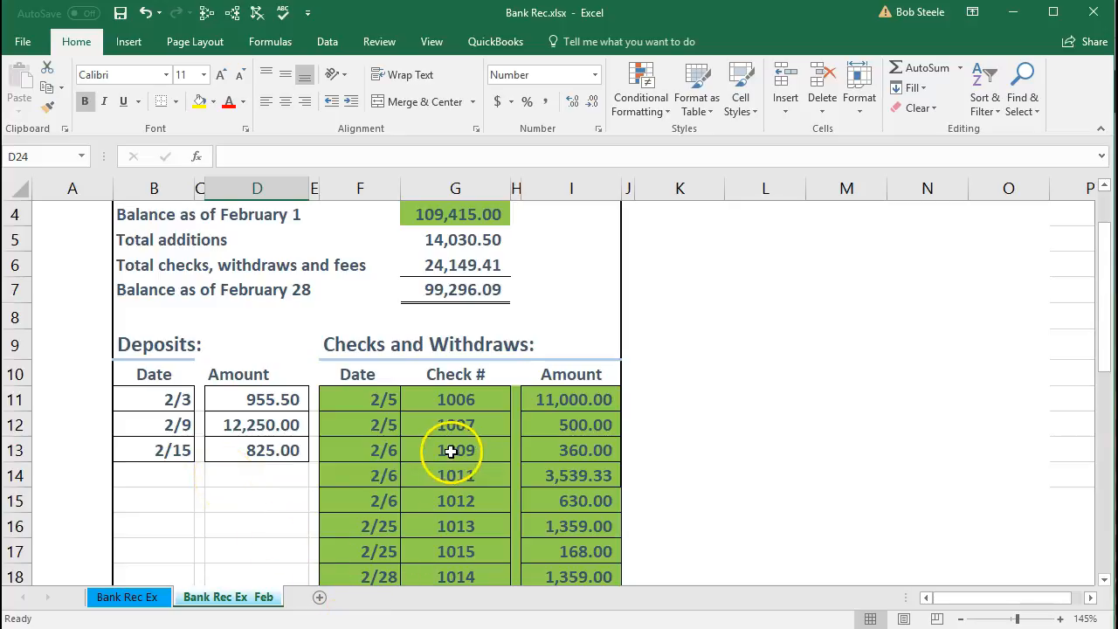
left_click(371, 628)
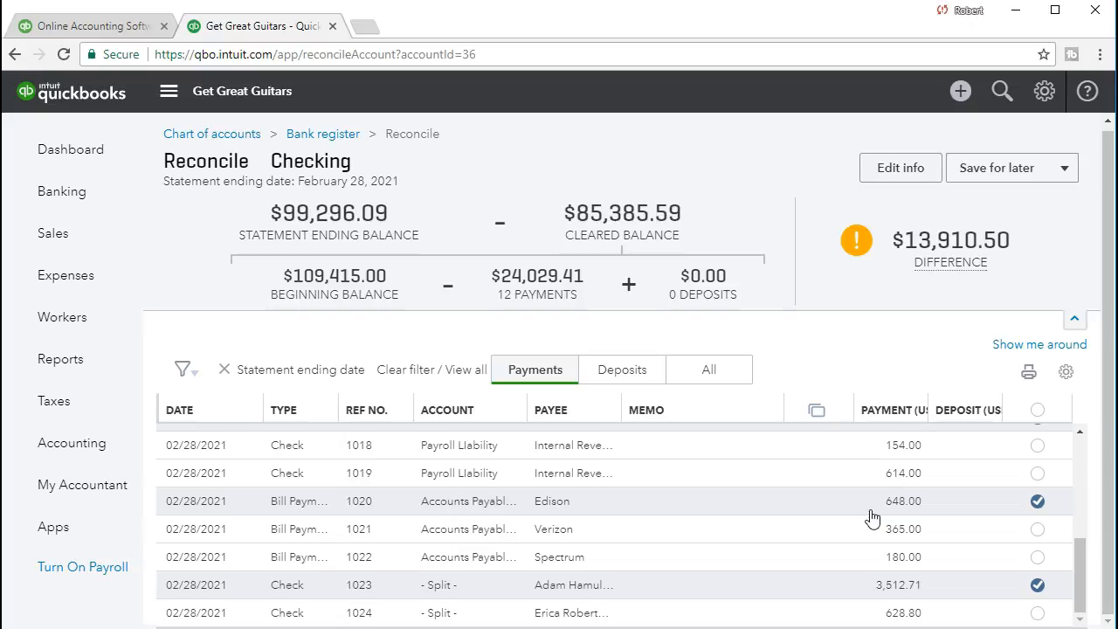
left_click(967, 487)
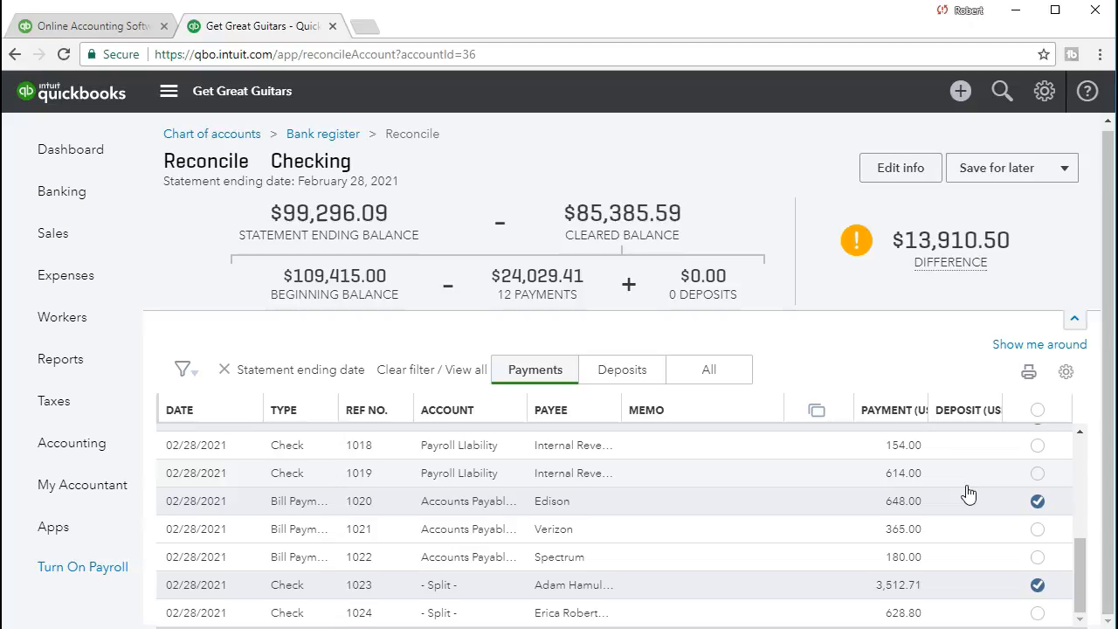
left_click(610, 373)
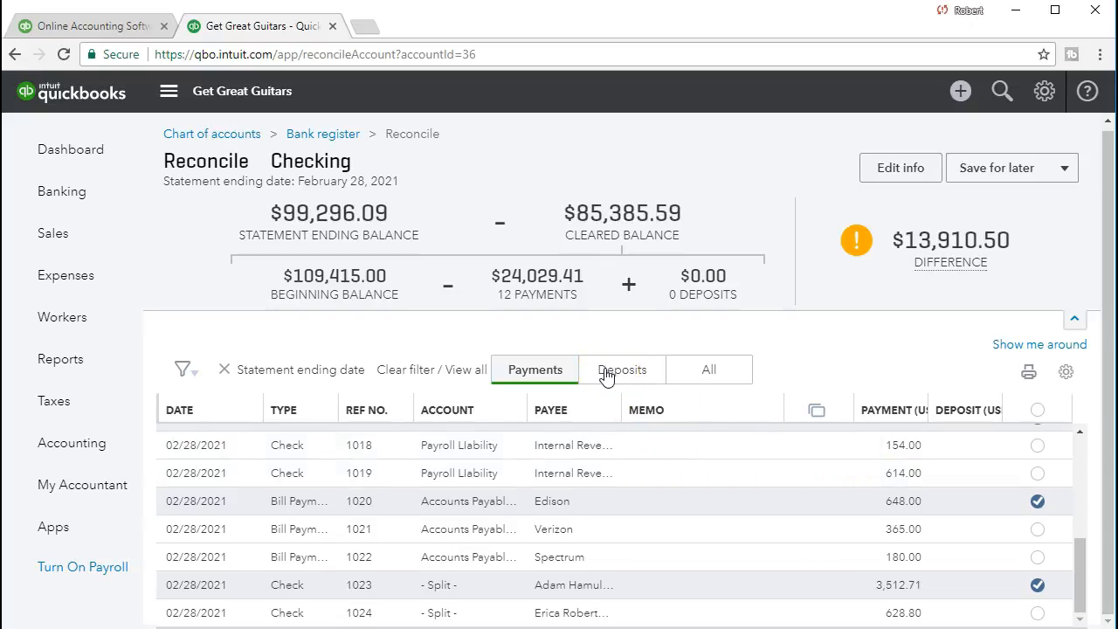
left_click(601, 374)
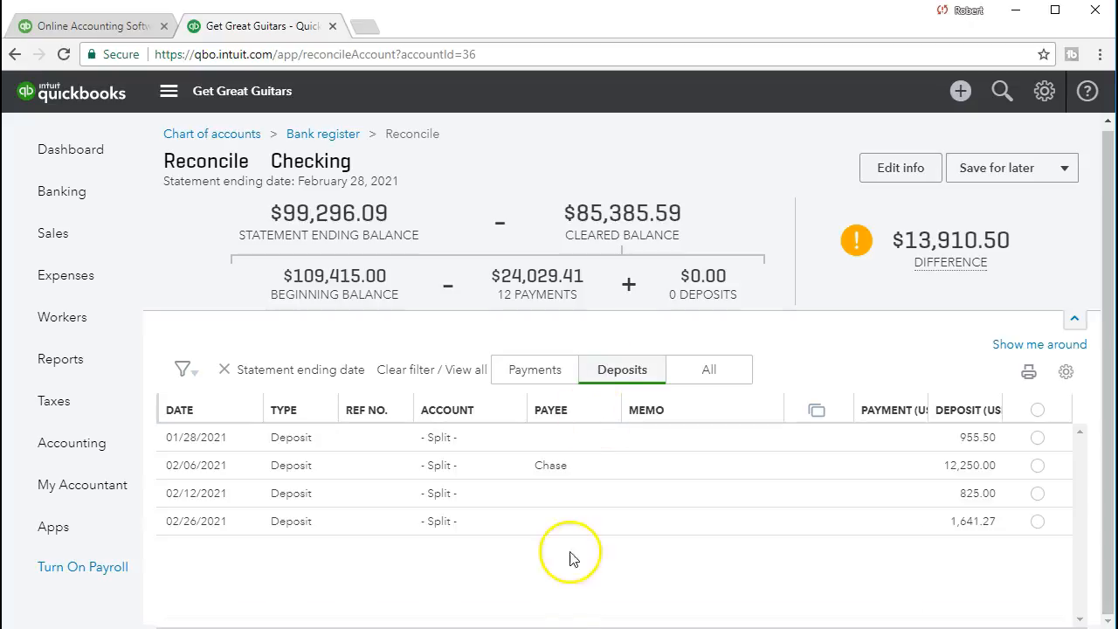
left_click(549, 628)
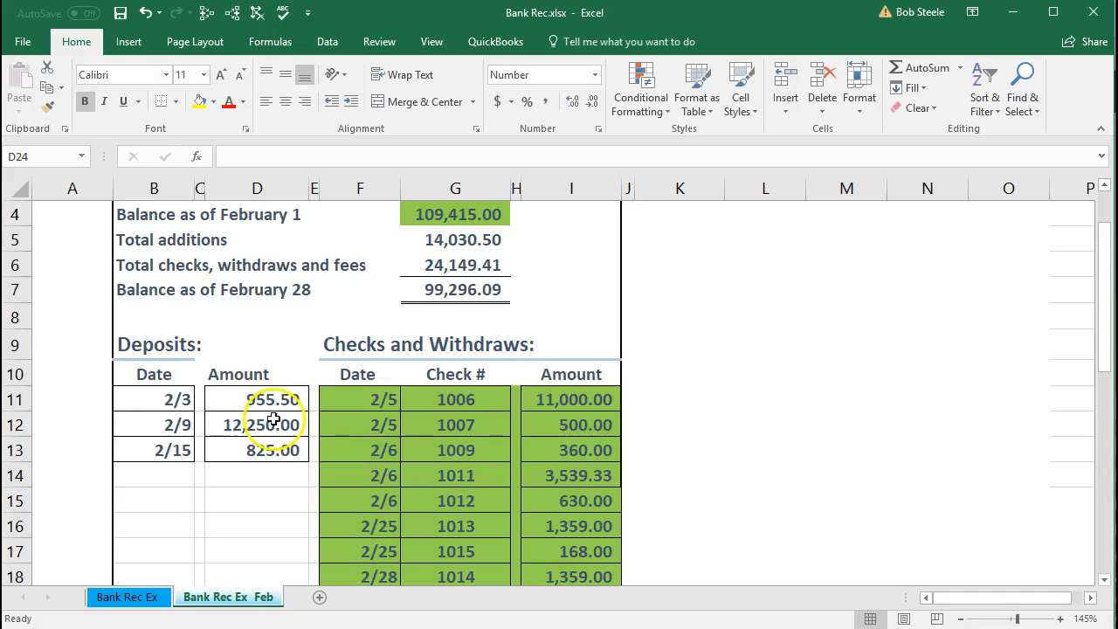
left_click_drag(153, 399, 239, 458)
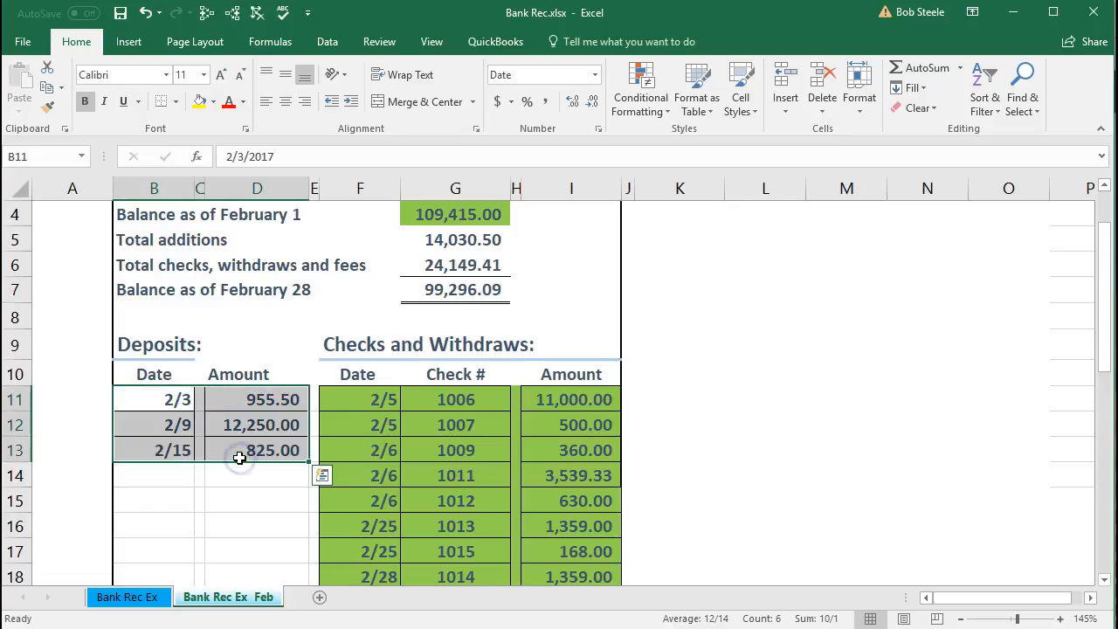
- Clear the 955.50 deposit in QuickBooks and shade the statement's matching 2/3 deposit row green in Excel
left_click_drag(443, 399, 443, 421)
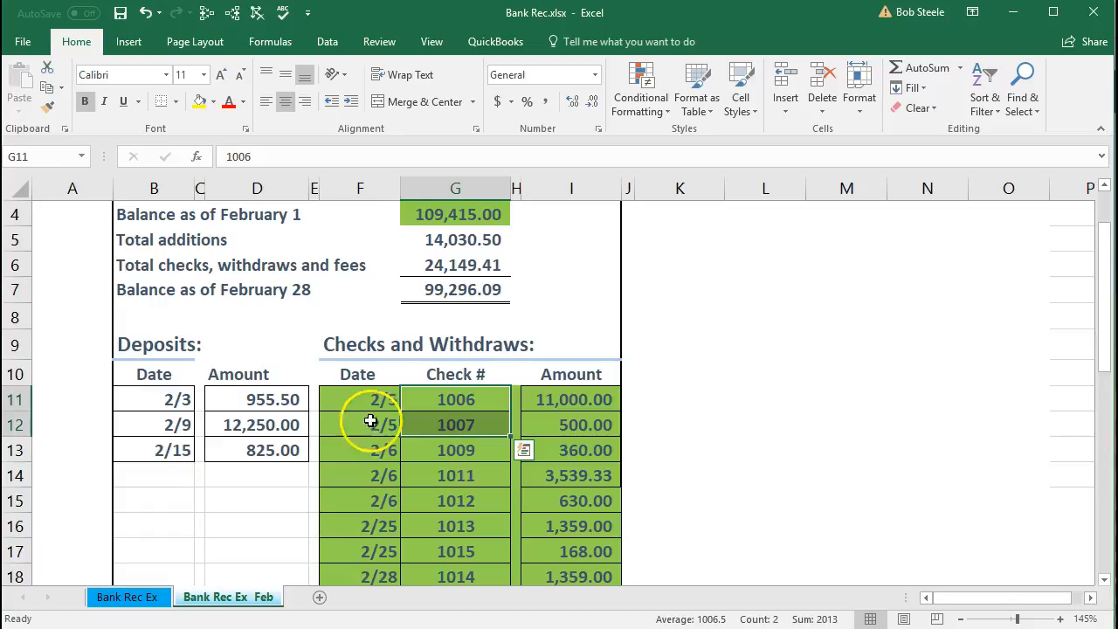
left_click(276, 401)
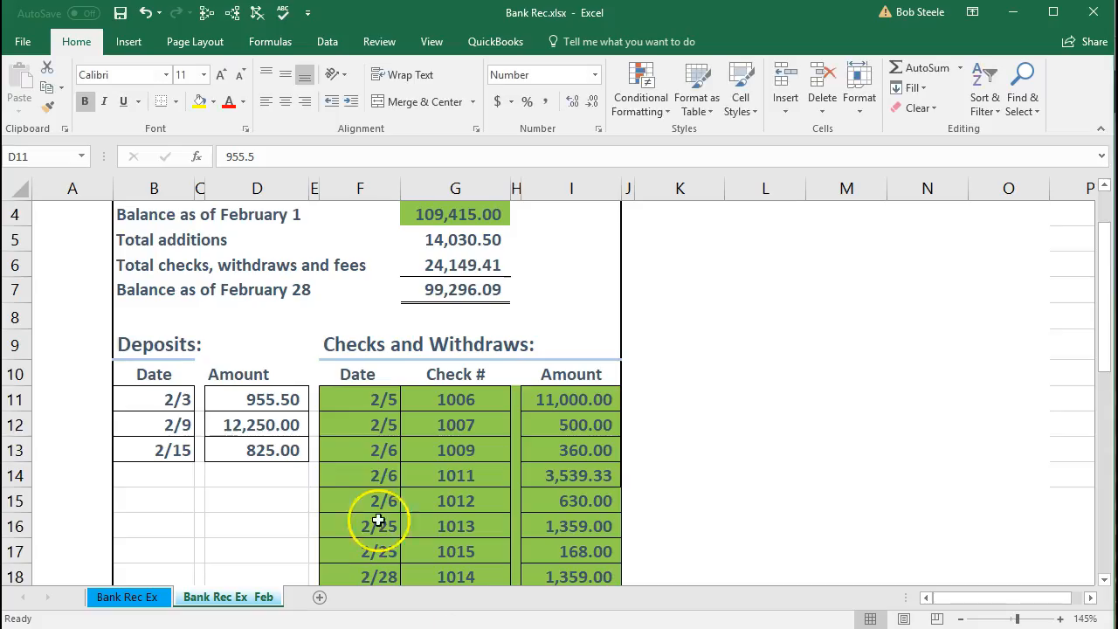
left_click(274, 401)
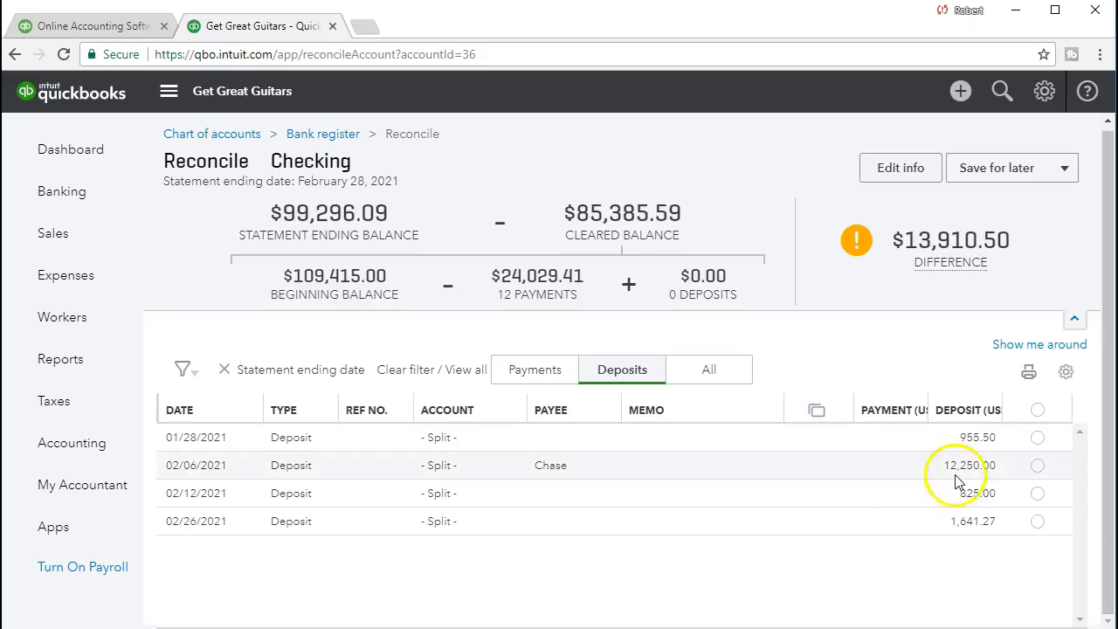
left_click(1038, 438)
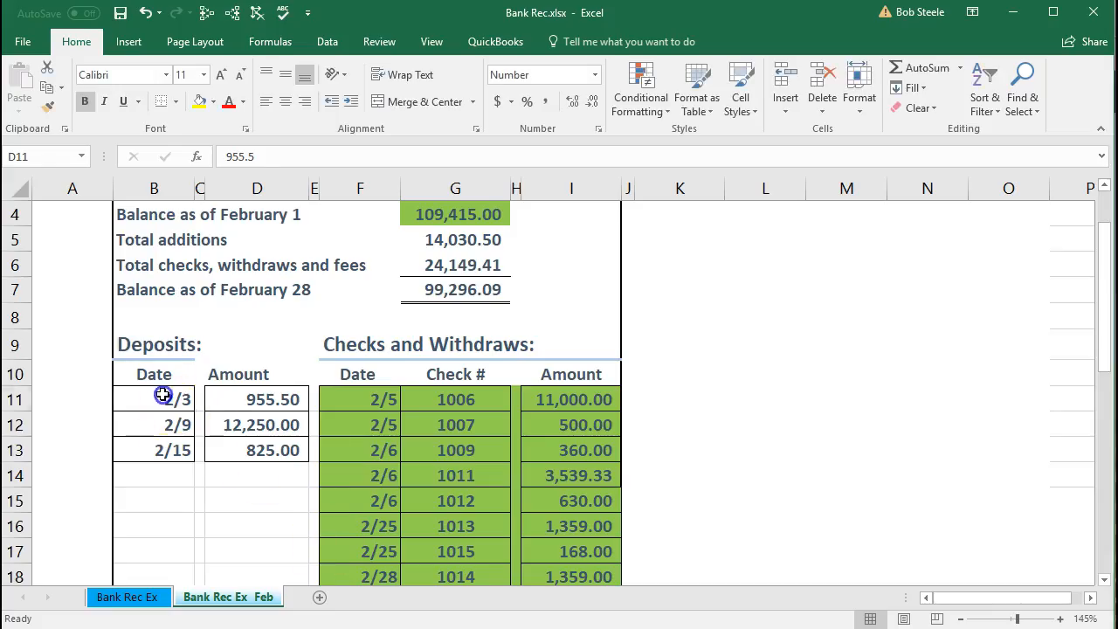
left_click_drag(162, 399, 237, 397)
right_click(236, 397)
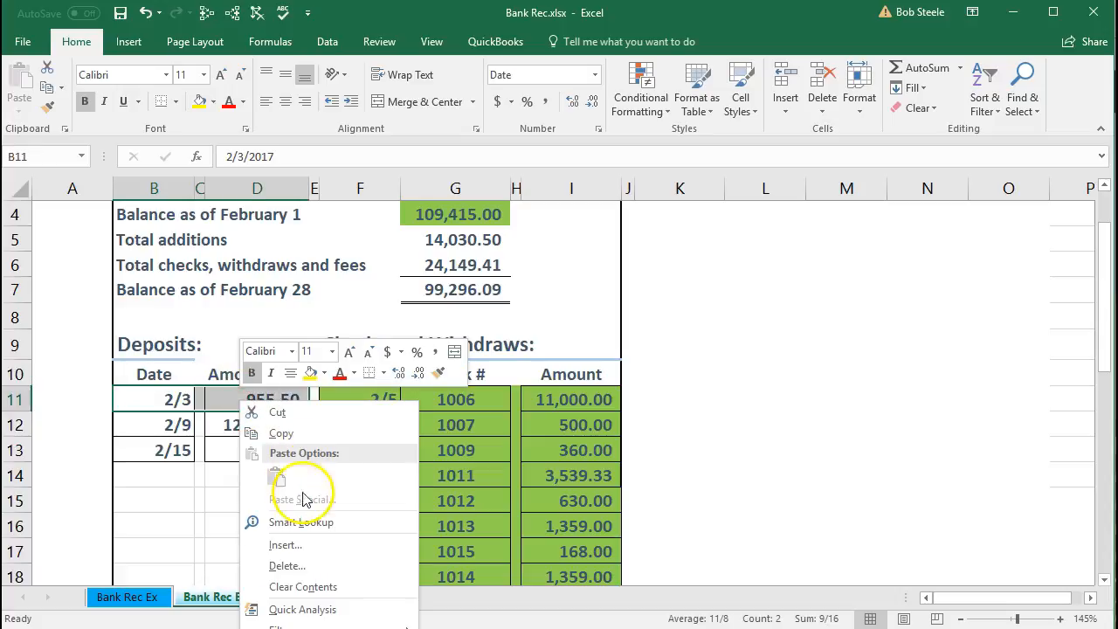
left_click(322, 374)
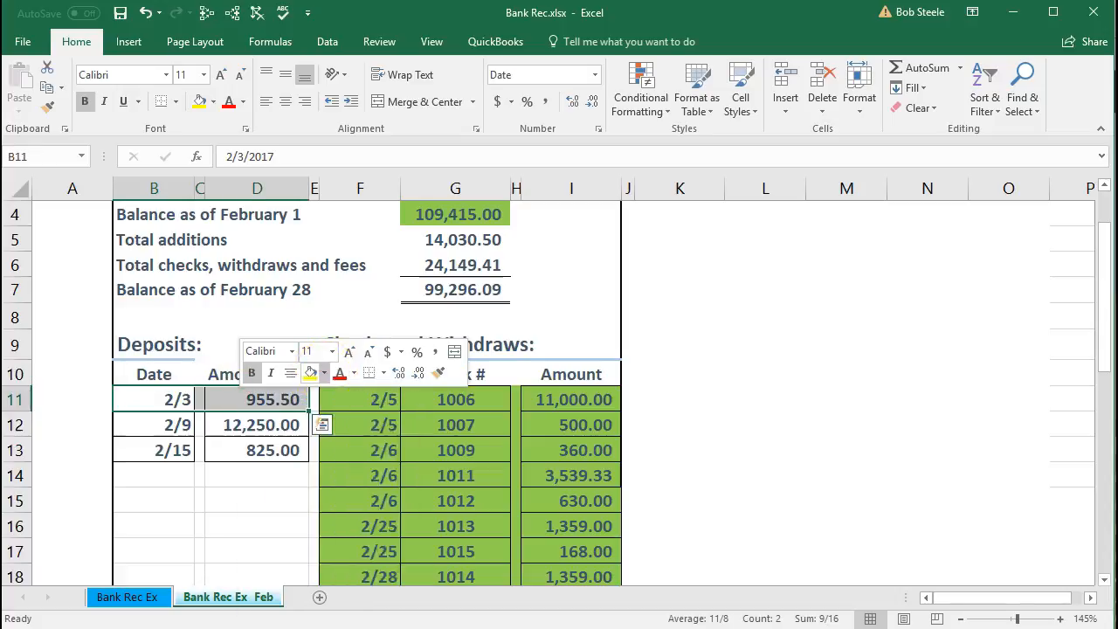
left_click(372, 510)
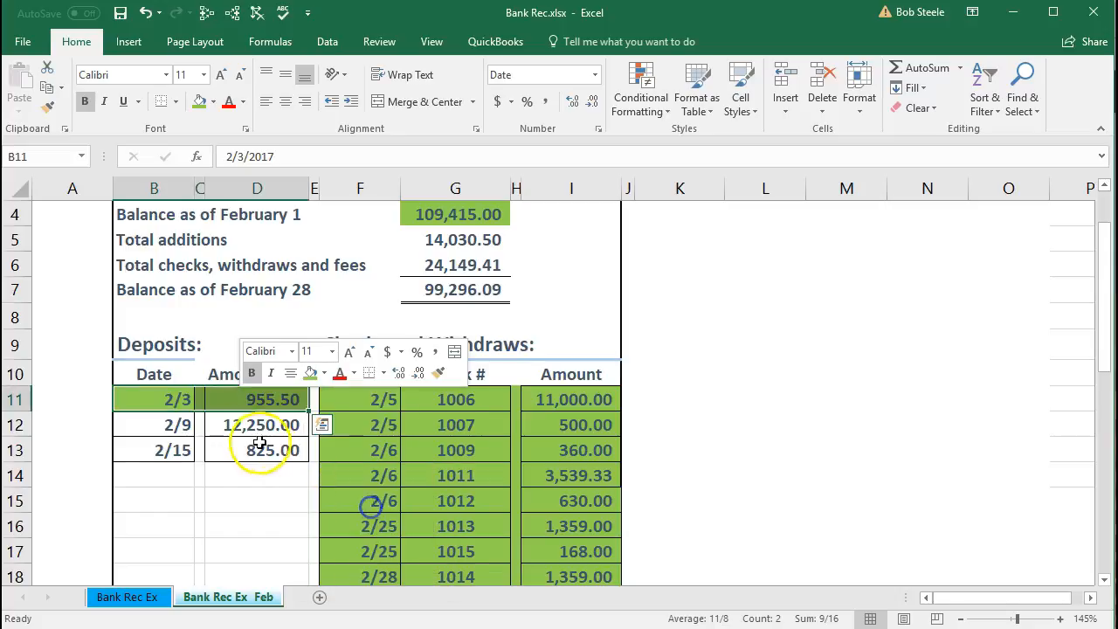
- Clear the 12,250.00 deposit in QuickBooks and shade the statement's matching 2/9 deposit row green in Excel
left_click(257, 424)
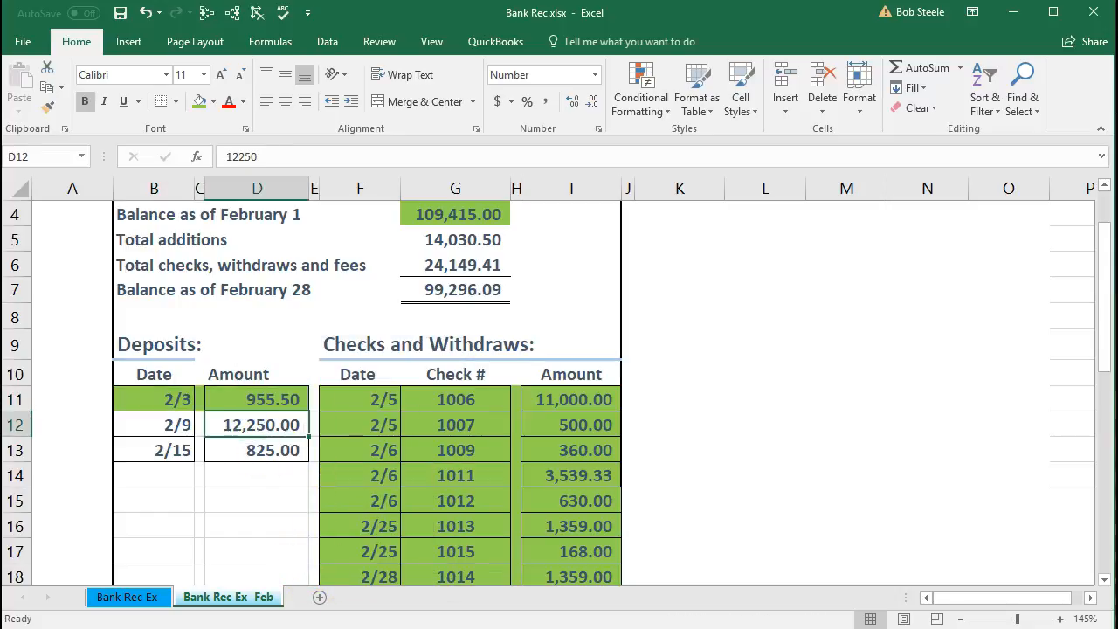
key("alt+Tab")
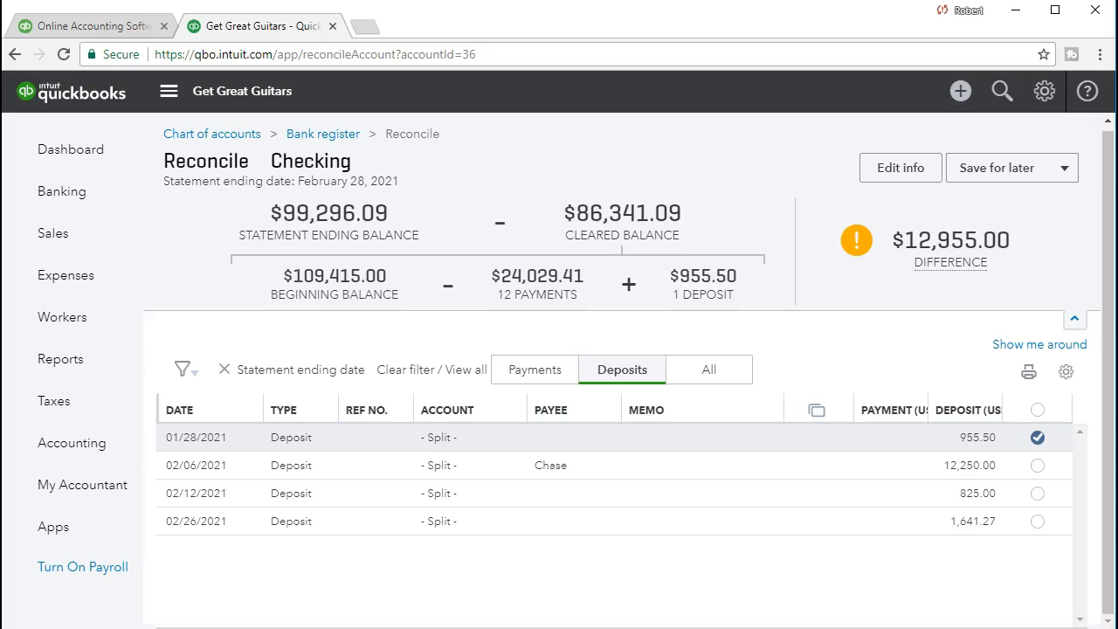
left_click(1036, 467)
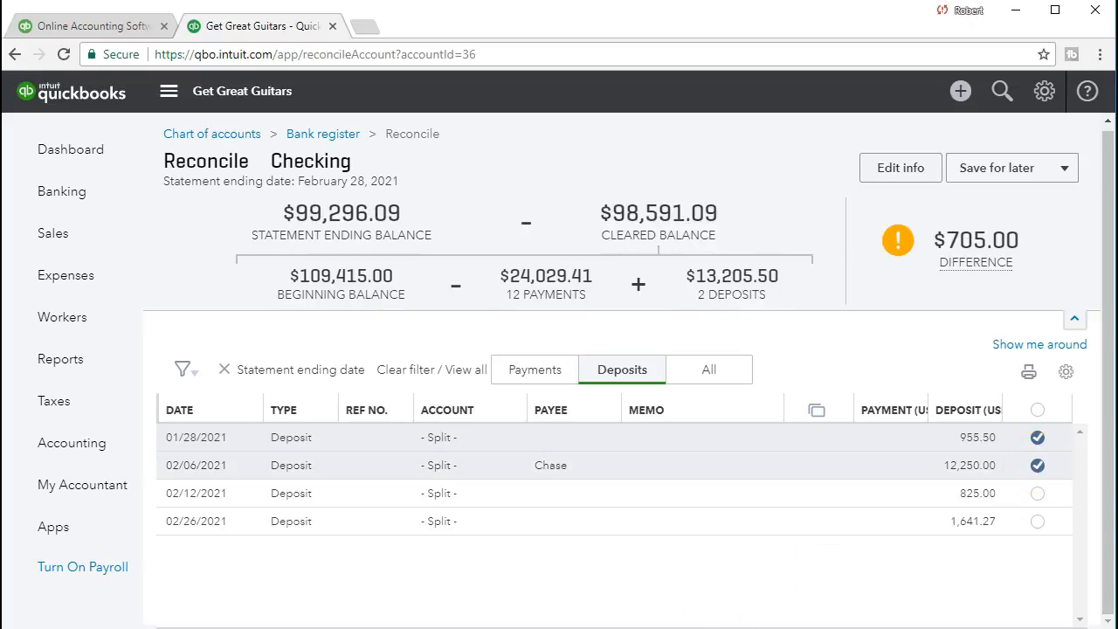
key("alt+Tab")
left_click_drag(175, 424, 234, 420)
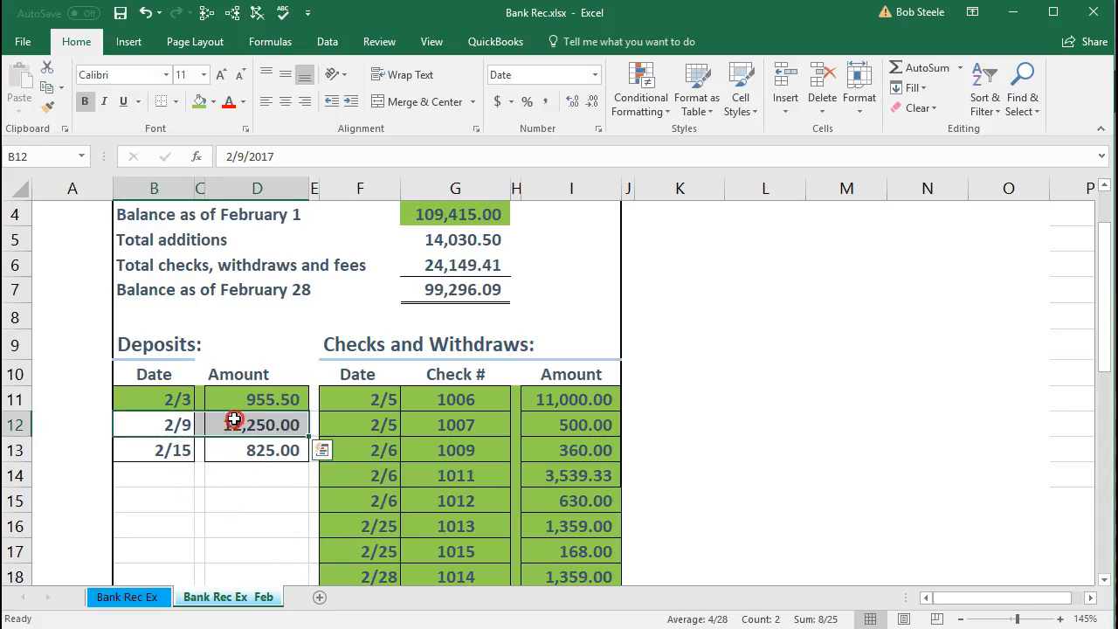
right_click(234, 420)
left_click(303, 392)
- Clear the 825.00 deposit in QuickBooks and shade the statement's matching 2/15 deposit row green in Excel
left_click(282, 456)
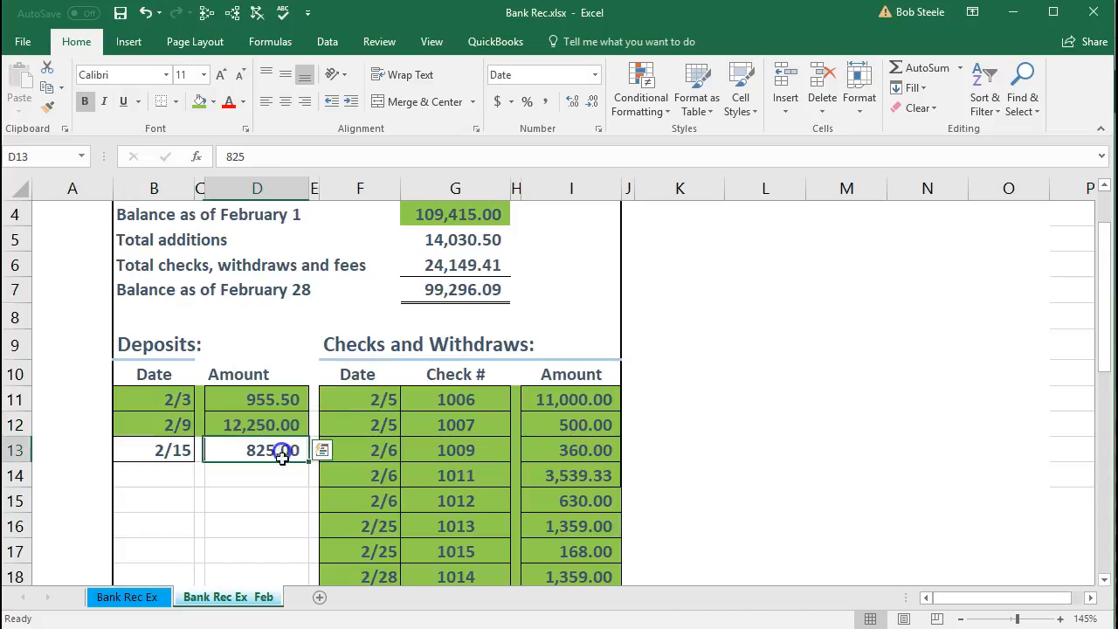
key("alt+Tab")
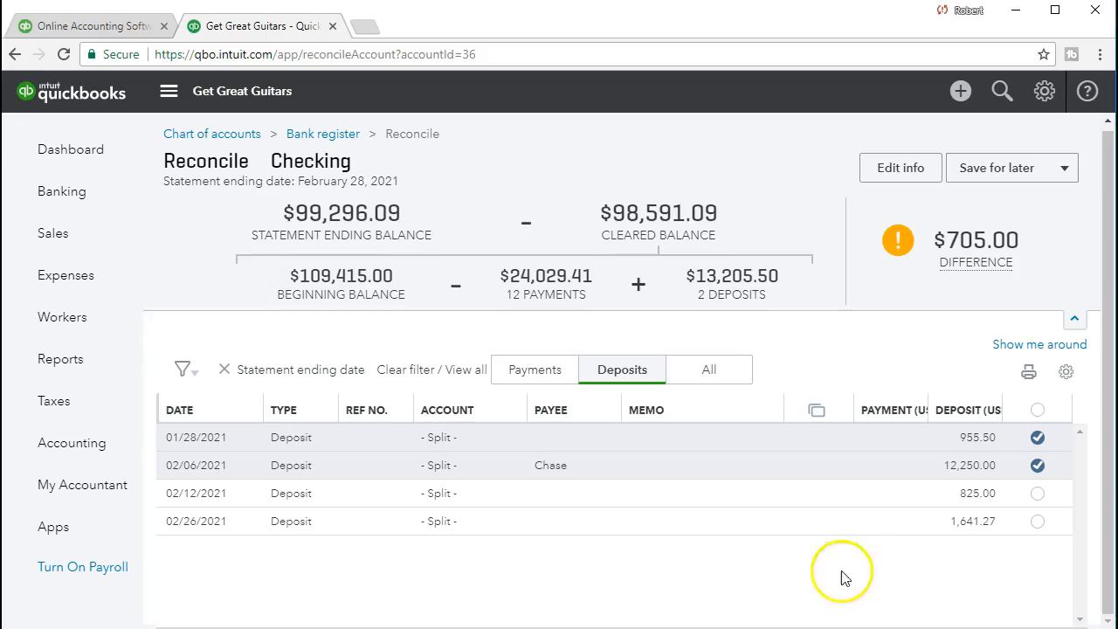
left_click(1037, 493)
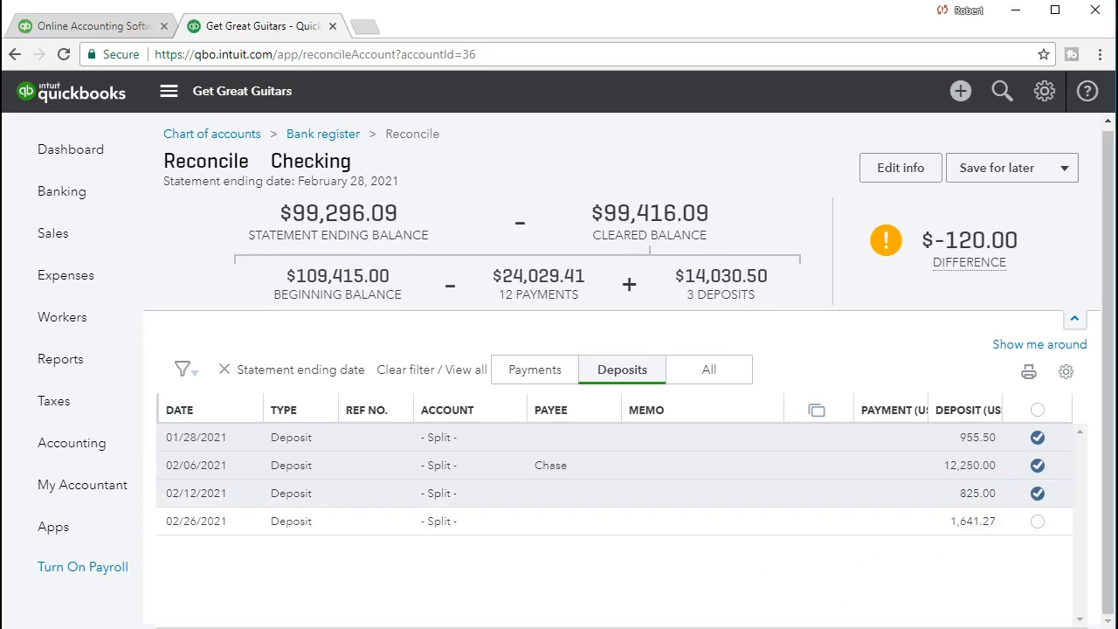
key("alt+Tab")
left_click_drag(175, 448, 236, 452)
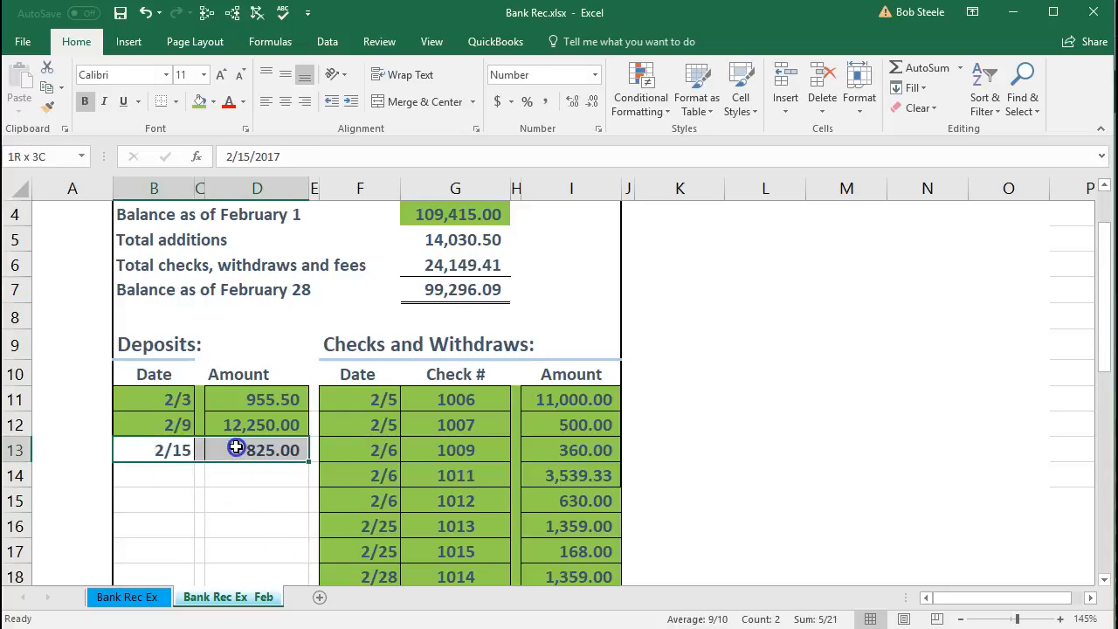
right_click(243, 450)
left_click(307, 495)
left_click(192, 492)
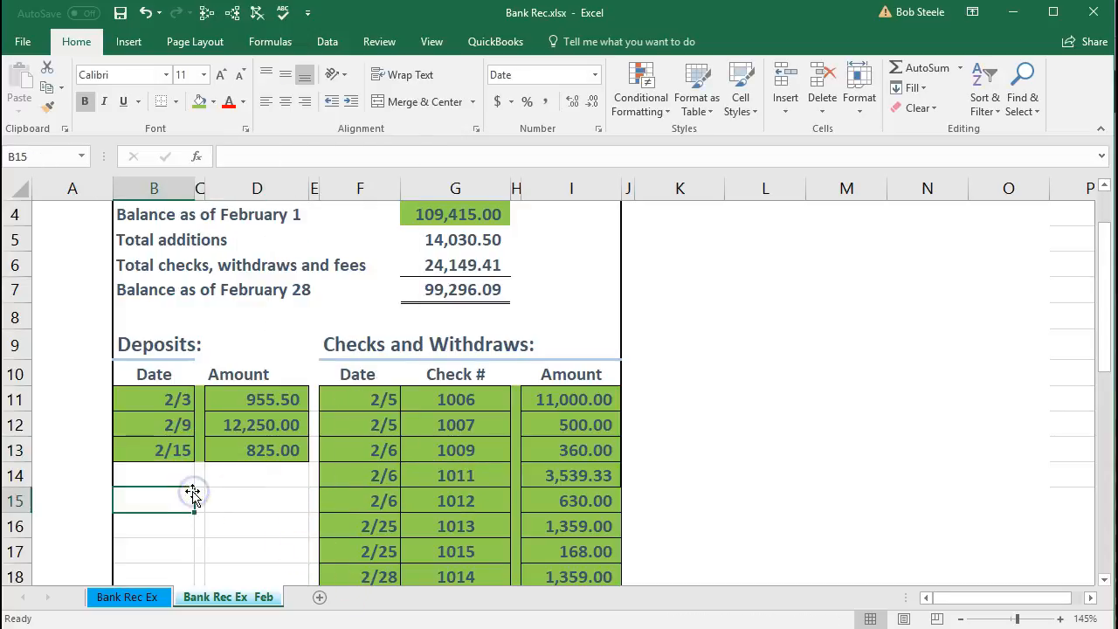
- Compare the combined Withdrawal and Bank service charges amounts on the Excel statement with the reconciliation difference in QuickBooks
scroll(193, 494, "down", 2)
scroll(193, 495, "down", 2)
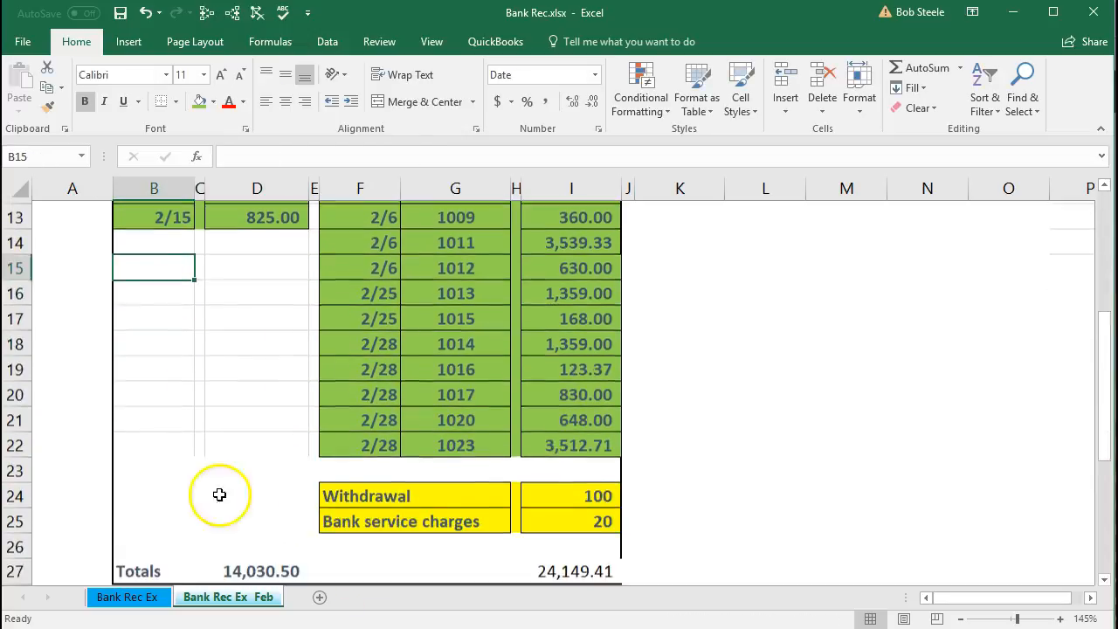
left_click(584, 494)
left_click_drag(585, 493, 585, 512)
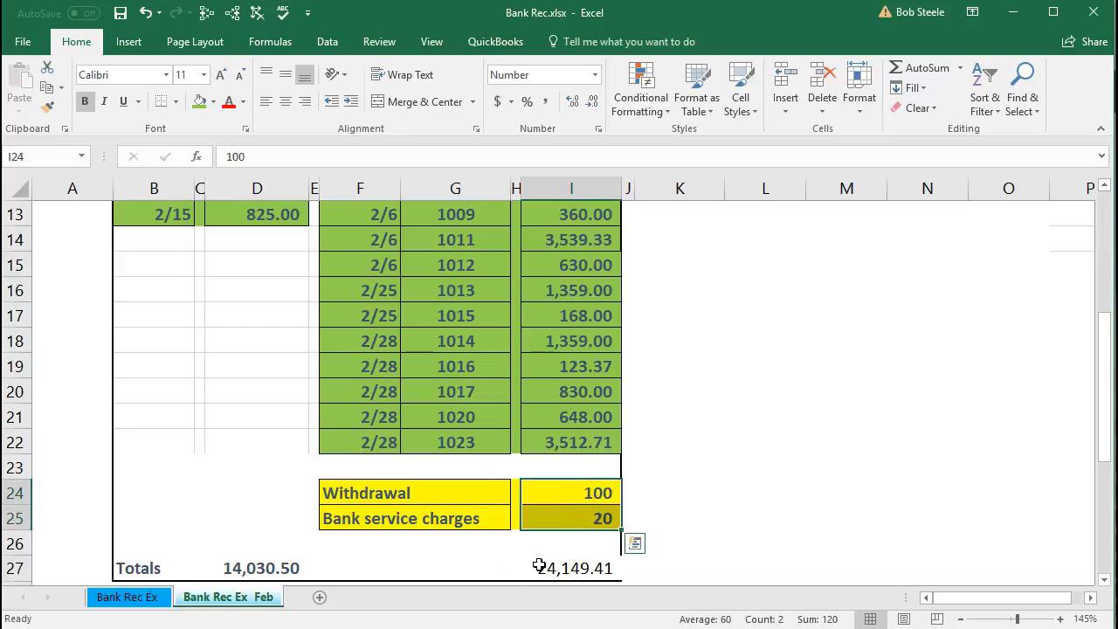
key("alt+Tab")
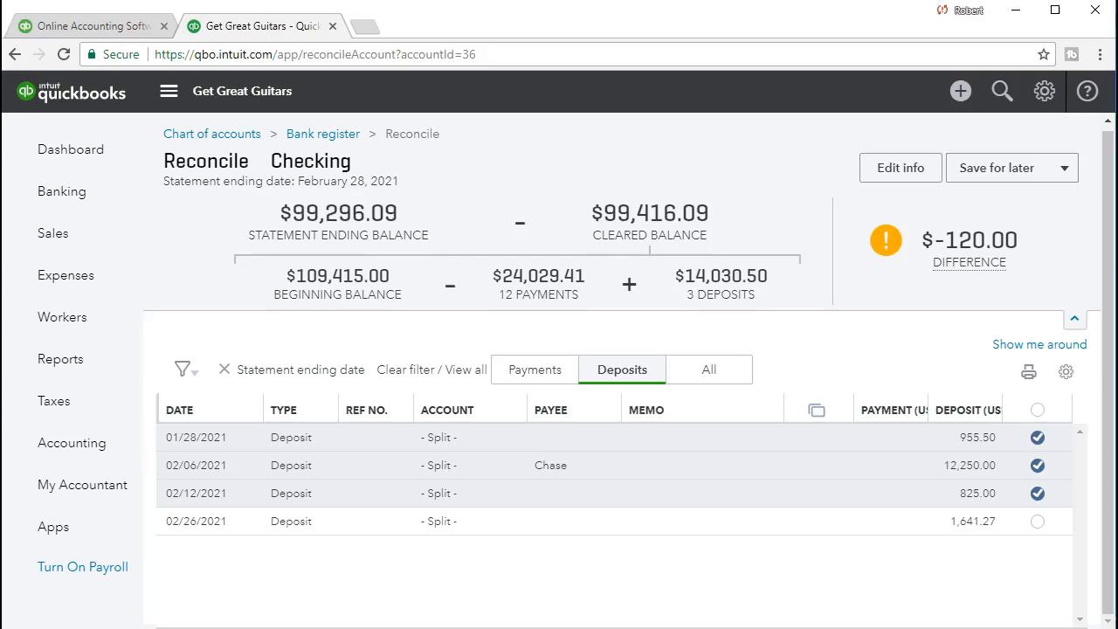
mouse_move(974, 268)
- Compare the statement's February 1 balance, total additions and total checks in Excel with the QuickBooks reconciliation summary
key("alt+Tab")
scroll(486, 332, "up", 4)
left_click(464, 287)
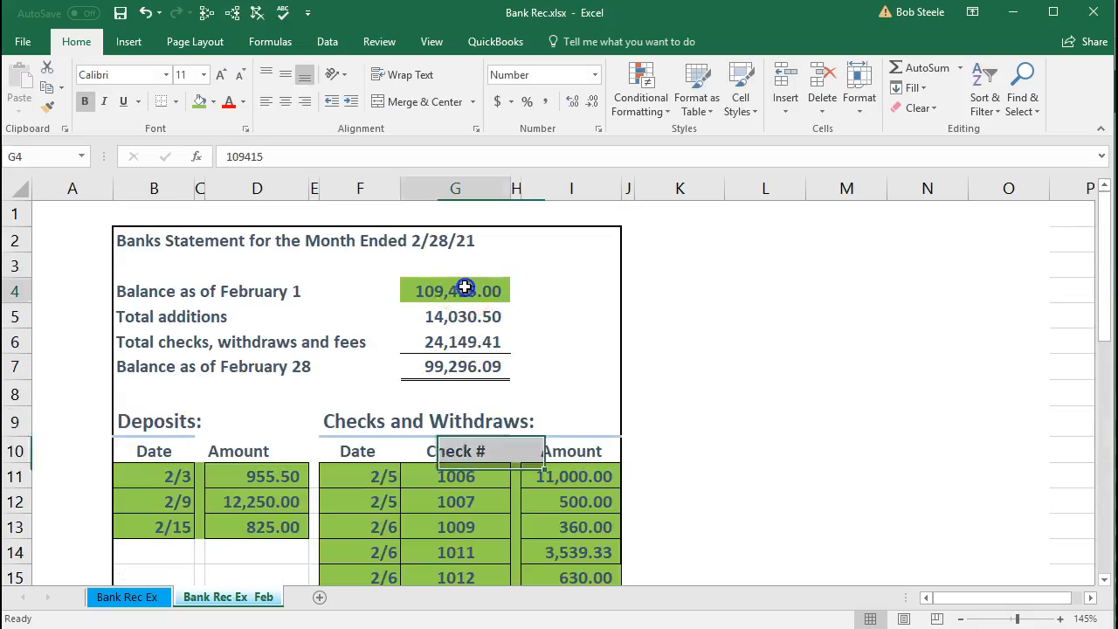
left_click_drag(467, 316, 464, 336)
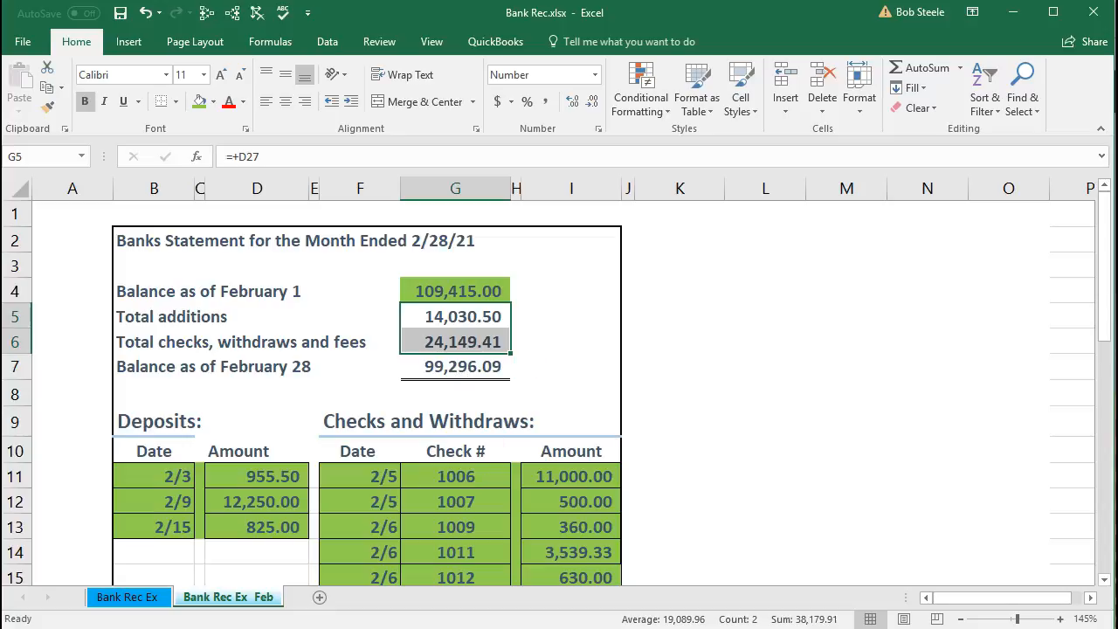
key("alt+Tab")
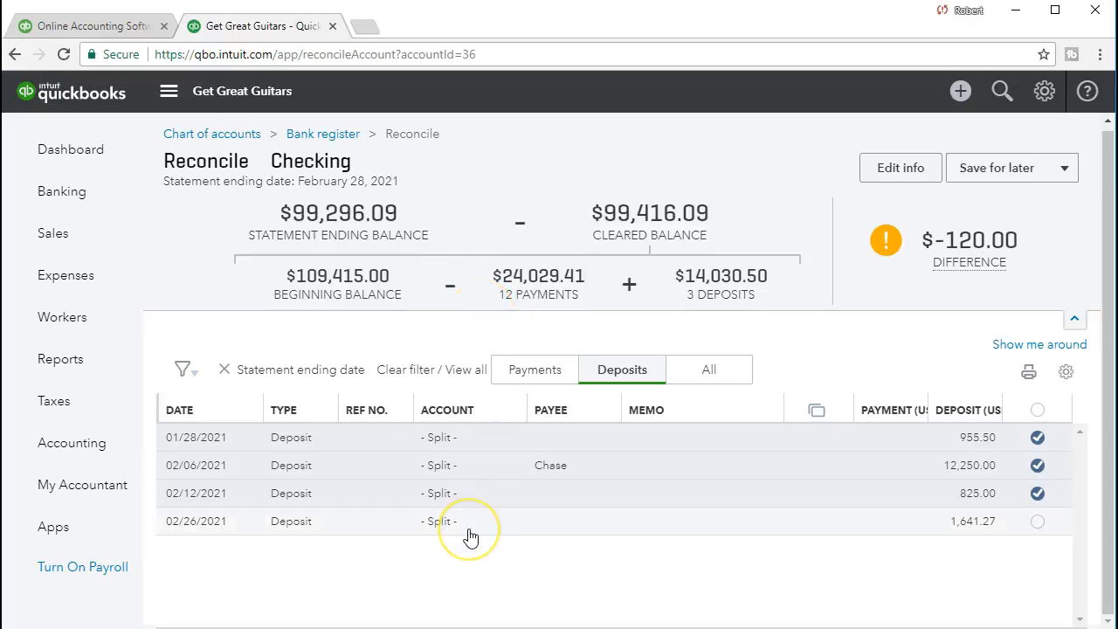
left_click(734, 320)
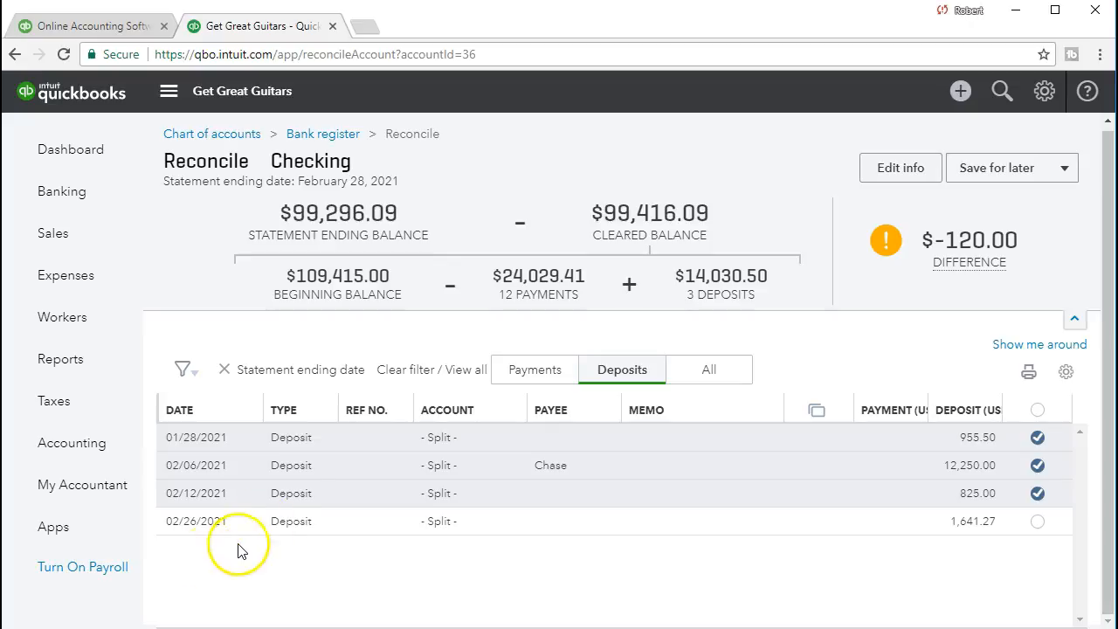
- Review the uncleared payments in QuickBooks, then check the Withdrawal and Bank service charges amounts on the Excel statement
left_click(535, 369)
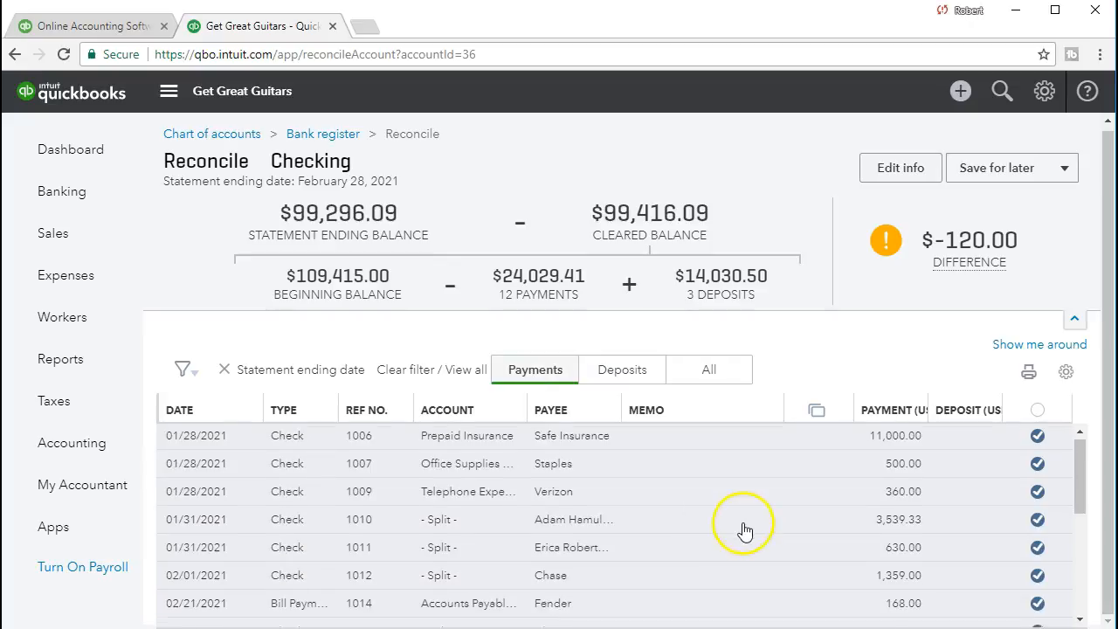
scroll(742, 529, "down", 5)
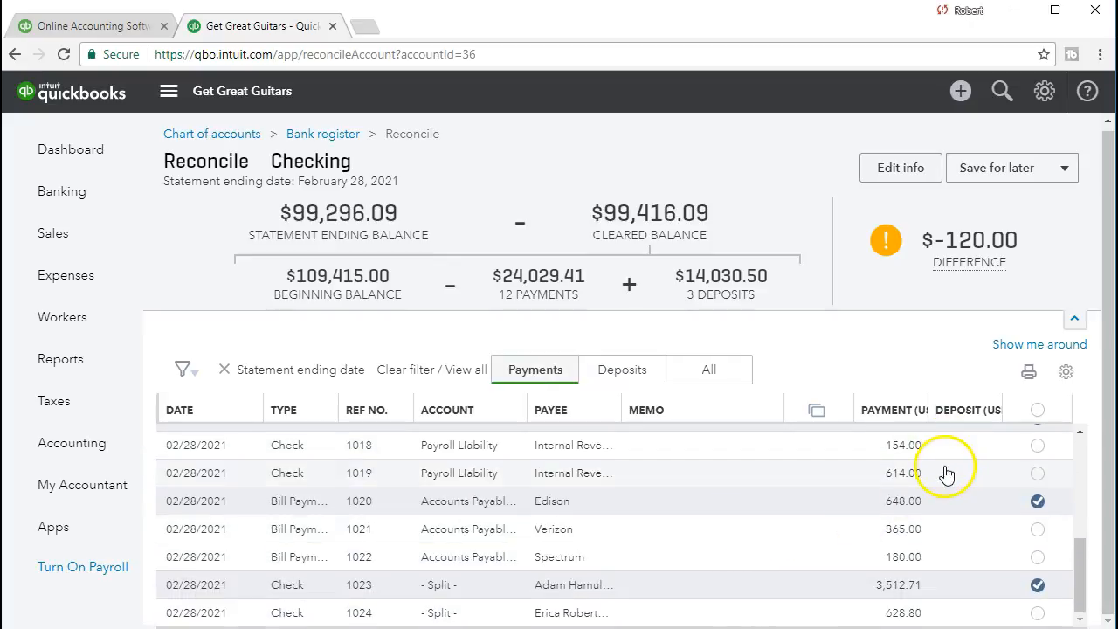
scroll(926, 573, "up", 1)
left_click(923, 574)
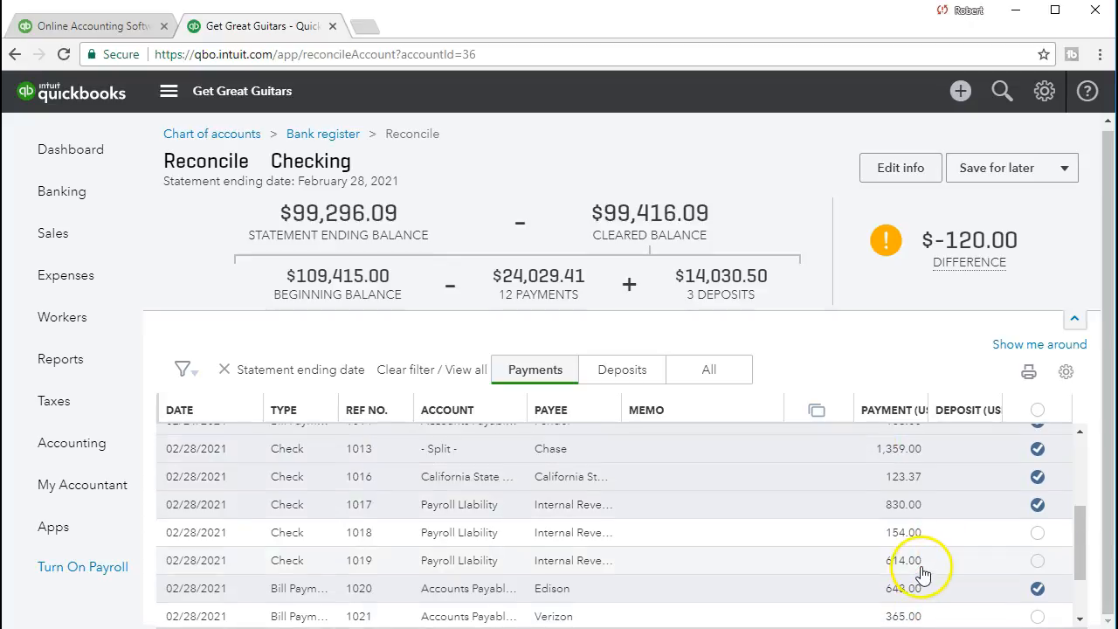
left_click(750, 542)
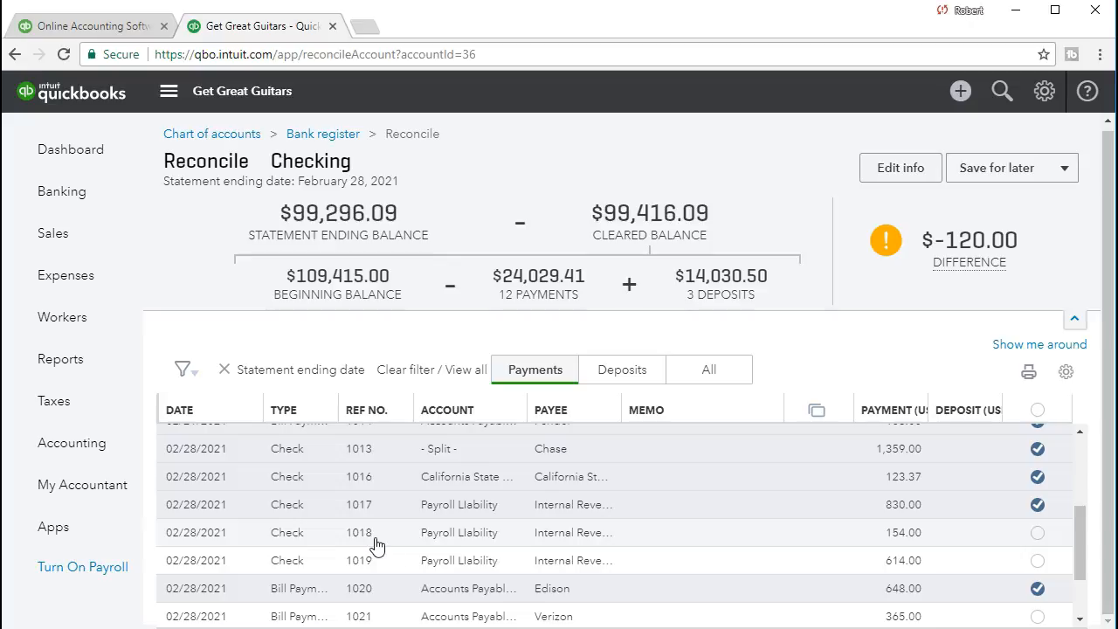
left_click(489, 628)
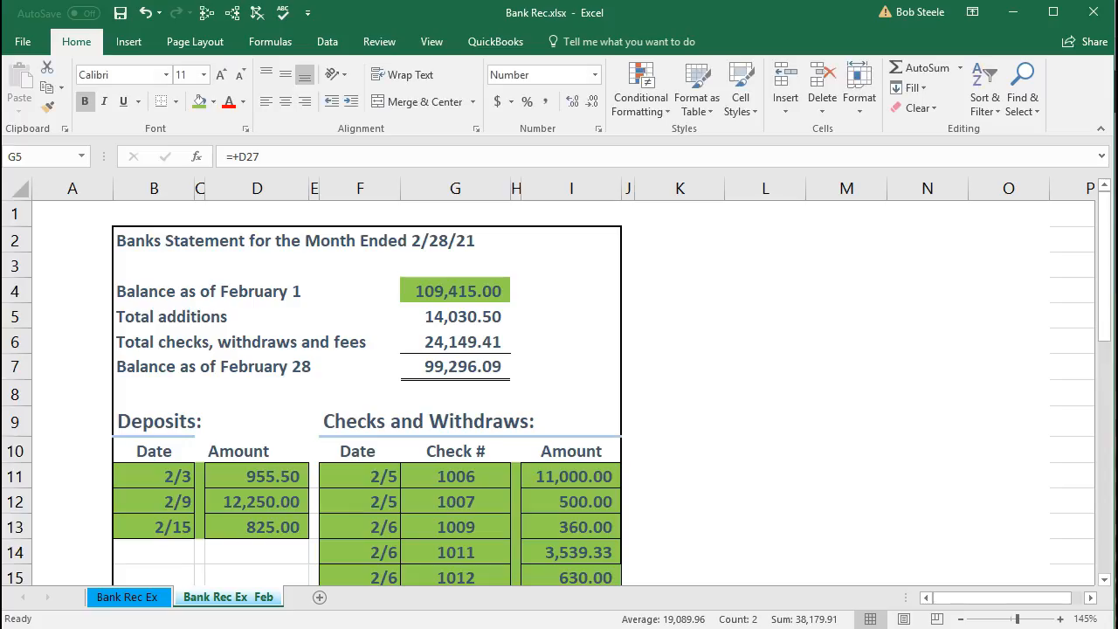
scroll(529, 494, "down", 4)
left_click_drag(557, 494, 560, 522)
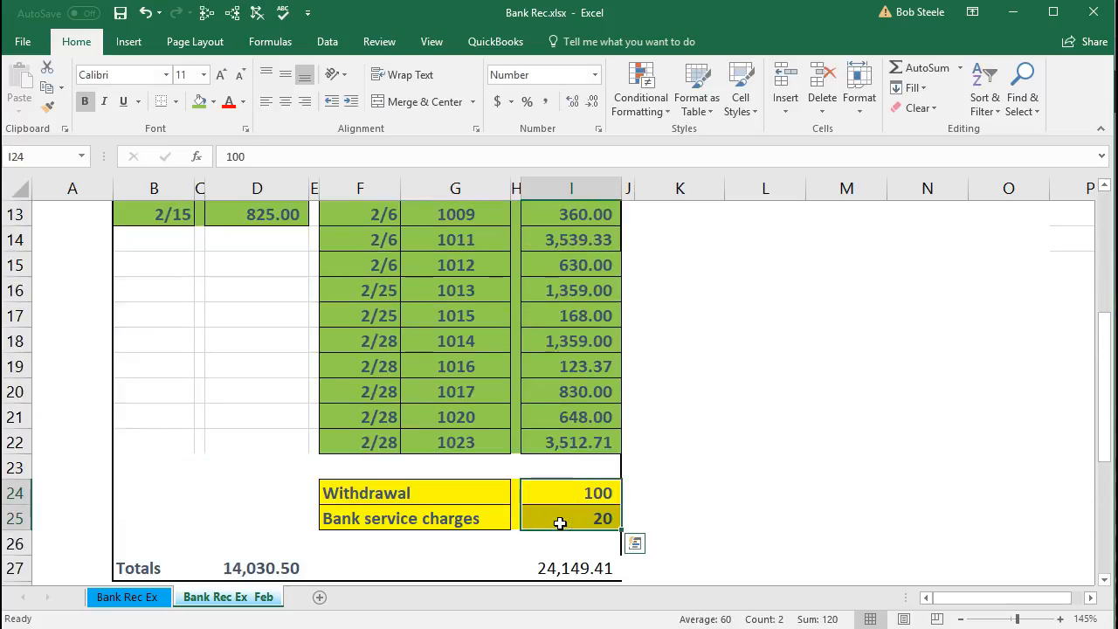
right_click(561, 516)
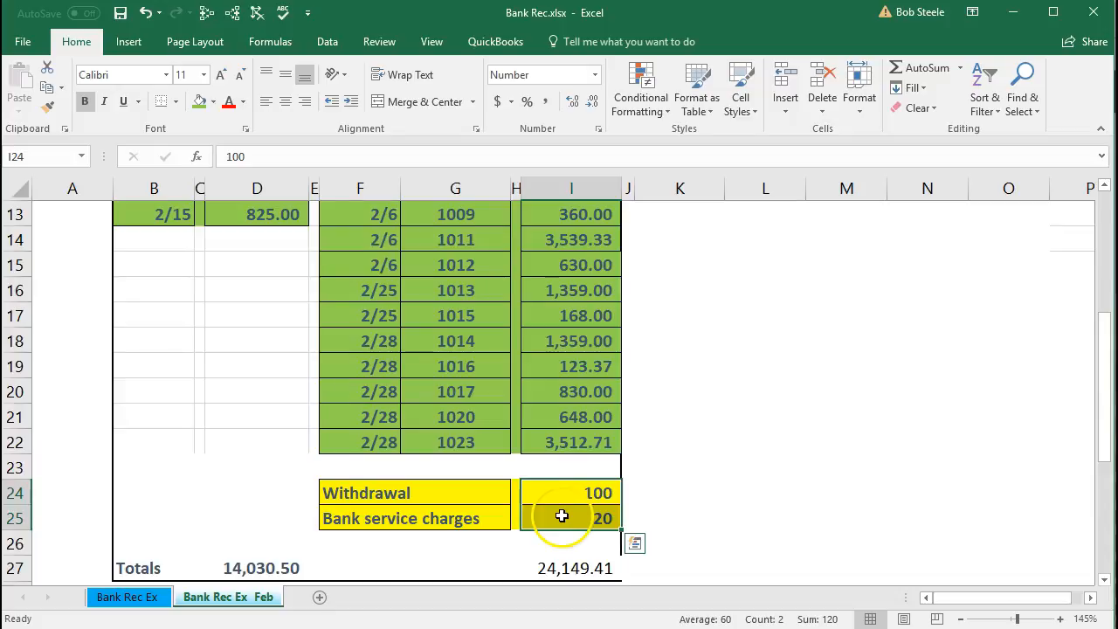
- Switch to QuickBooks and open the Checking account's register from the Chart of Accounts
left_click(1016, 19)
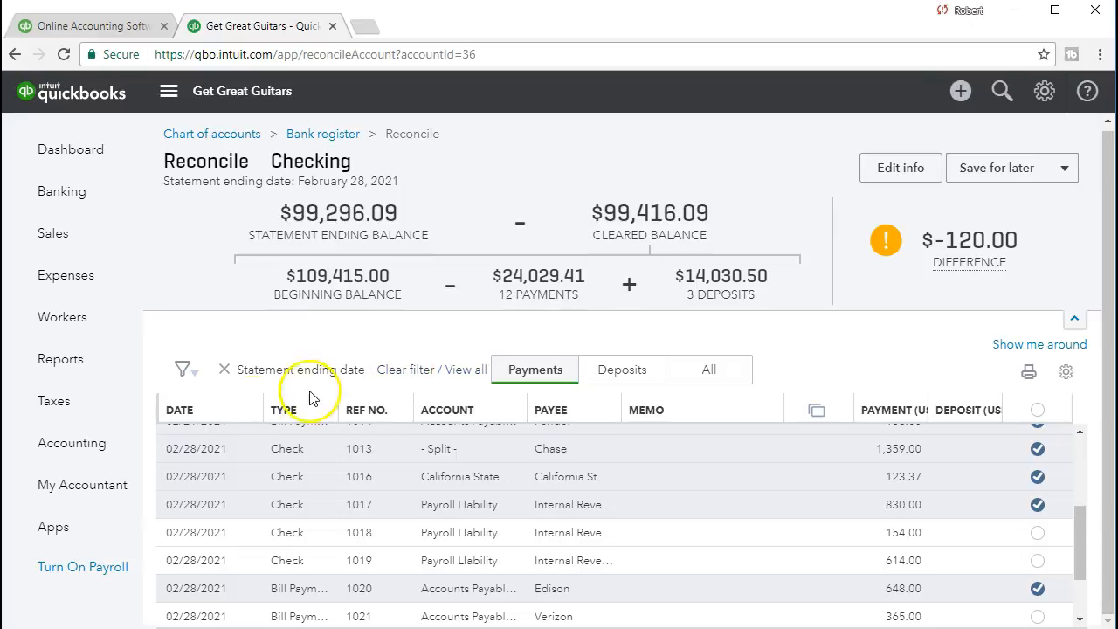
left_click(95, 456)
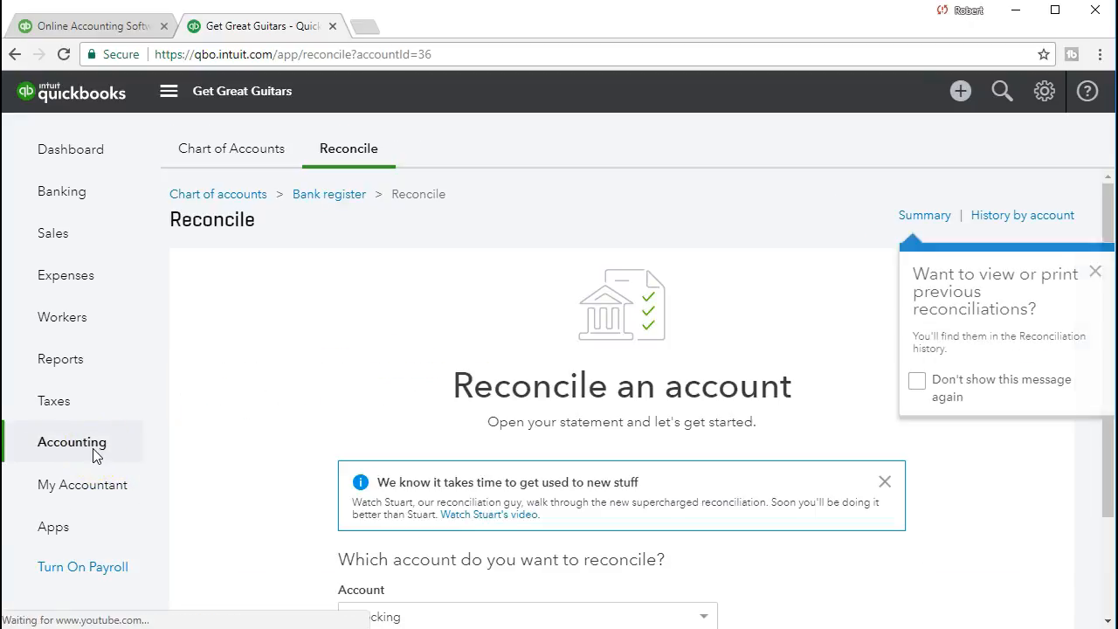
left_click(254, 157)
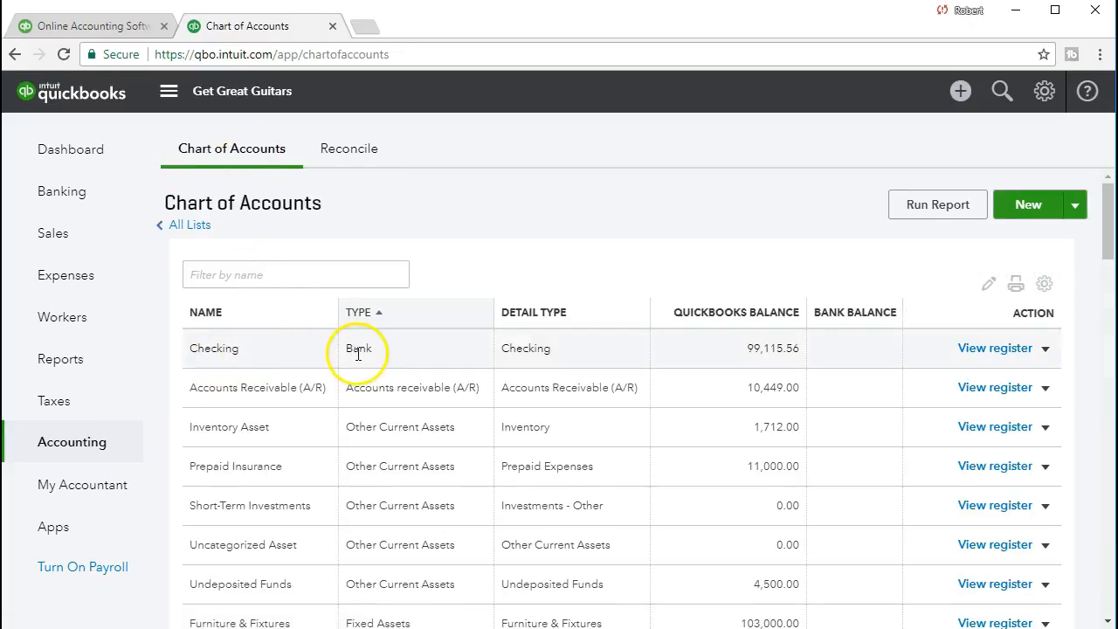
left_click(980, 358)
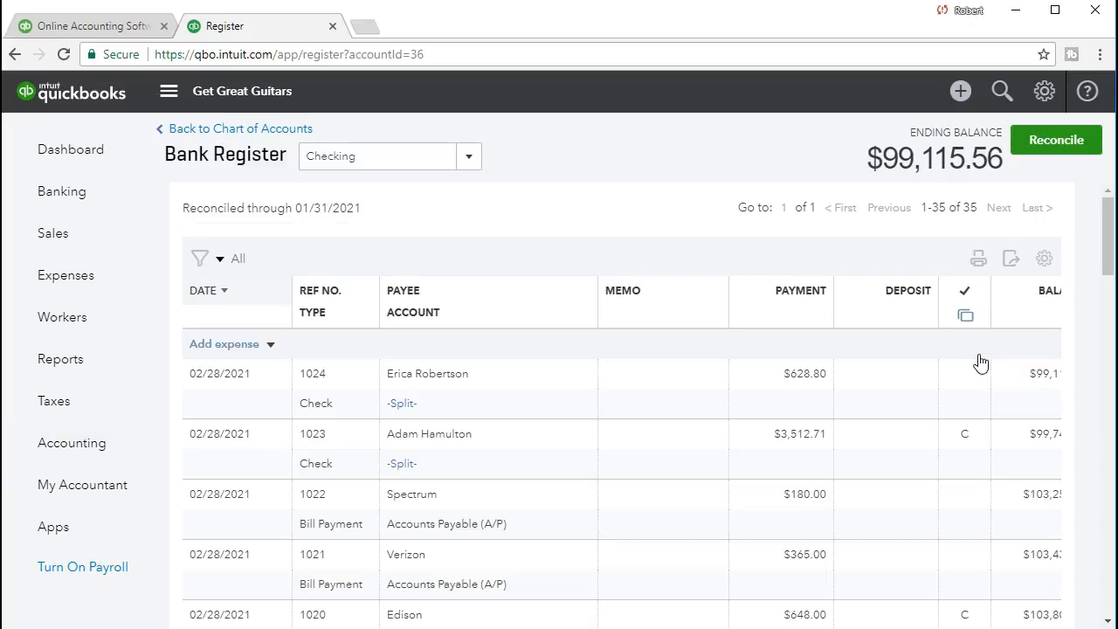
- Start a new expense in the Checking register and date it 02/28/2021
left_click(272, 347)
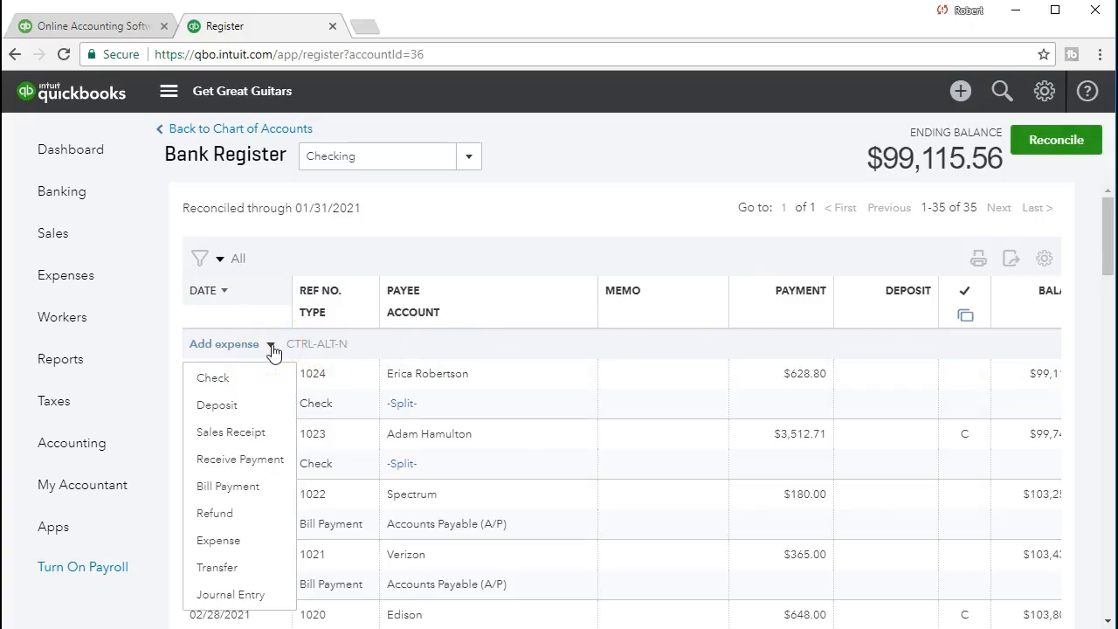
left_click(216, 540)
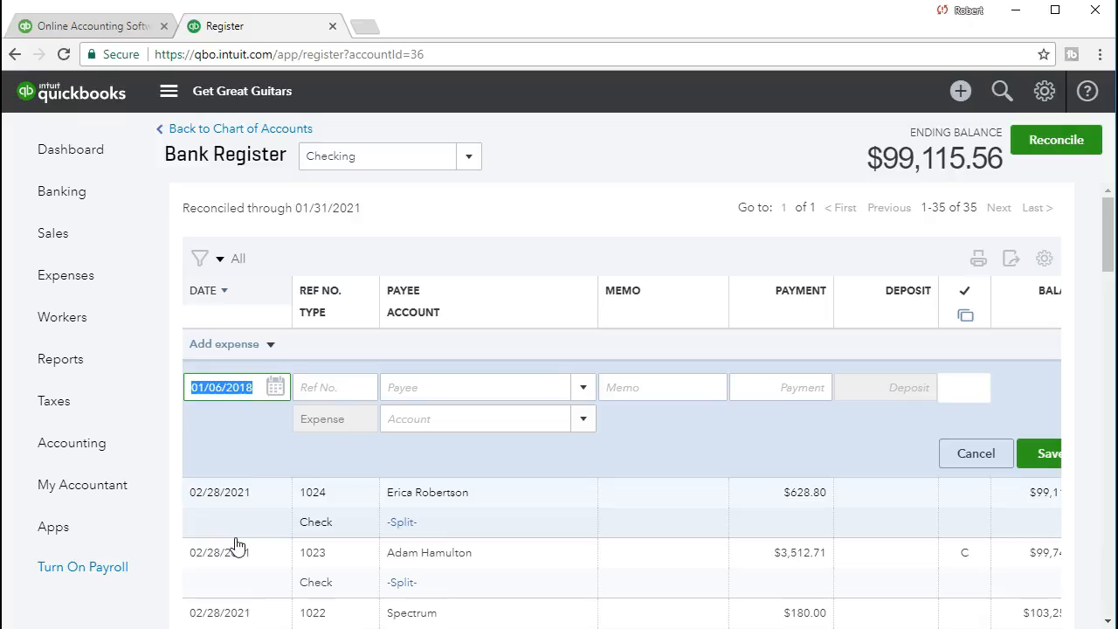
type("022821")
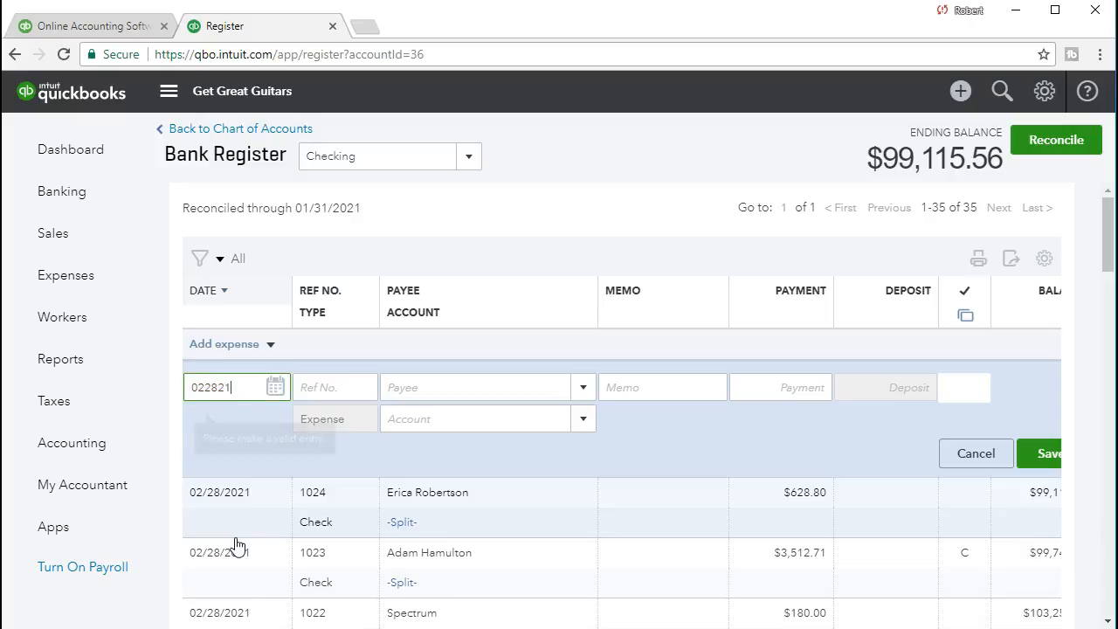
key("Tab")
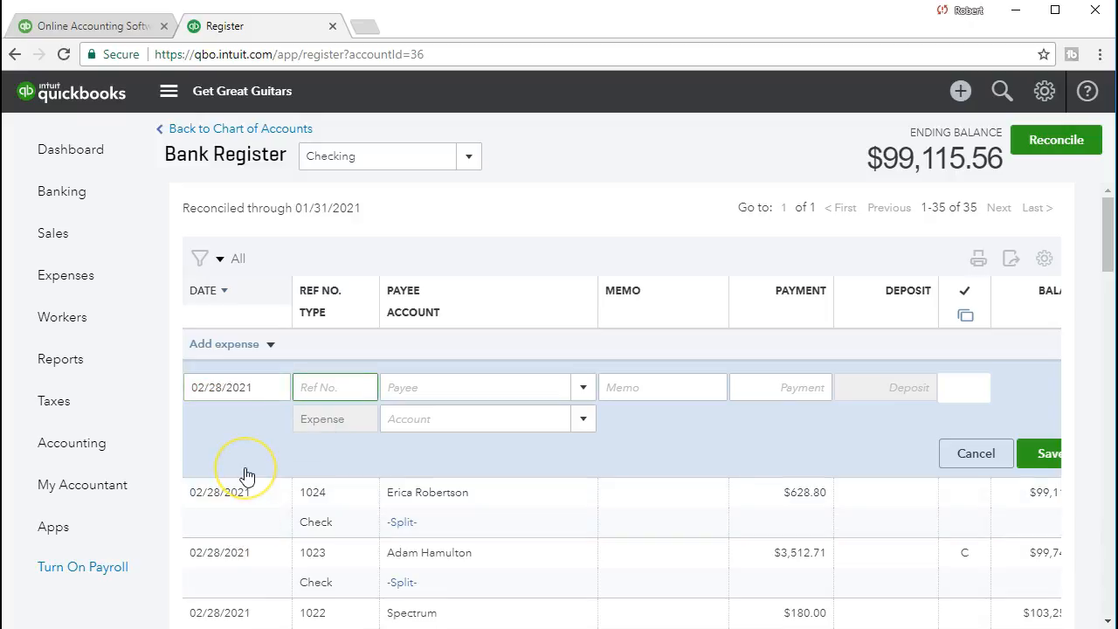
- Check the Withdrawal amount on the Excel statement and enter 100 as the expense's payment in QuickBooks
key("Tab")
key("Tab")
key("Tab")
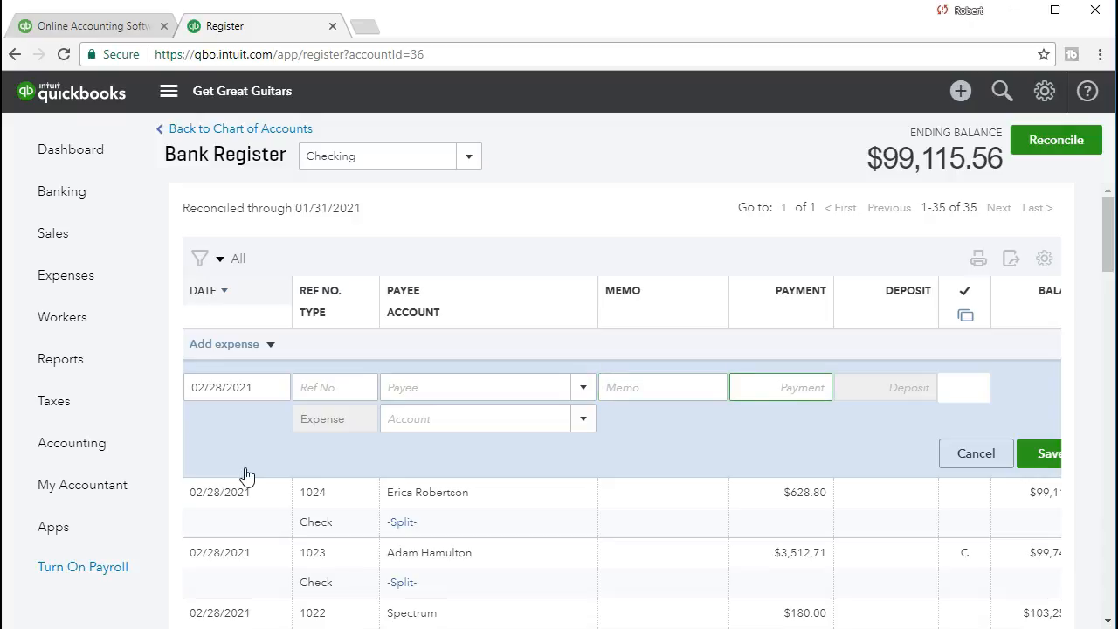
key("alt+Tab")
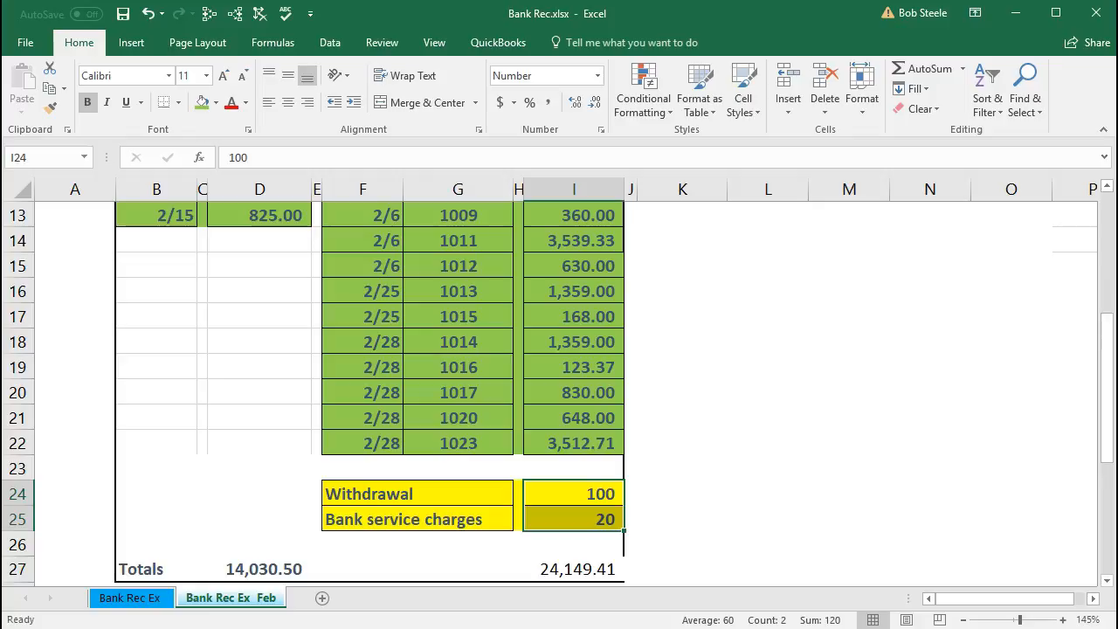
key("alt+Tab")
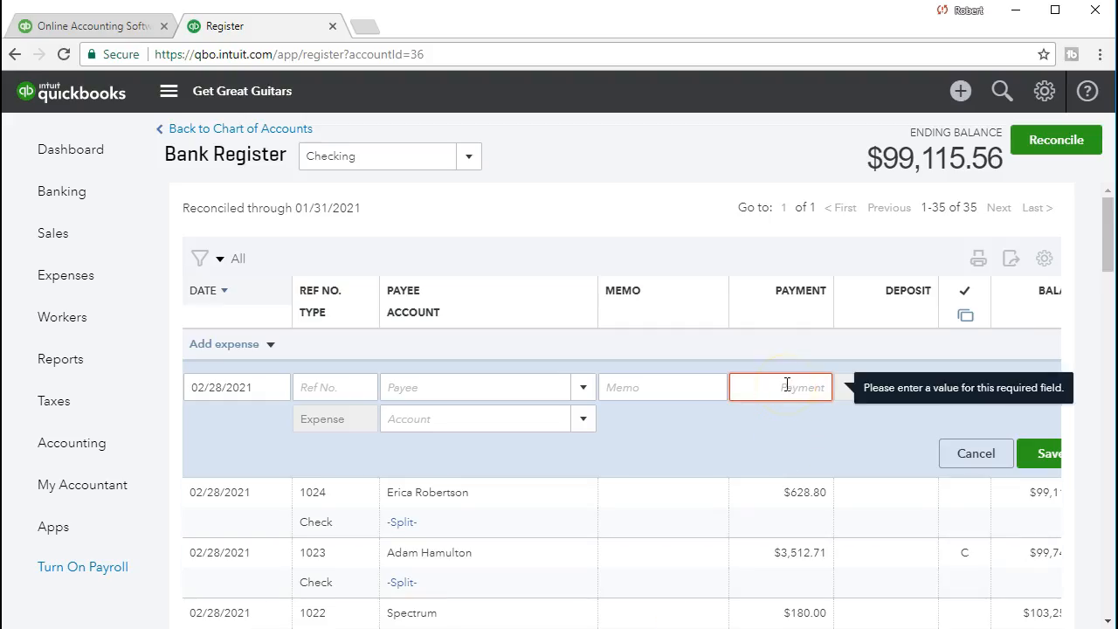
type("100")
key("Tab")
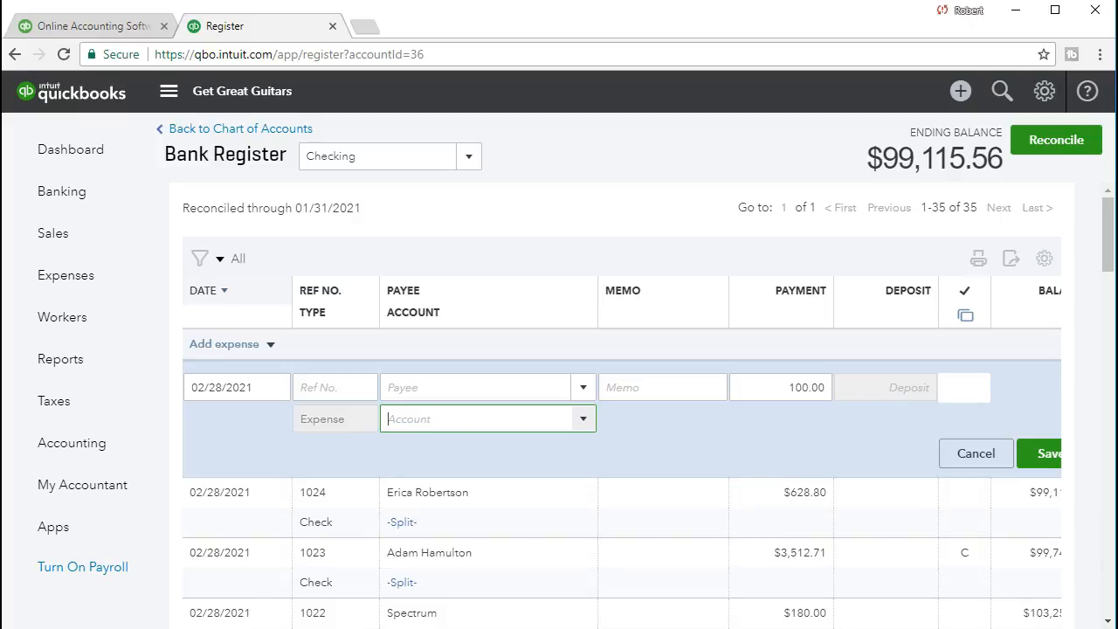
- Recheck the Withdrawal entry in Excel and assign the QuickBooks expense to the Owner's Pay & Personal Expenses account
key("alt+Tab")
left_click(594, 500)
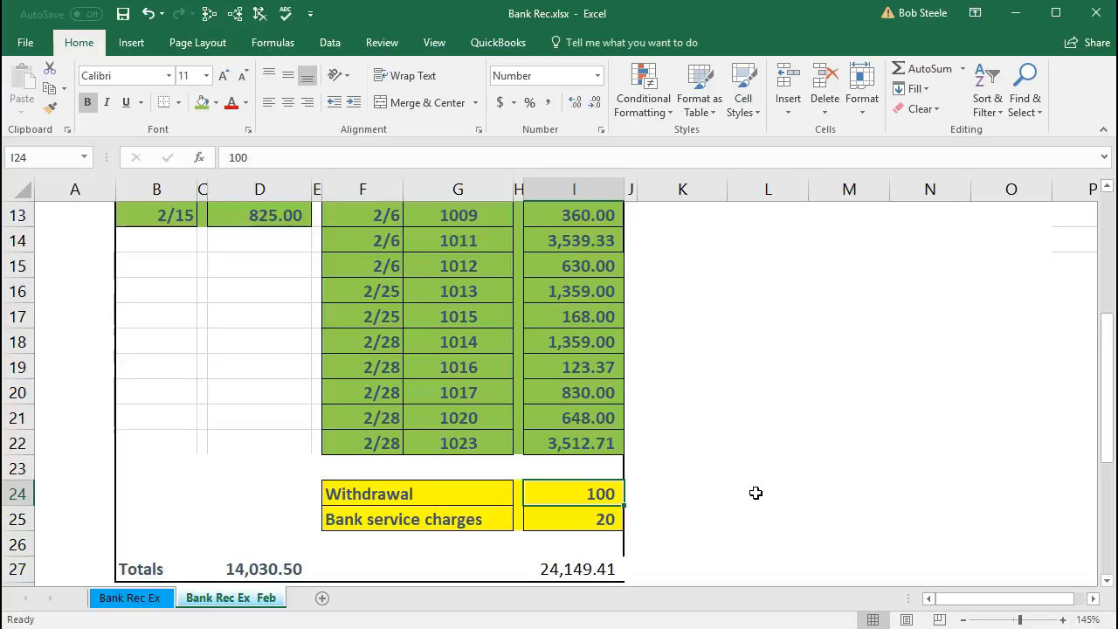
left_click(1013, 14)
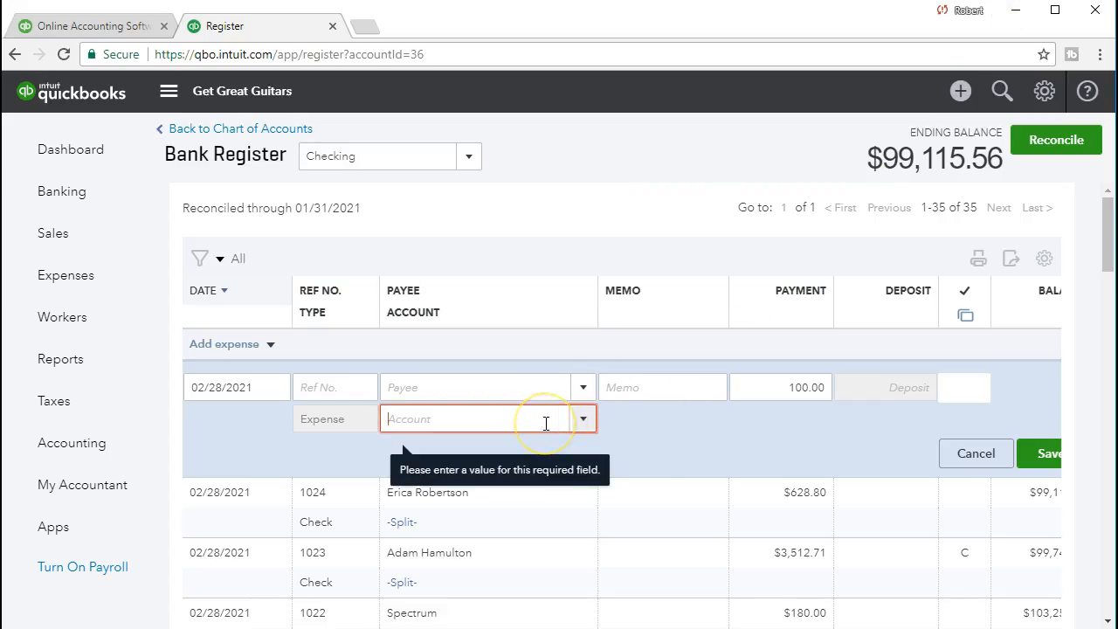
left_click(583, 418)
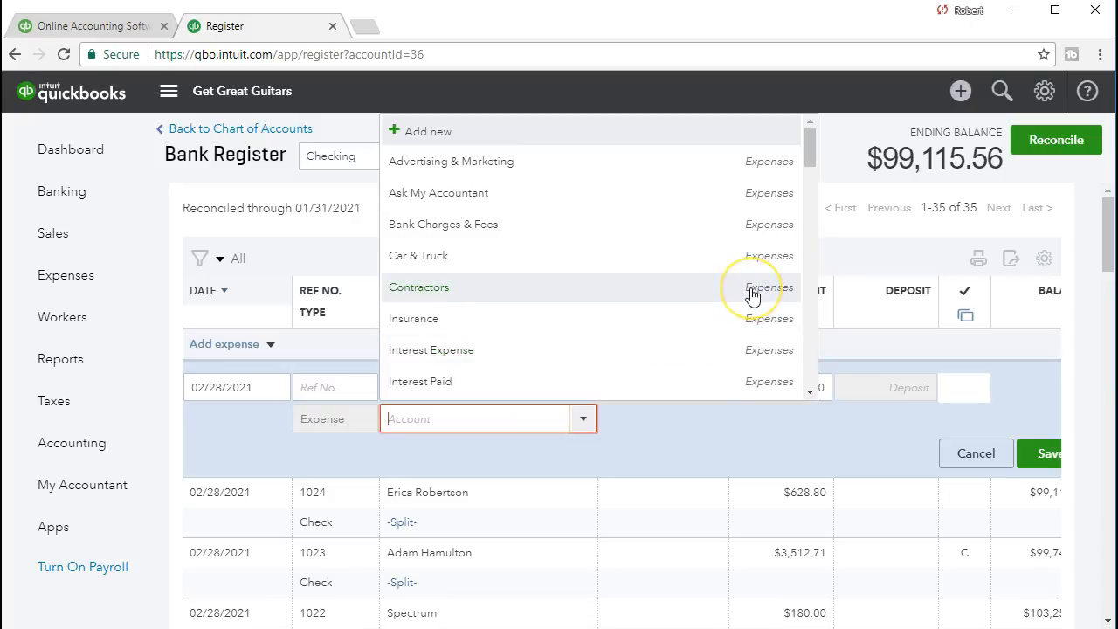
scroll(751, 297, "down", 5)
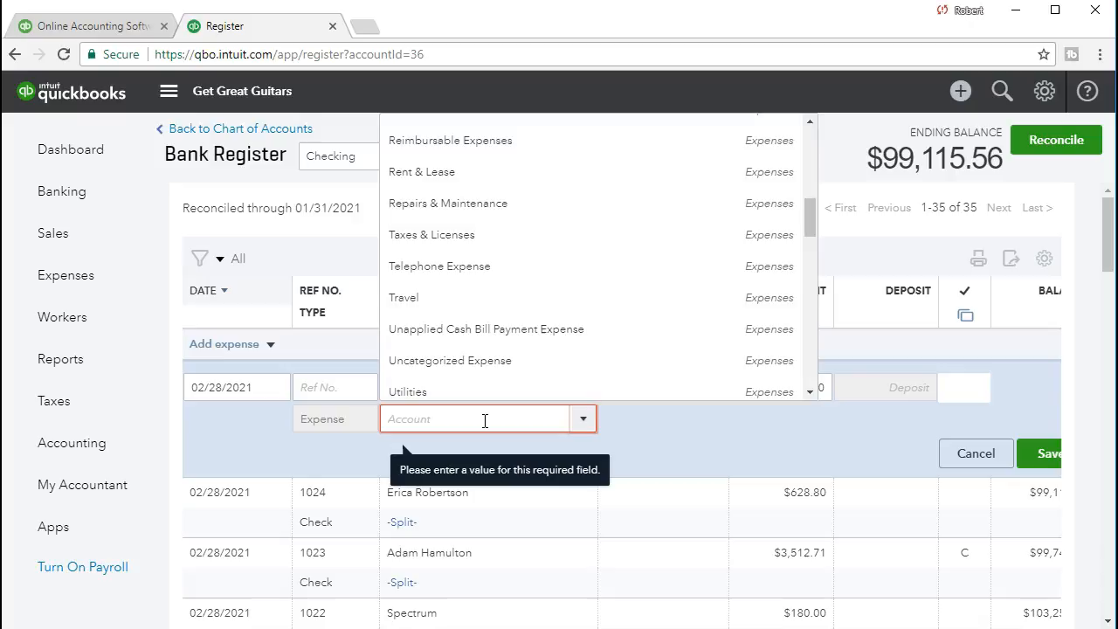
type("Dr=")
key("BackSpace")
key("BackSpace")
key("BackSpace")
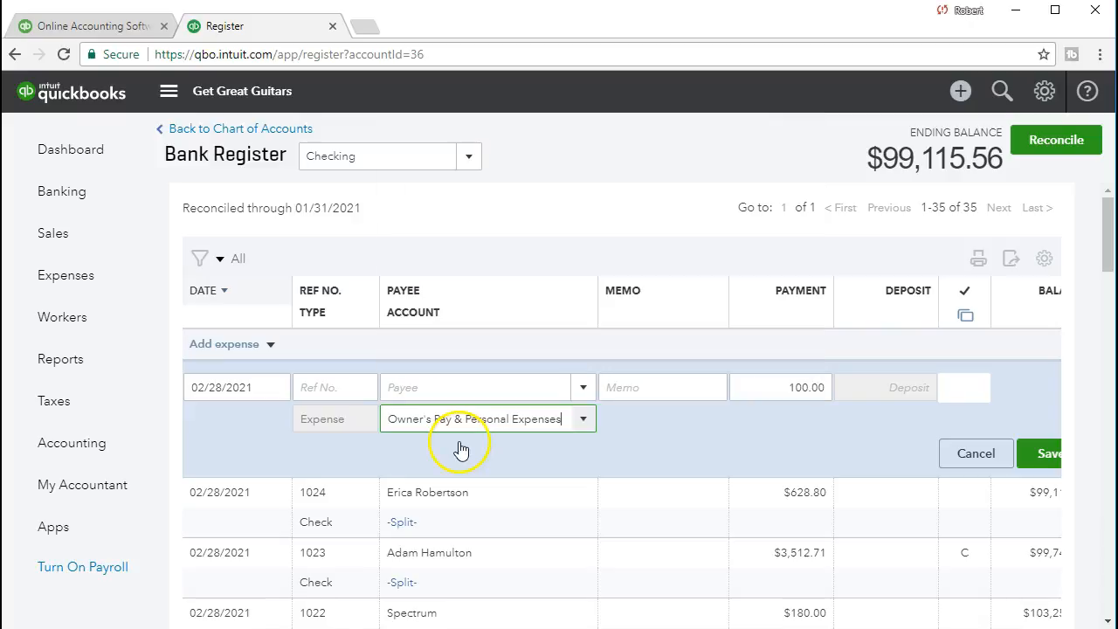
- Reselect Owner's Pay & Personal Expenses from the account list and save the 100.00 expense
left_click(582, 419)
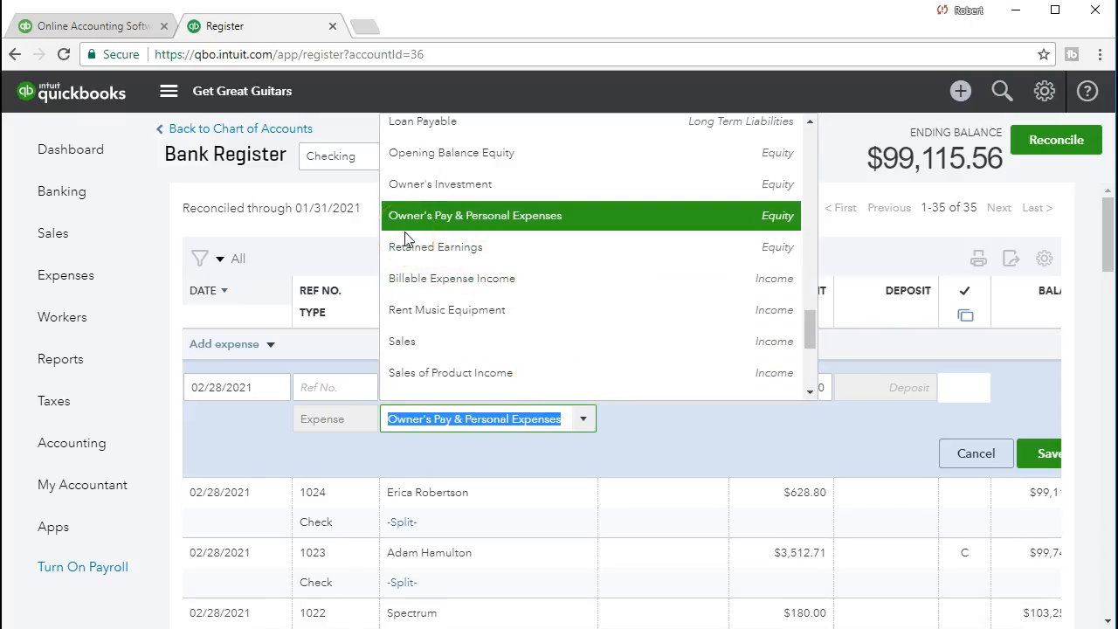
left_click(455, 232)
left_click(625, 225)
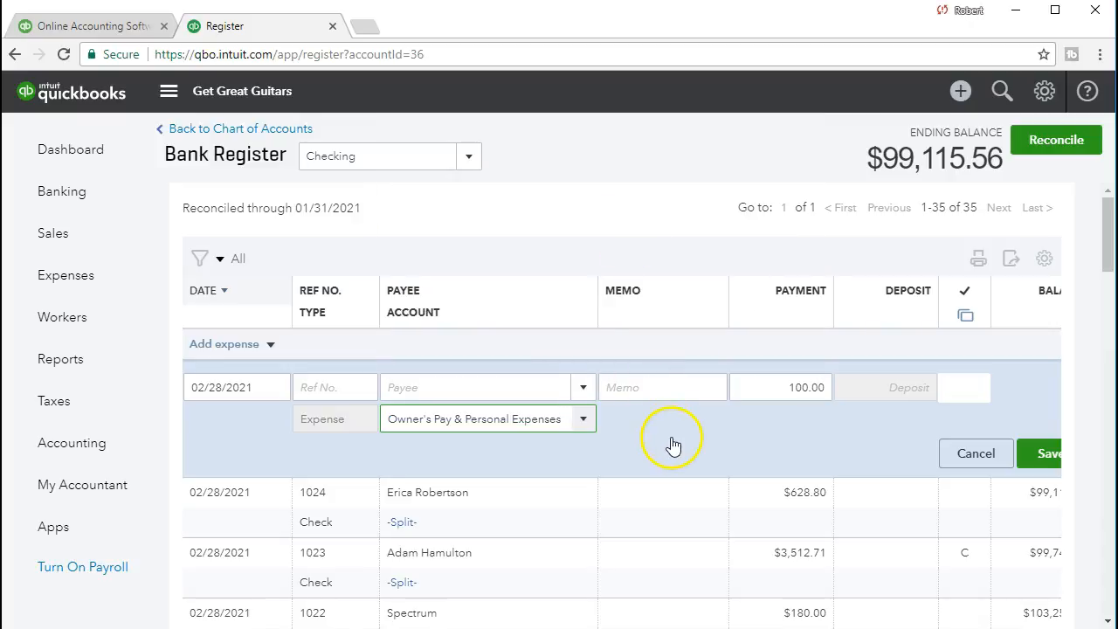
left_click(1036, 454)
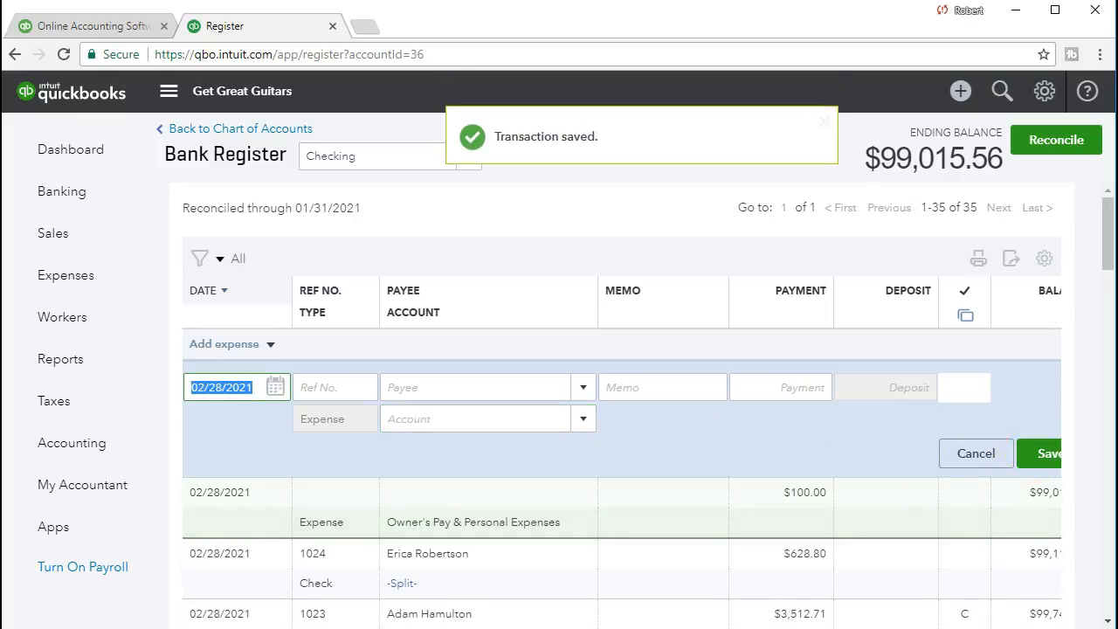
- Check the Bank service charges amount in Excel and enter 20 as the payment on a second QuickBooks expense dated 02/28/2021
key("alt+Tab")
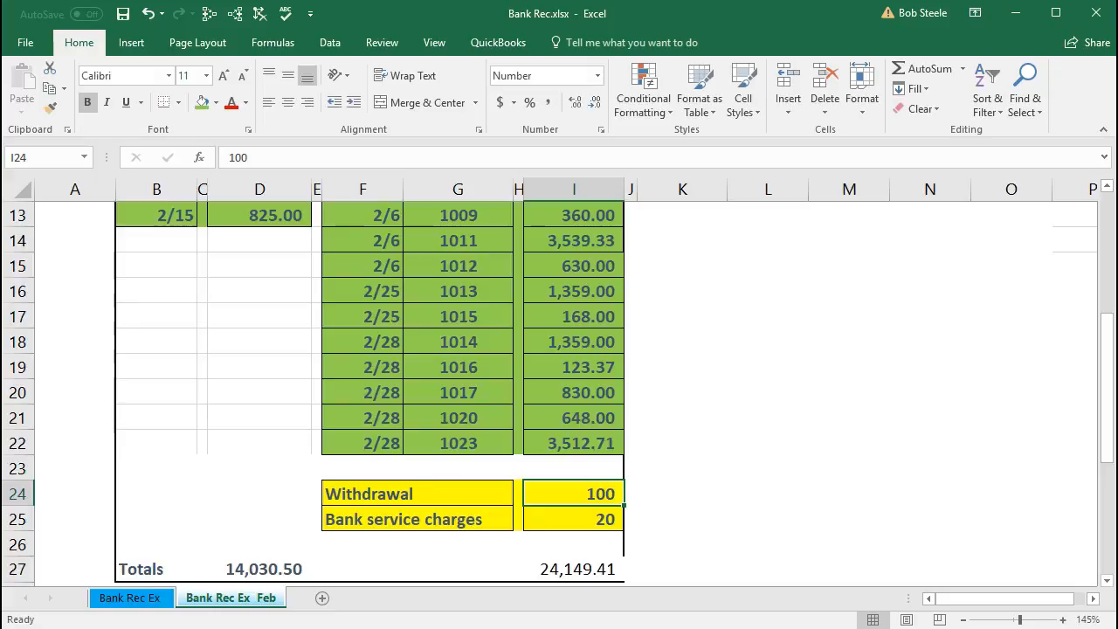
left_click(554, 519)
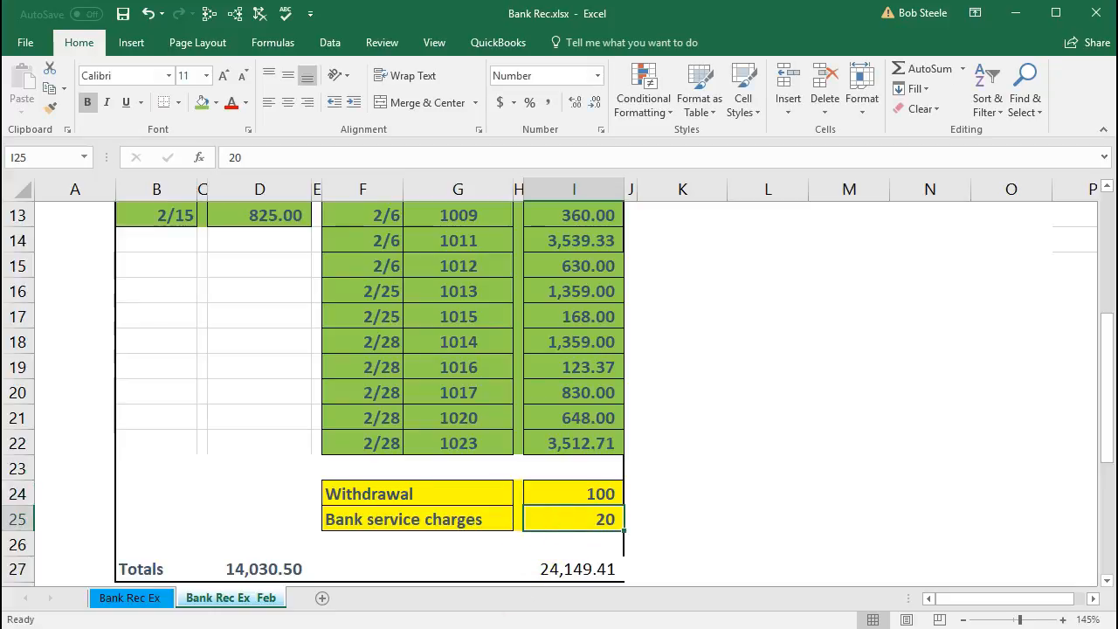
key("alt+Tab")
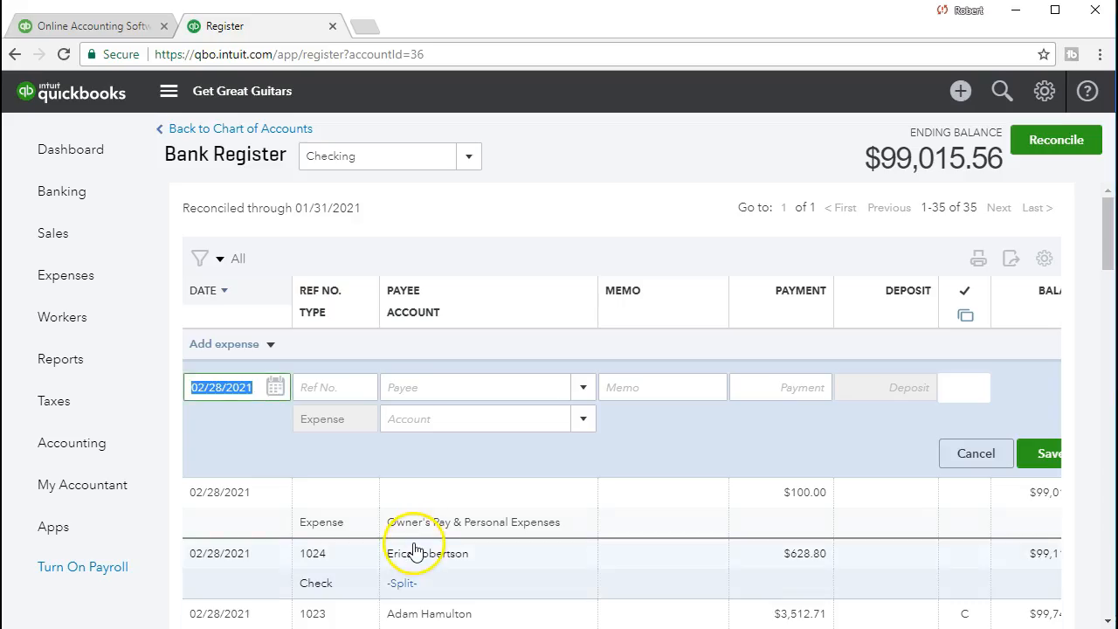
key("Tab")
key("Tab")
key("Tab")
key("Tab")
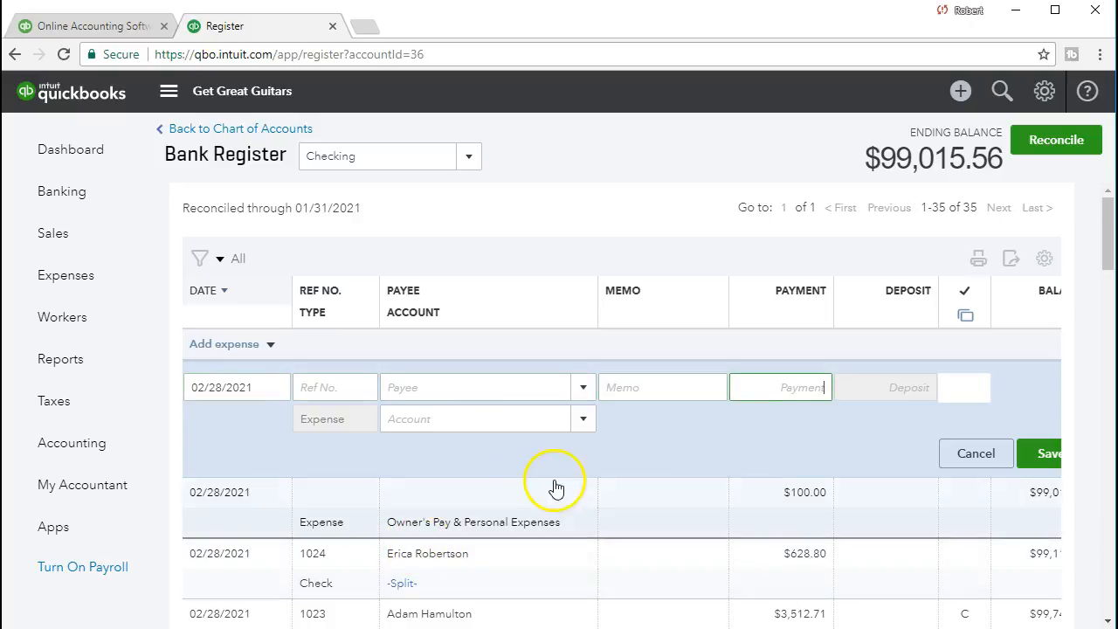
type("20")
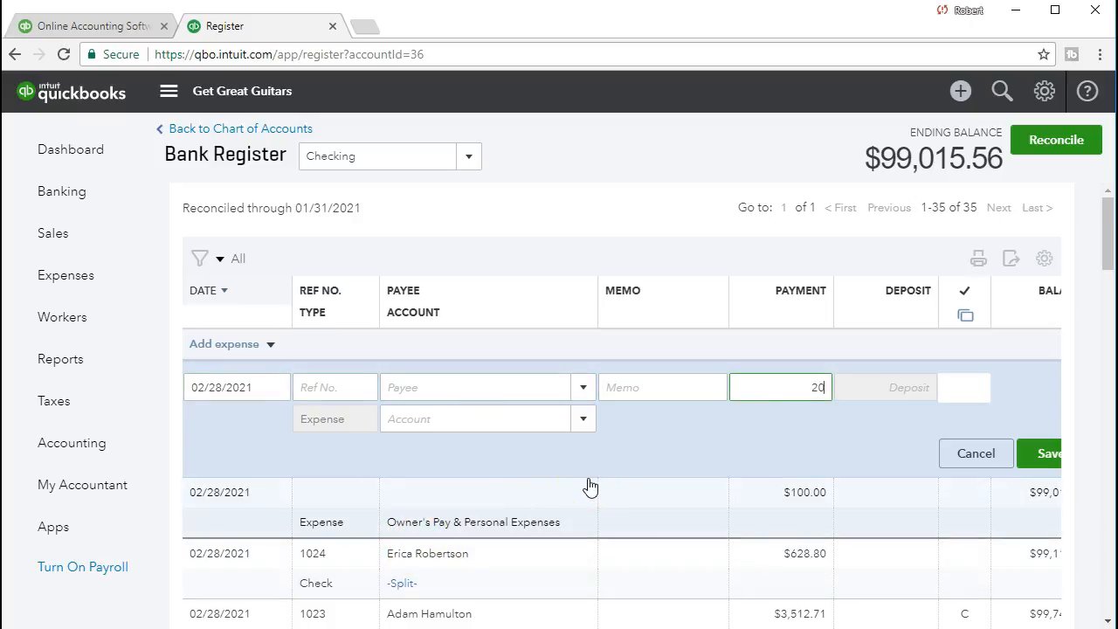
- Assign the 20.00 expense to the Bank Charges & Fees account and save it
key("Tab")
key("Tab")
left_click(585, 421)
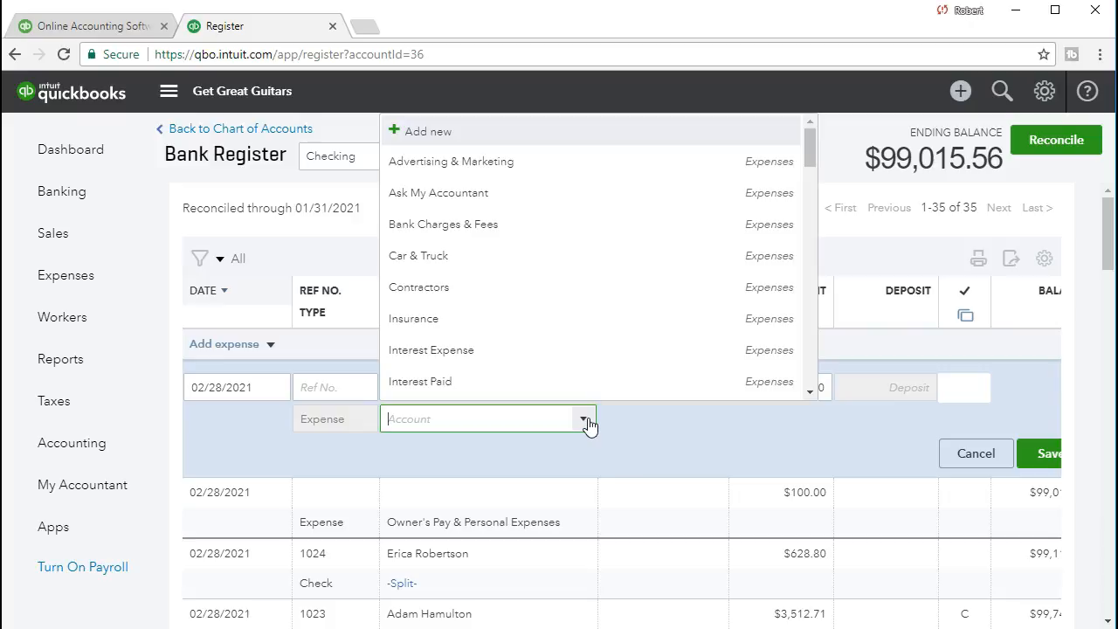
type("Bank Charges & Fees")
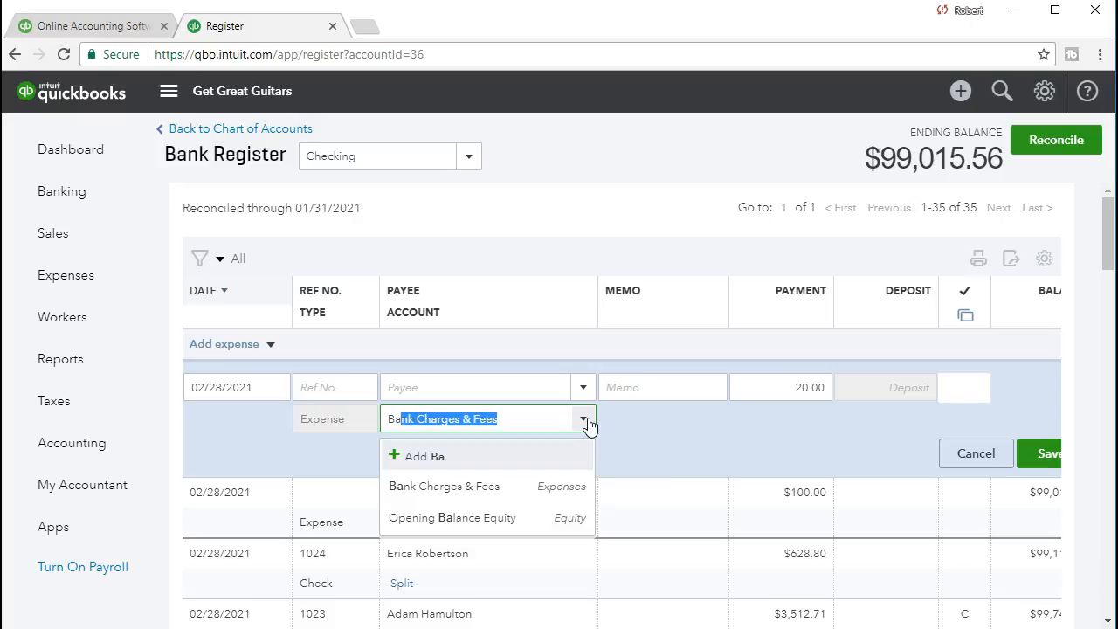
left_click(555, 490)
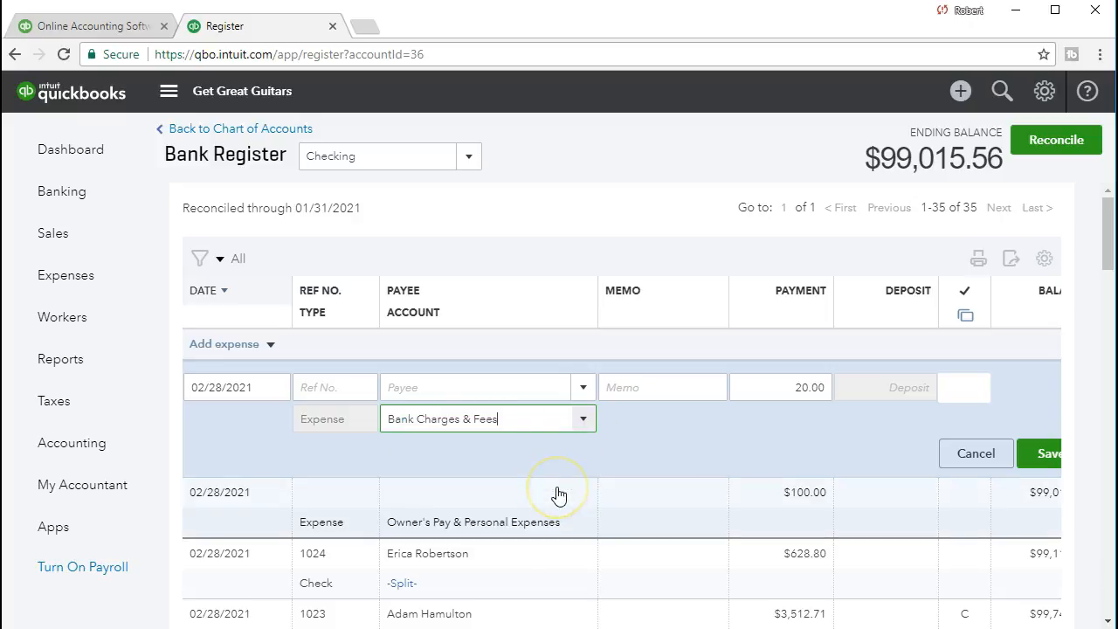
left_click(1038, 456)
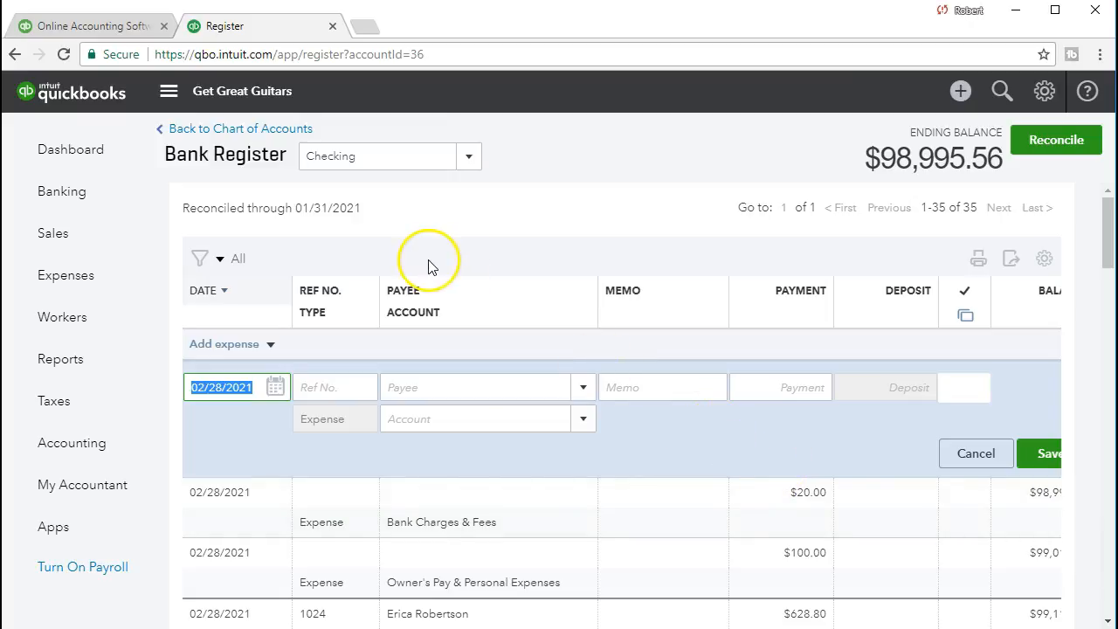
- Return to the Reconcile page, resume reconciling the Checking account and dismiss the tip about more review space
left_click(271, 131)
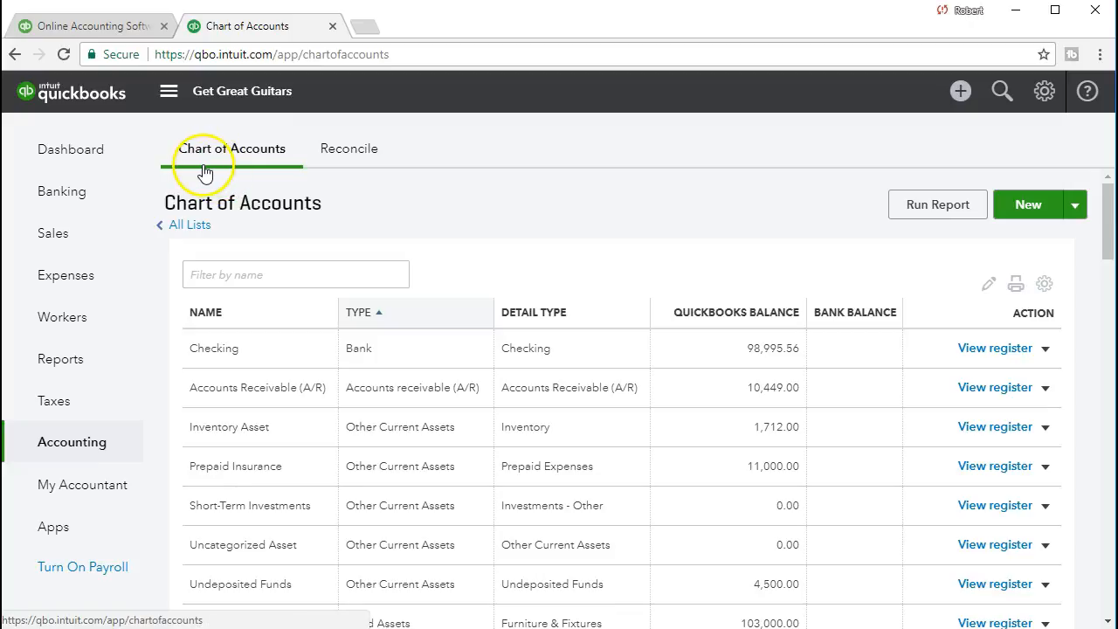
left_click(349, 164)
scroll(247, 373, "down", 3)
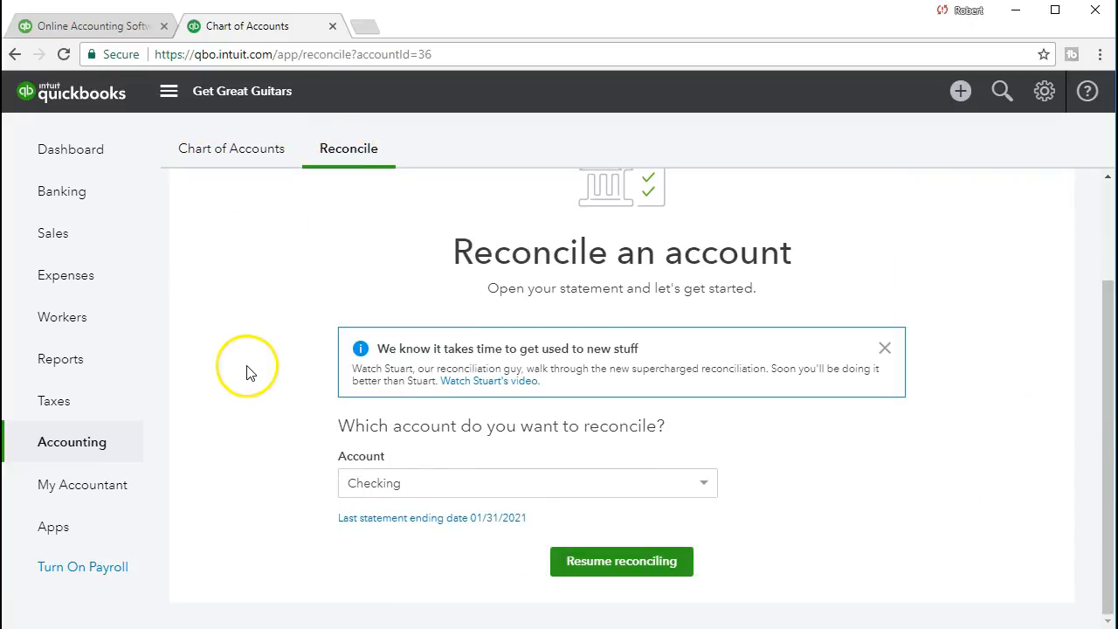
left_click(623, 569)
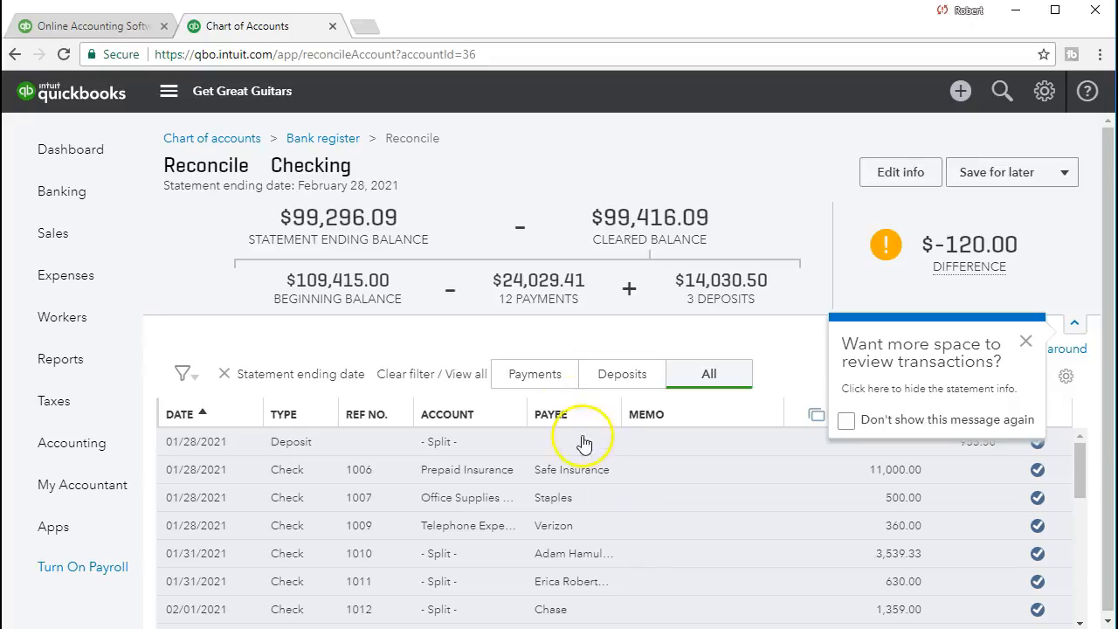
left_click(1026, 341)
- Check the Withdrawal and Bank service charges amounts in the Excel statement and return to the QuickBooks reconciliation
key("alt+Tab")
left_click_drag(597, 491, 594, 513)
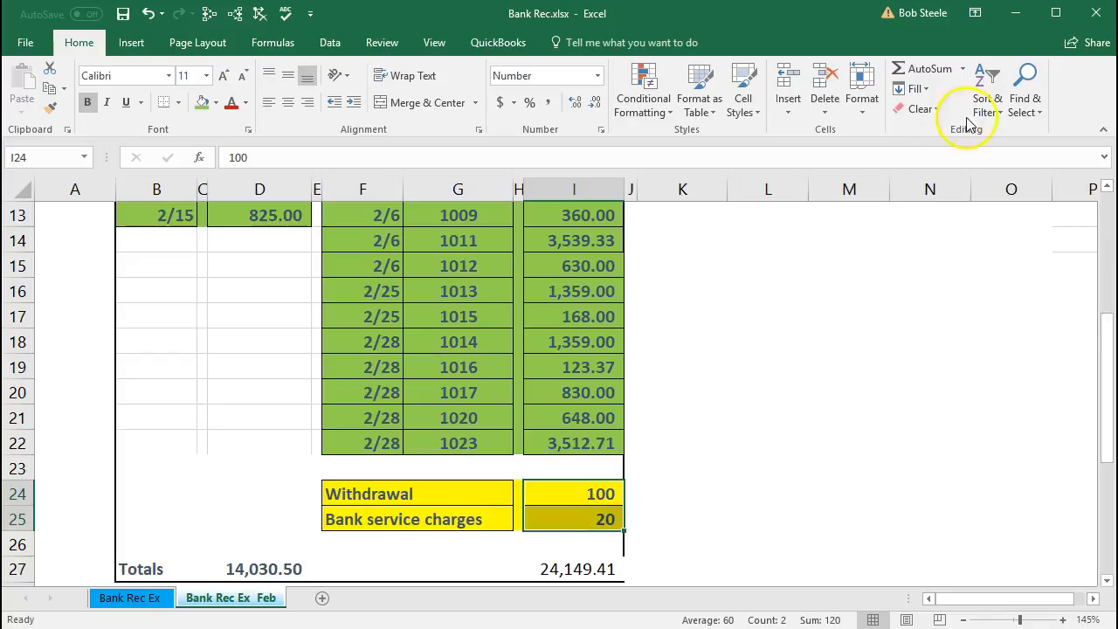
left_click(1015, 17)
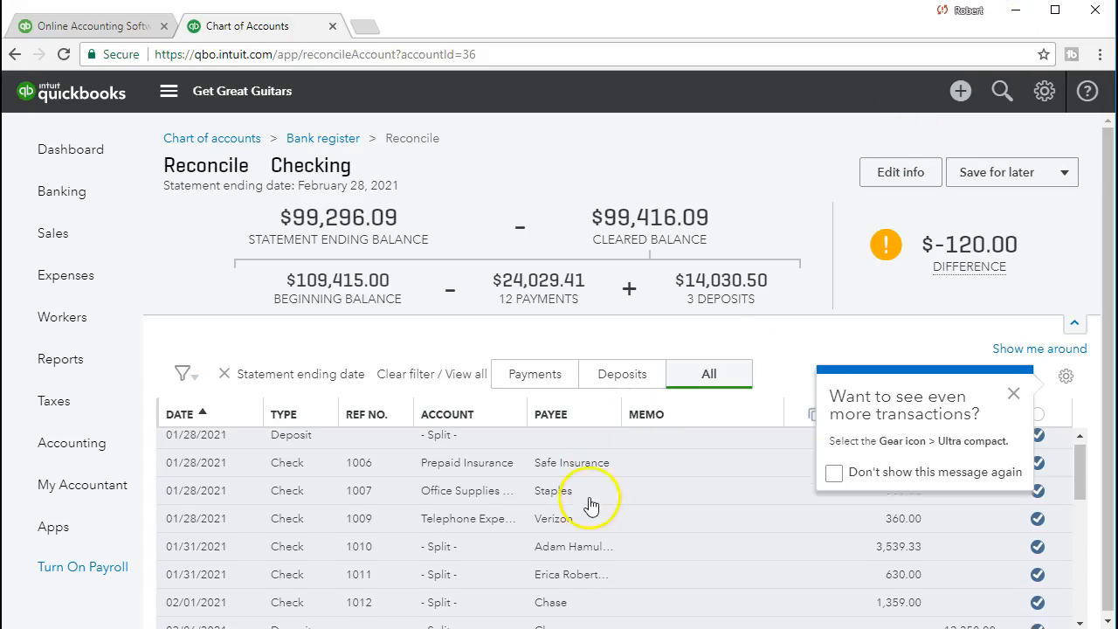
- Dismiss the tip about seeing more transactions and mark the 20.00 Bank Charges and 100.00 Owner's Pay expenses as cleared
scroll(591, 504, "down", 5)
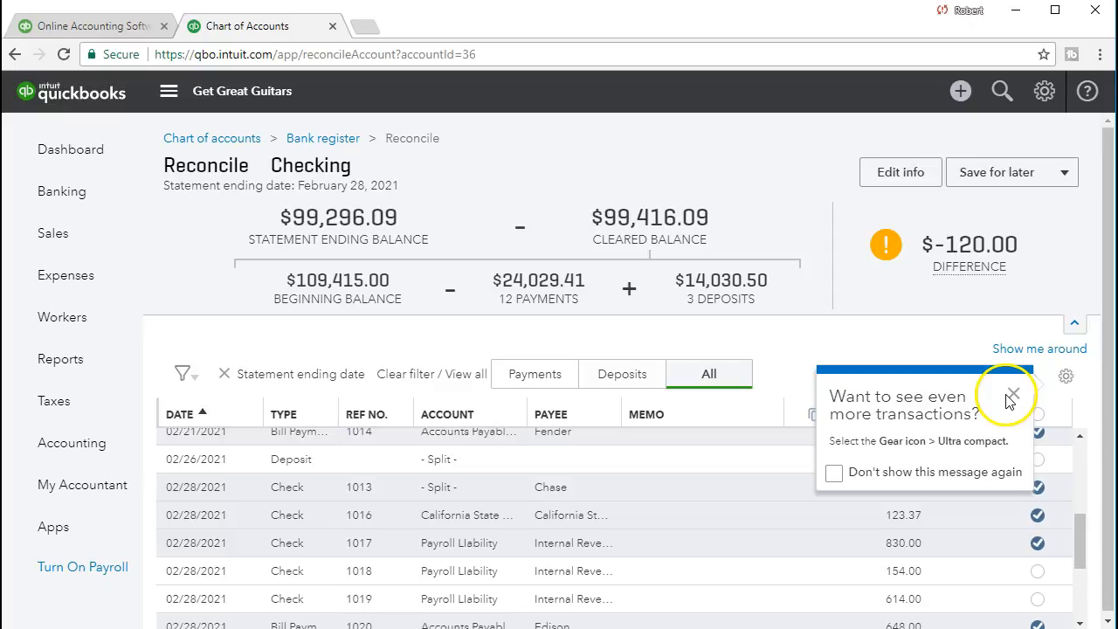
left_click(1013, 396)
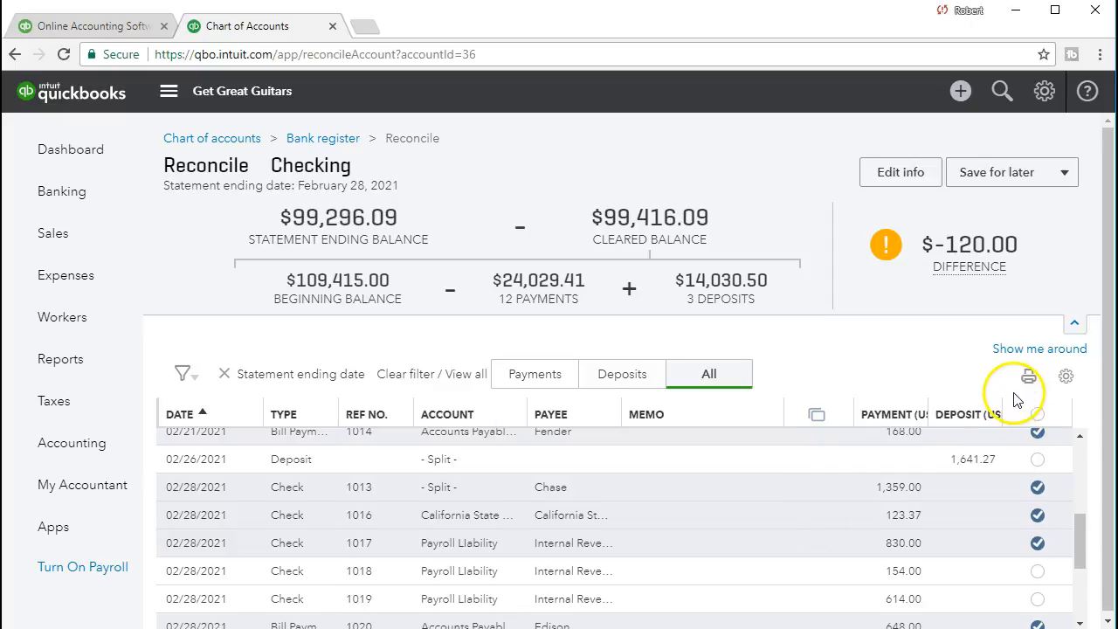
scroll(796, 493, "down", 3)
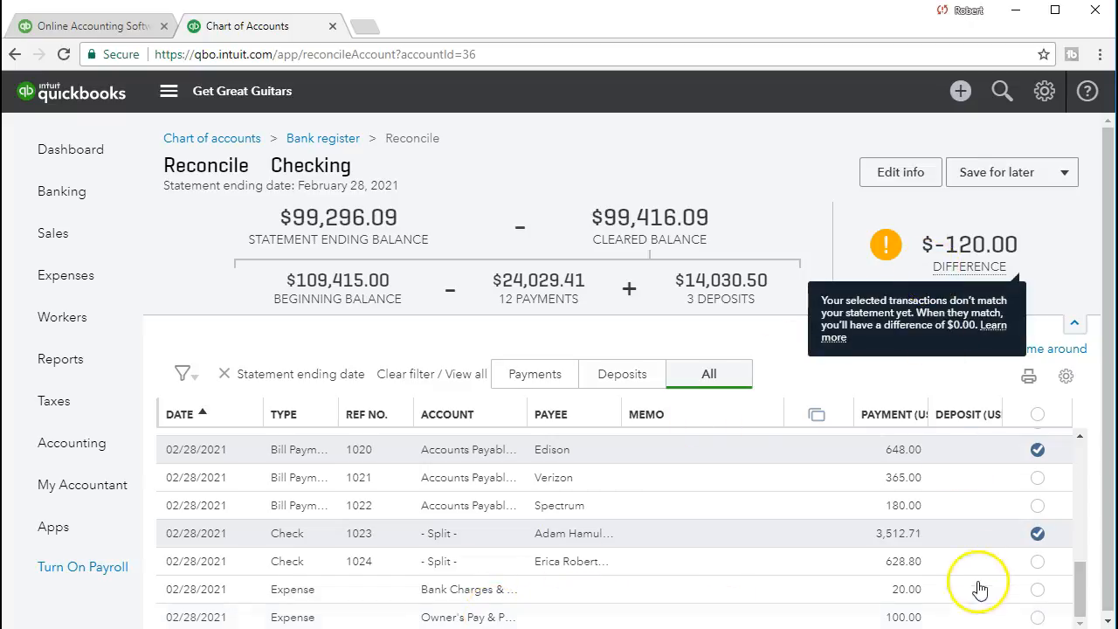
left_click(1036, 589)
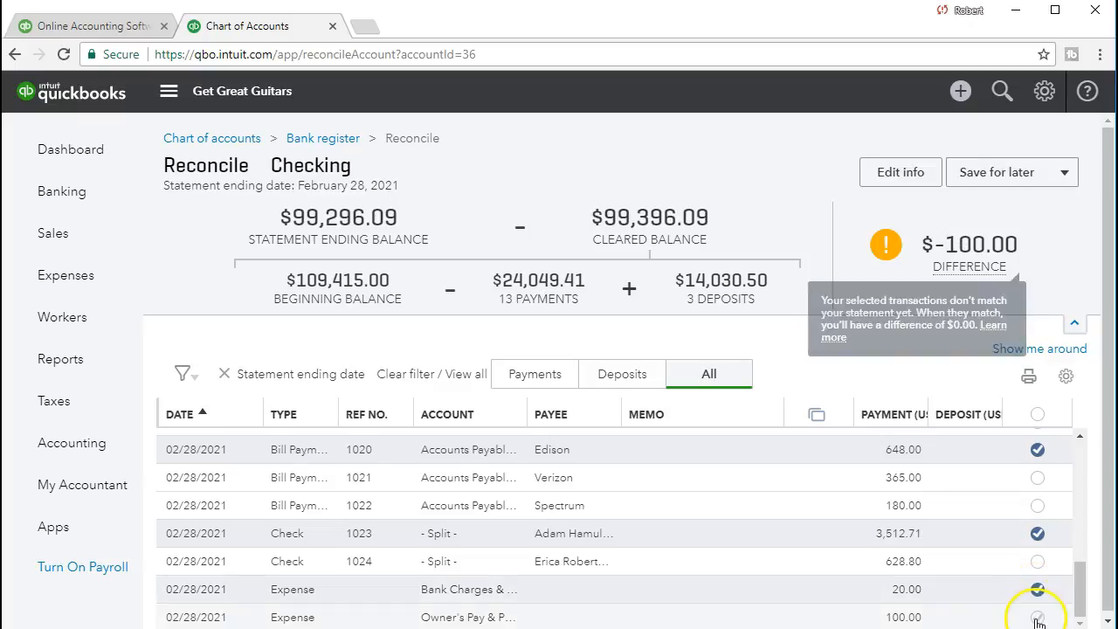
left_click(1037, 617)
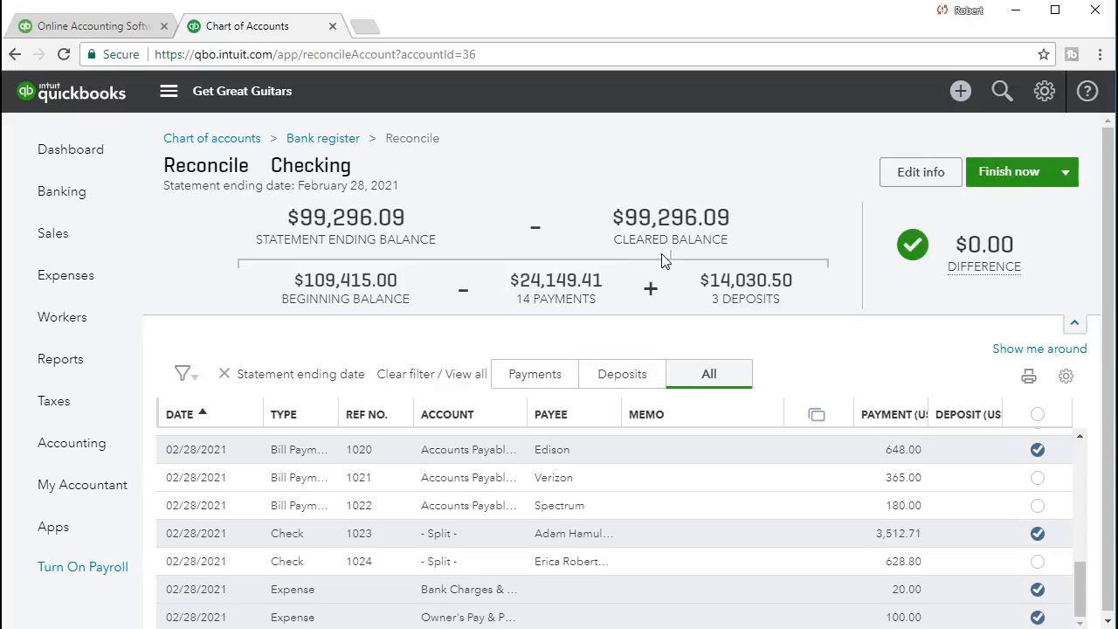
- Switch to the Excel statement and fill the Withdrawal and Bank service charges rows (F24:I25) with green
key("alt+Tab")
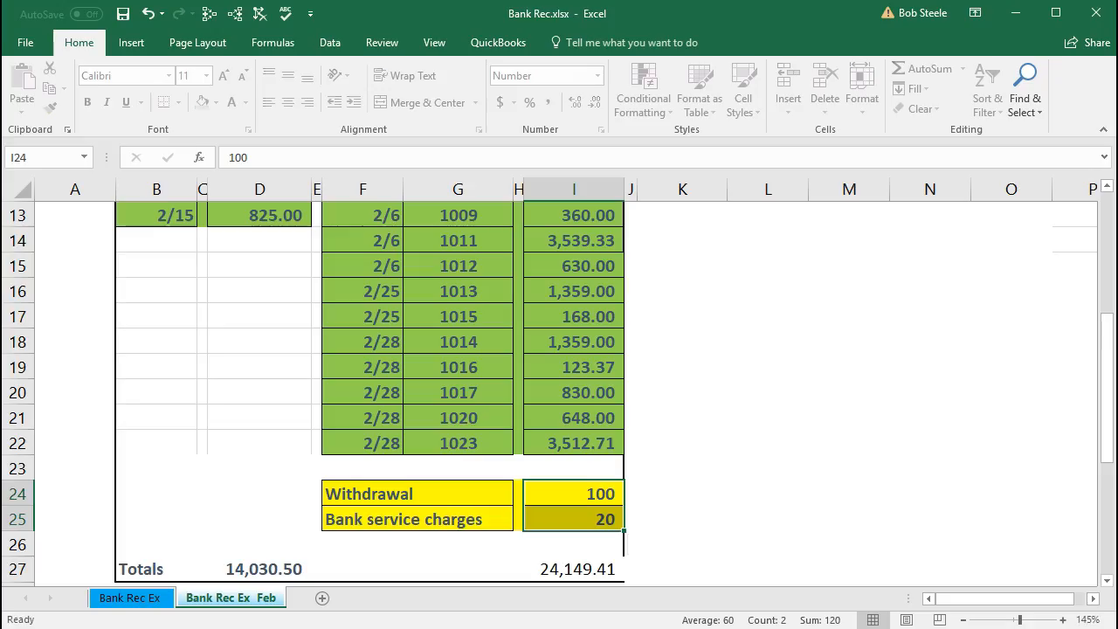
left_click_drag(437, 494, 563, 522)
left_click_drag(402, 494, 553, 516)
right_click(555, 521)
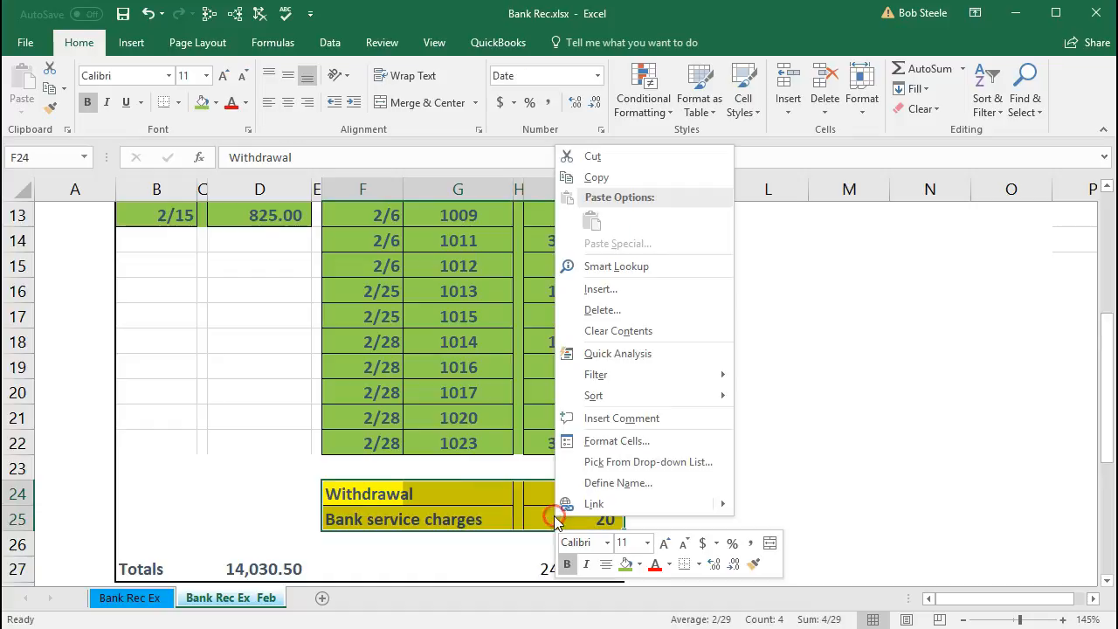
left_click(625, 563)
left_click(455, 539)
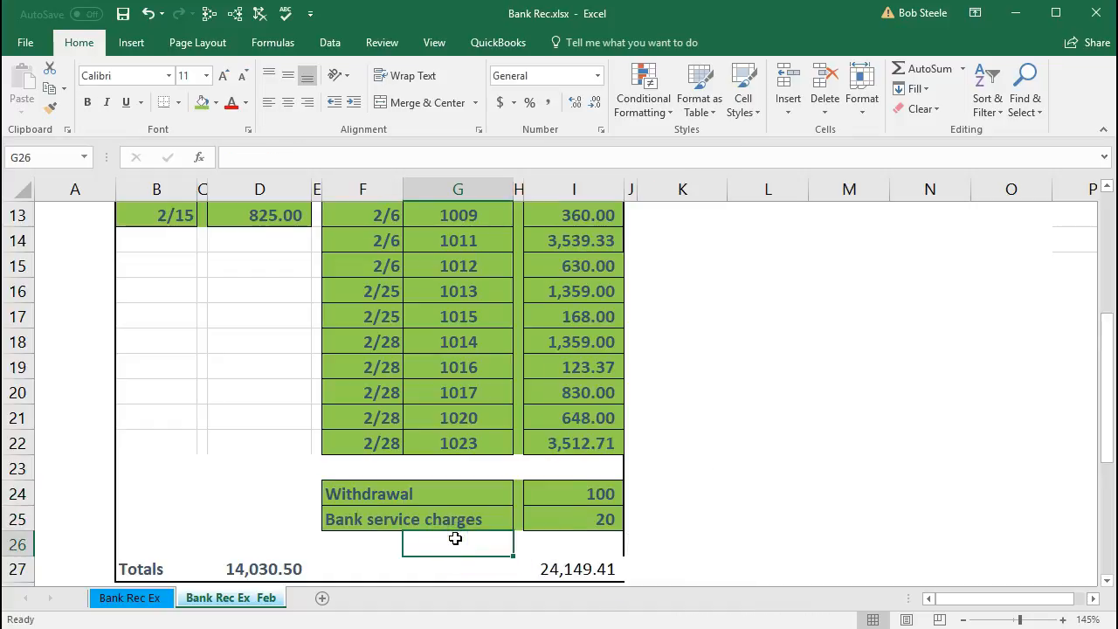
- Compare the Excel statement's summary with the QuickBooks reconciliation and review which transactions are cleared or still outstanding
scroll(801, 386, "up", 3)
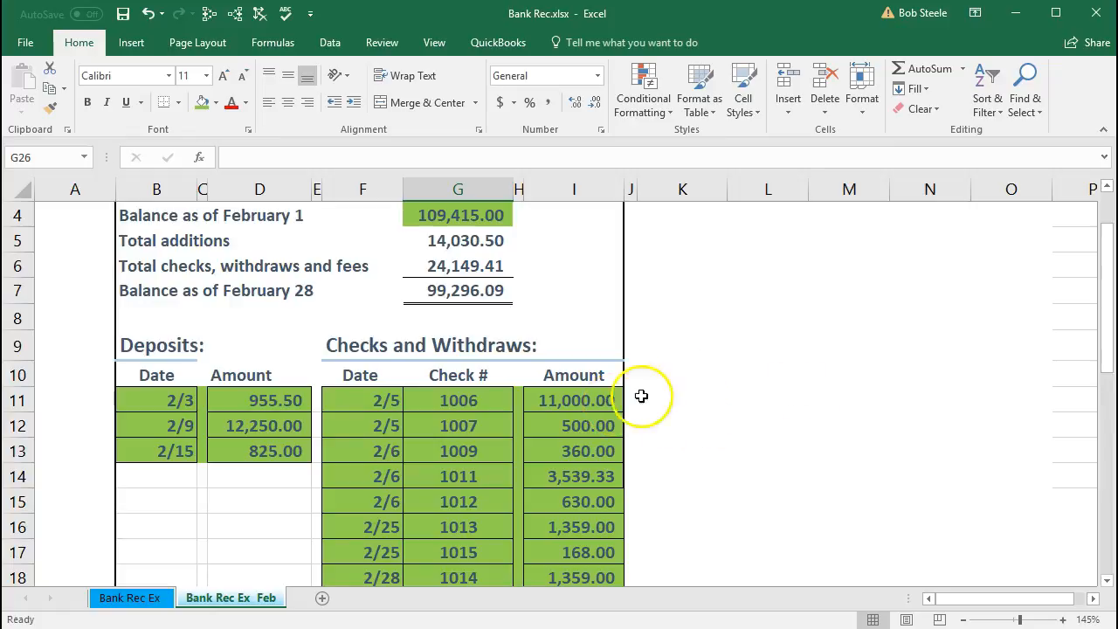
left_click(1014, 14)
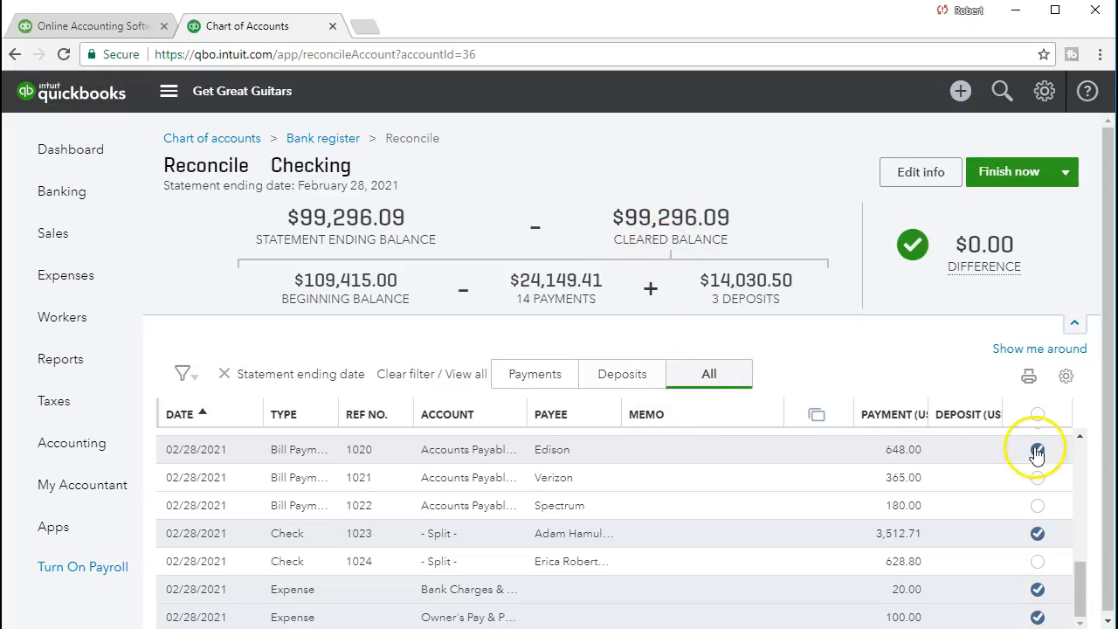
scroll(974, 552, "down", 1)
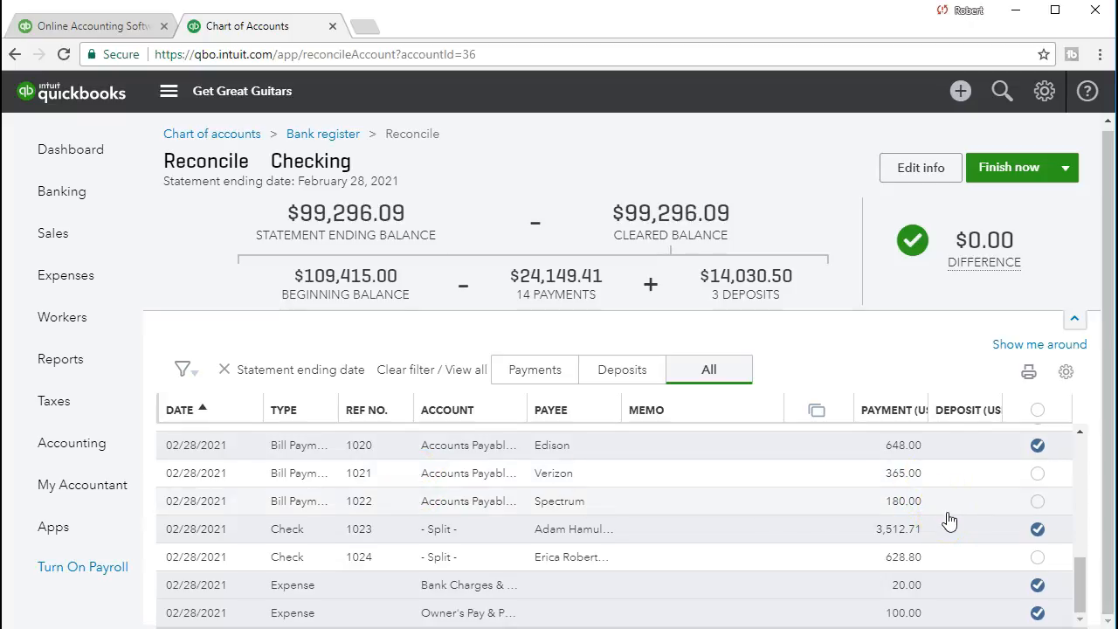
scroll(956, 531, "up", 10)
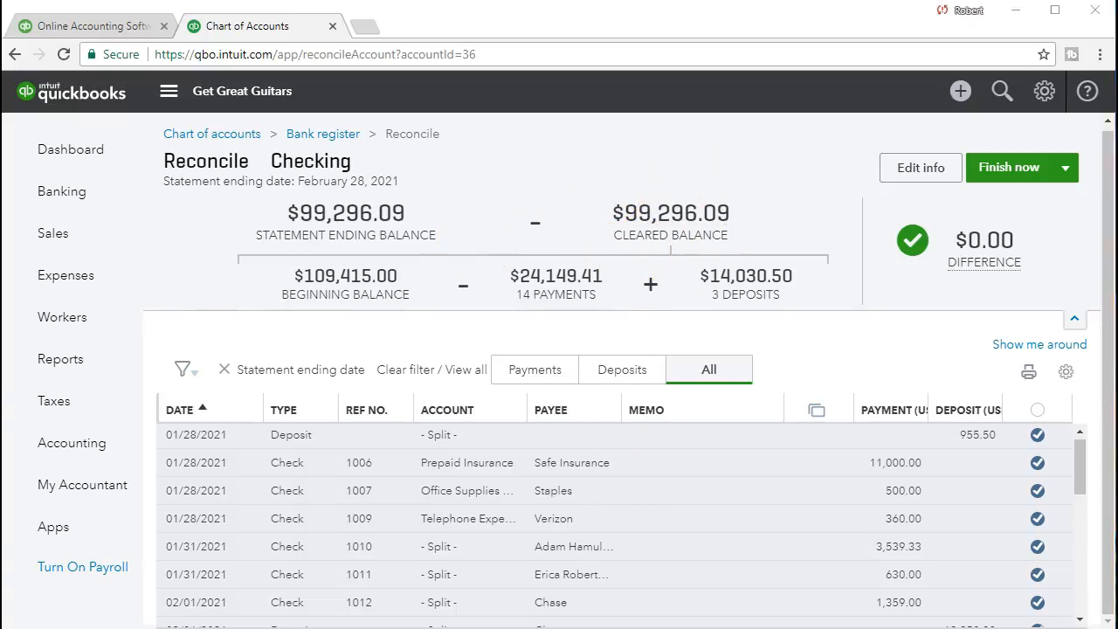
- Review the February 1 balance, the deposits and checks, and the February 28 balance on the Excel bank statement
key("alt+Tab")
left_click(520, 474)
scroll(520, 474, "up", 1)
scroll(519, 474, "up", 1)
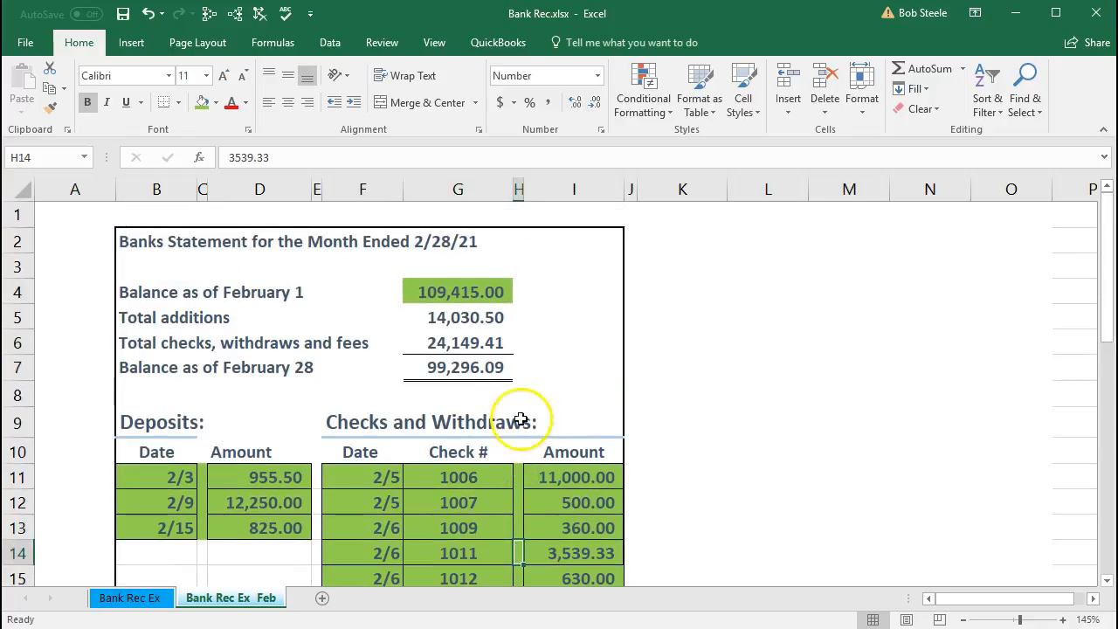
left_click(471, 291)
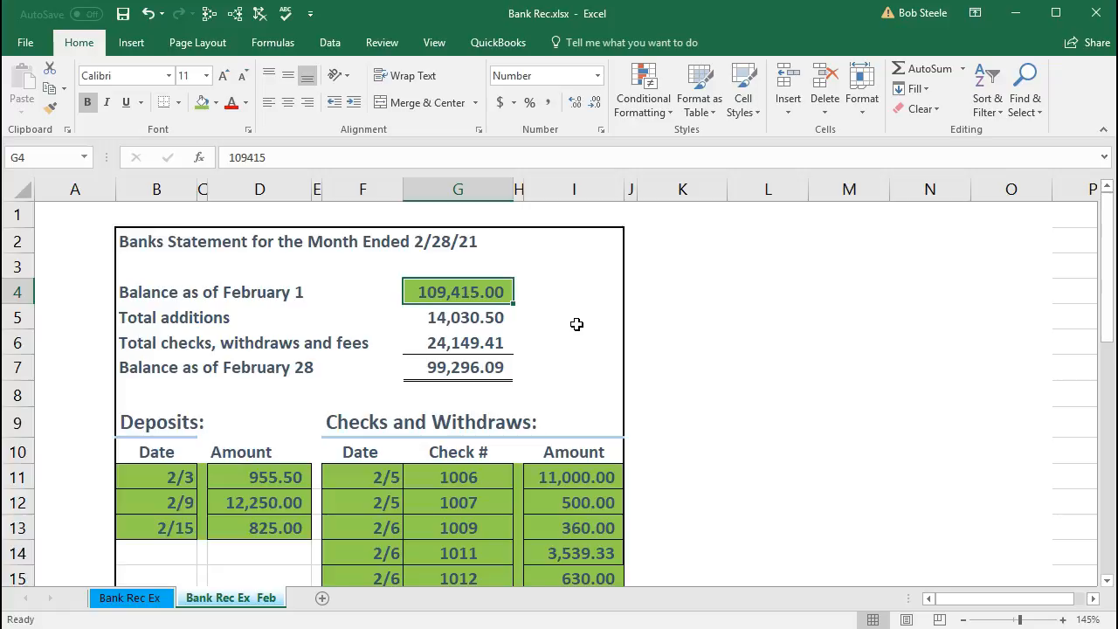
scroll(577, 324, "down", 1)
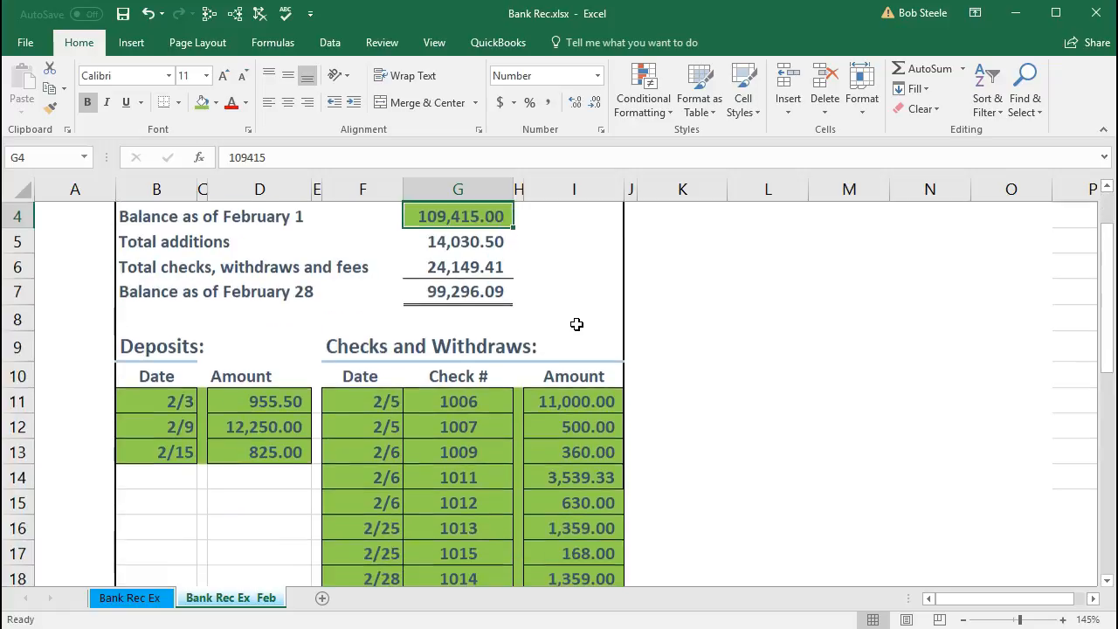
left_click_drag(175, 393, 573, 551)
scroll(573, 550, "up", 2)
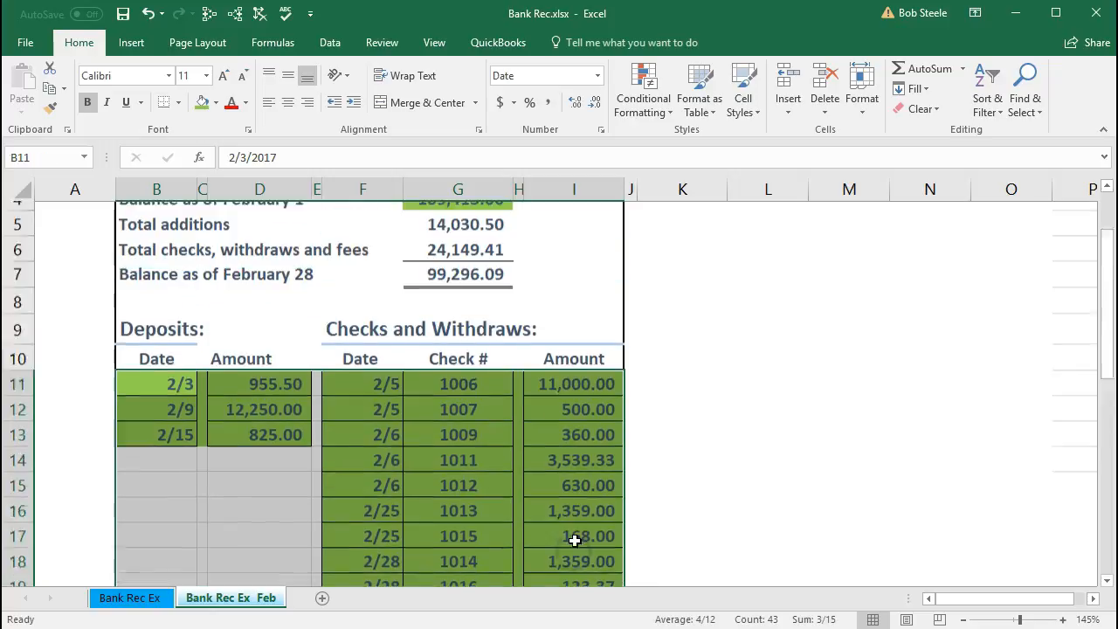
left_click(465, 316)
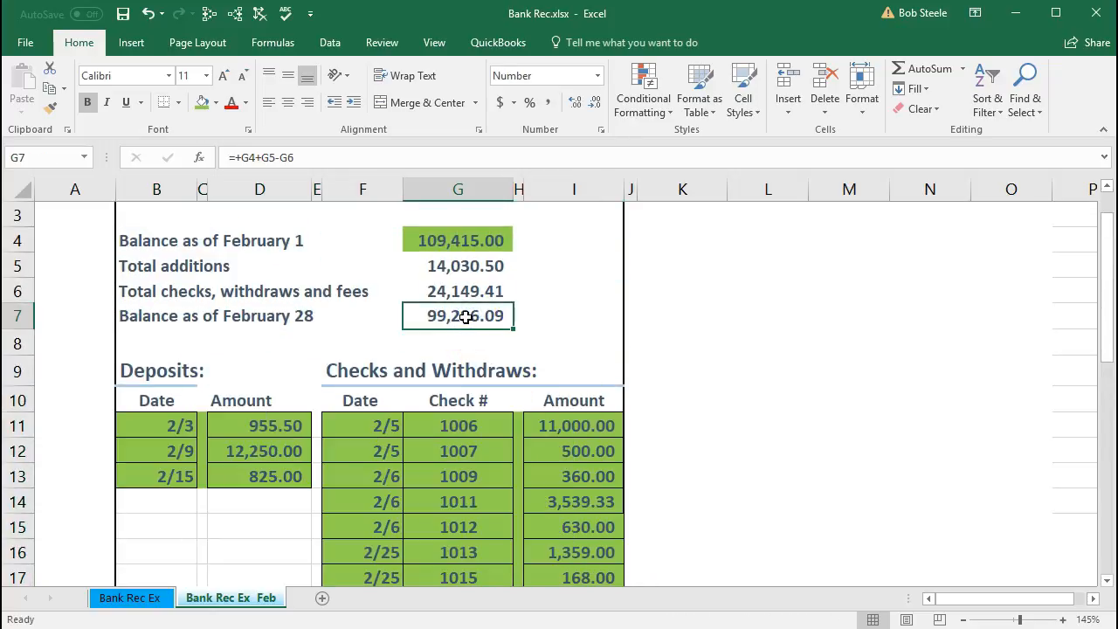
left_click(455, 241)
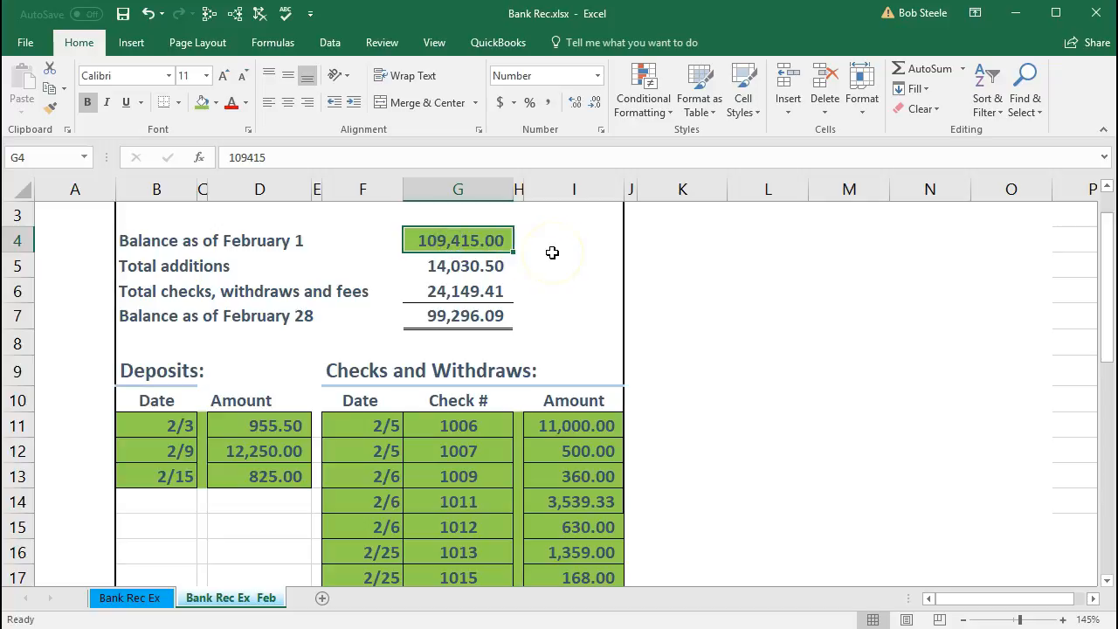
- Fill the total additions, total checks, withdraws and fees, and February 28 balance cells (G5:G7) with green
right_click(476, 267)
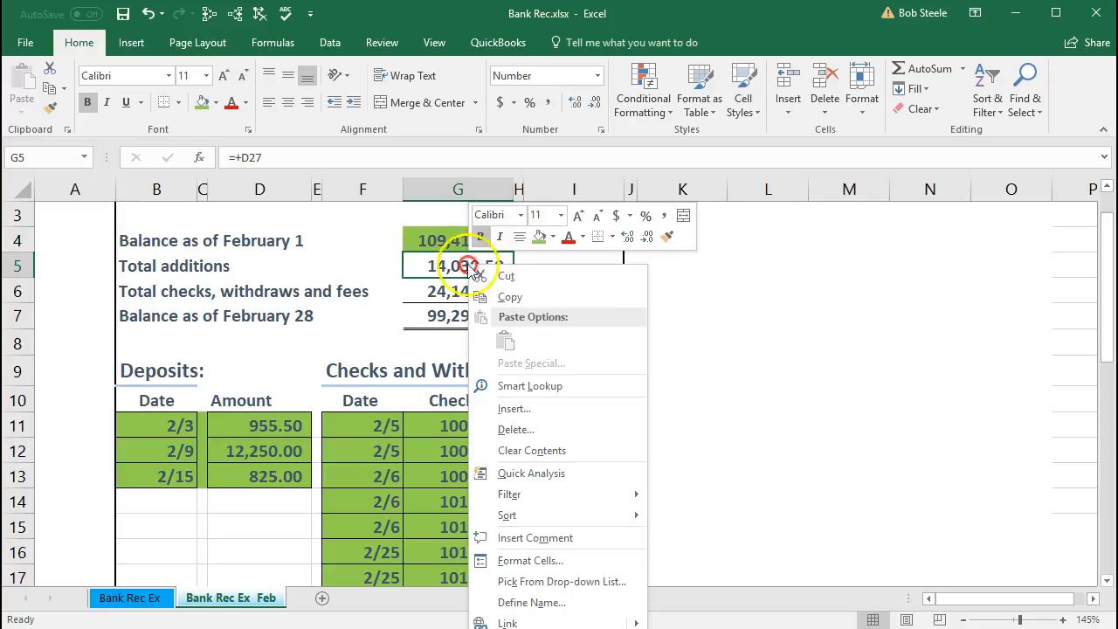
left_click(424, 276)
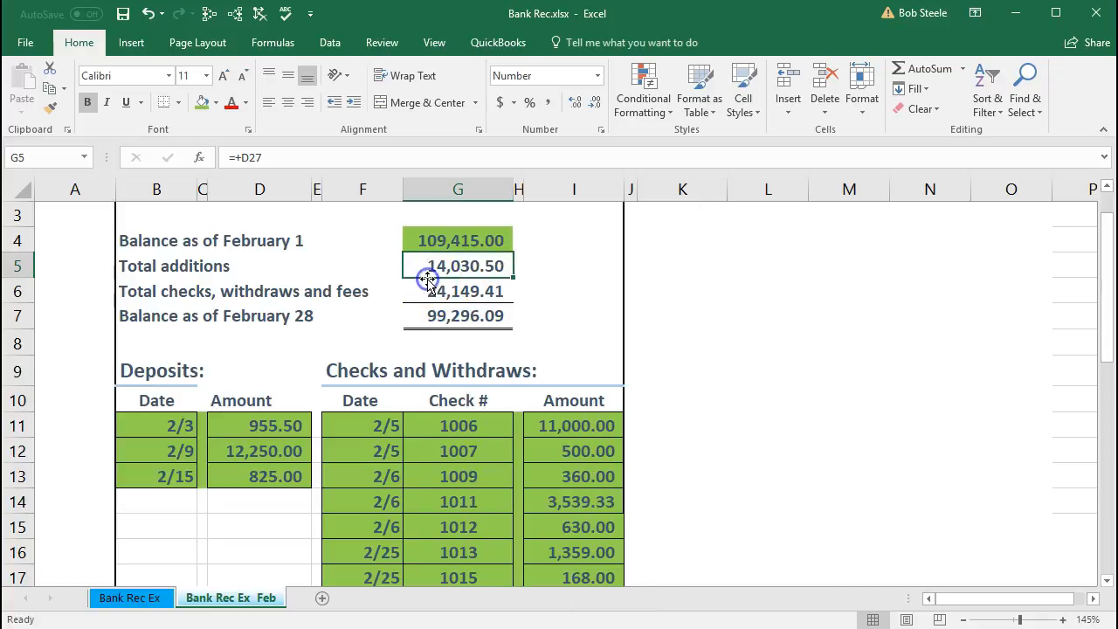
left_click(428, 288)
right_click(428, 289)
left_click(499, 257)
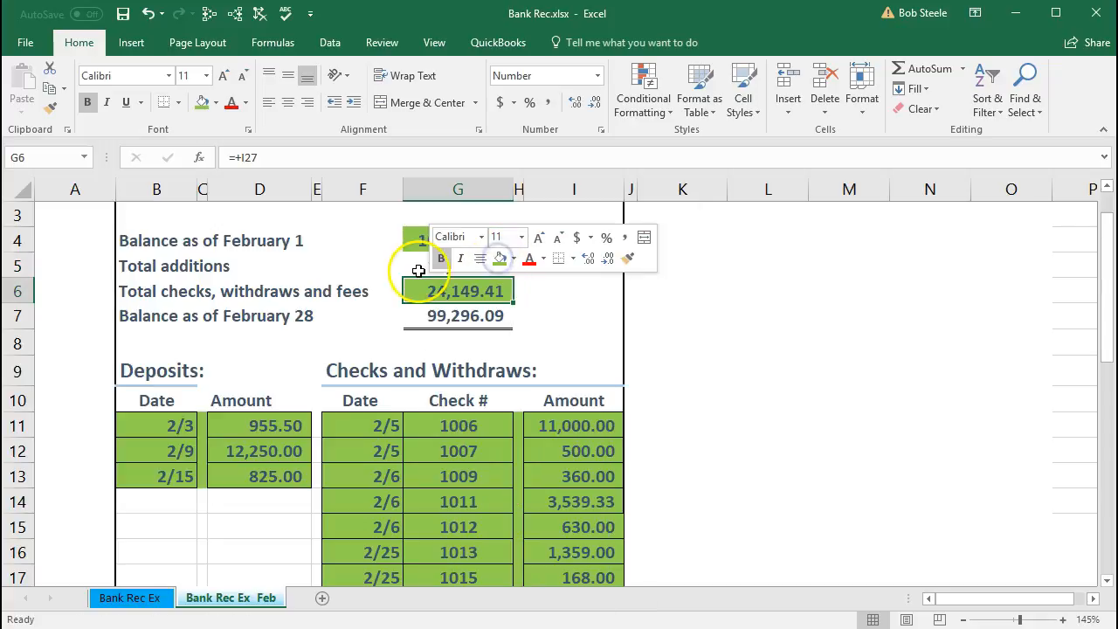
left_click(417, 271)
right_click(418, 272)
left_click(489, 239)
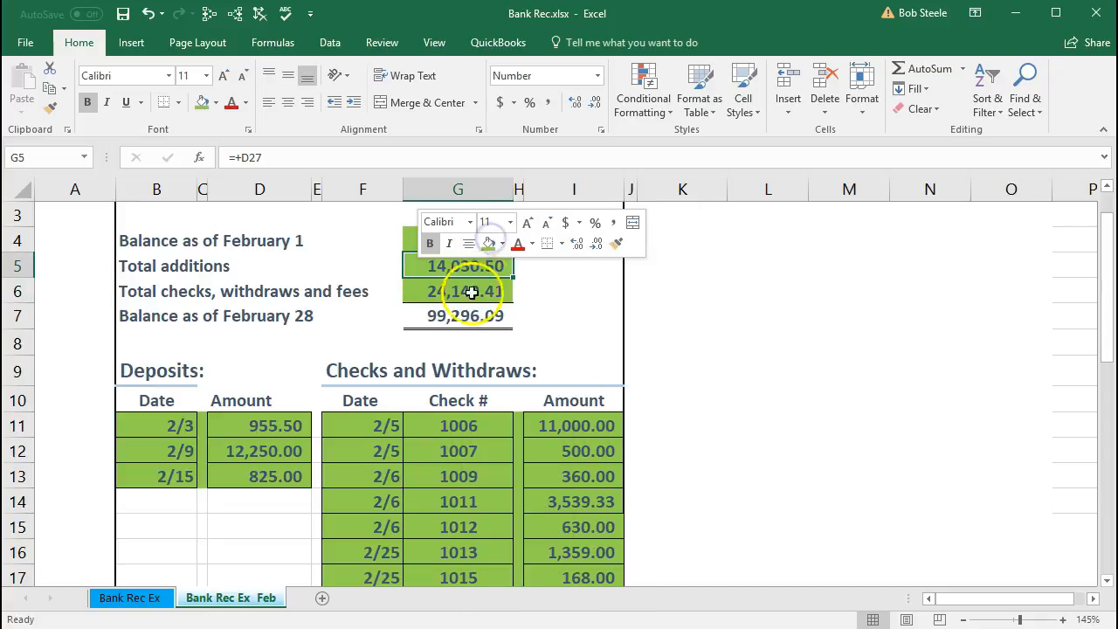
left_click(459, 315)
right_click(459, 315)
left_click(530, 288)
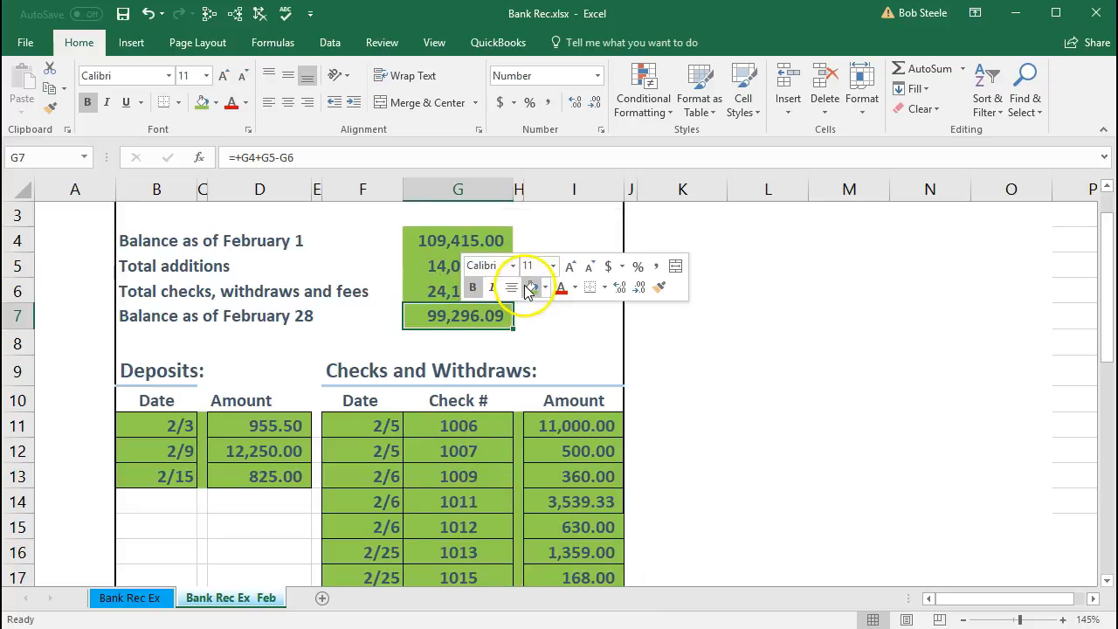
left_click(521, 333)
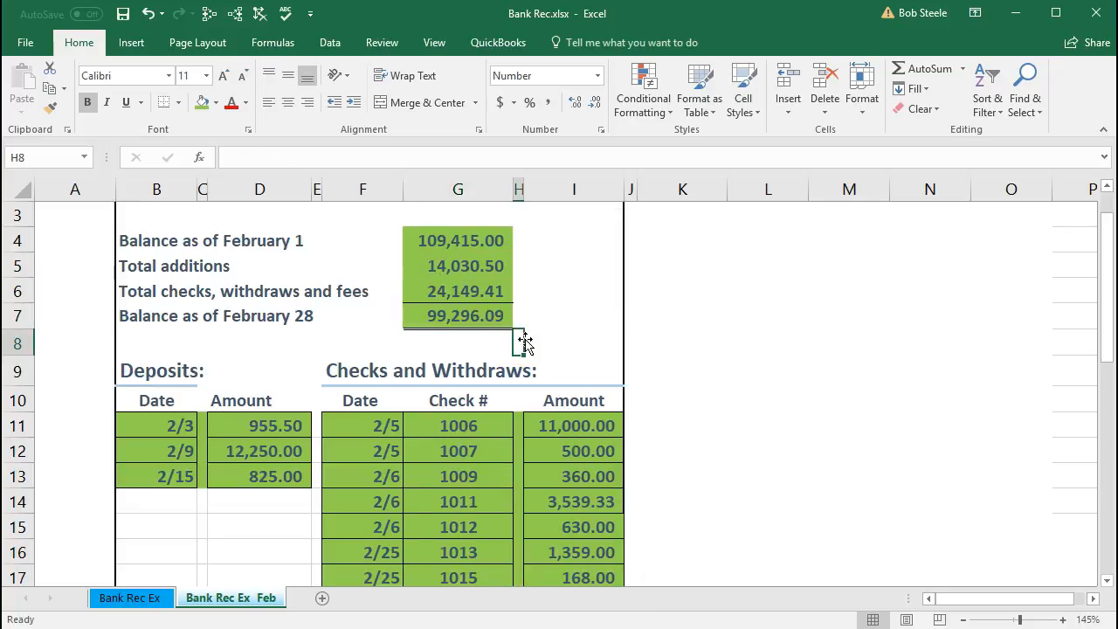
- Return to QuickBooks, finish the Checking account reconciliation and close the success message without viewing the report
key("alt+Tab")
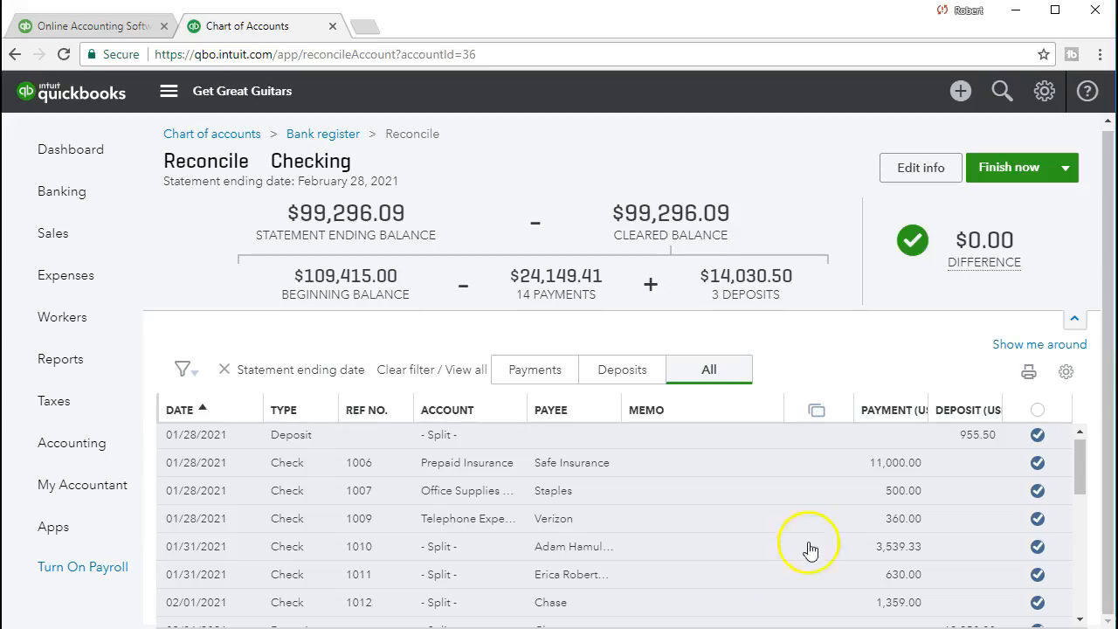
scroll(807, 524, "down", 3)
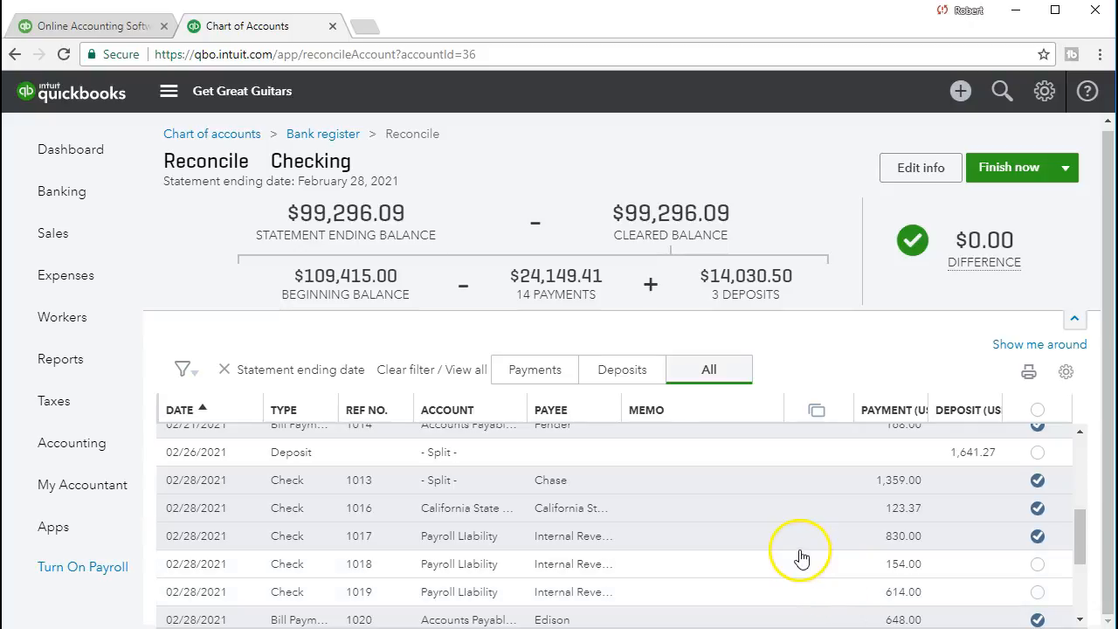
left_click(1004, 174)
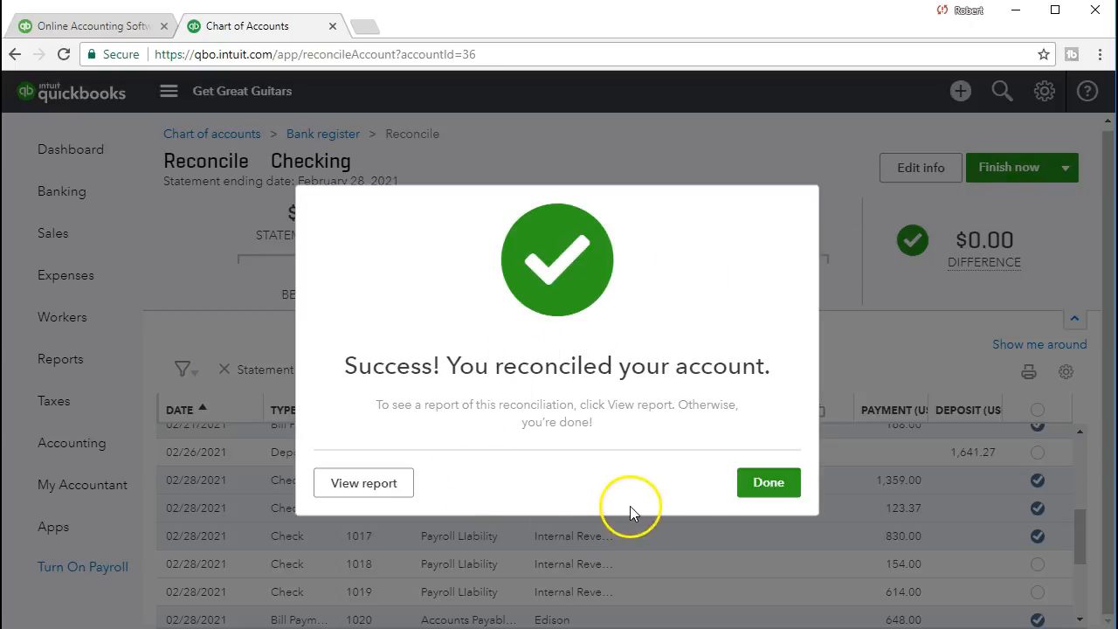
left_click(751, 483)
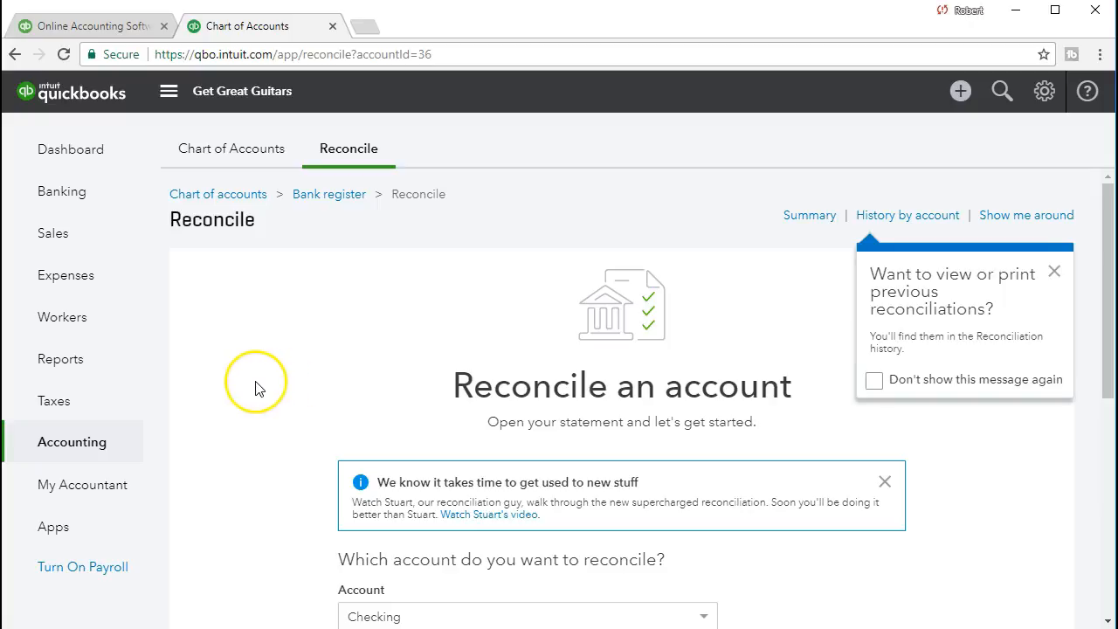
- Find the Reconciliation Reports among the reports and open the Checking report for the statement ending 02/28/2021
left_click(94, 360)
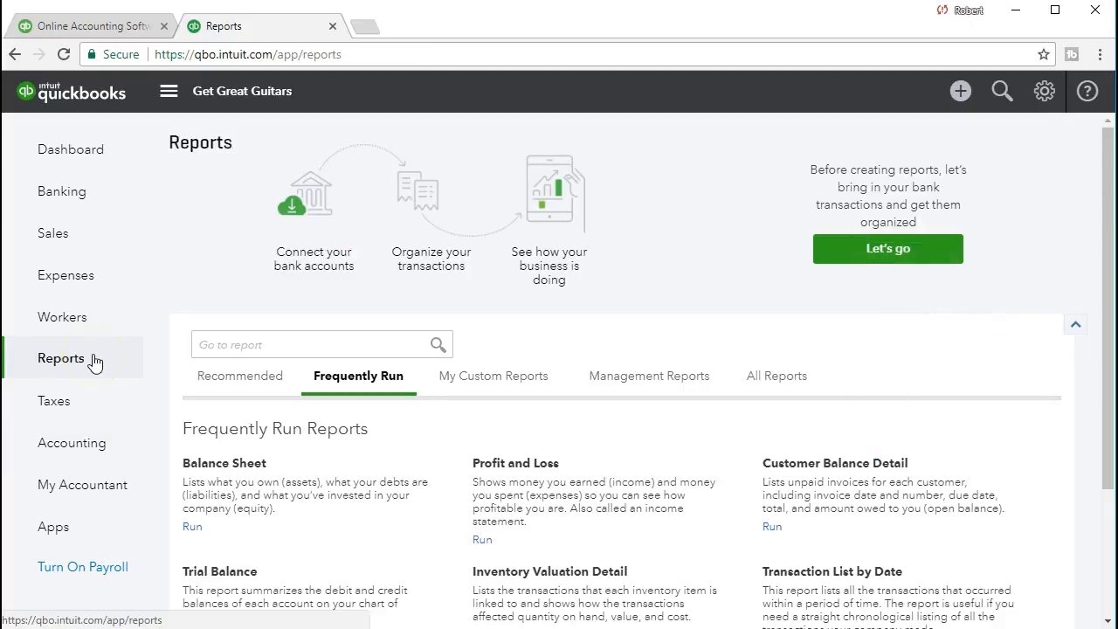
left_click(305, 344)
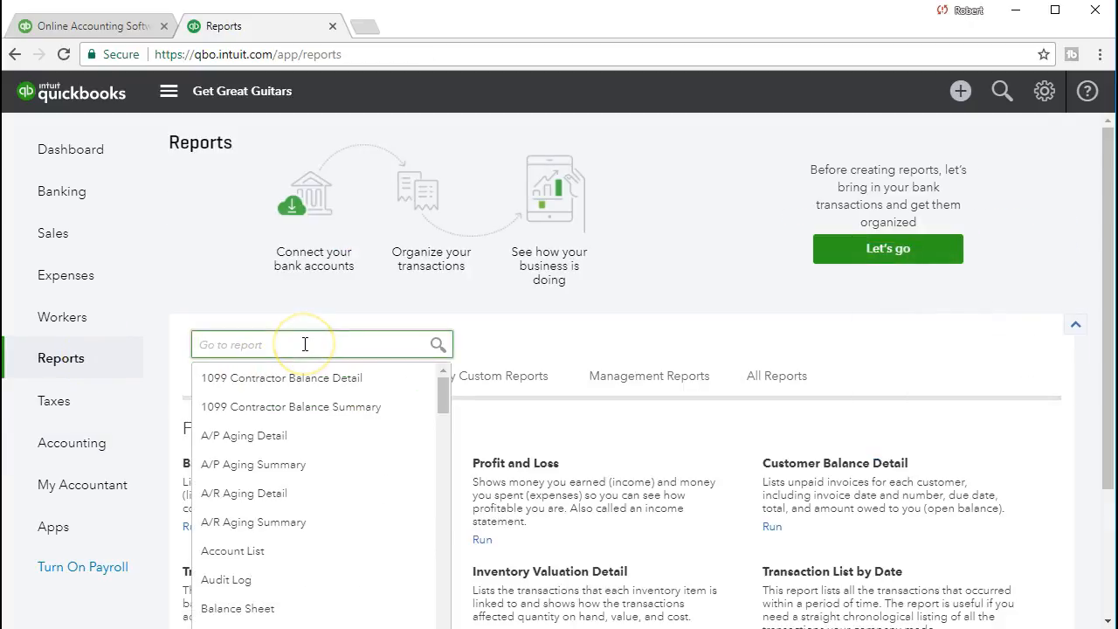
type("ban")
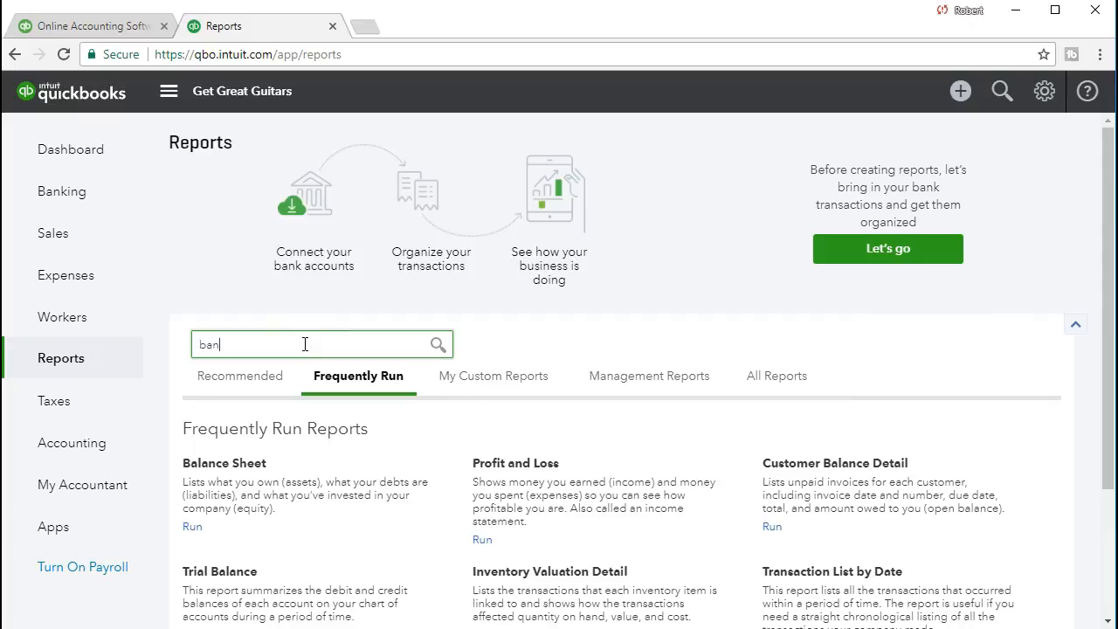
left_click(153, 529)
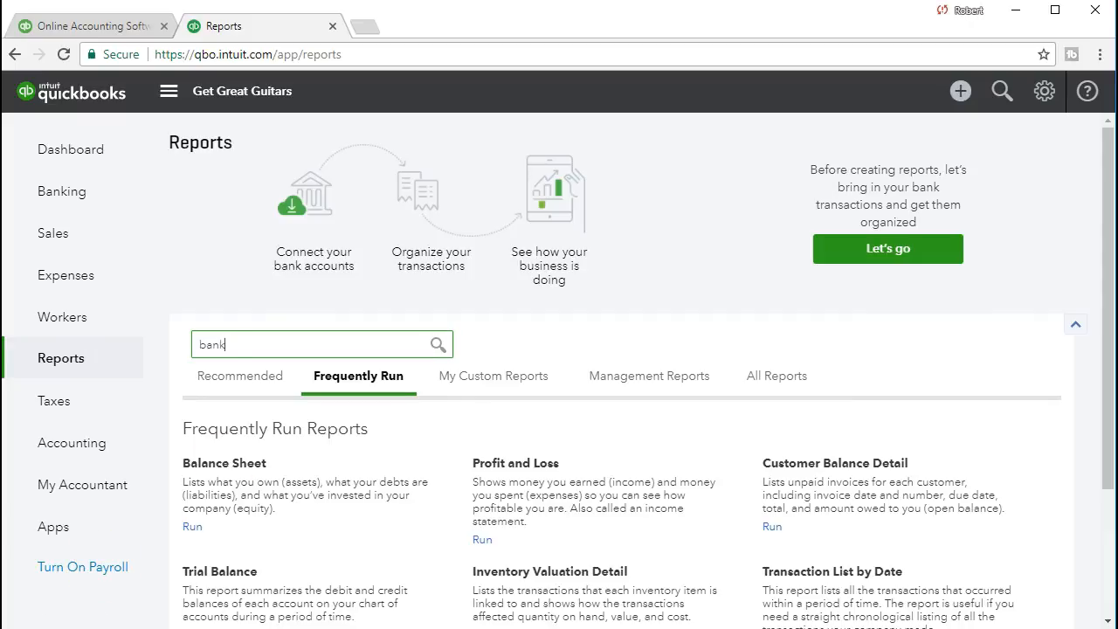
left_click(262, 343)
type("re")
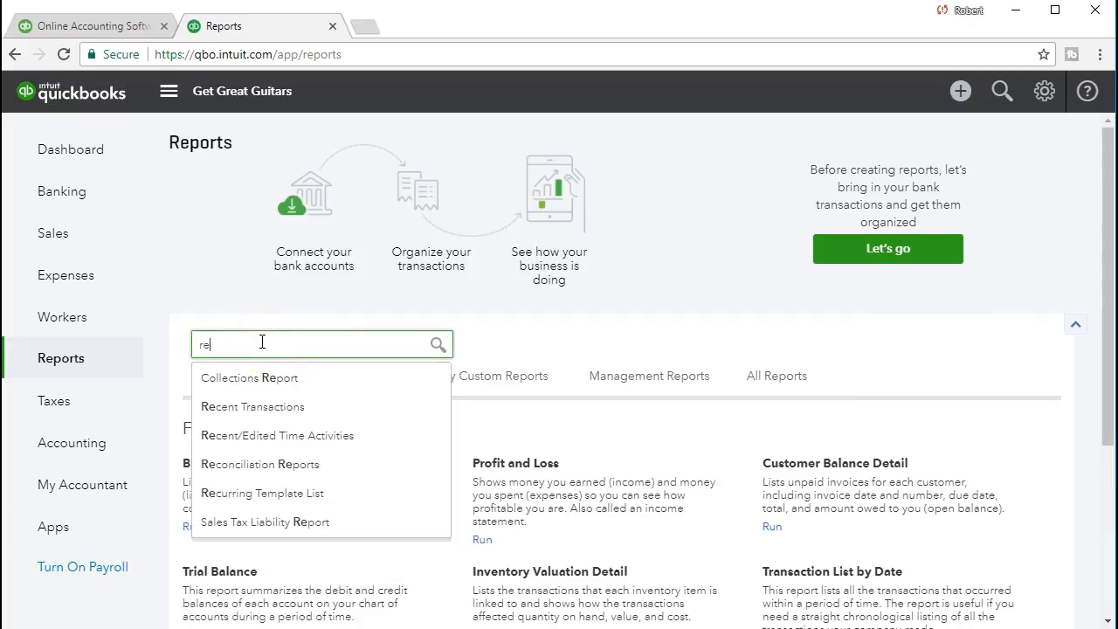
type("c")
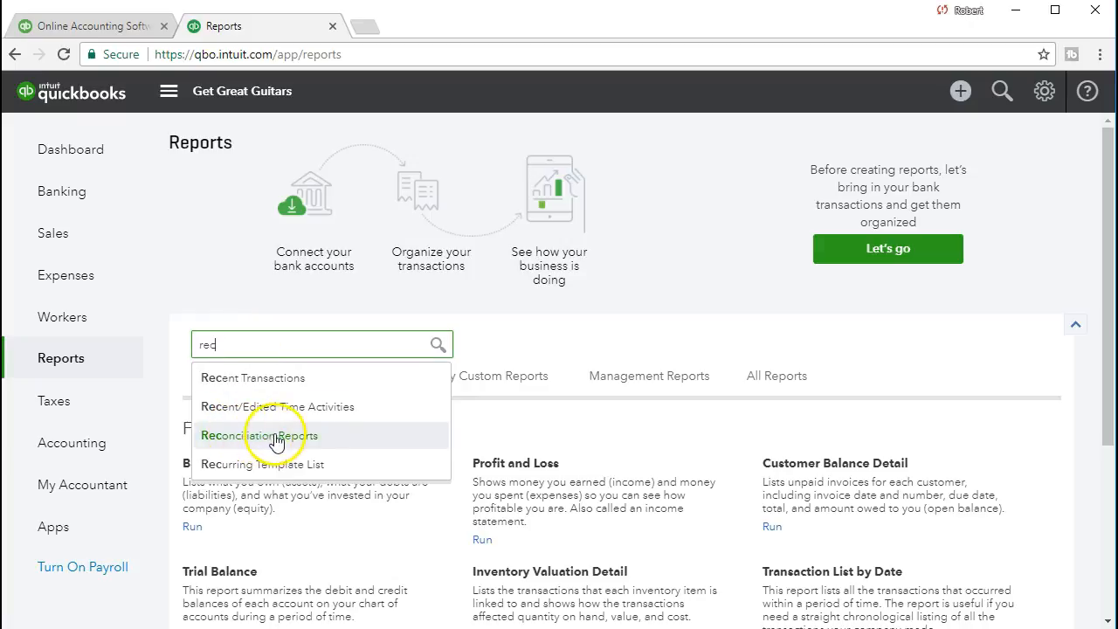
left_click(314, 441)
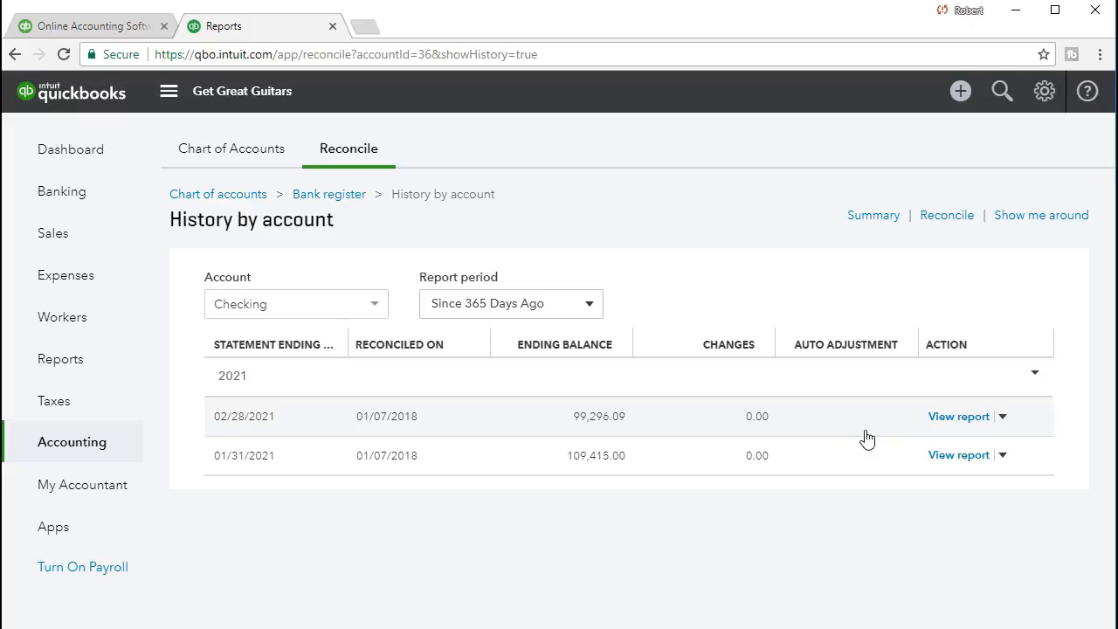
left_click(937, 430)
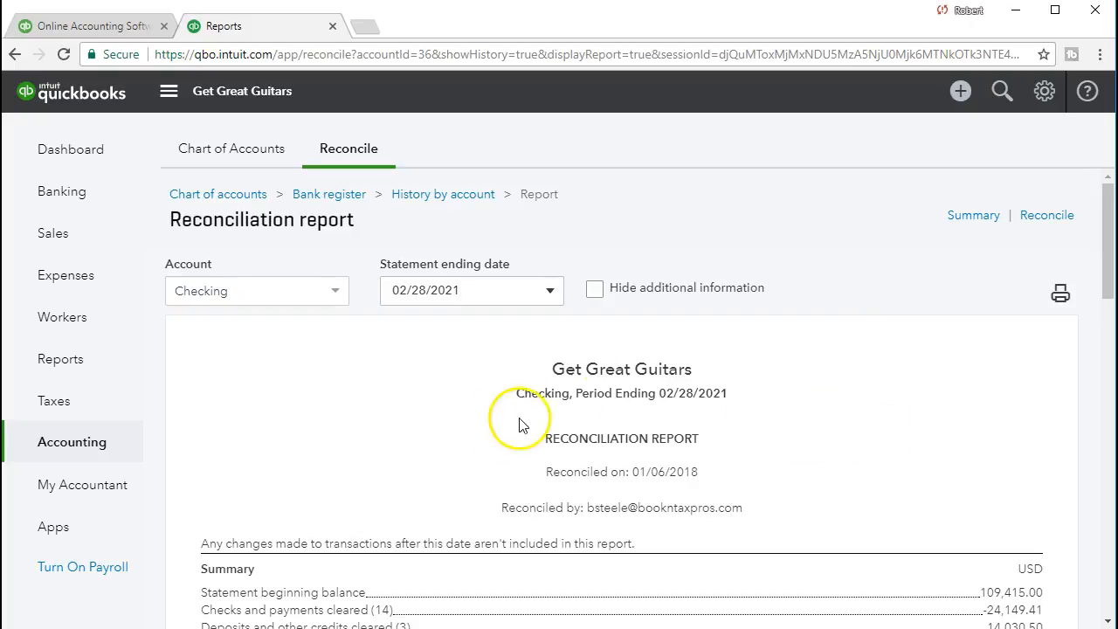
- Compare the reconciliation report's summary with the balances on the Excel bank statement, including the February 28 balance, and return to QuickBooks
scroll(461, 450, "down", 1)
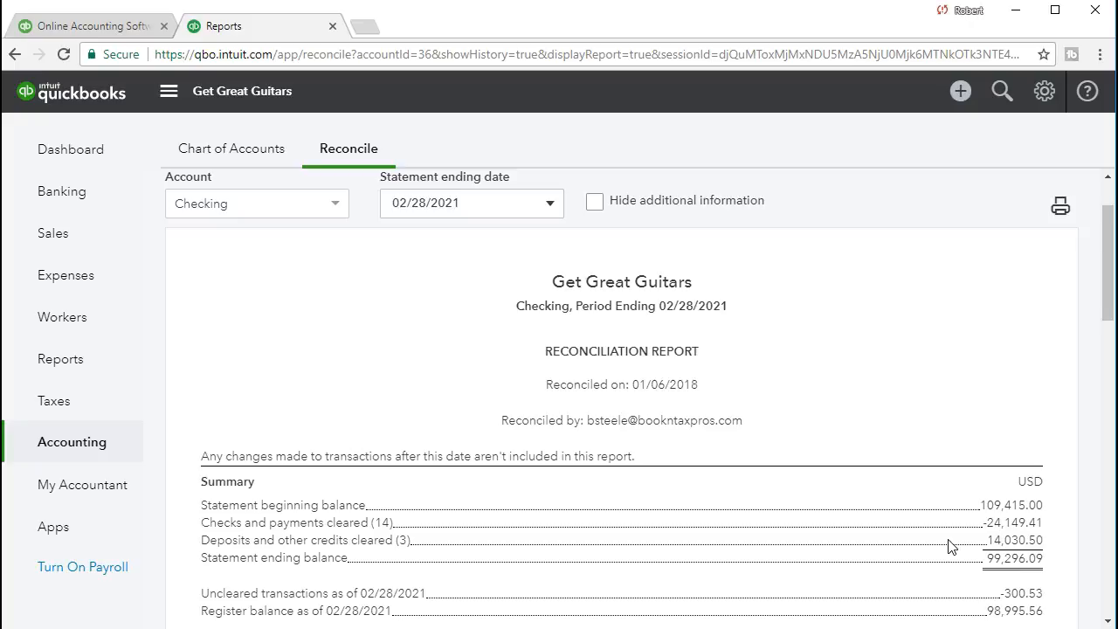
scroll(966, 568, "down", 1)
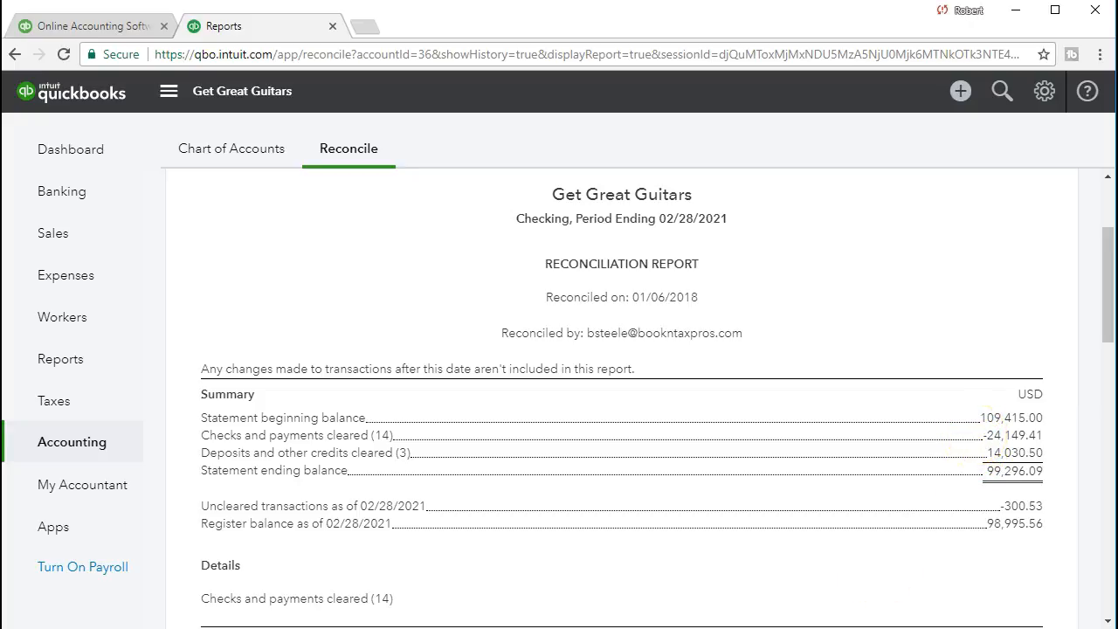
key("alt+Tab")
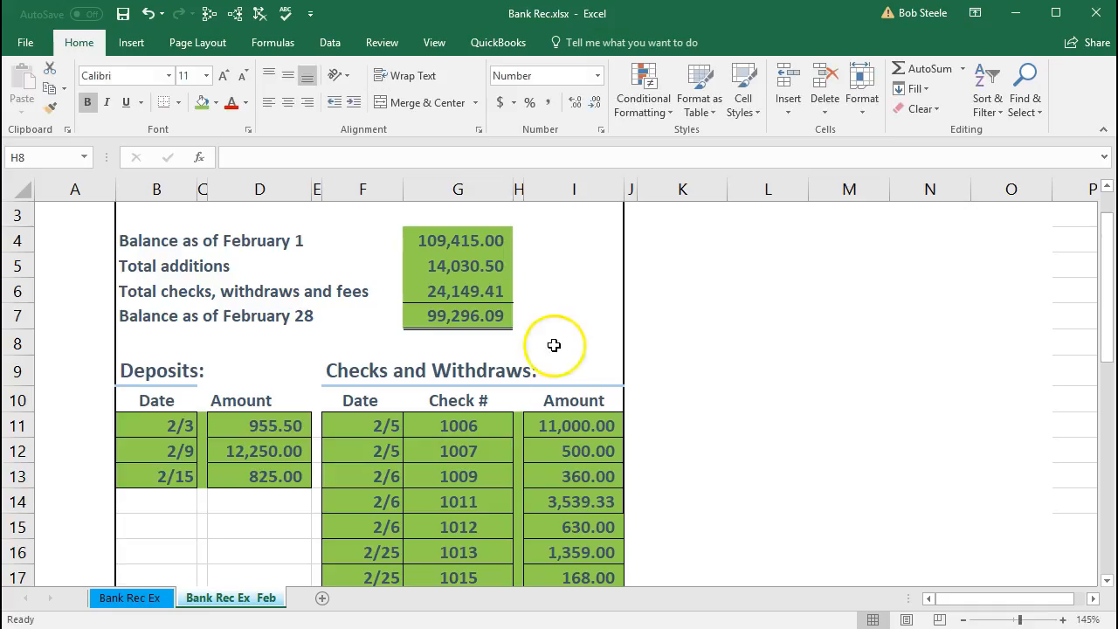
left_click(487, 319)
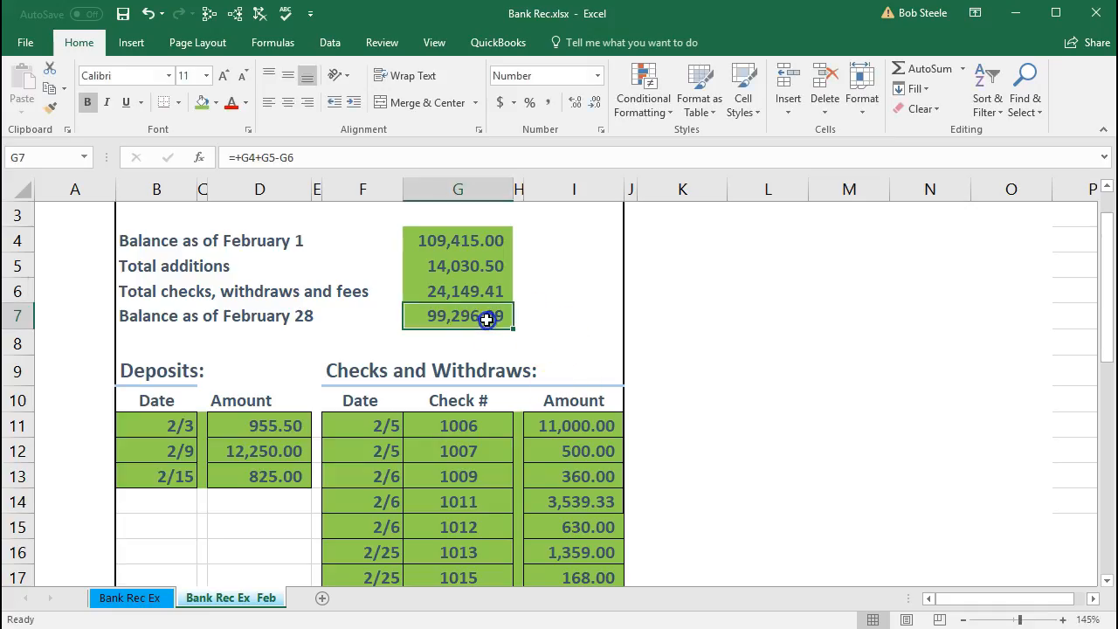
left_click(1015, 16)
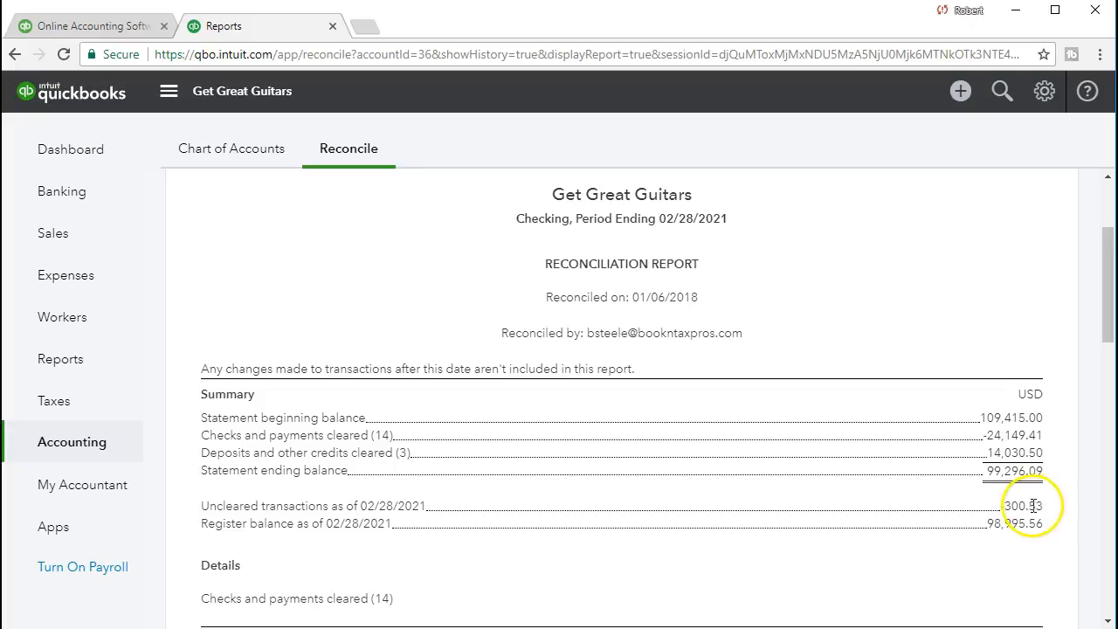
- Review the report's details: cleared checks and payments, cleared deposits, and the uncleared checks and deposits as of 02/28/2021
scroll(550, 550, "down", 1)
scroll(550, 550, "down", 1)
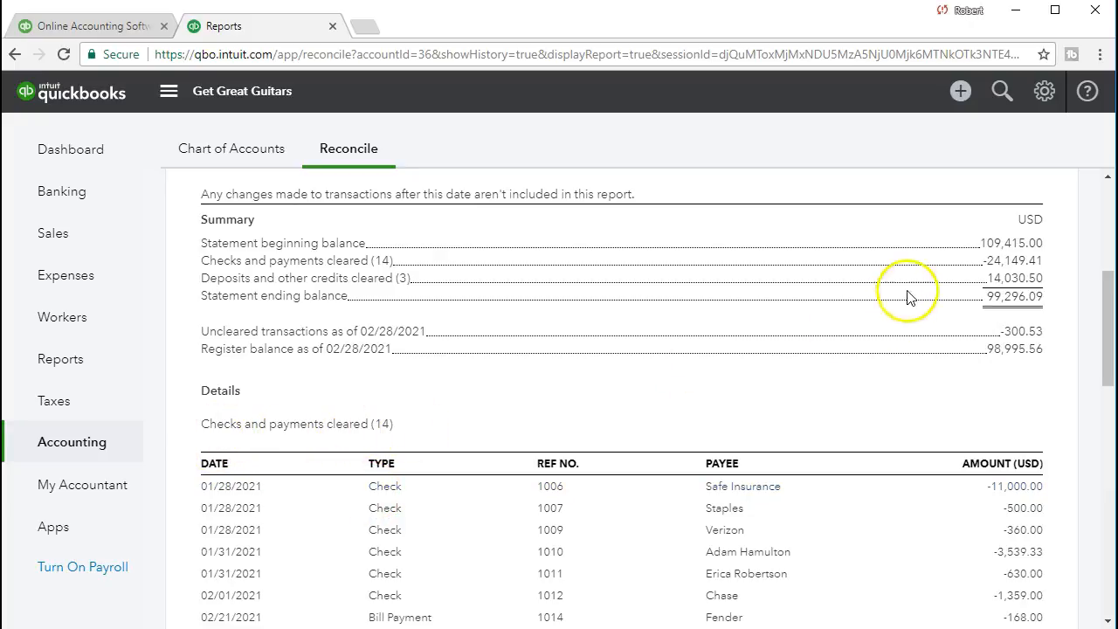
scroll(829, 420, "down", 5)
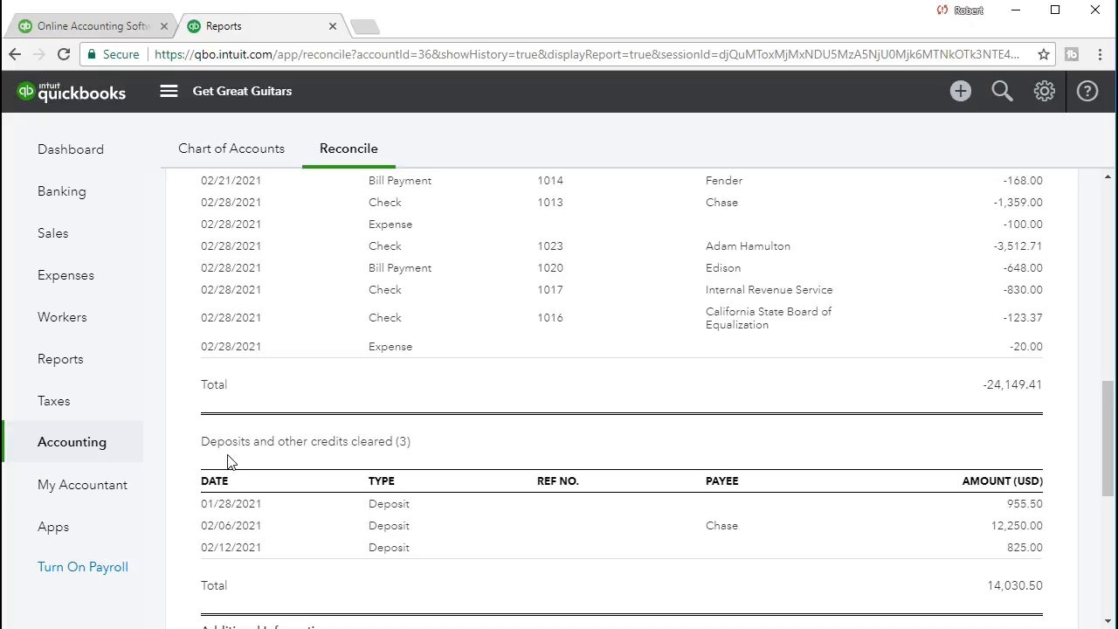
left_click(242, 456)
scroll(456, 474, "down", 1)
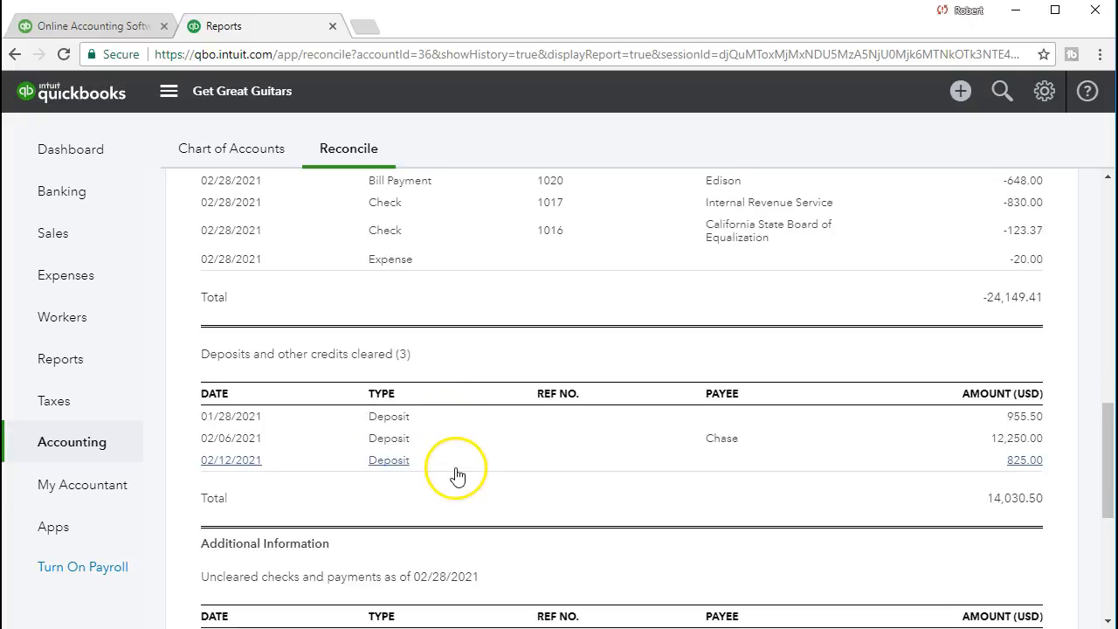
scroll(456, 474, "down", 2)
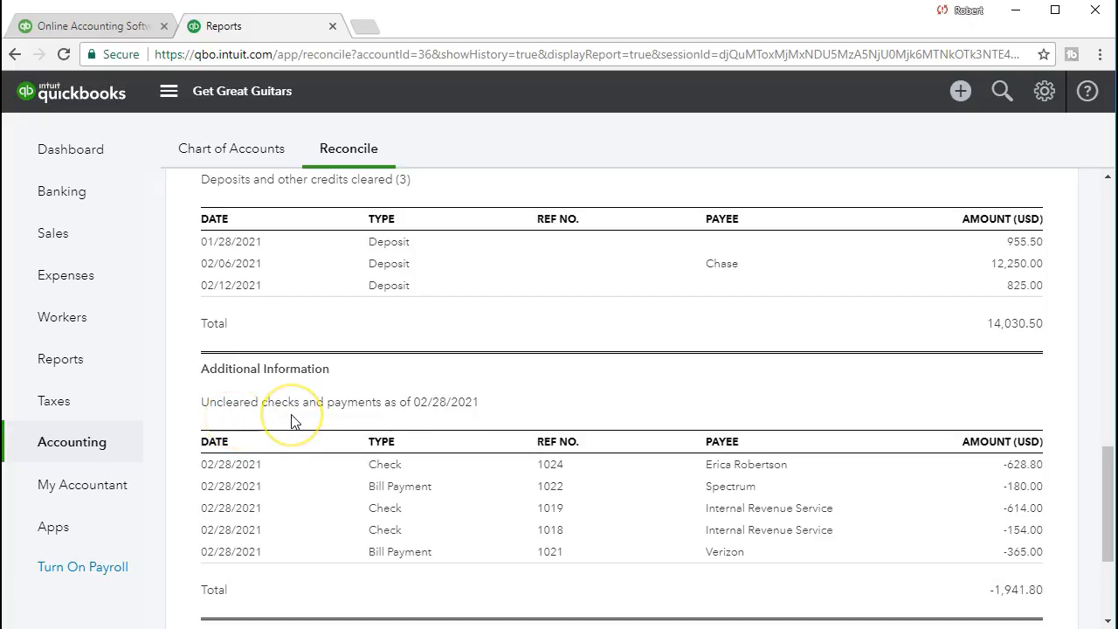
scroll(293, 421, "down", 1)
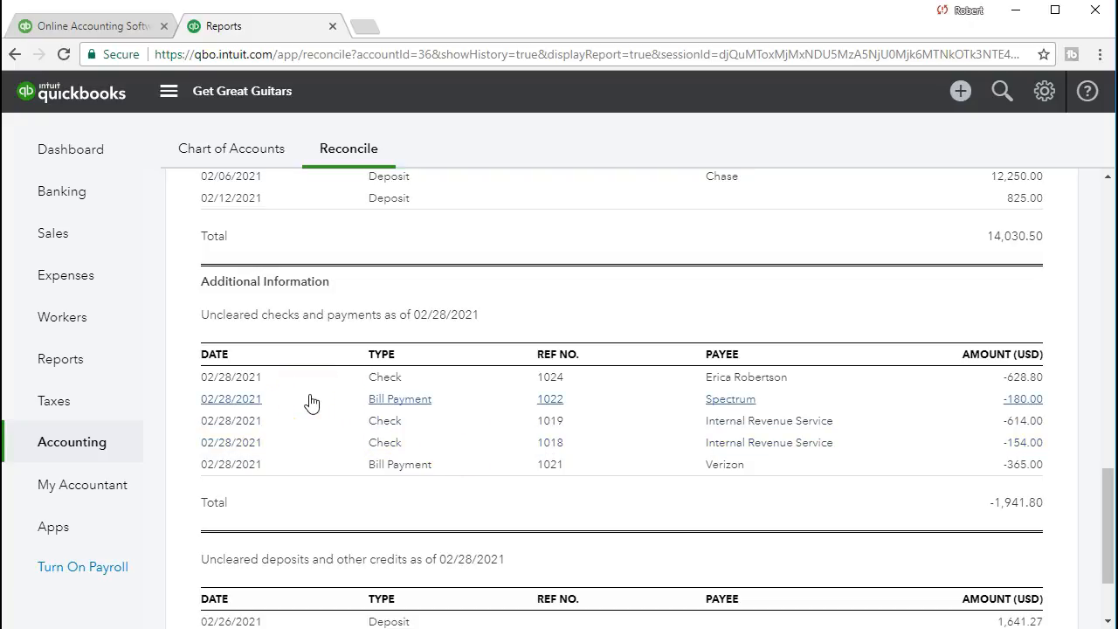
scroll(842, 437, "down", 1)
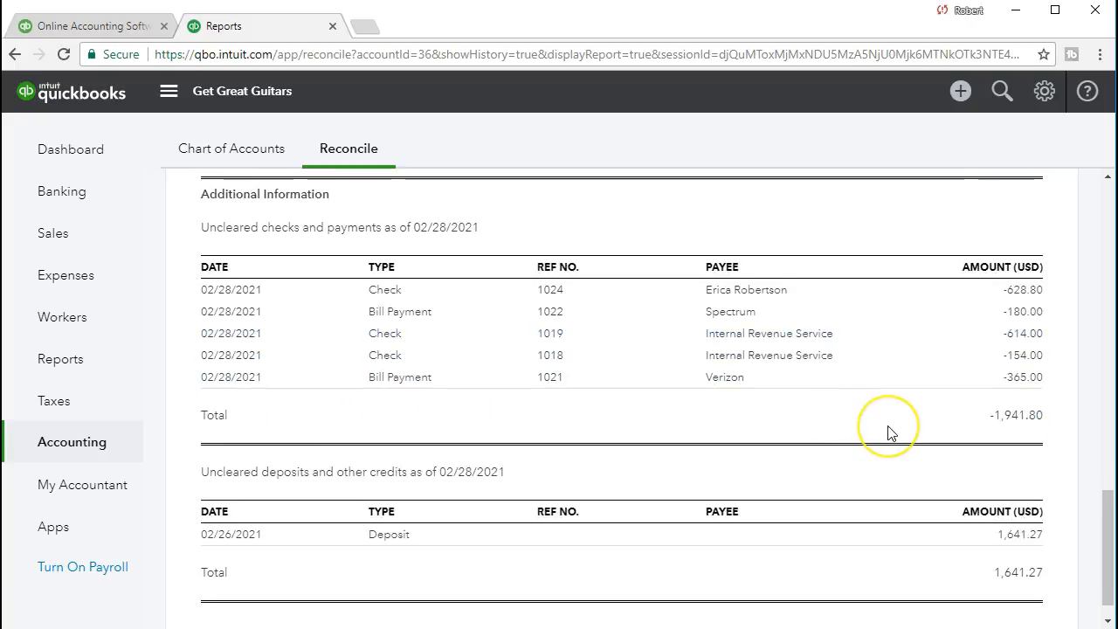
- Bring up Calculator, subtract the uncleared deposits of 1641.27 from the uncleared checks of 1941.8, and move it out of view
left_click_drag(931, 262, 513, 248)
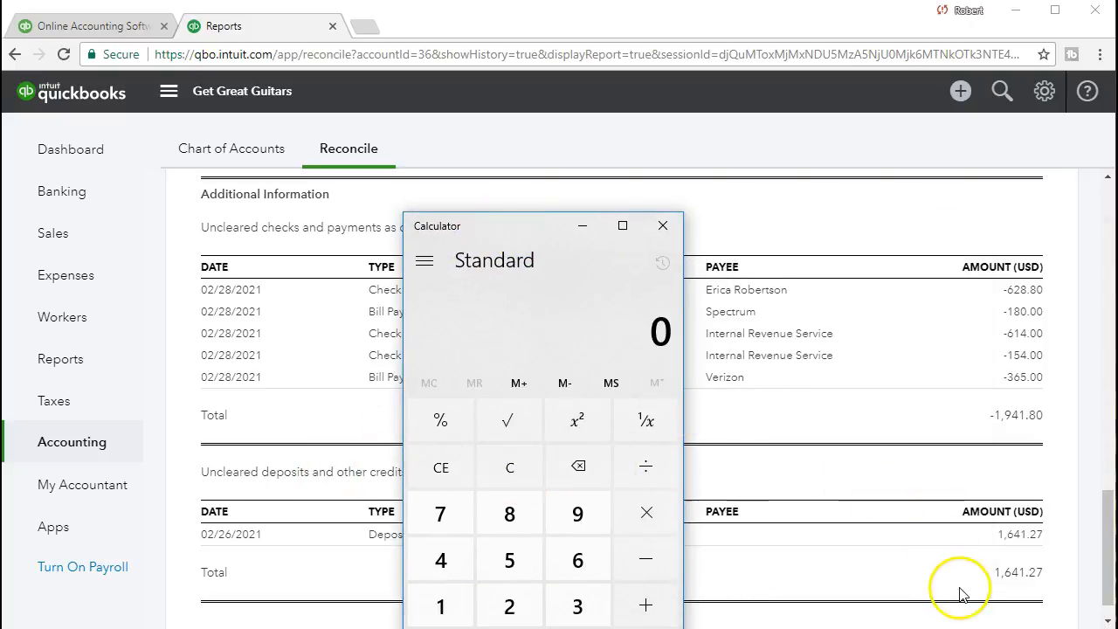
type("1941.8")
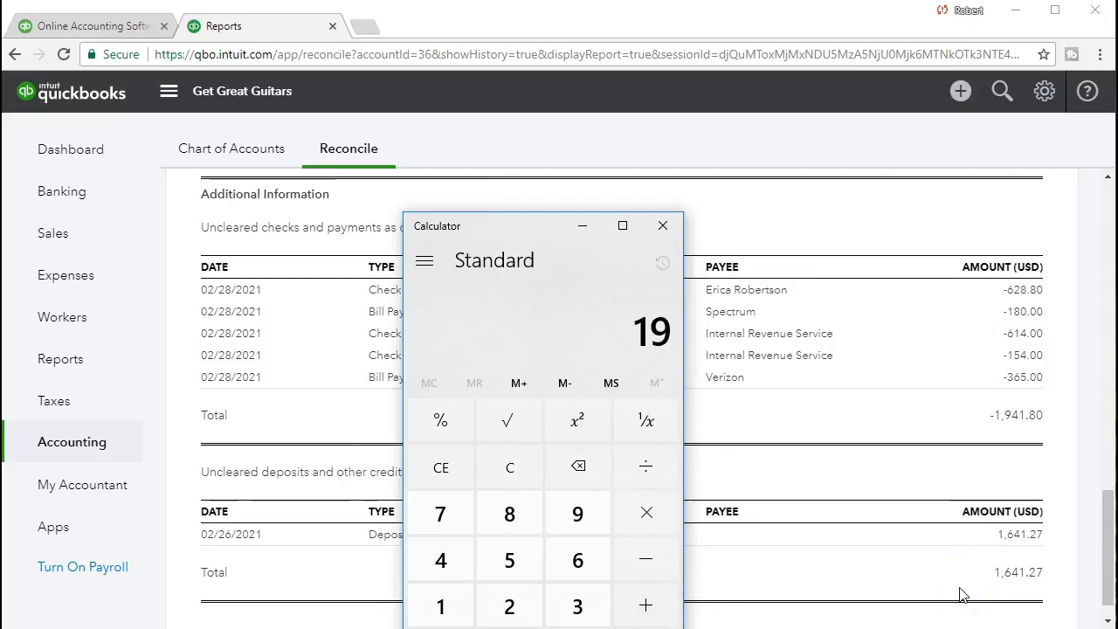
type("1641.27")
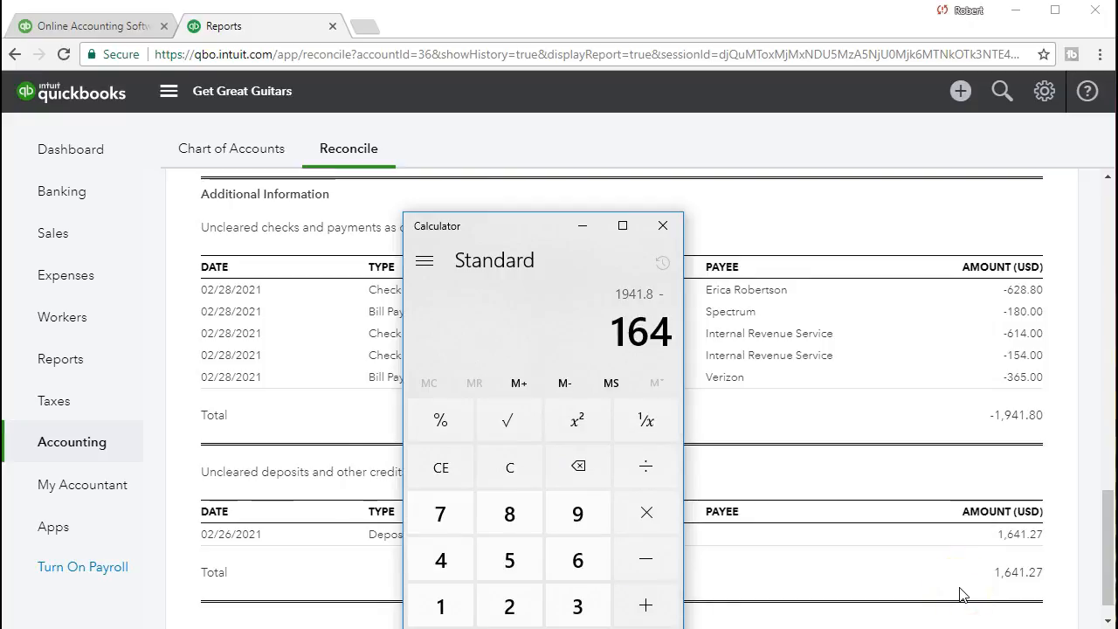
key("Return")
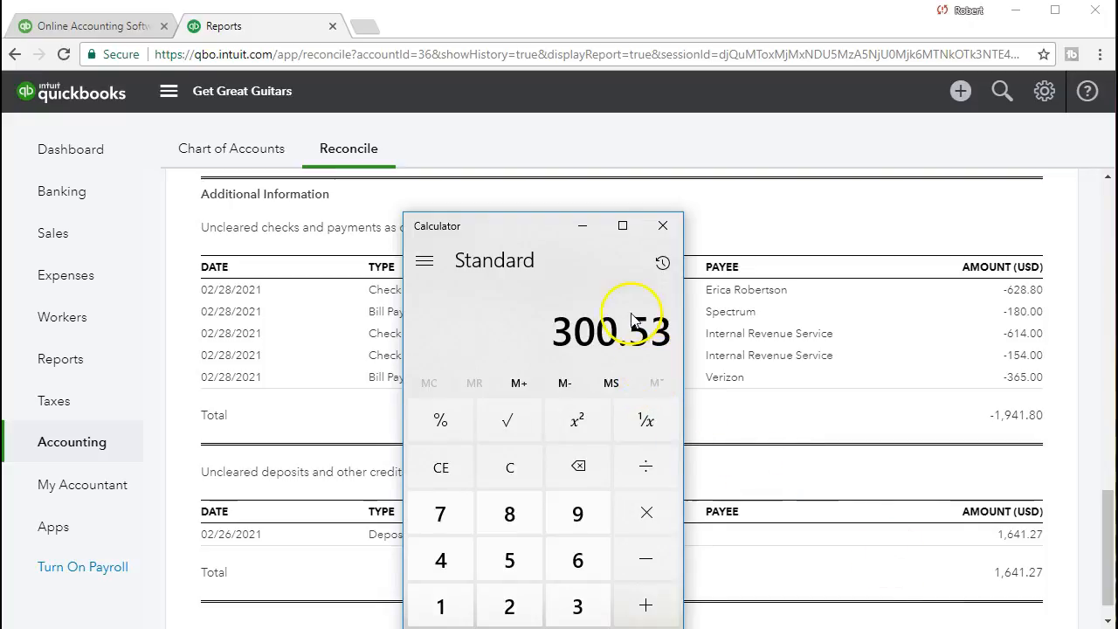
left_click_drag(517, 233, 1117, 272)
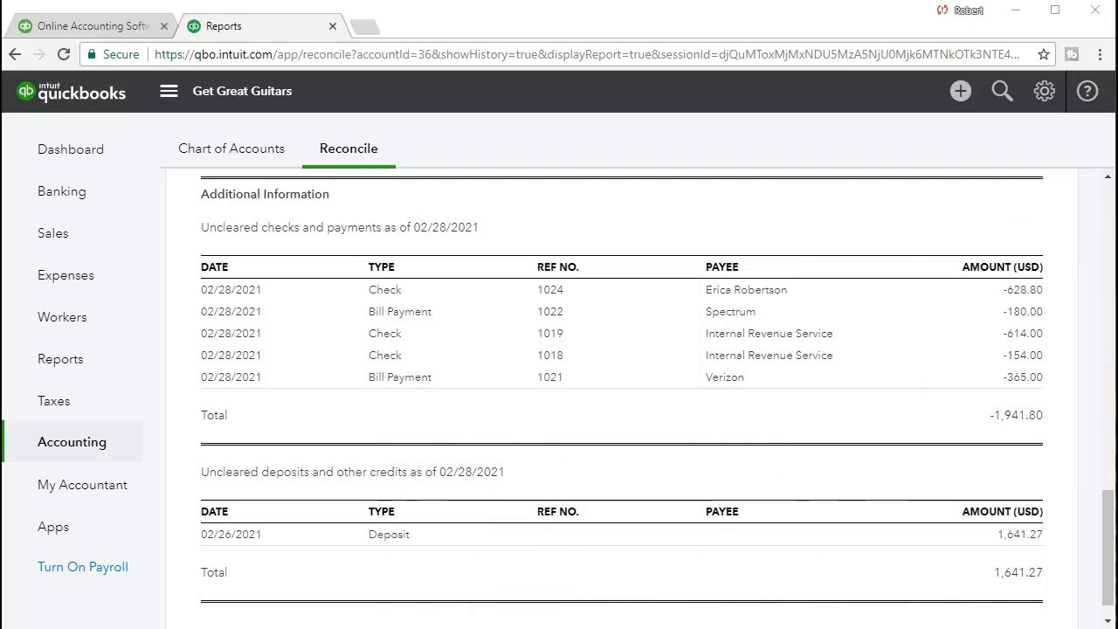
- Check the summary's uncleared transactions and register balance as of 02/28/2021 against the uncleared checks and deposits listed under Additional Information
left_click(790, 419)
scroll(789, 420, "up", 7)
scroll(789, 420, "up", 5)
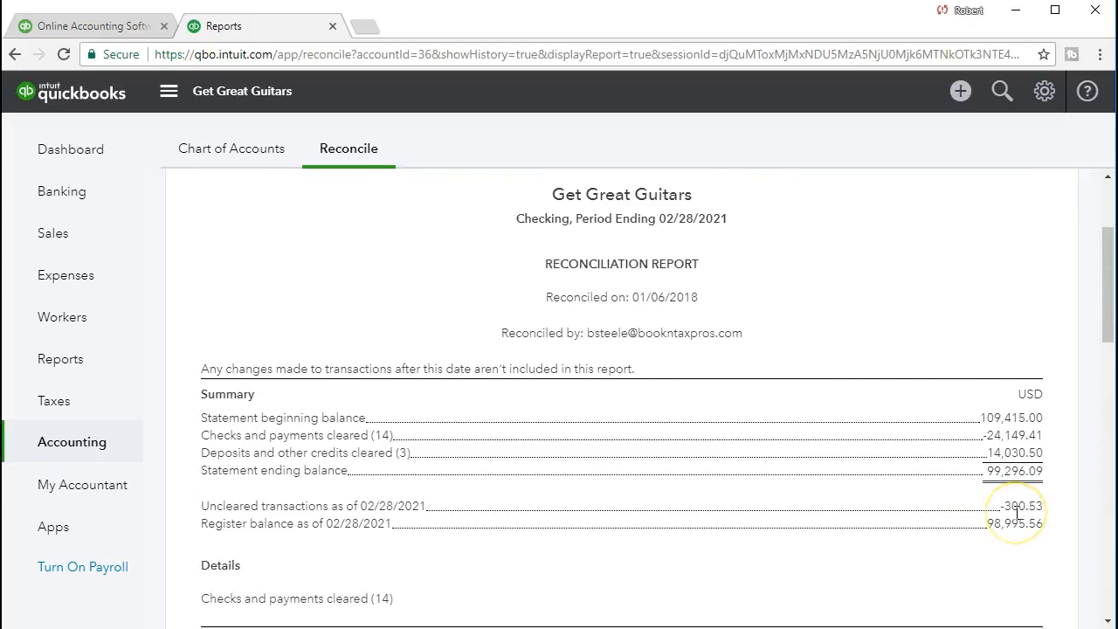
left_click(998, 520)
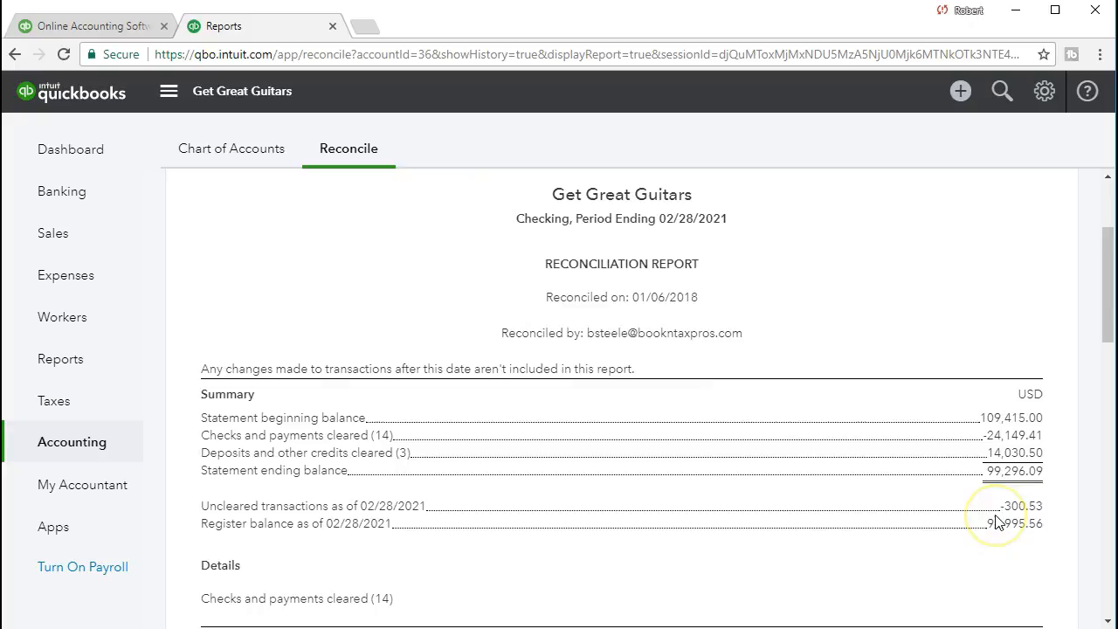
left_click(1009, 516)
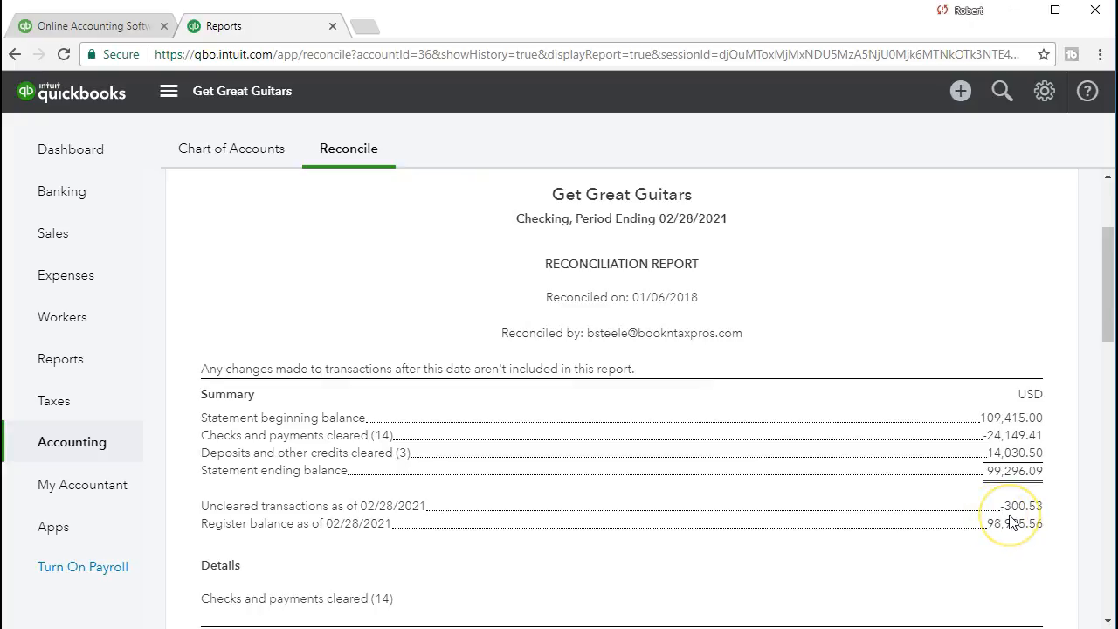
left_click(1040, 517)
left_click(1052, 514)
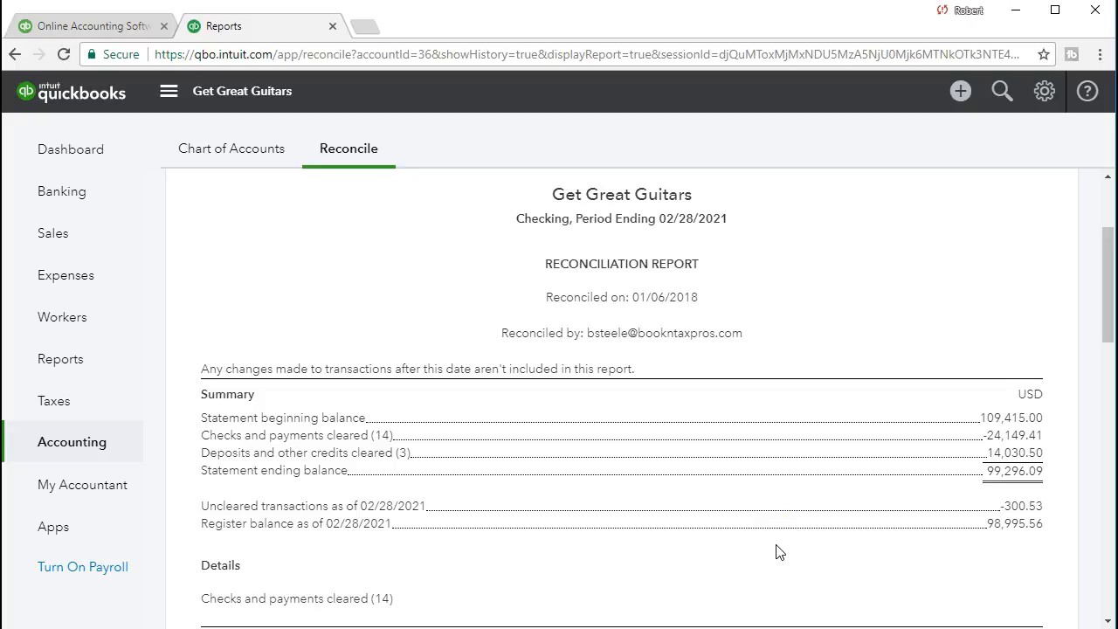
scroll(779, 551, "down", 10)
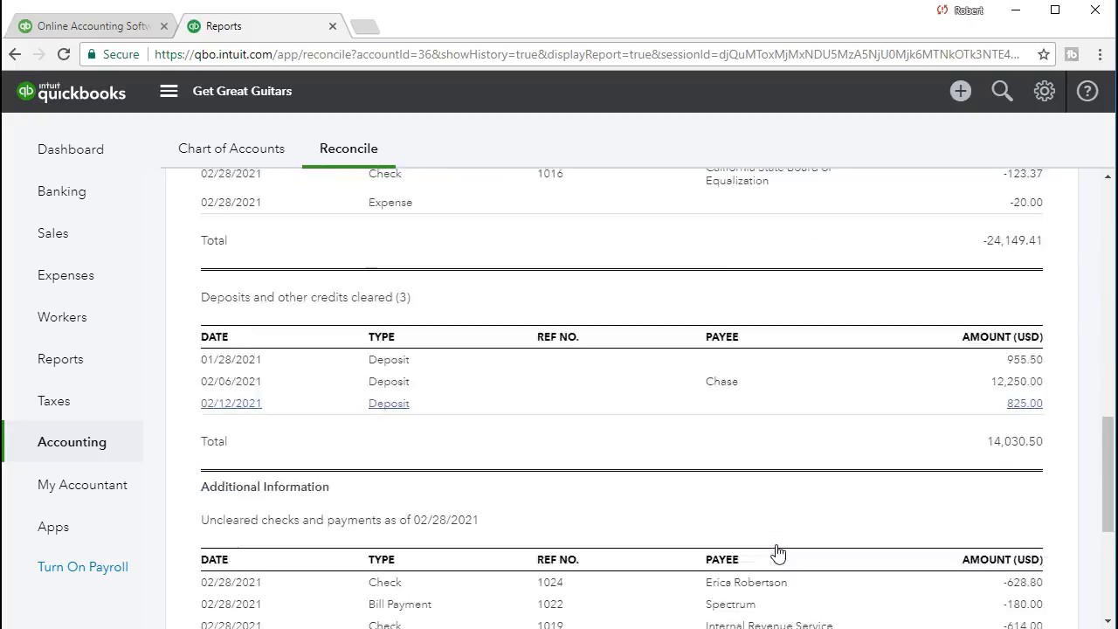
scroll(779, 551, "down", 2)
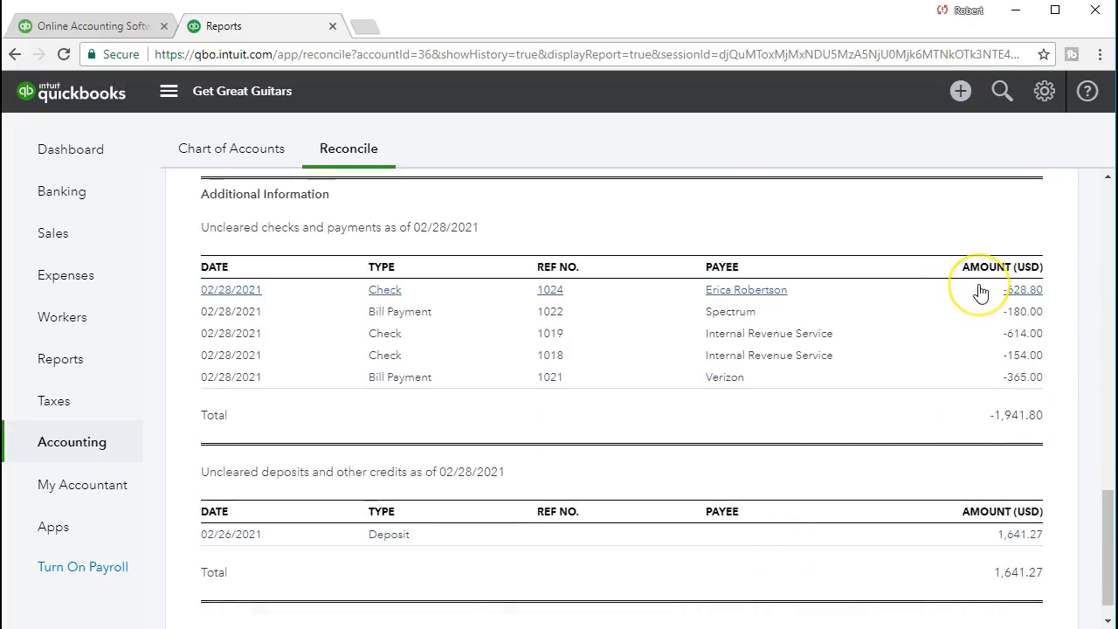
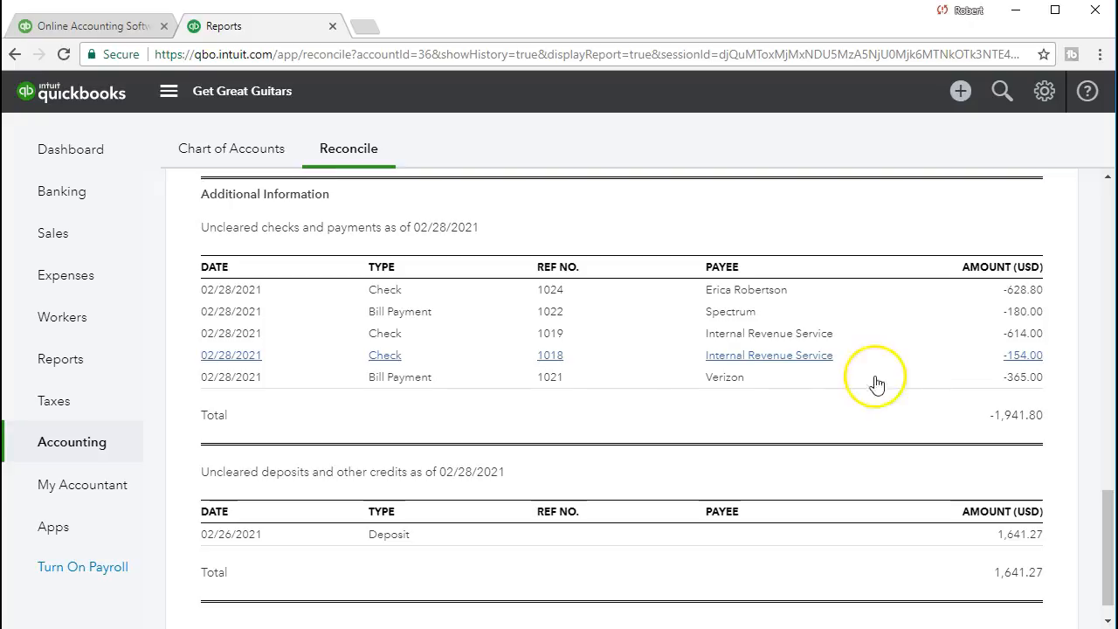
- Print the full reconciliation report with CutePDF Writer as the destination, in portrait layout and color
scroll(542, 412, "up", 15)
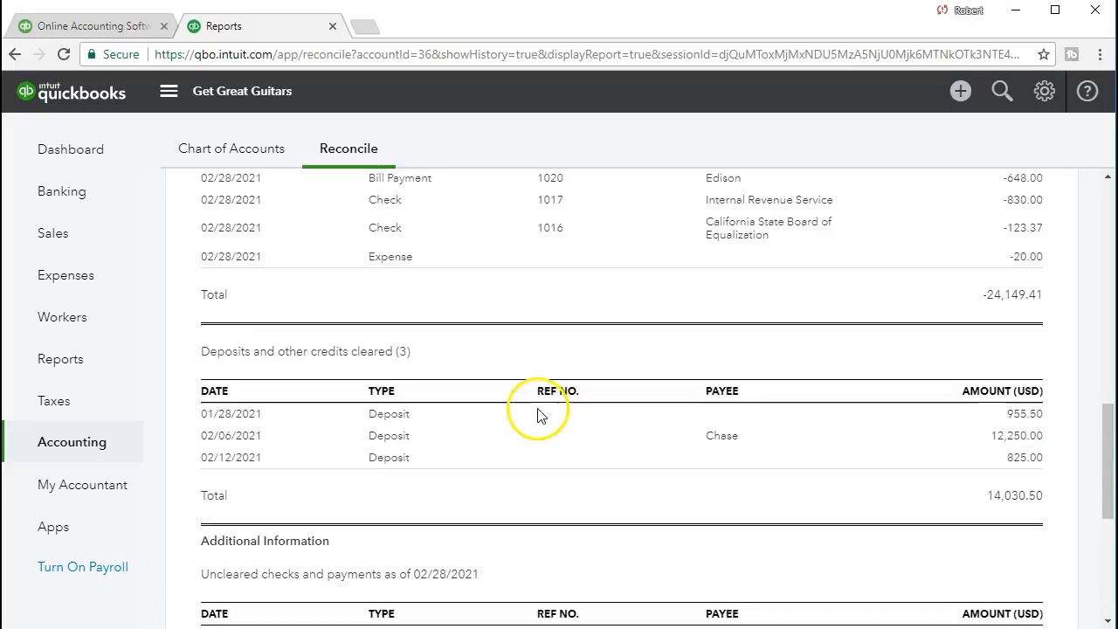
scroll(539, 416, "up", 2)
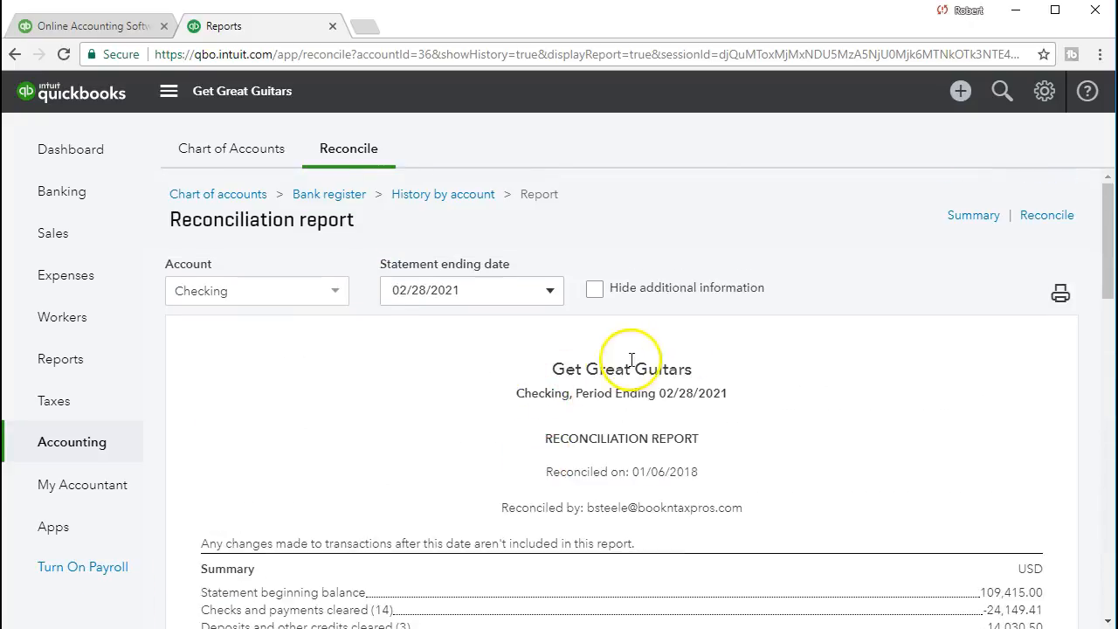
left_click(1061, 294)
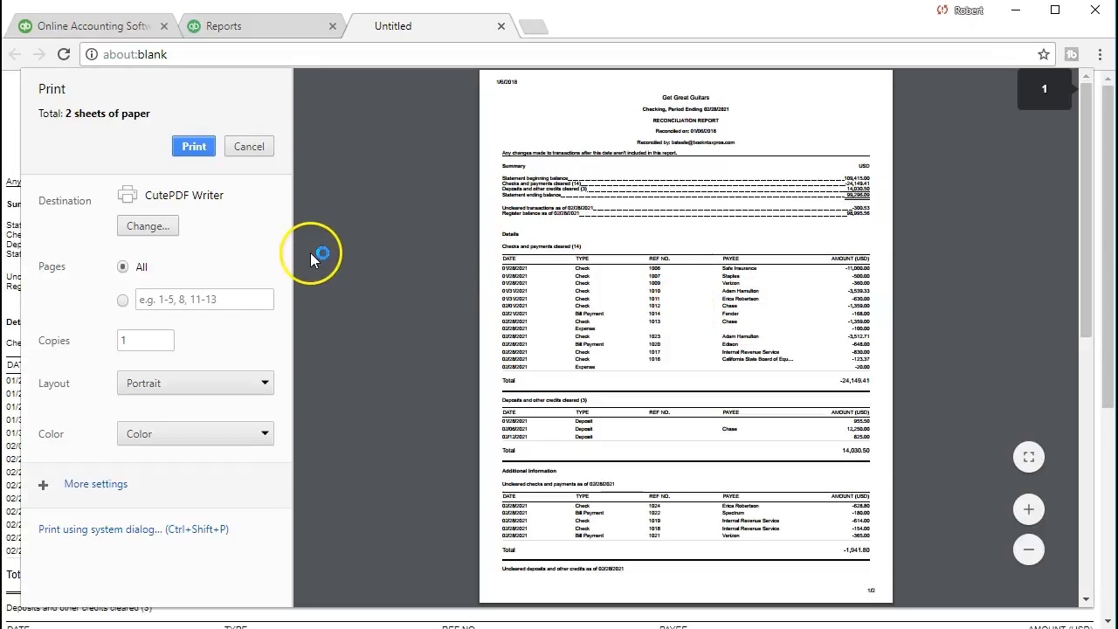
left_click(143, 233)
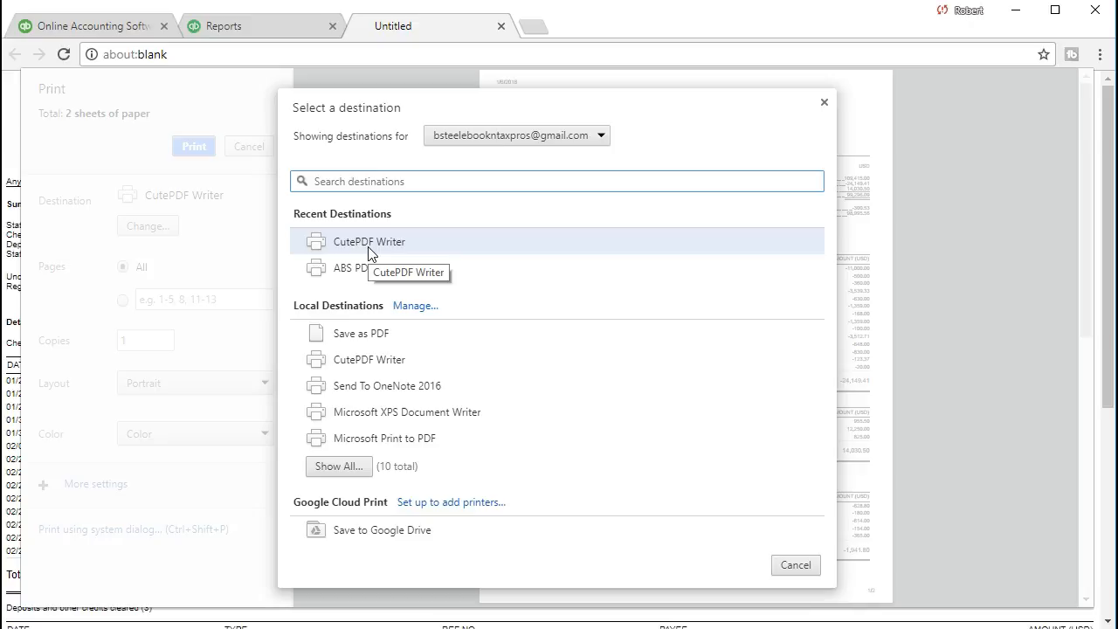
left_click(367, 252)
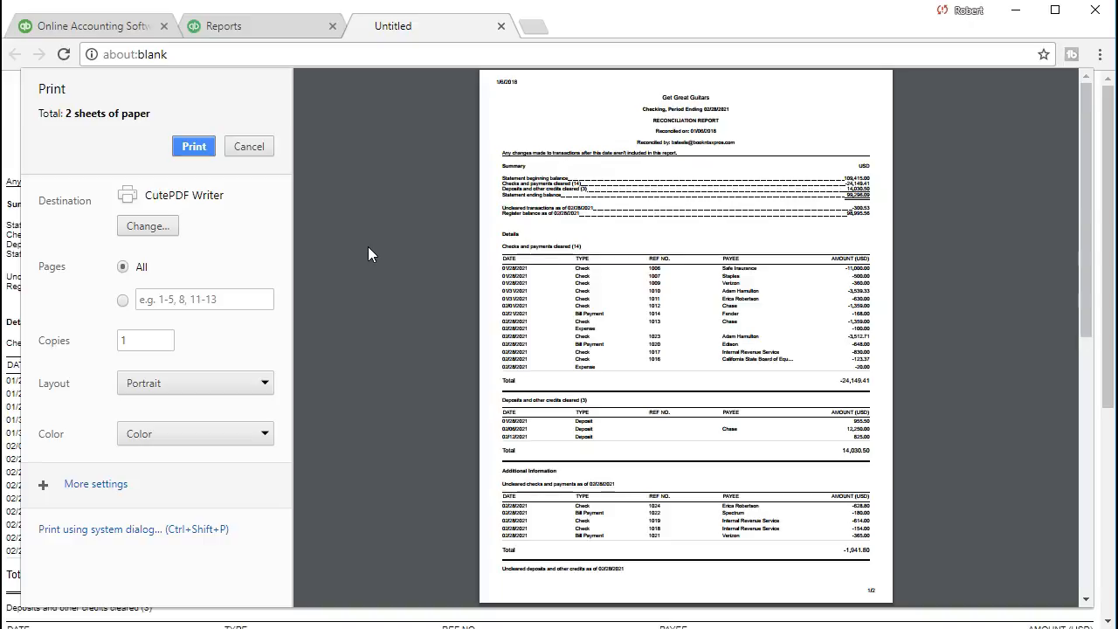
left_click(194, 146)
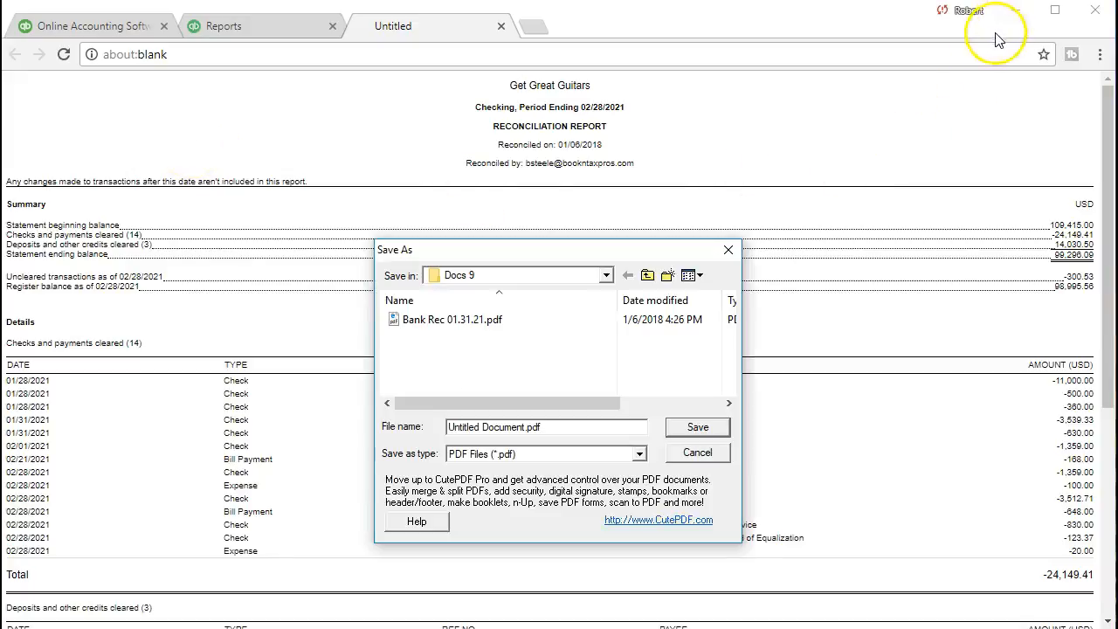
- Save the printed report in the Docs 9 folder as Bank Rec 02.28.21.pdf, basing the name on the existing January file
left_click(606, 275)
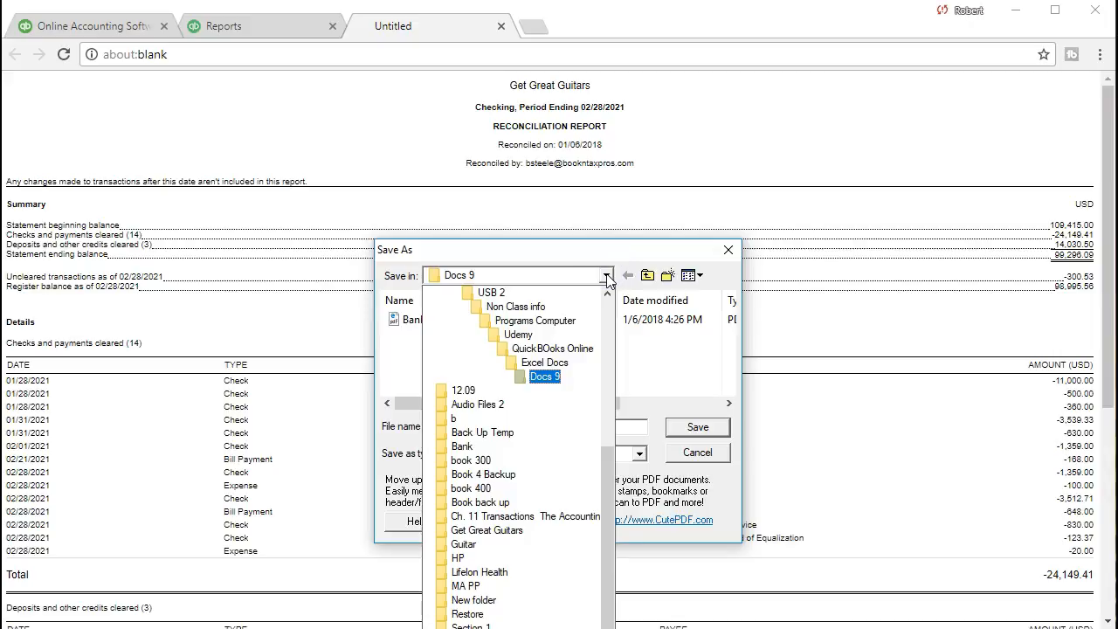
left_click(606, 276)
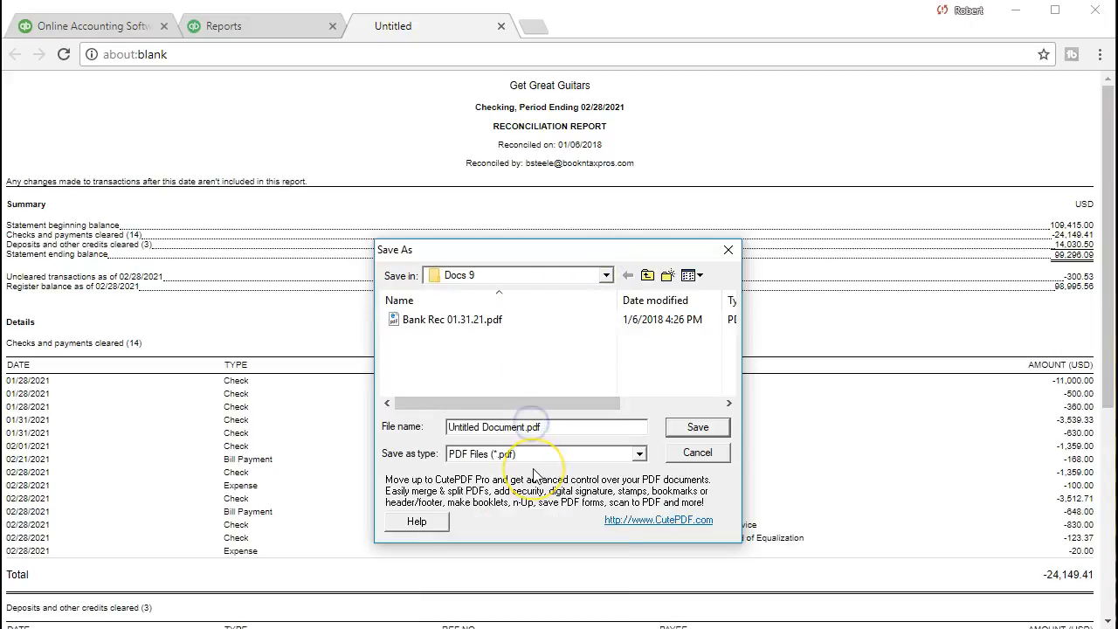
left_click(417, 319)
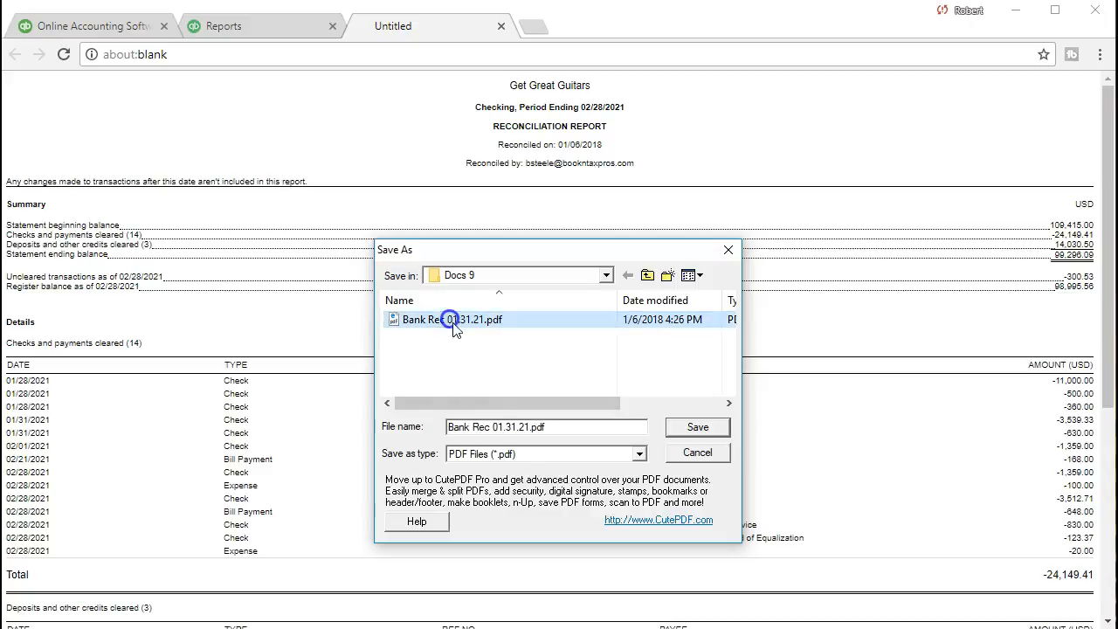
left_click(502, 426)
key("Left")
key("BackSpace")
type("2")
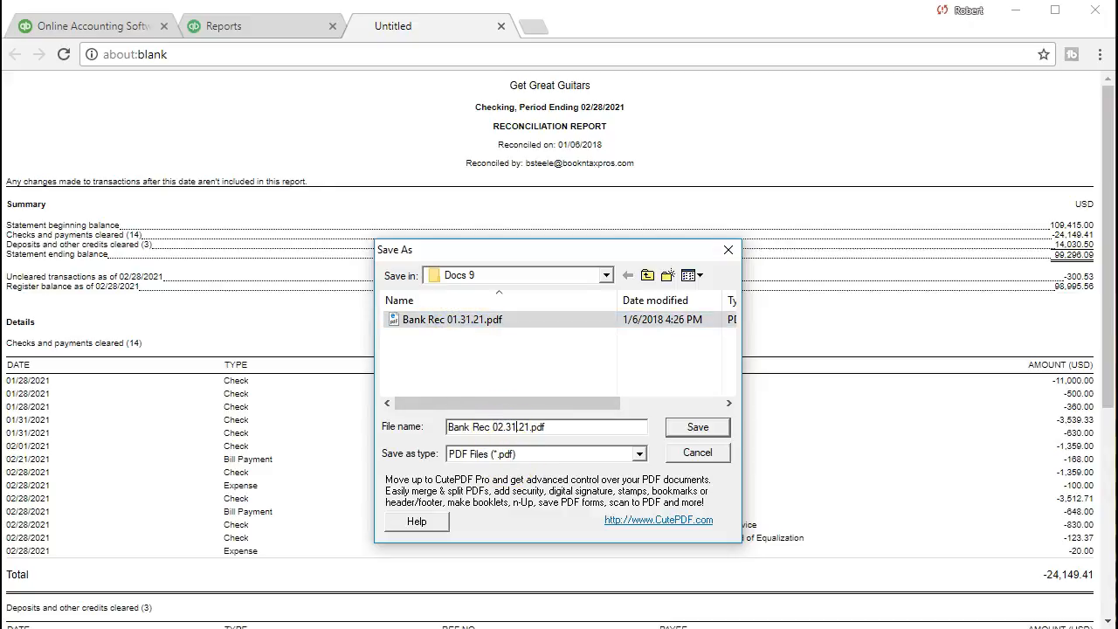
key("Right")
key("Delete")
key("Delete")
type("28")
left_click(694, 427)
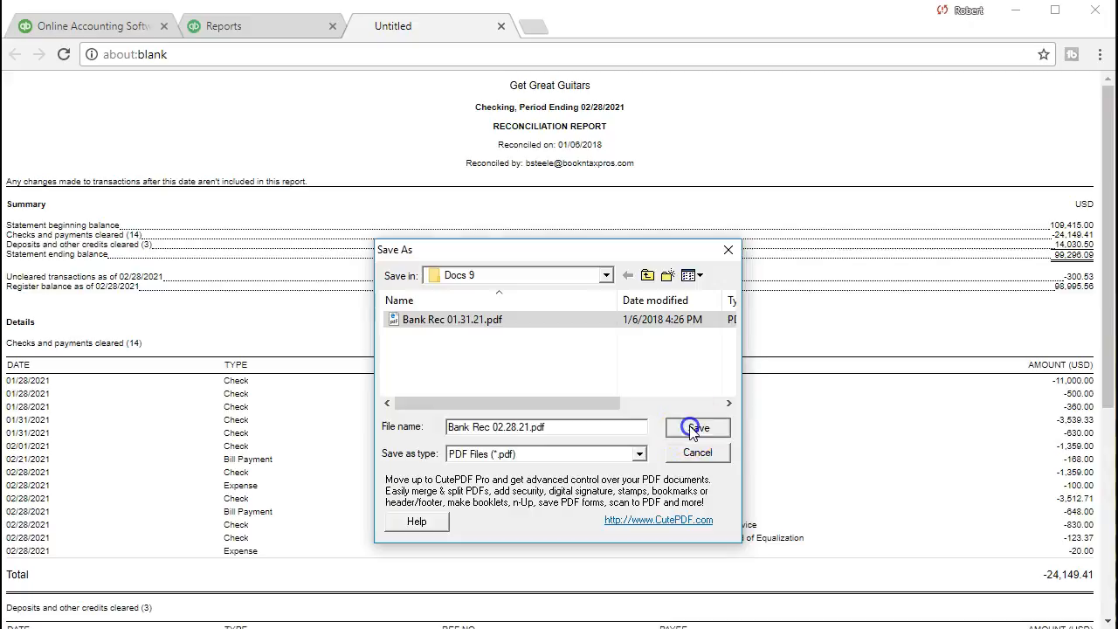
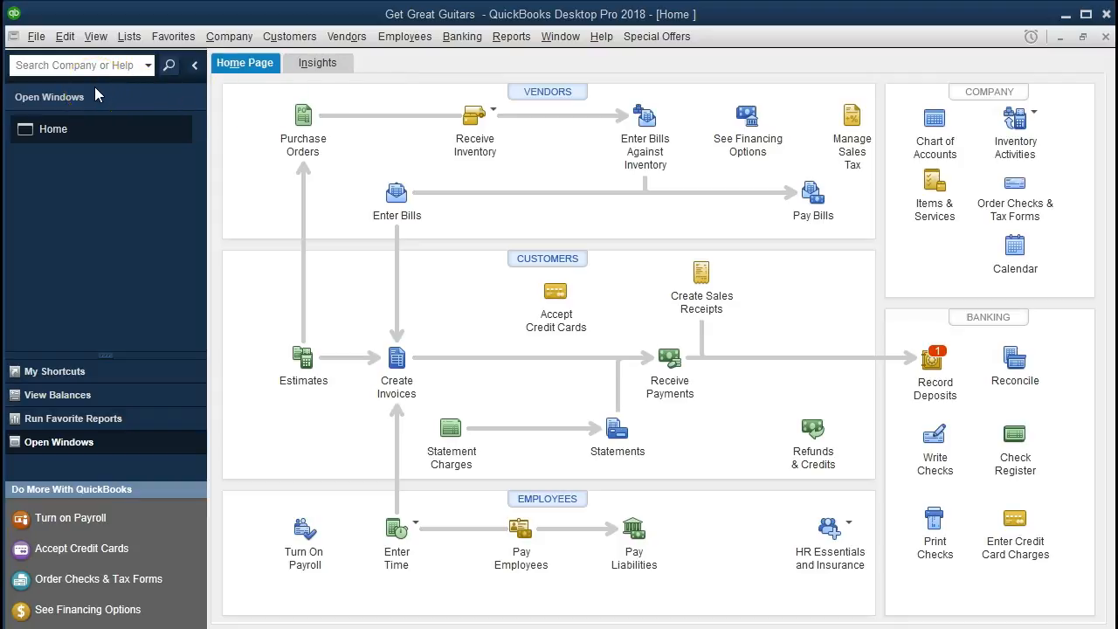
left_click(37, 39)
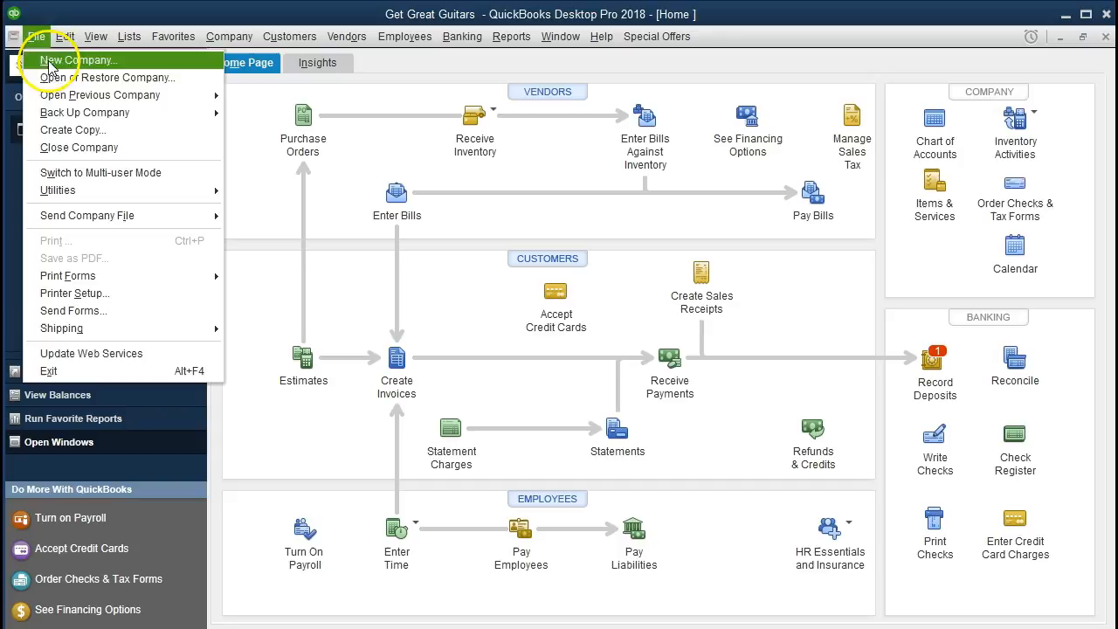
left_click(36, 38)
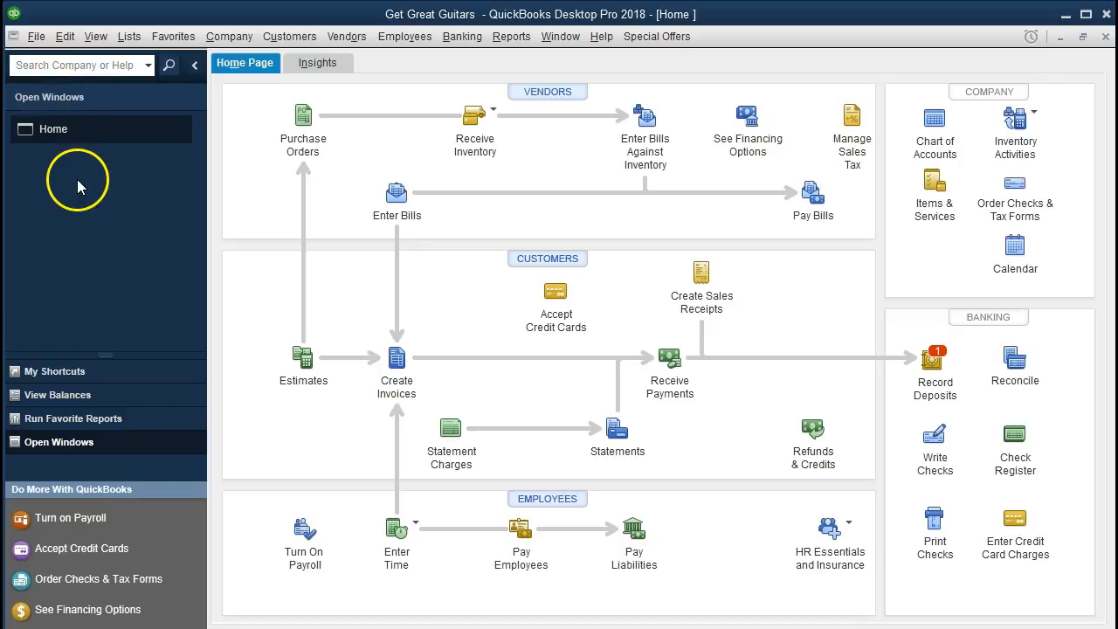
left_click(95, 37)
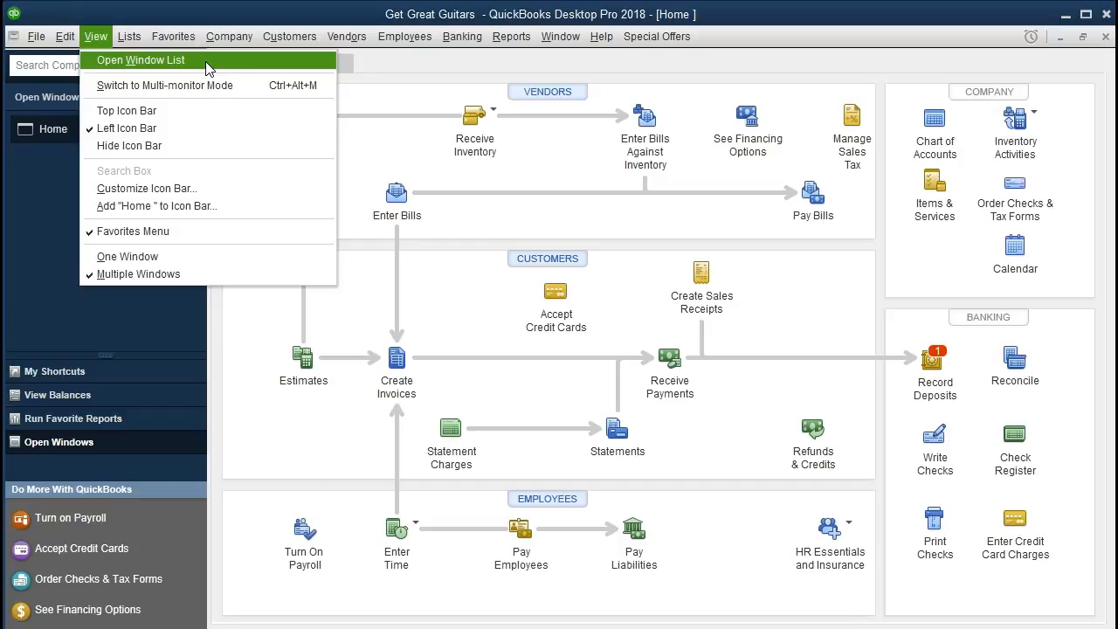
left_click(224, 38)
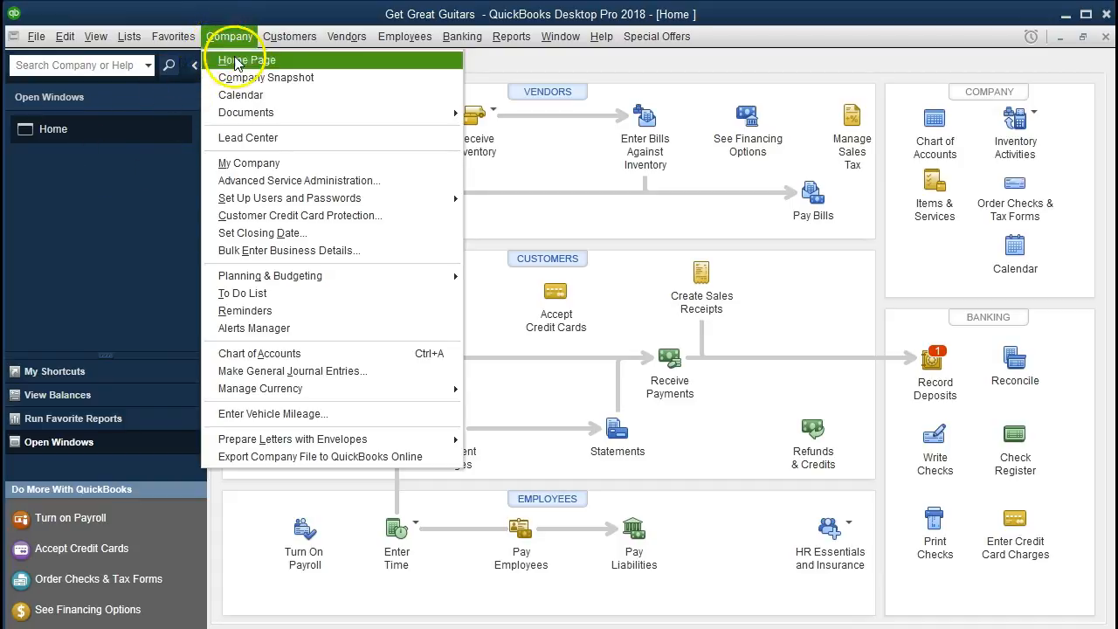
left_click(145, 205)
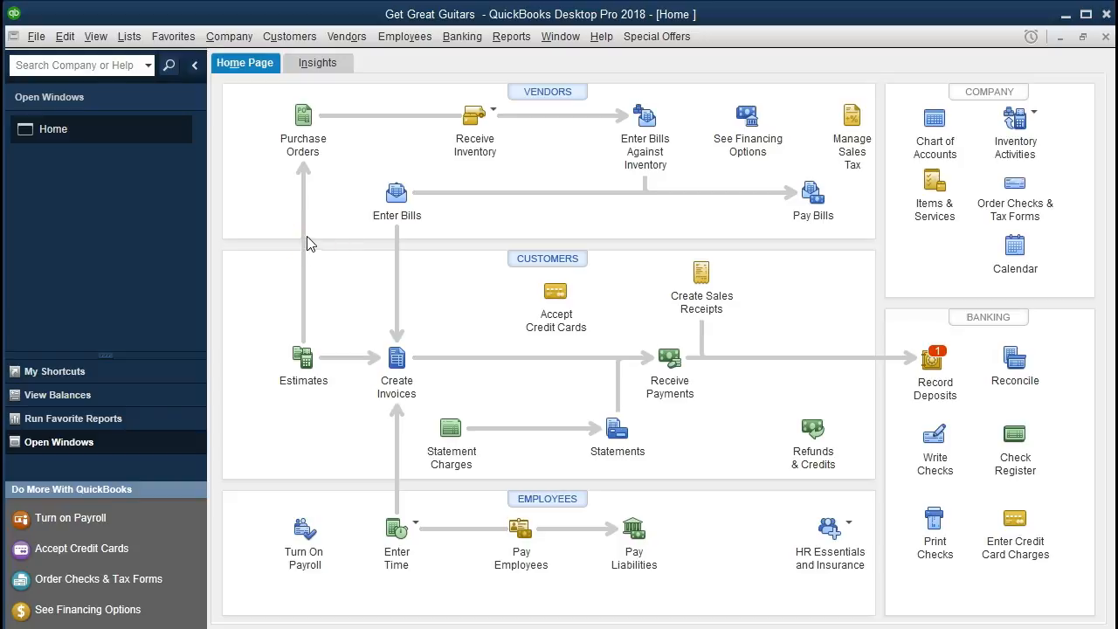
- Open the standard Balance Sheet report from the company and financial reports
left_click(515, 40)
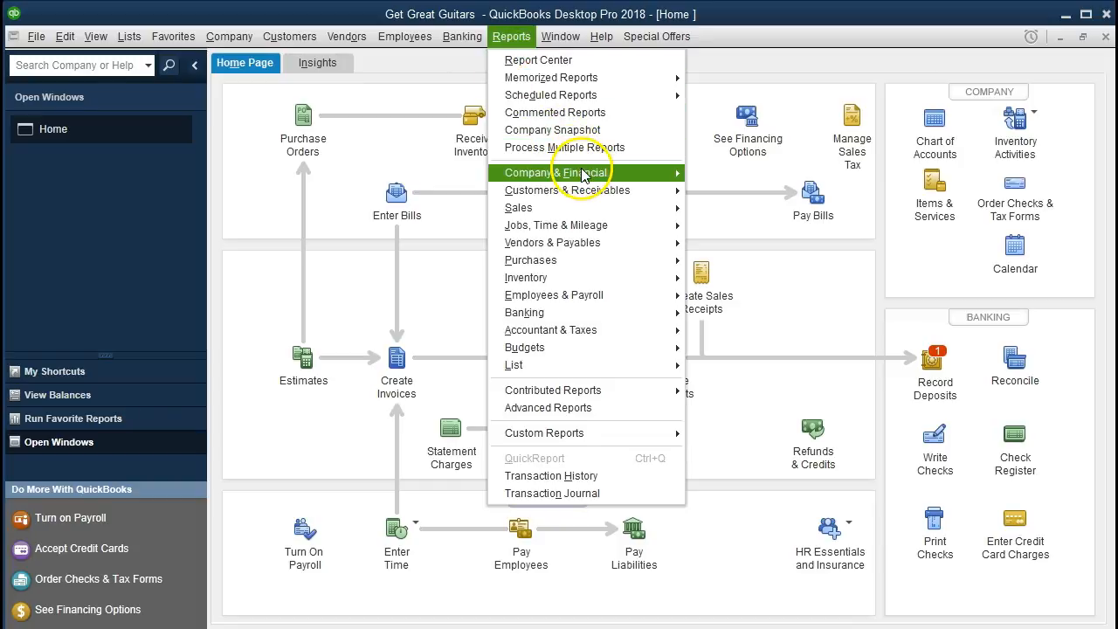
mouse_move(624, 169)
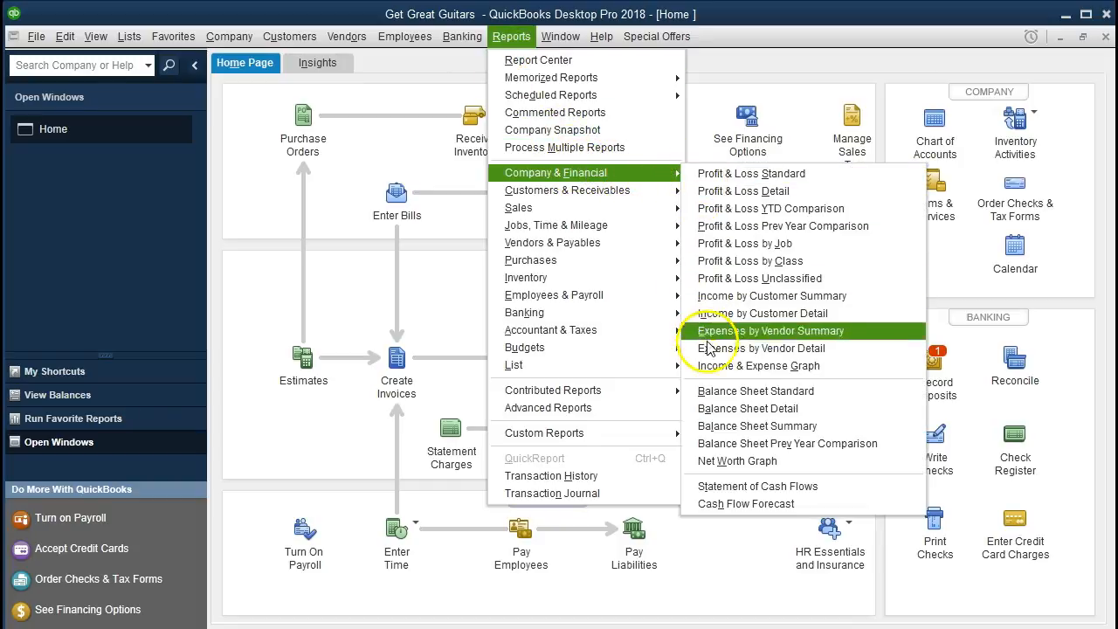
left_click(856, 398)
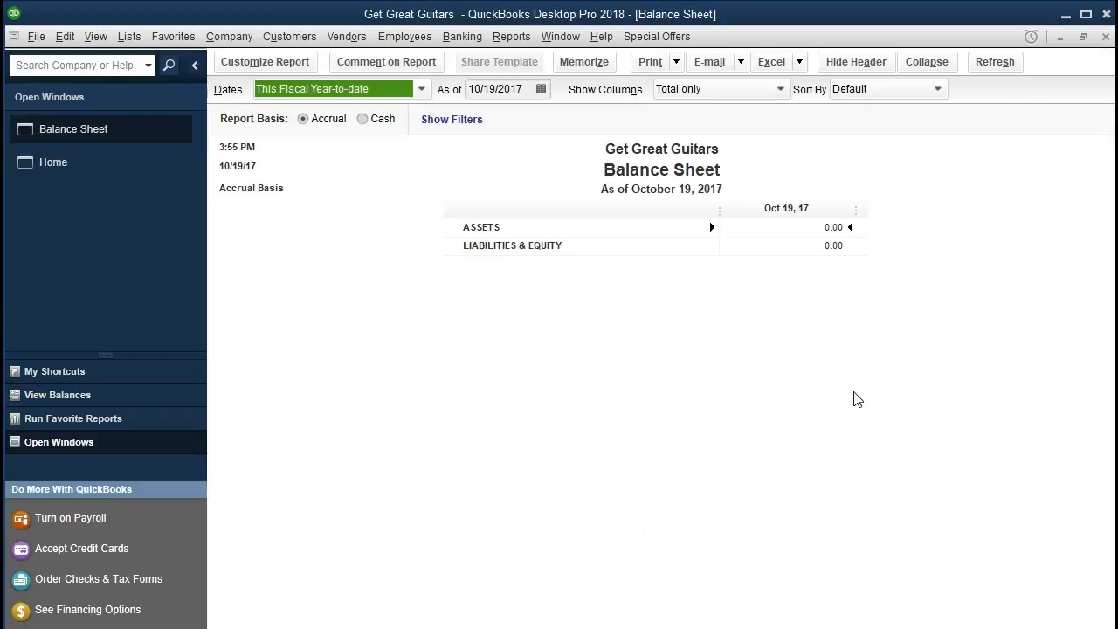
- Set the Balance Sheet's as-of date to 02/28/2021 and refresh the report for that date
key("Tab")
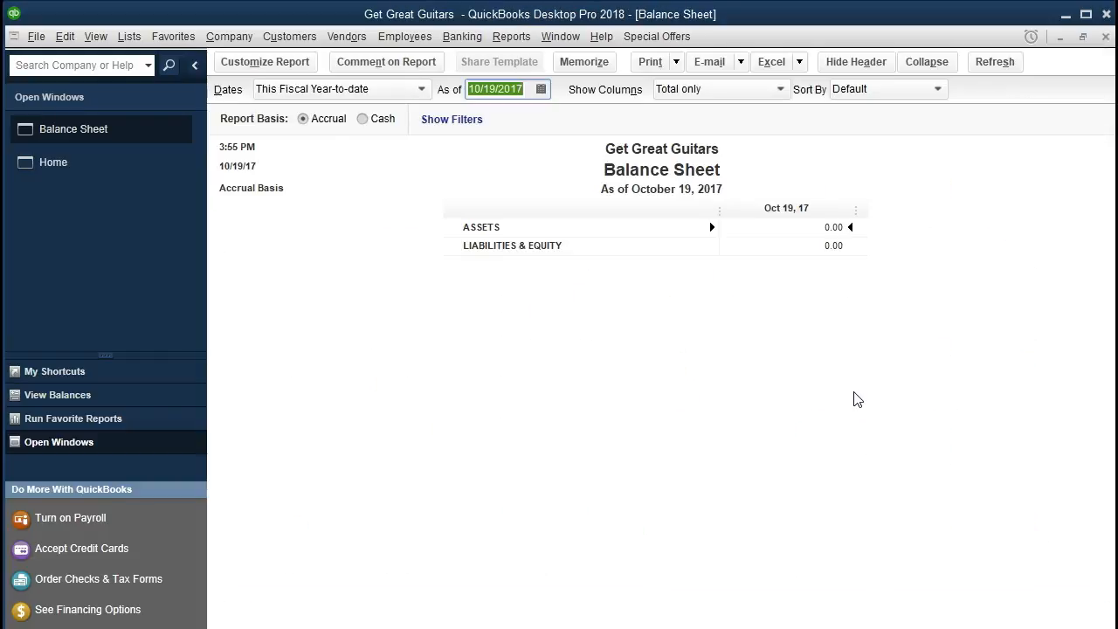
type("10")
key("BackSpace")
key("BackSpace")
type("0228")
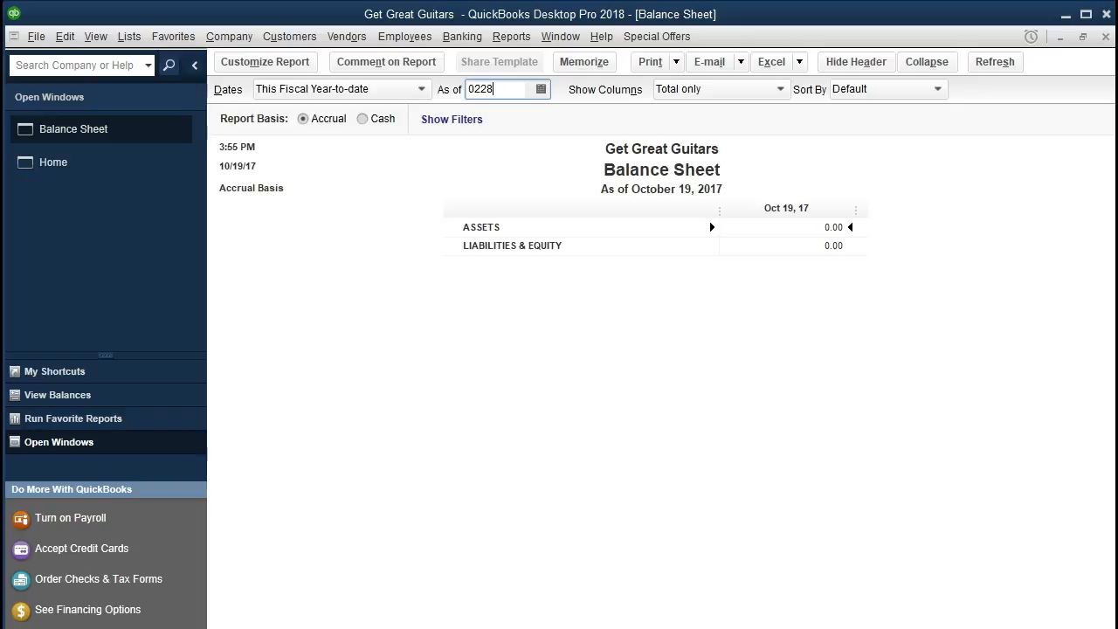
type("20")
key("BackSpace")
key("BackSpace")
type("21")
key("Tab")
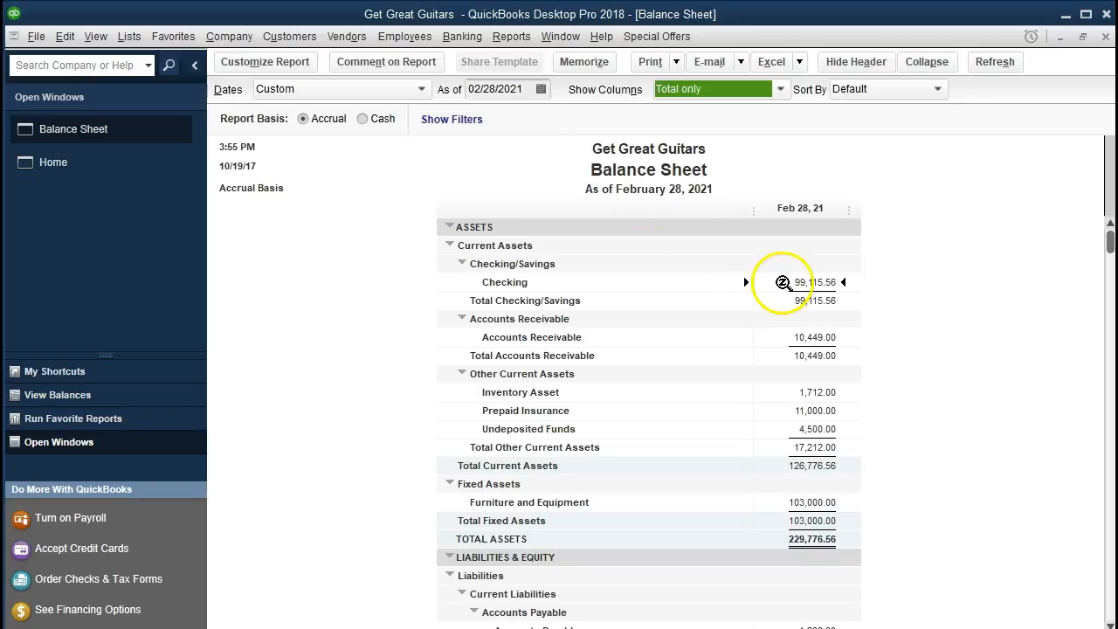
- Examine the Checking balance on the Balance Sheet, then switch to Excel and compare it with the February bank statement's summary balances
left_click(783, 282)
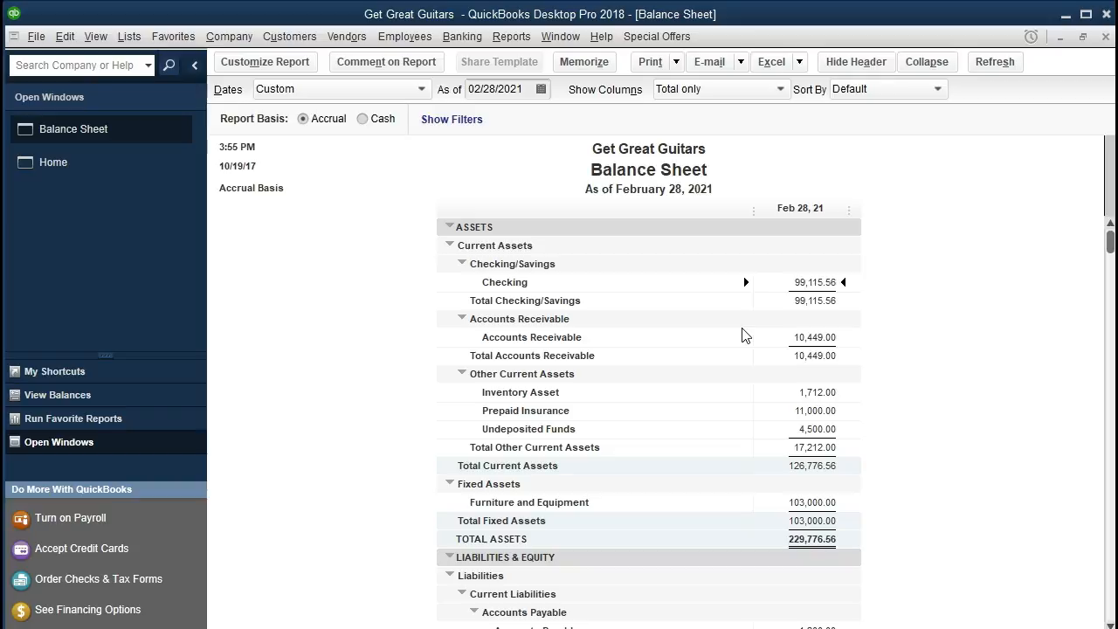
left_click(794, 299)
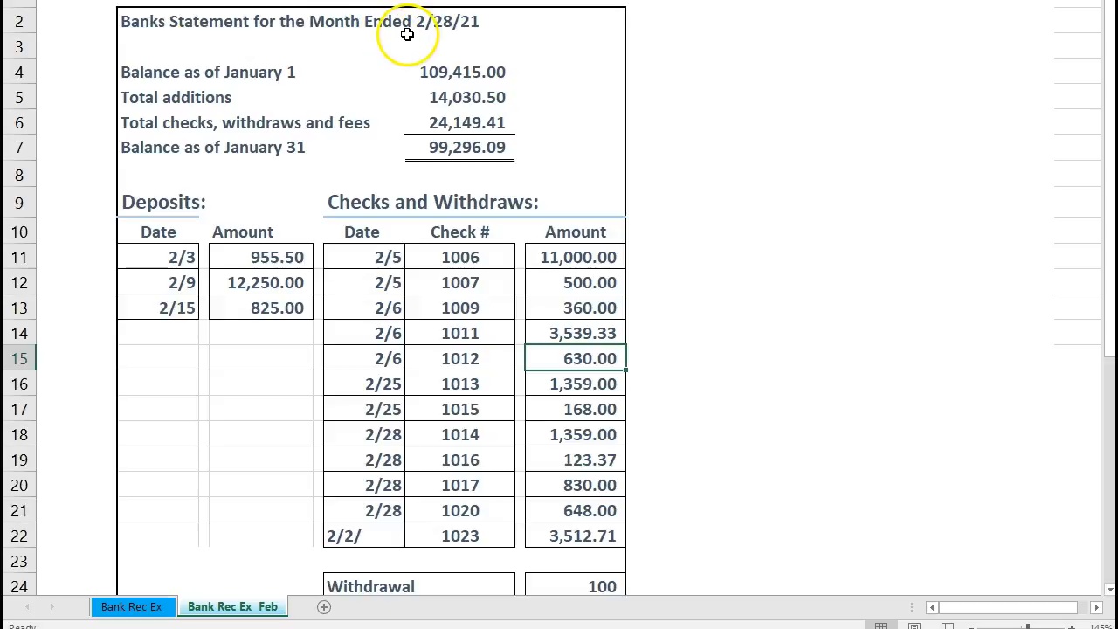
left_click(438, 73)
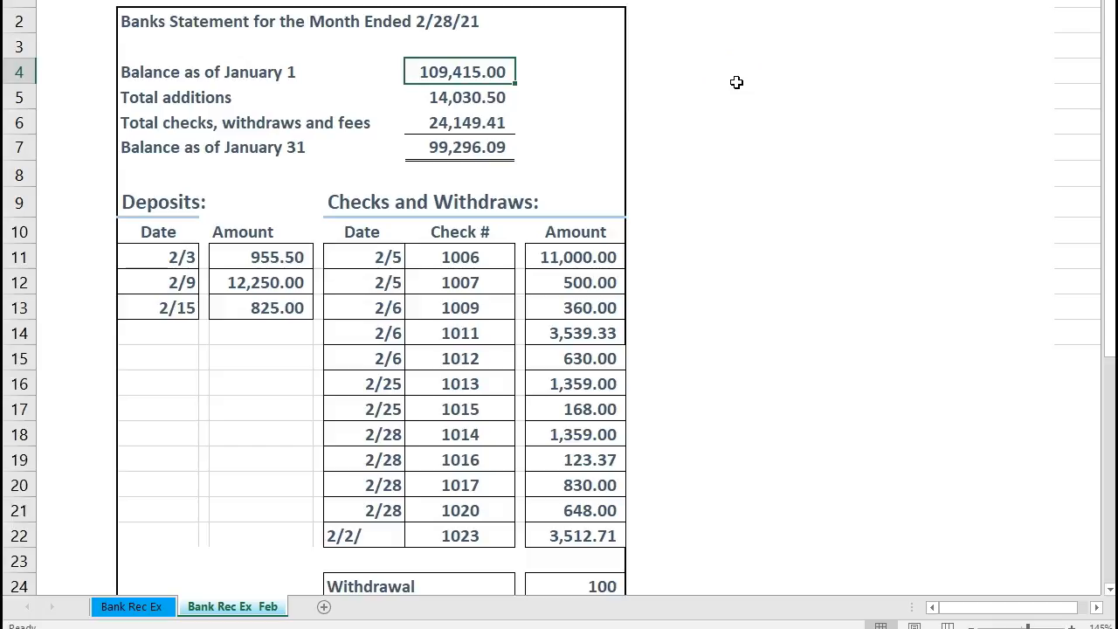
key("Down")
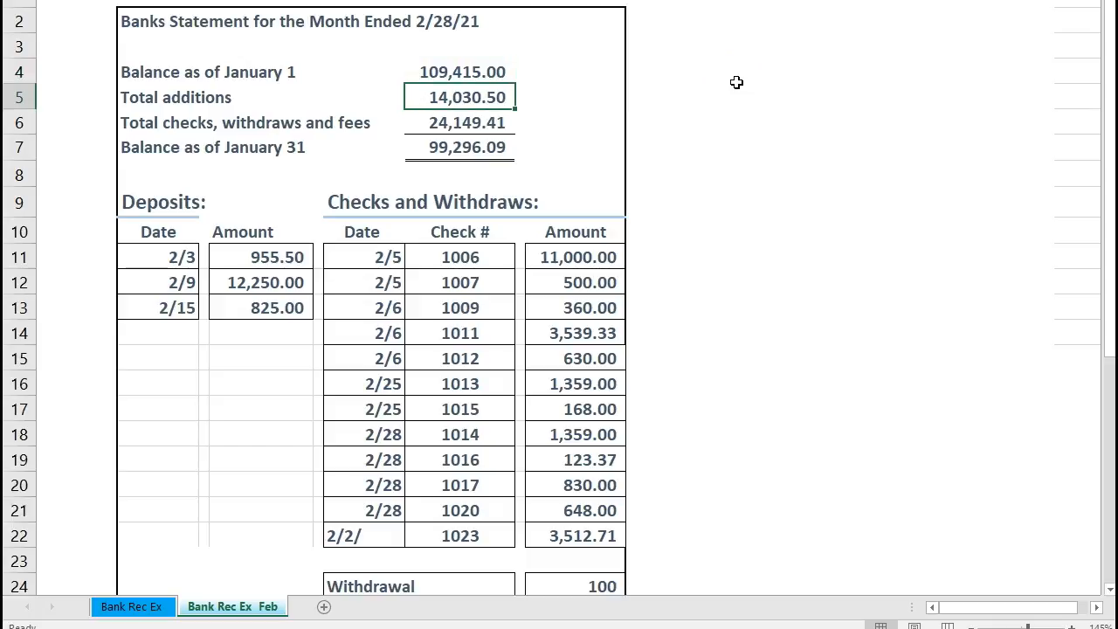
key("Down")
key("Down")
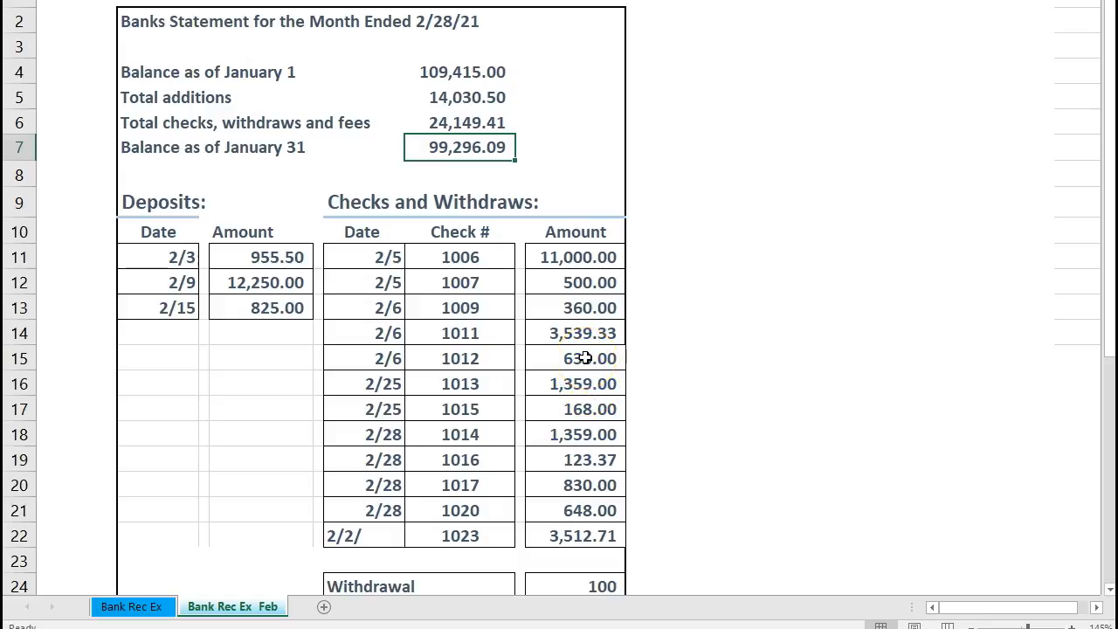
- Review the dates and amounts of the deposits listed on the February bank statement
scroll(585, 358, "down", 1)
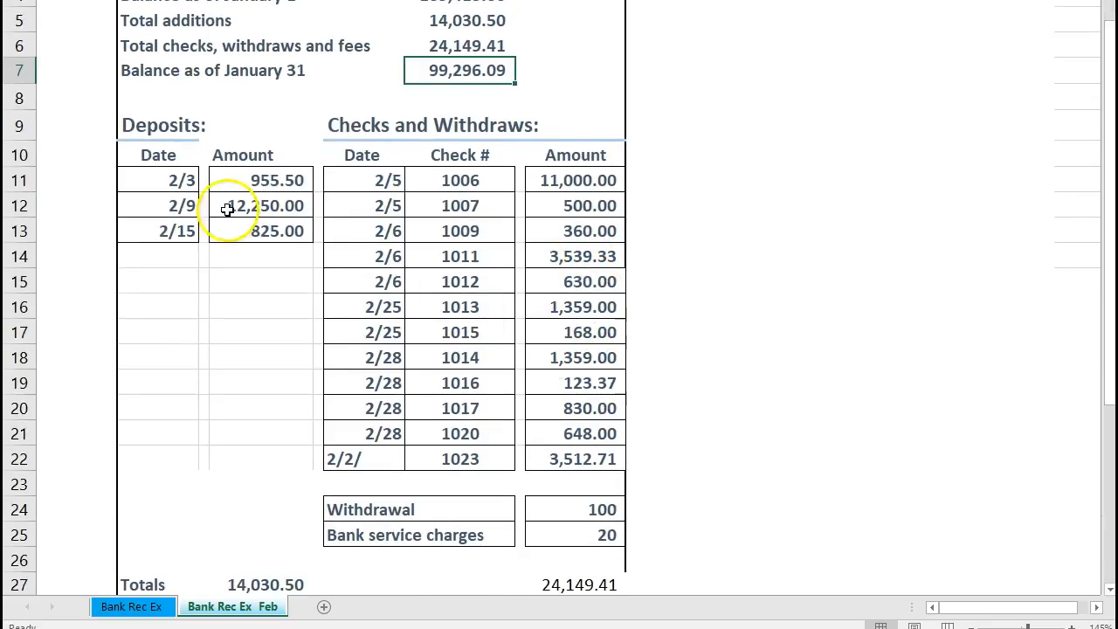
left_click(179, 181)
key("Down")
key("Down")
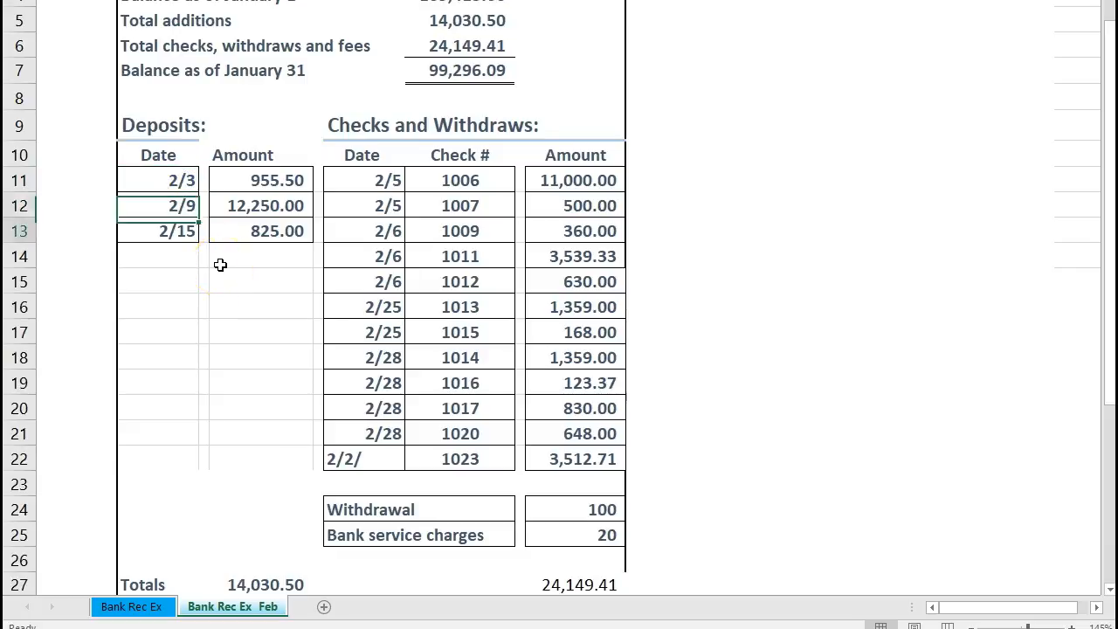
key("Up")
key("Up")
key("Left")
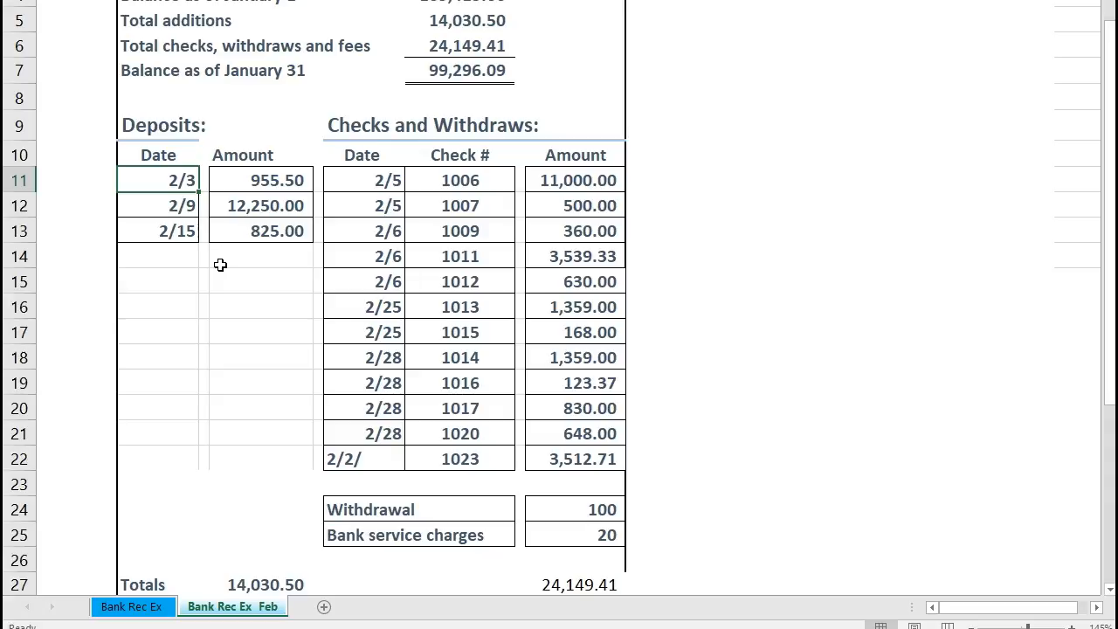
- Review the dates, check numbers and amounts in the statement's Checks and Withdraws section
key("Right")
key("Right")
key("Right")
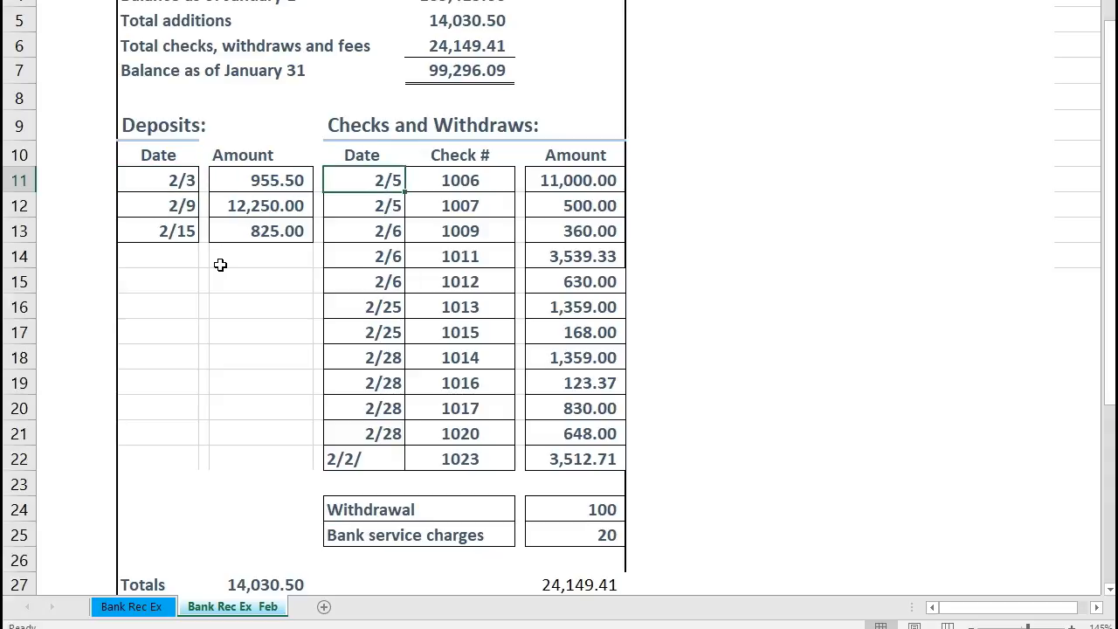
key("Right")
key("Right")
key("Right")
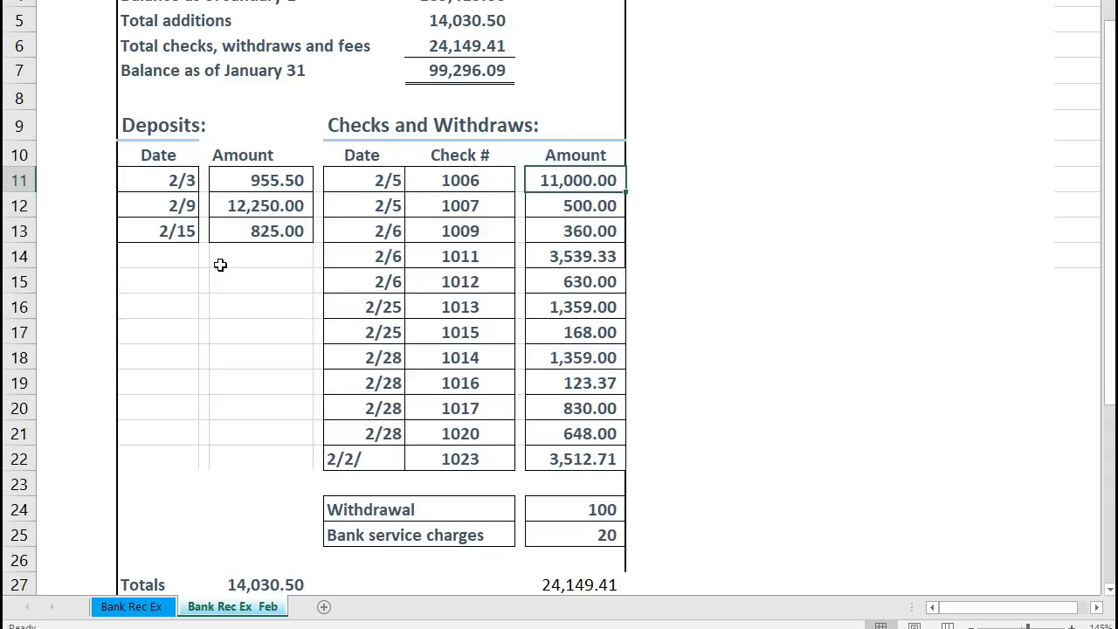
key("Left")
key("Left")
key("Left")
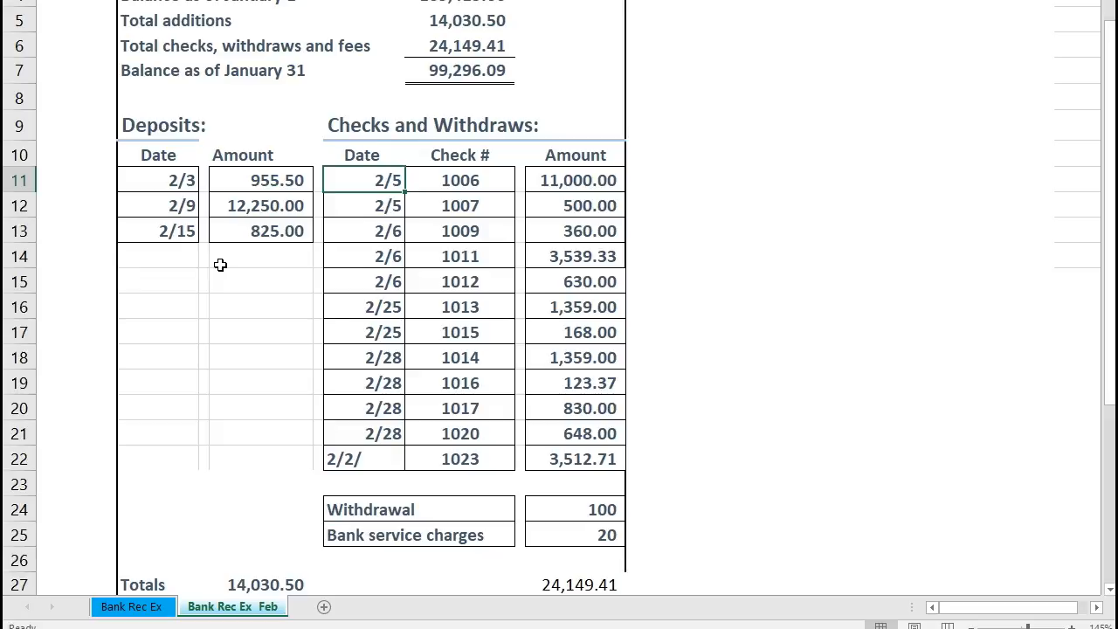
key("Right")
key("Right")
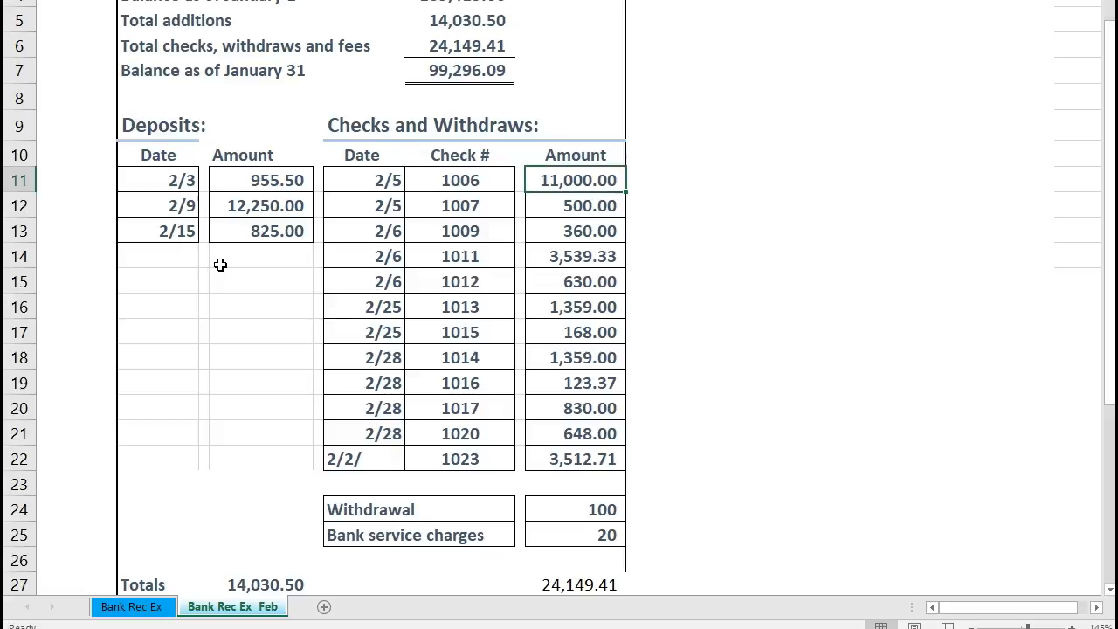
key("Down")
key("Down")
key("Down")
key("Down")
key("Down")
key("Down")
key("Down")
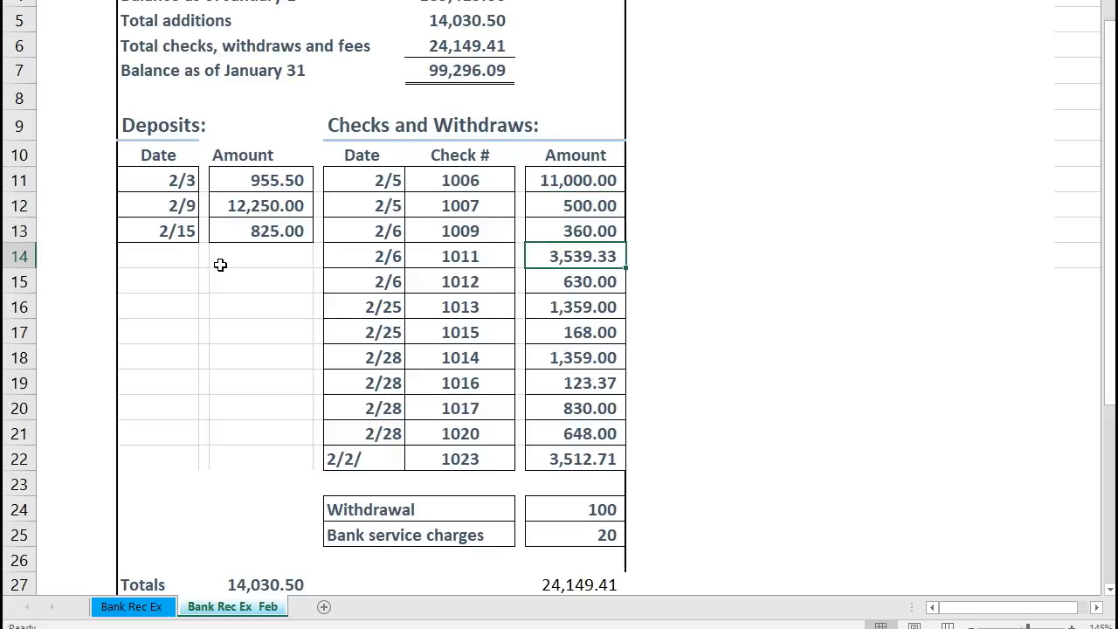
key("Down")
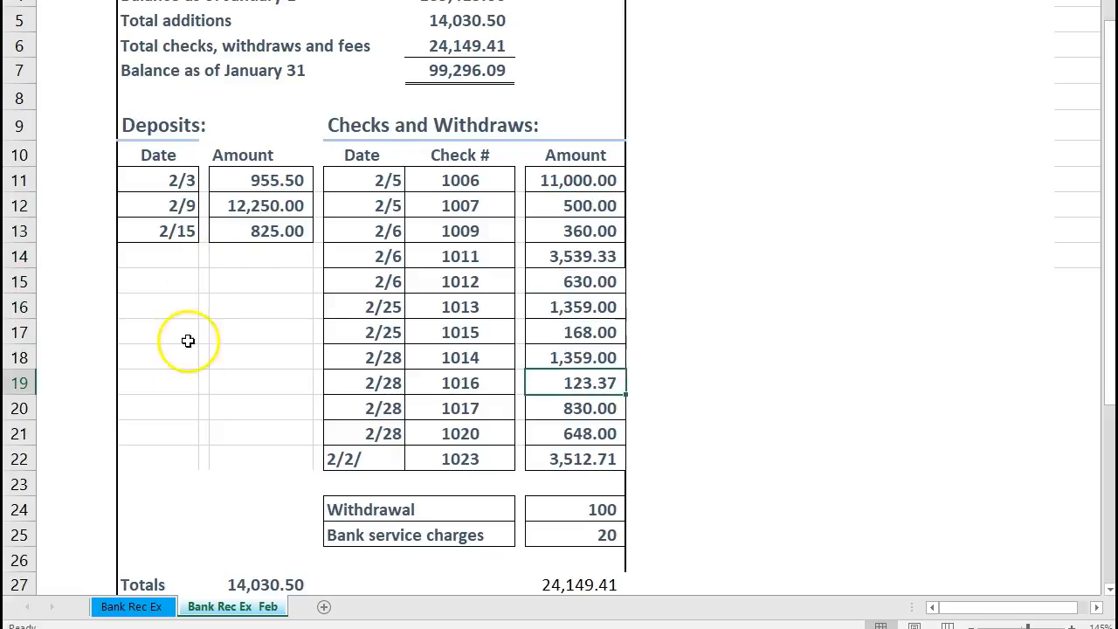
type("2/2/")
key("Return")
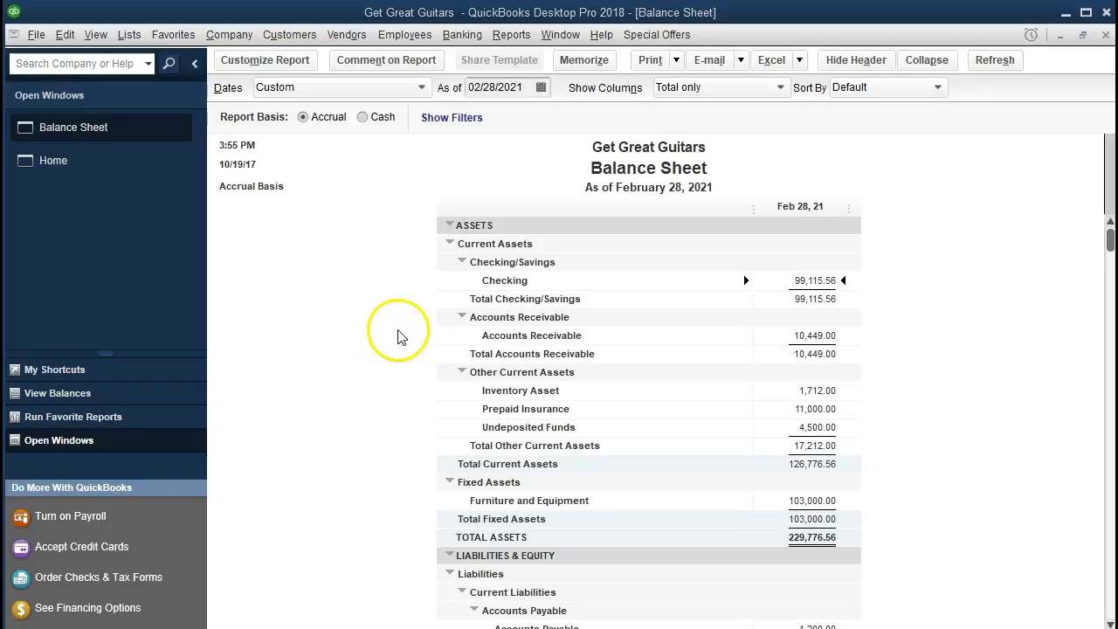
- Start reconciling the Checking account for the 02/28/2021 statement with ending balance 99,296.09, keeping service charge and interest earned at 0.00
left_click(462, 34)
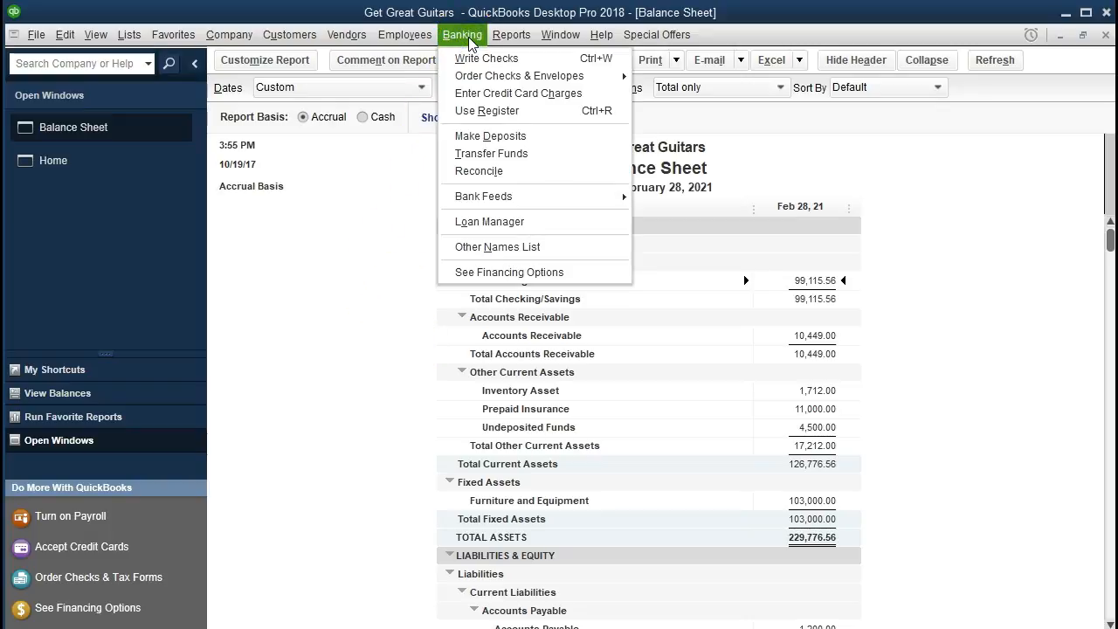
left_click(525, 174)
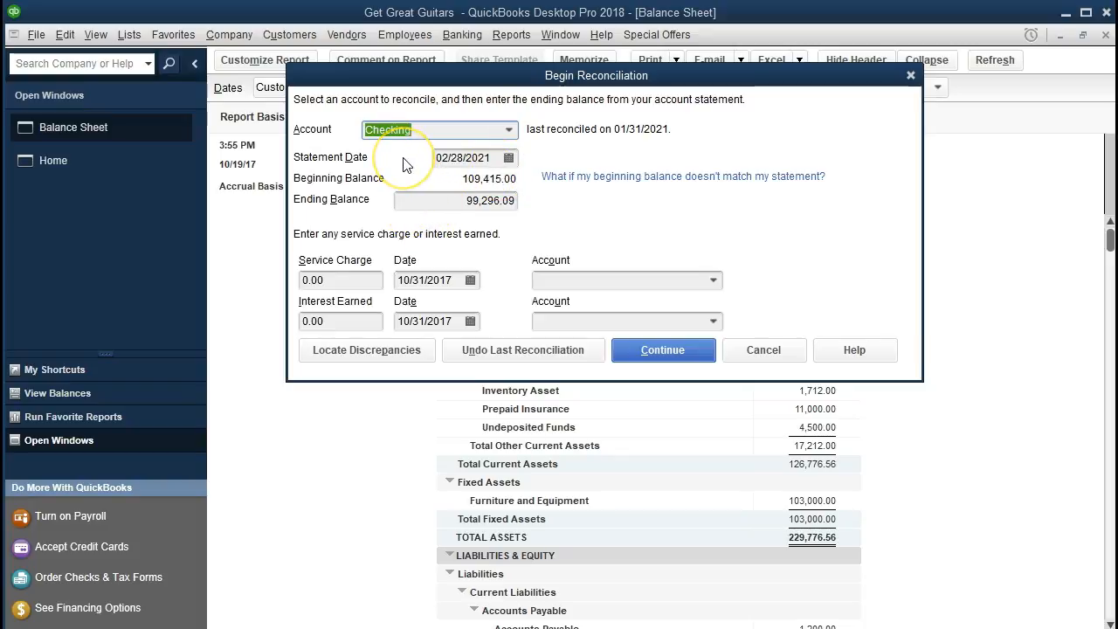
key("Tab")
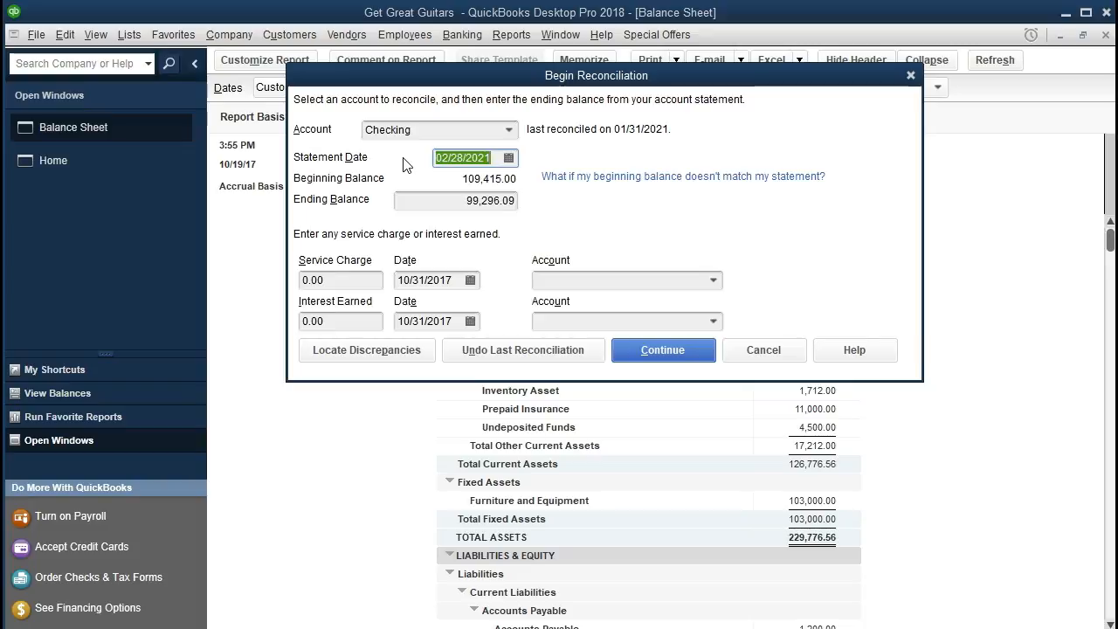
left_click(447, 199)
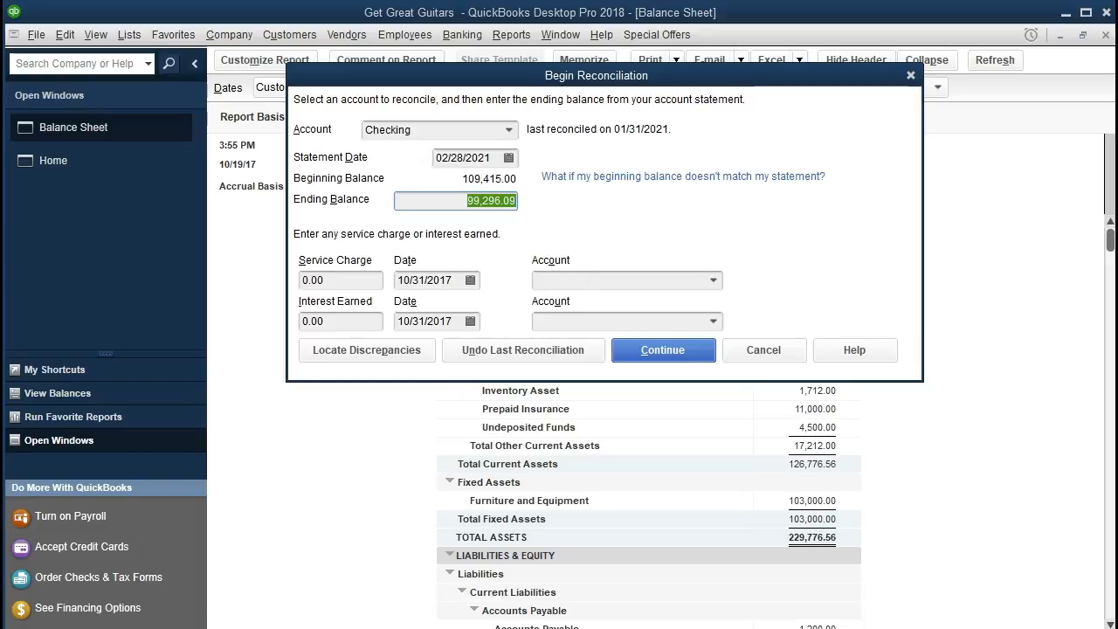
left_click(532, 330)
left_click(368, 283)
left_click(367, 324)
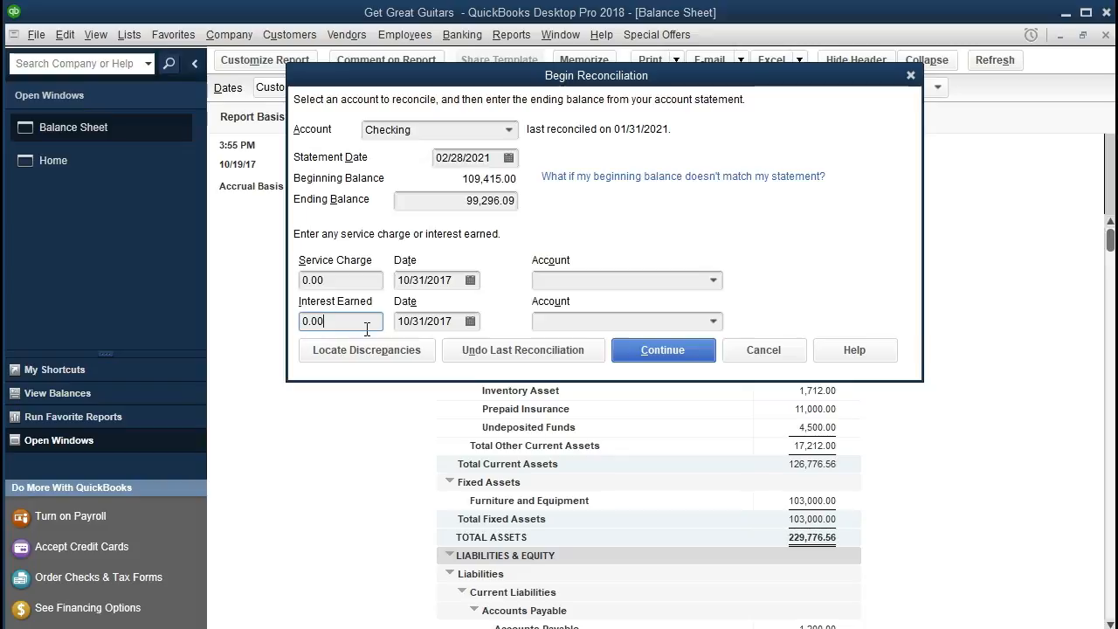
left_click(661, 351)
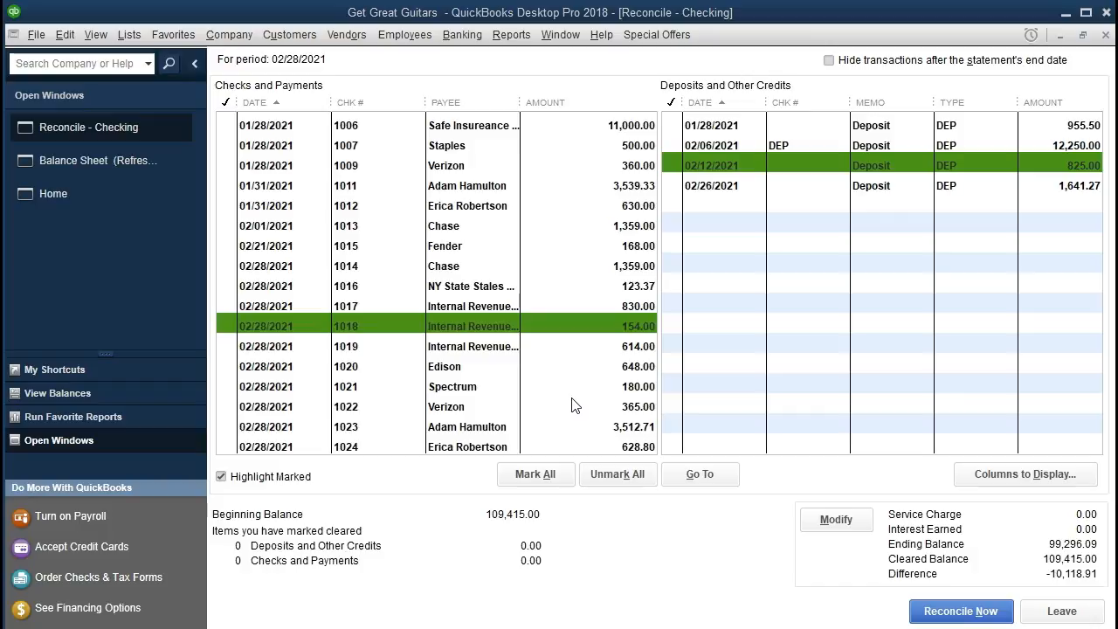
- Bring up the Excel bank statement beside the reconciliation and examine its checks, amounts, withdrawal, service charges and totals
left_click(237, 627)
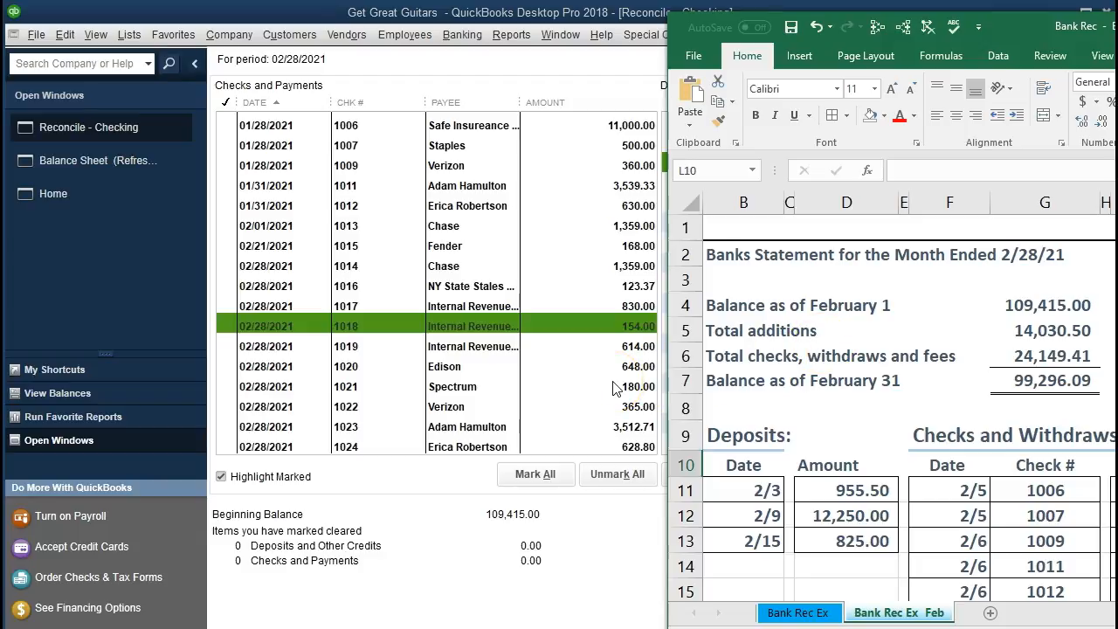
left_click(862, 400)
scroll(862, 398, "down", 3)
scroll(862, 398, "down", 4)
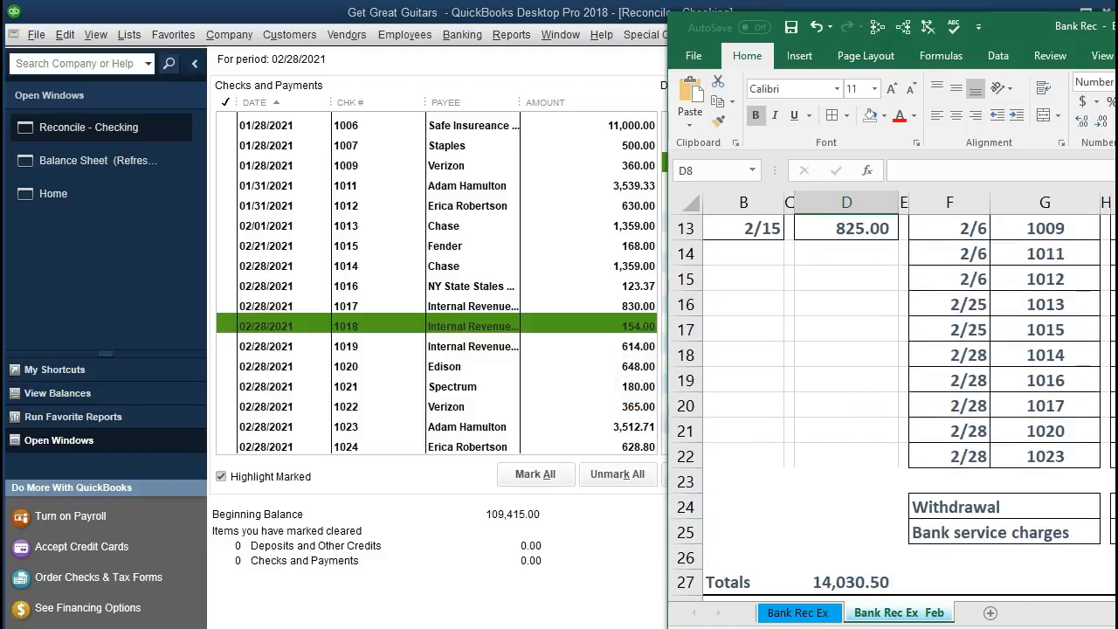
scroll(891, 393, "right", 2)
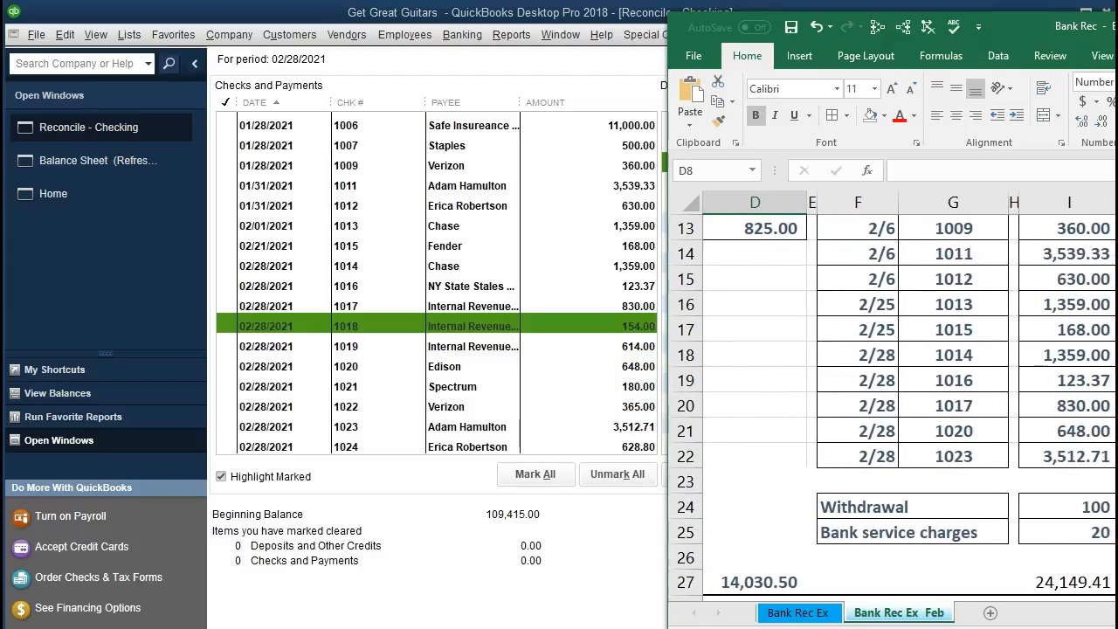
- Compare the February statement's totals, deposits, and checks and withdrawals with the uncleared transactions in the Checking reconciliation
scroll(1070, 539, "down", 1)
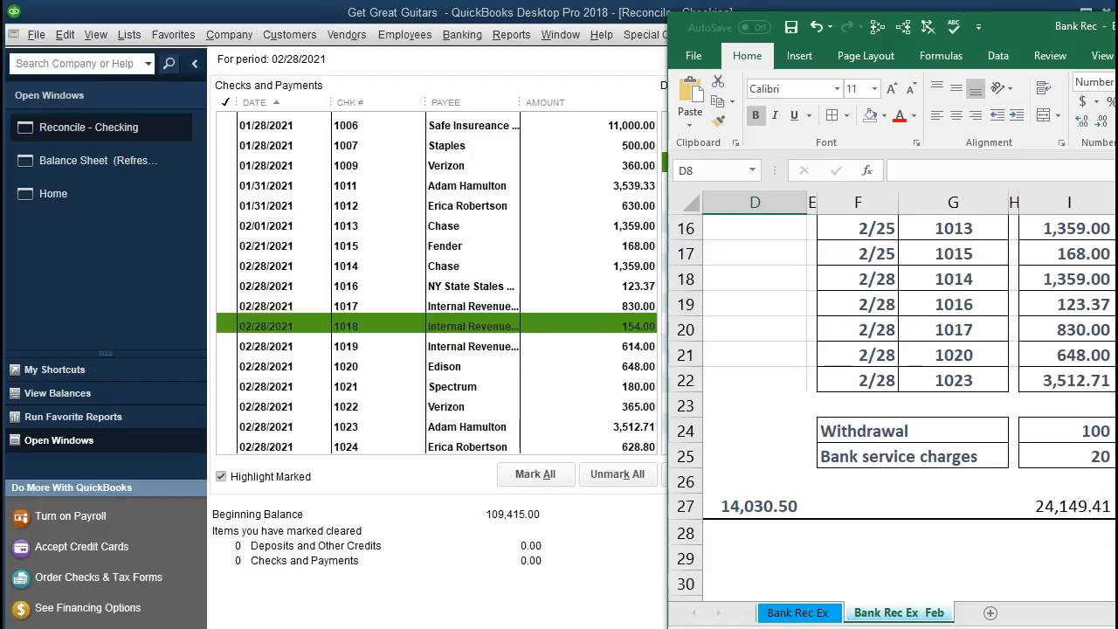
scroll(891, 367, "left", 4)
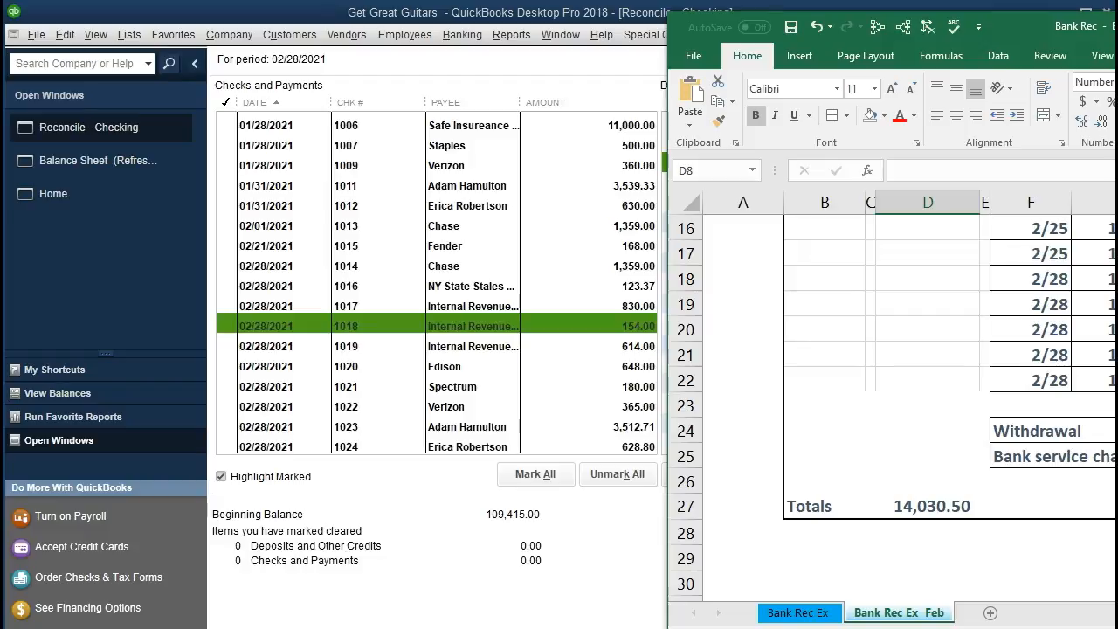
scroll(909, 367, "right", 2)
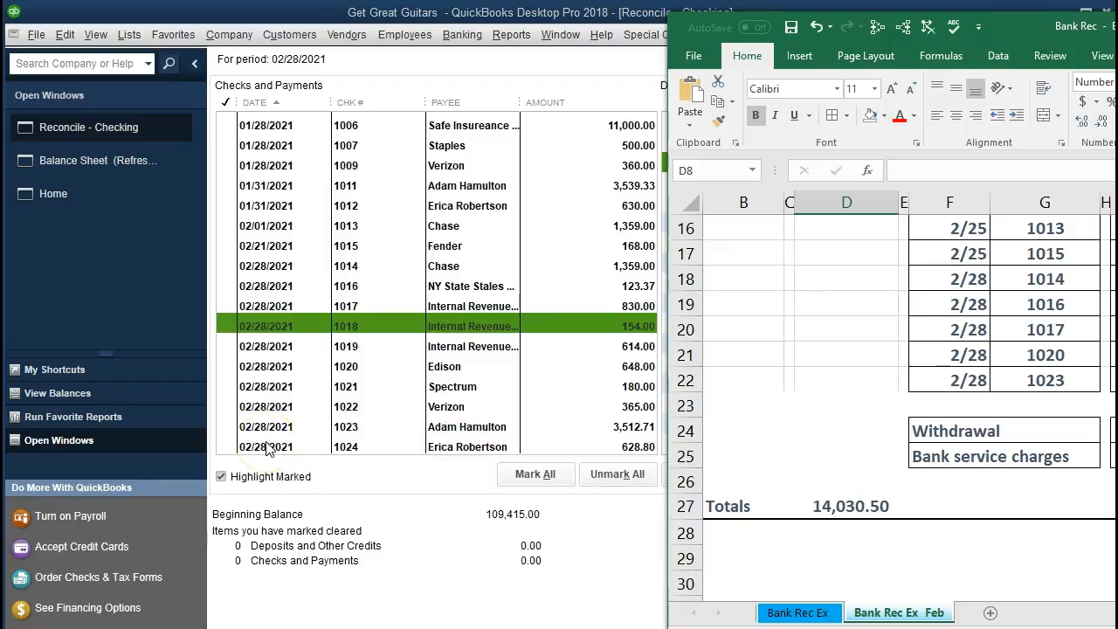
left_click(803, 362)
scroll(804, 365, "up", 2)
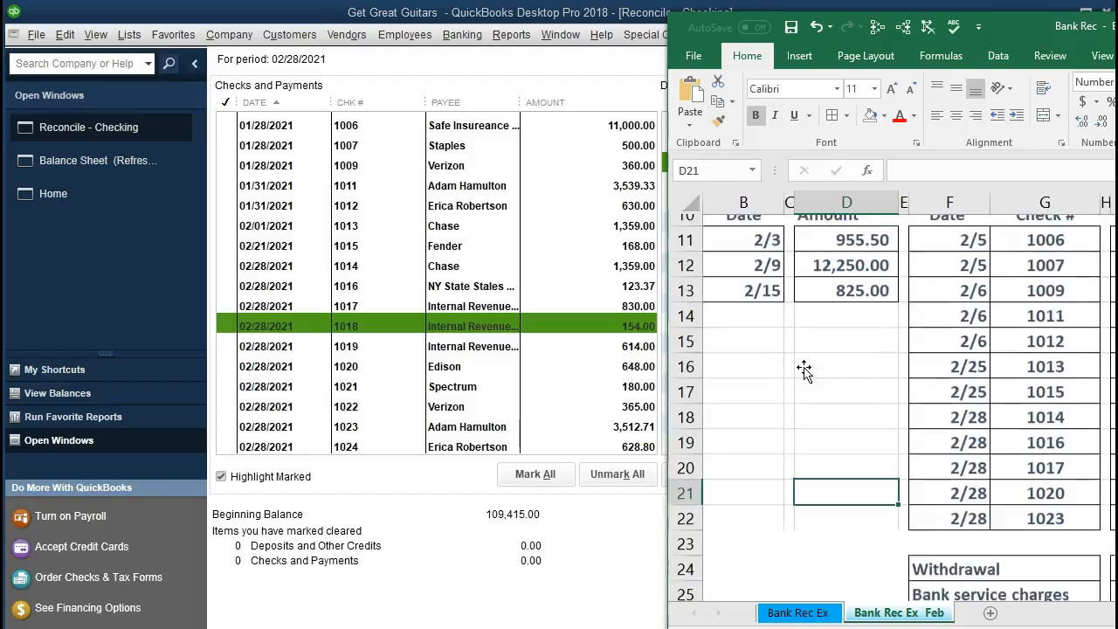
scroll(804, 370, "up", 1)
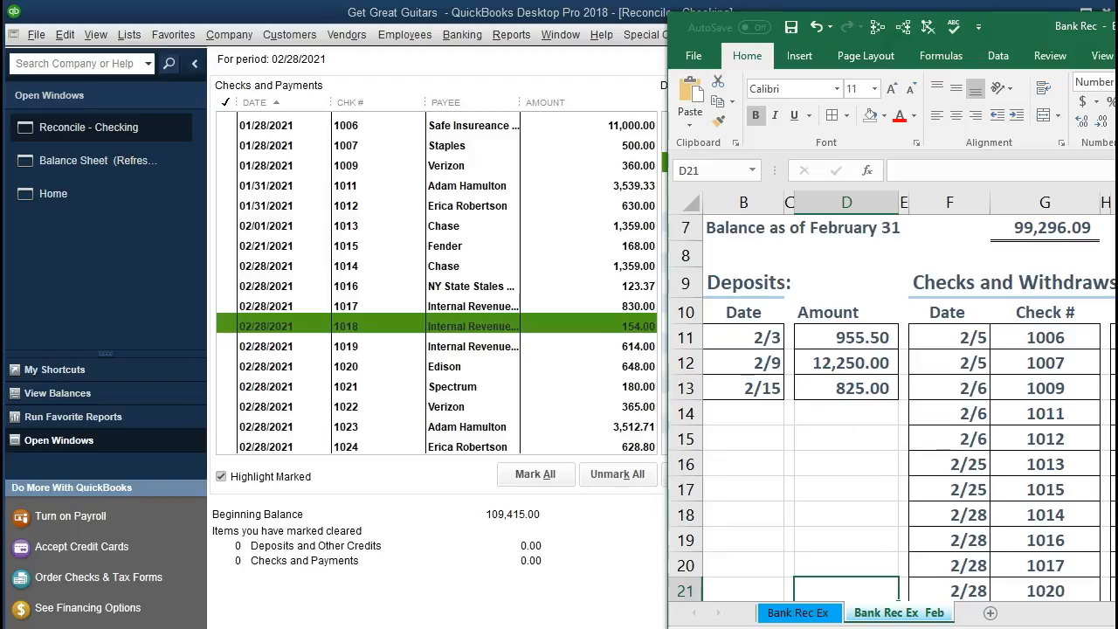
scroll(908, 393, "right", 2)
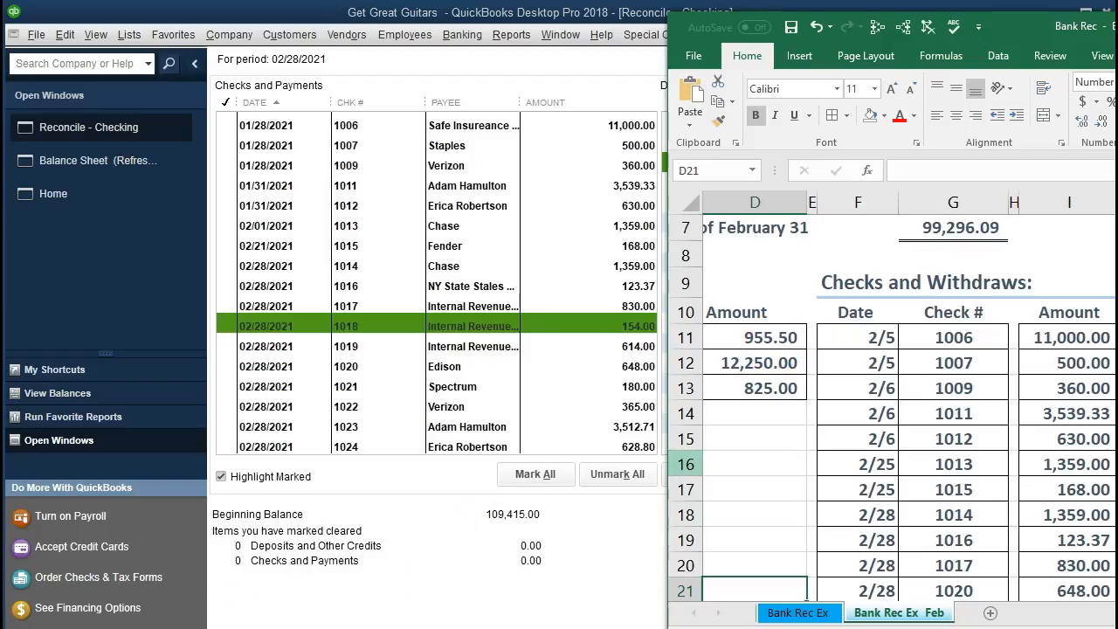
left_click(454, 575)
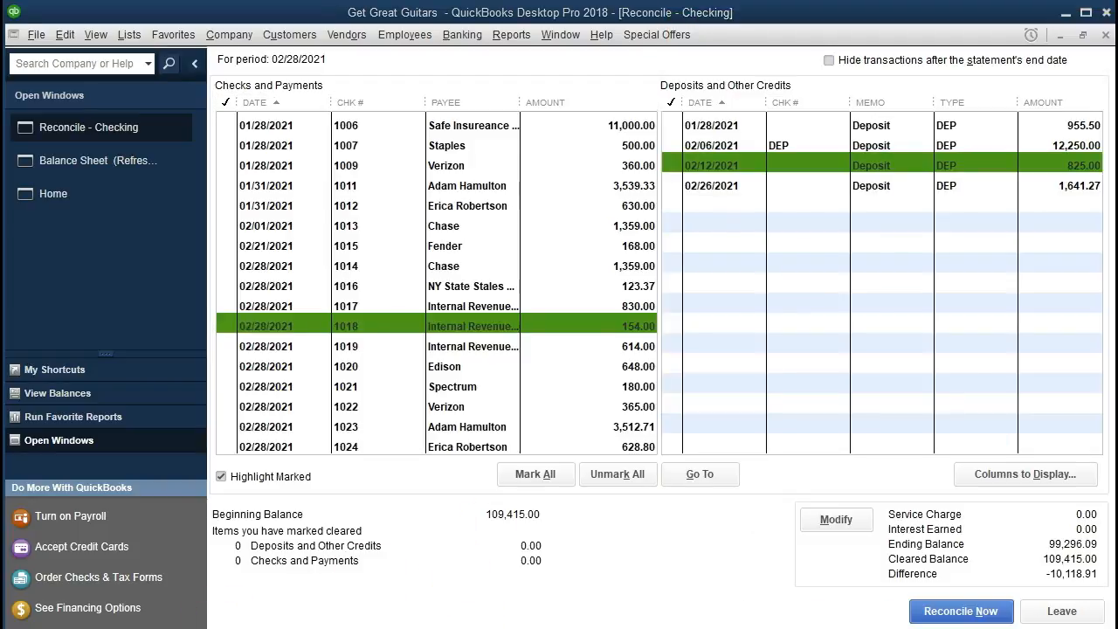
key("alt+Tab")
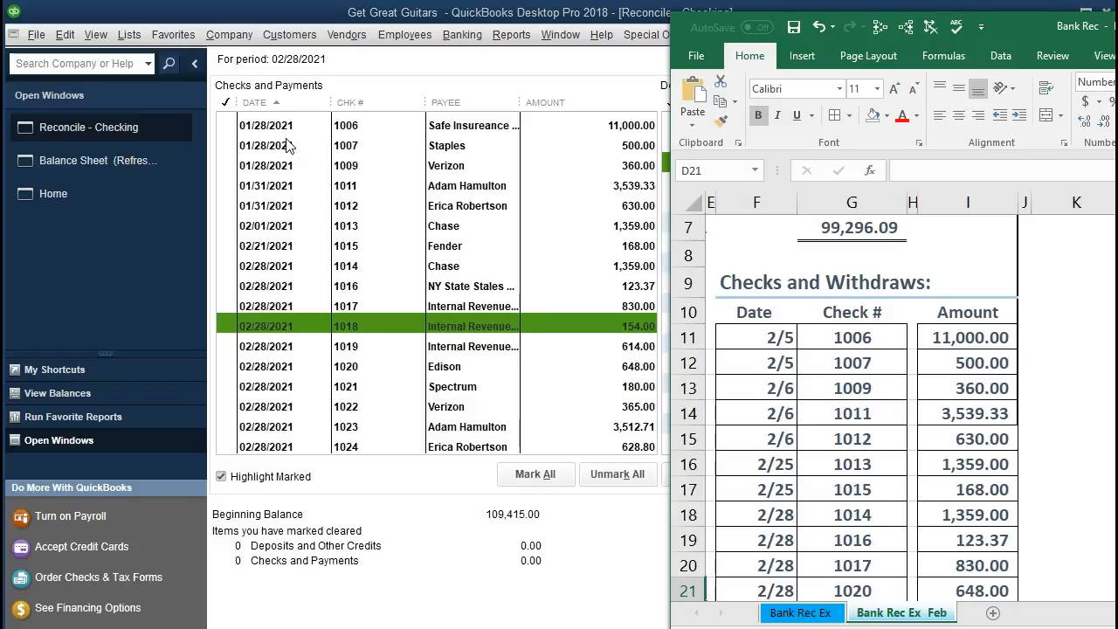
- Mark check 1006 for 11,000.00 as cleared in the reconciliation and fill its row in the Excel bank statement green
left_click(224, 125)
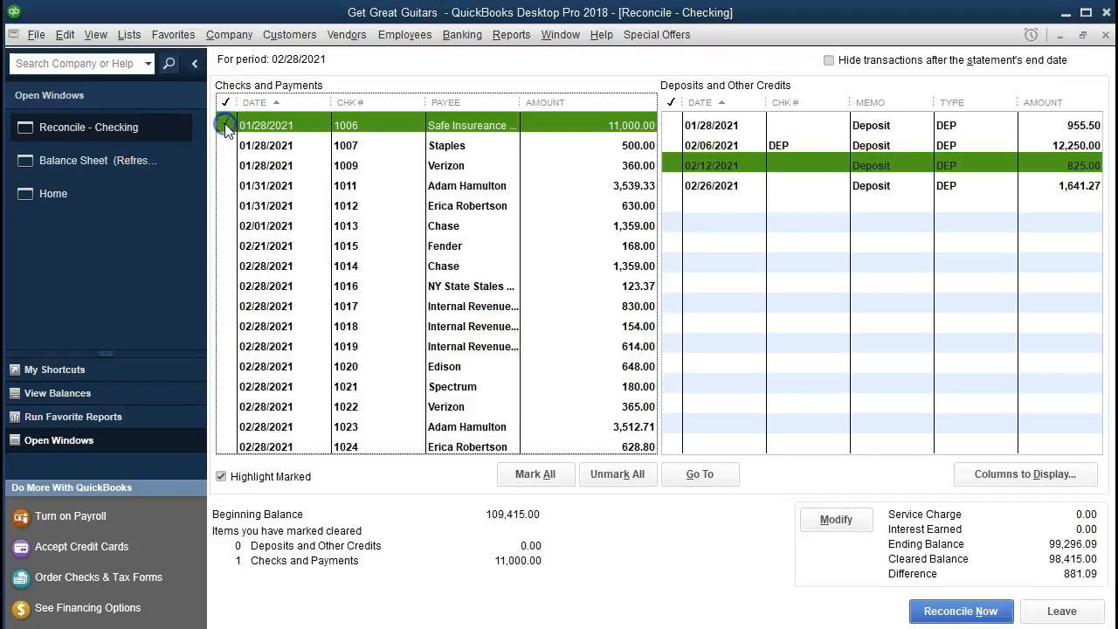
key("alt+Tab")
left_click_drag(779, 337, 950, 340)
right_click(950, 341)
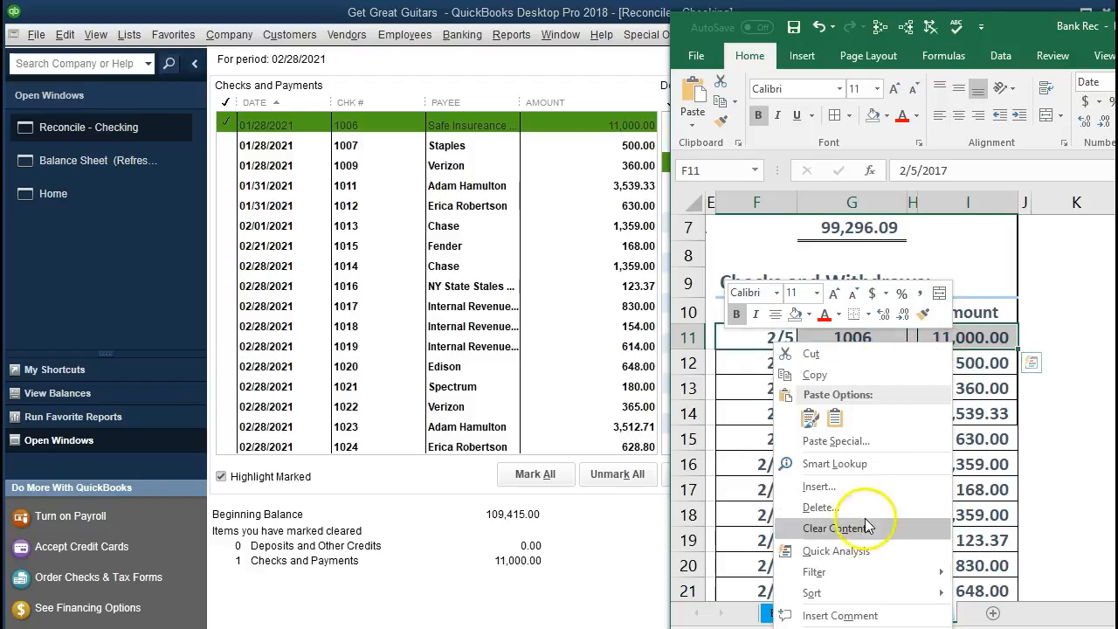
left_click(809, 314)
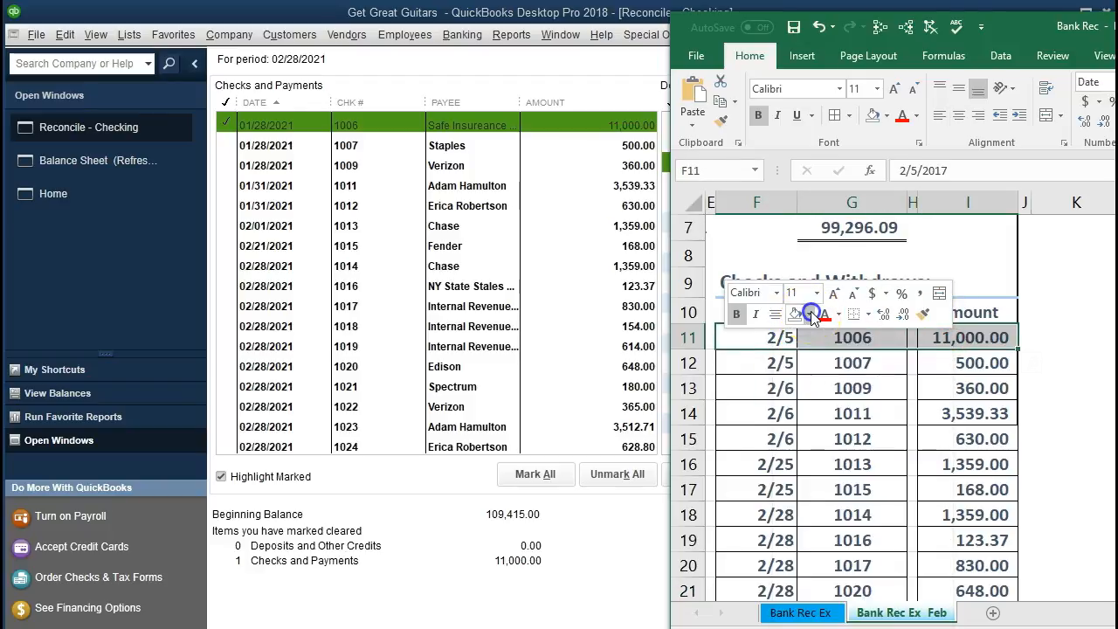
left_click(928, 353)
left_click(854, 438)
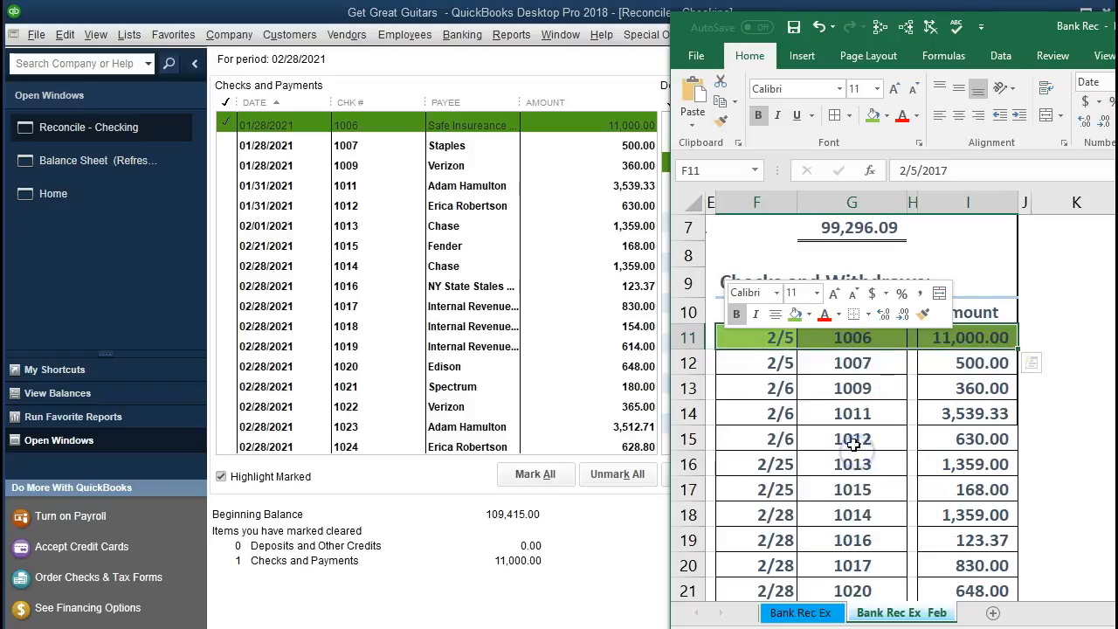
- Mark the Staples check 1007 for 500.00 as cleared and fill its date, check number and amount cells on the statement green
left_click(924, 362)
left_click(878, 364)
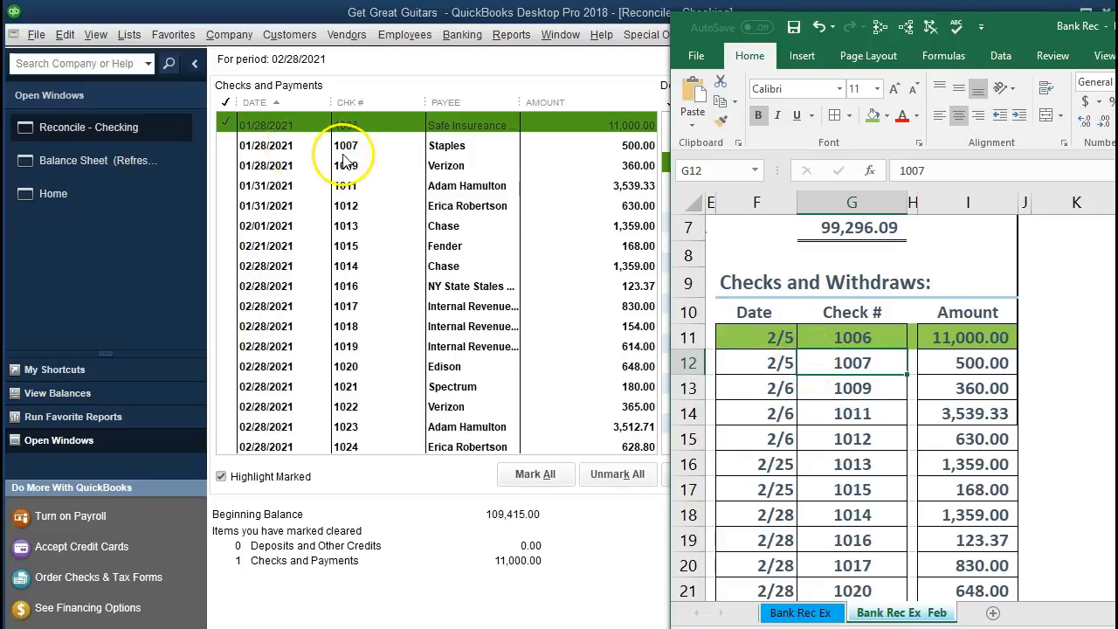
left_click(566, 145)
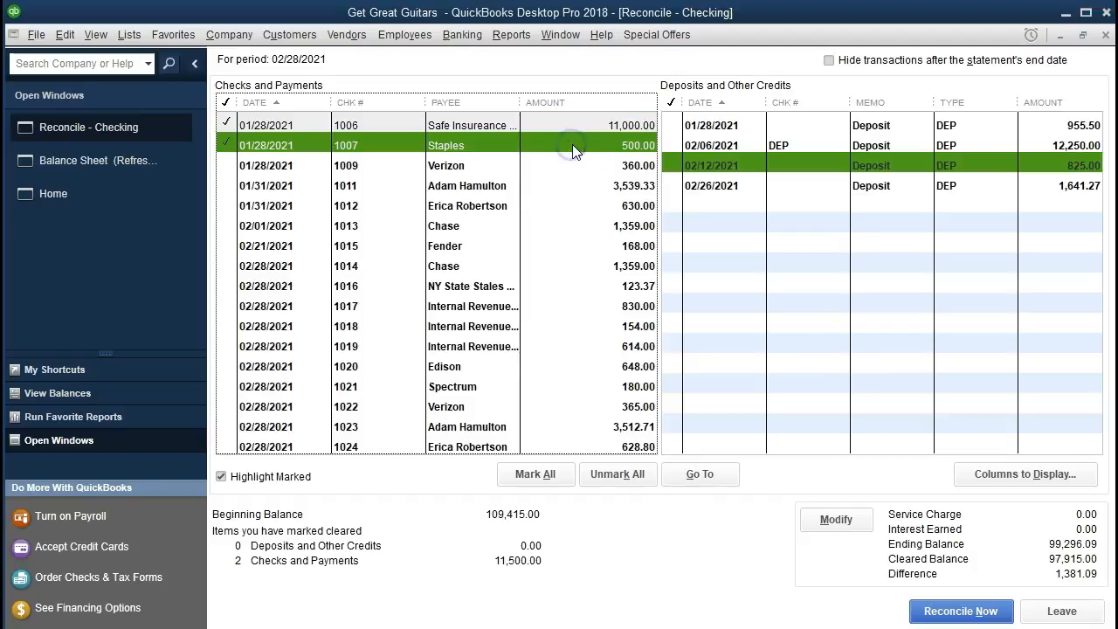
key("alt+Tab")
left_click_drag(783, 362, 951, 365)
right_click(951, 365)
left_click(794, 339)
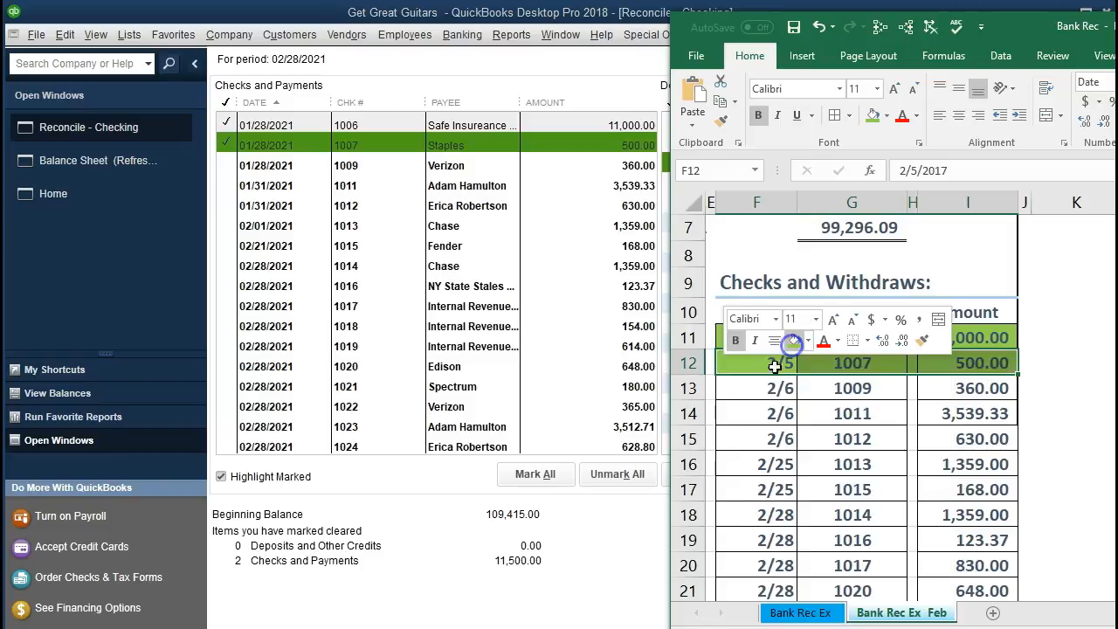
- Mark the Verizon check 1009 for 360.00 as cleared and give its statement row the same green fill
left_click(736, 389)
left_click(943, 386)
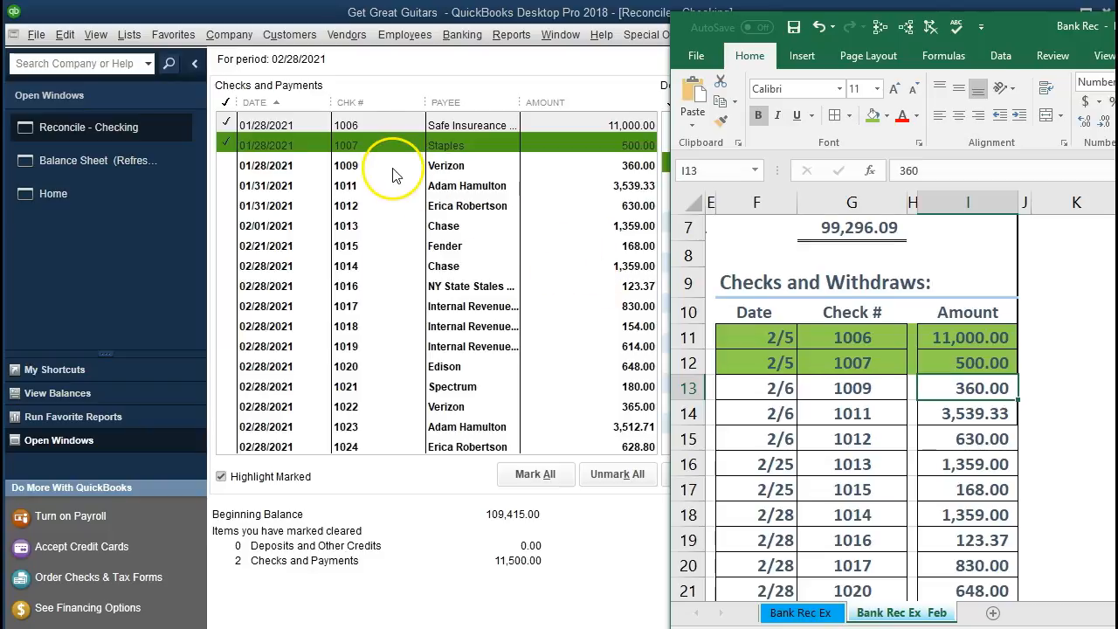
left_click(587, 167)
key("alt+Tab")
left_click_drag(772, 387, 935, 381)
right_click(939, 390)
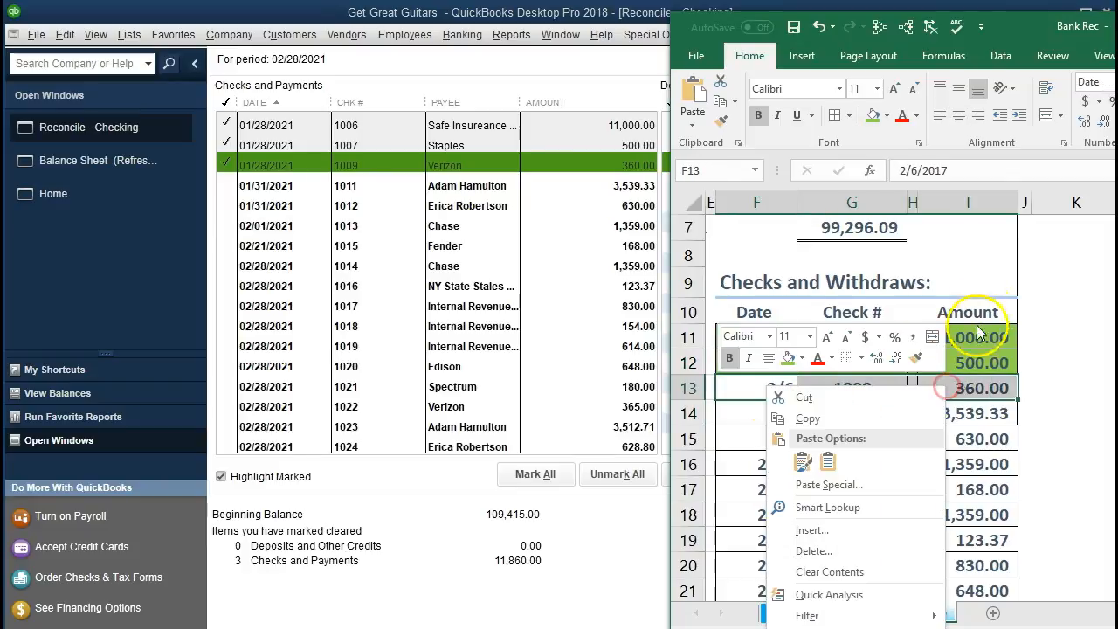
left_click(789, 358)
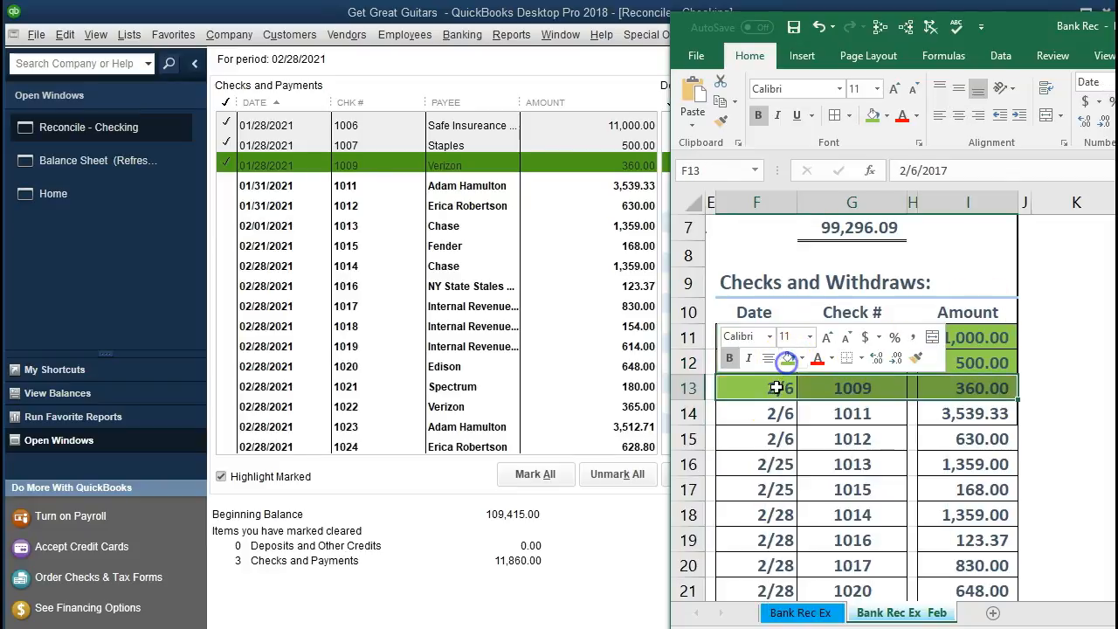
- Mark check 1011 for 3,539.33 as cleared in QuickBooks and fill its statement row green in Excel
left_click(938, 411)
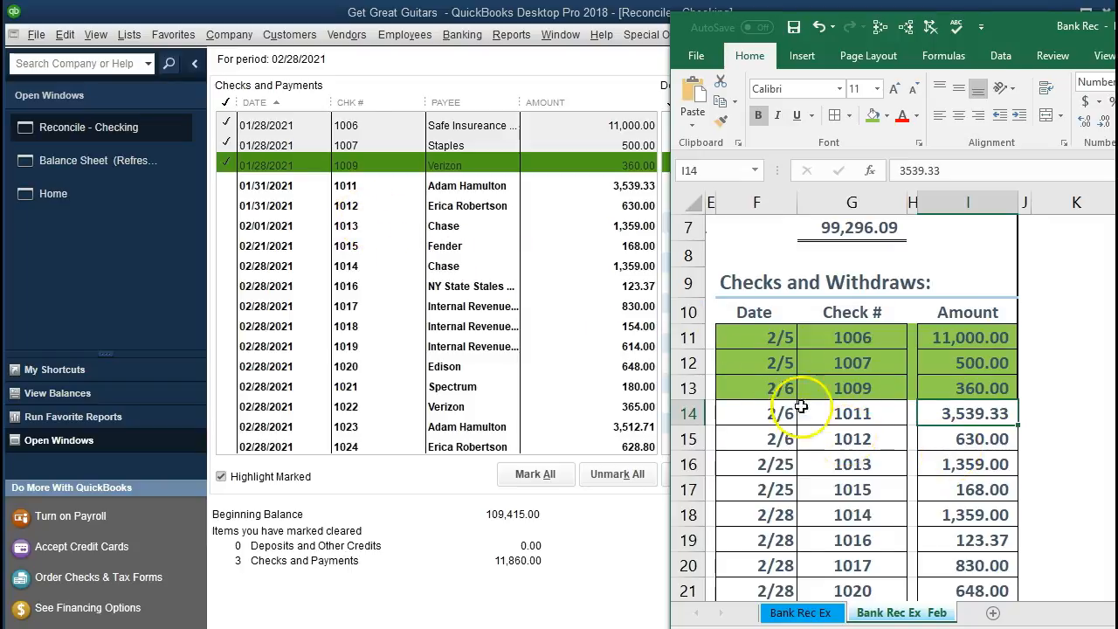
left_click(590, 183)
key("alt+Tab")
left_click_drag(751, 412, 912, 417)
right_click(931, 414)
left_click(784, 467)
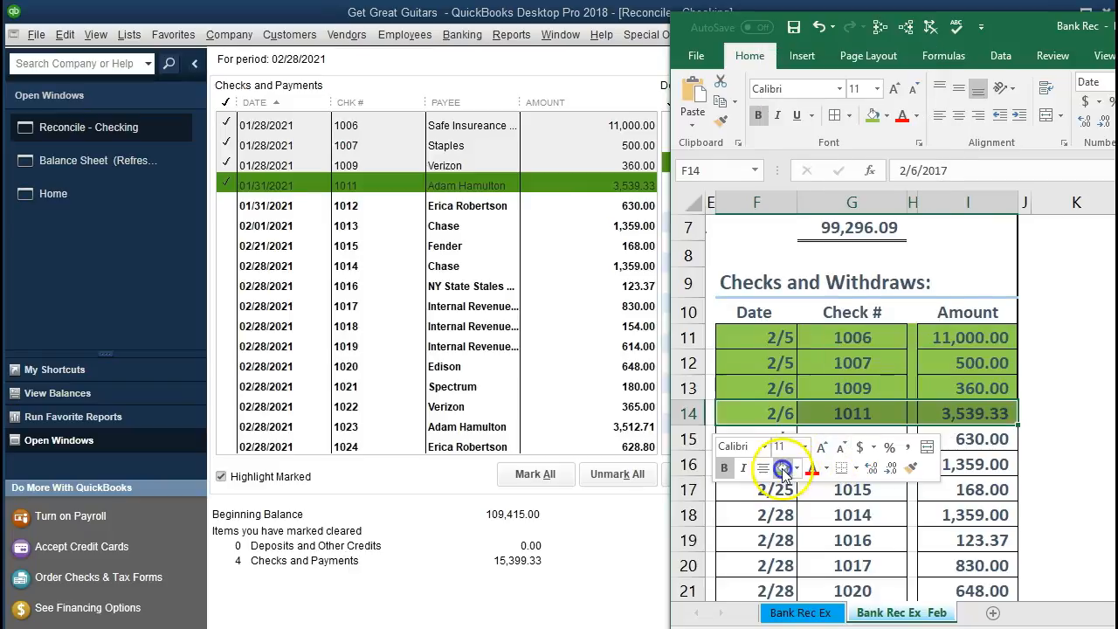
- Mark check 1012 for 630.00 as cleared in the reconciliation and fill its matching statement row green
left_click(971, 439)
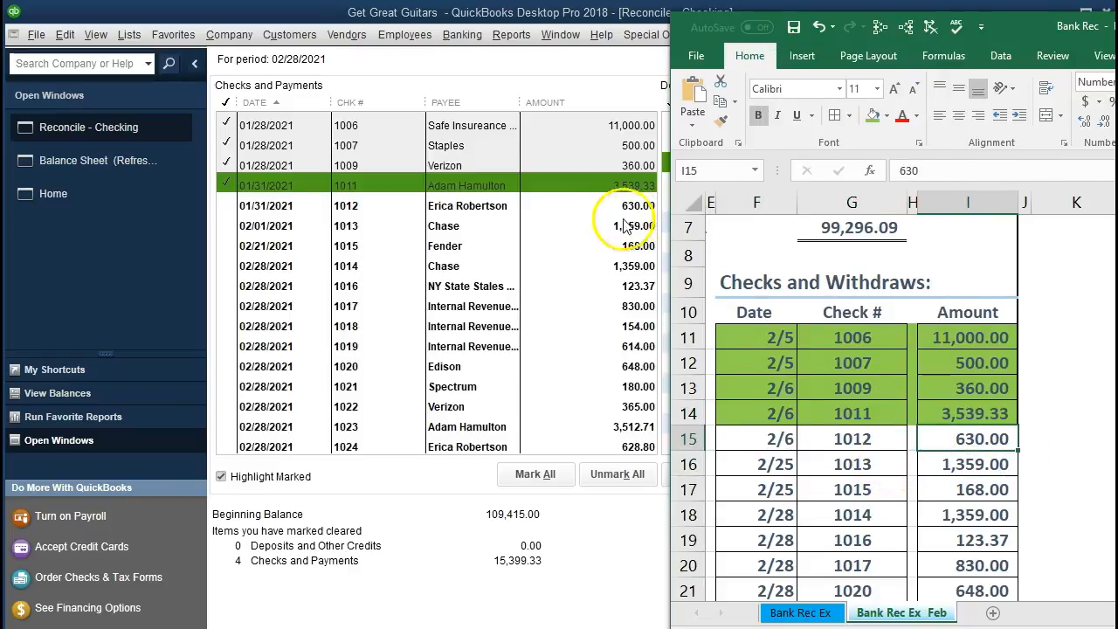
left_click(583, 210)
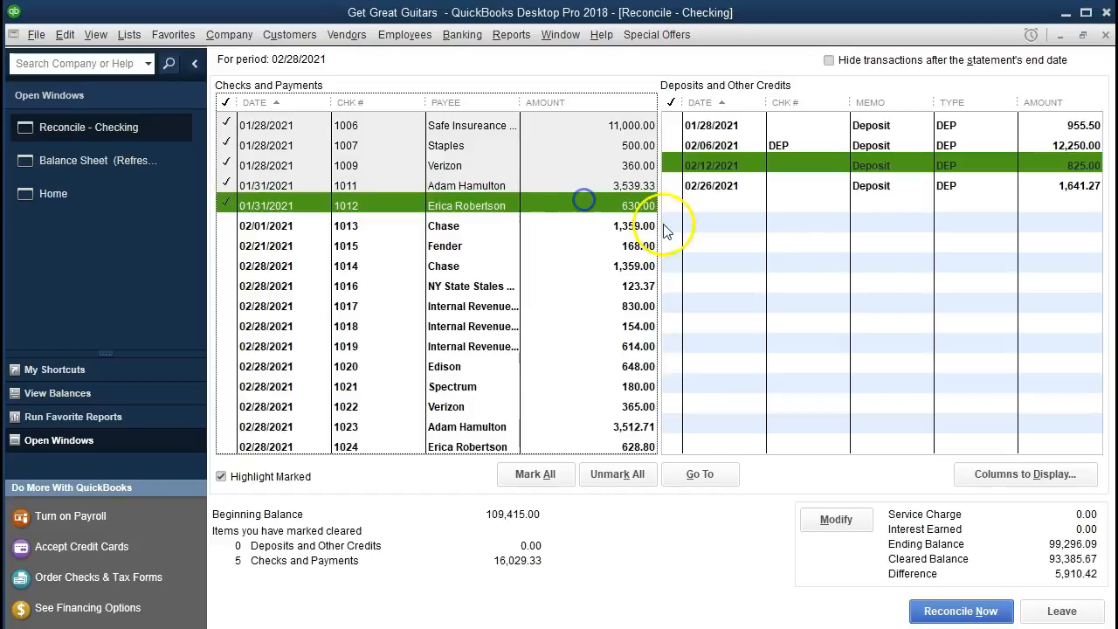
key("alt+Tab")
left_click_drag(789, 440, 938, 438)
right_click(938, 438)
left_click(783, 491)
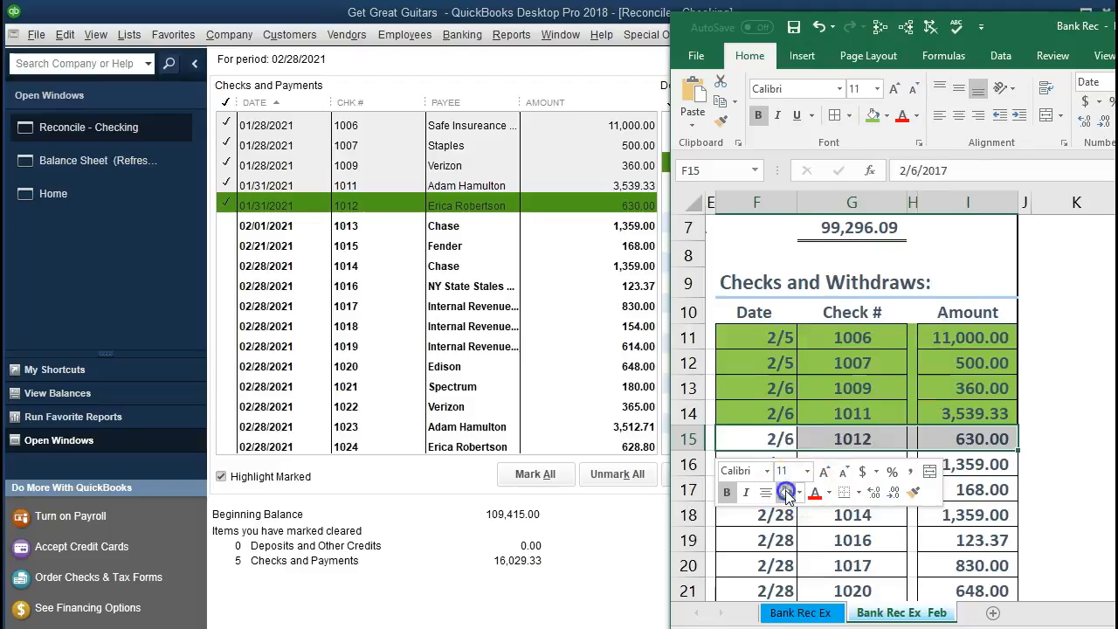
left_click(840, 388)
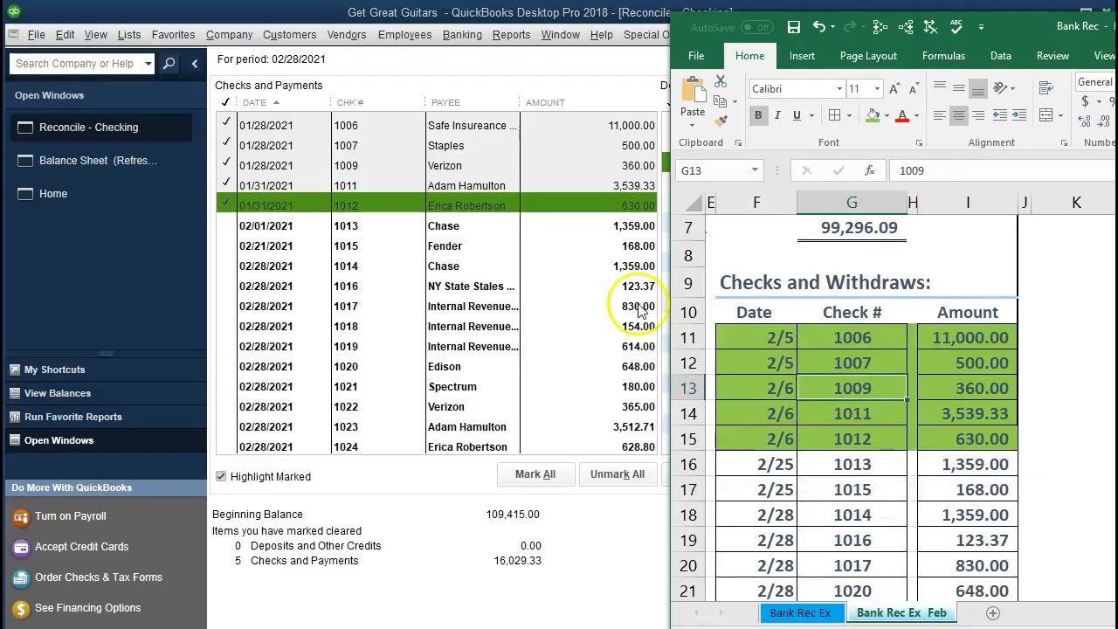
- Mark the 02/01/2021 Chase check 1013 for 1,359.00 as cleared and fill its statement row green
left_click(569, 231)
left_click(574, 229)
key("alt+Tab")
left_click_drag(755, 464, 952, 464)
right_click(952, 464)
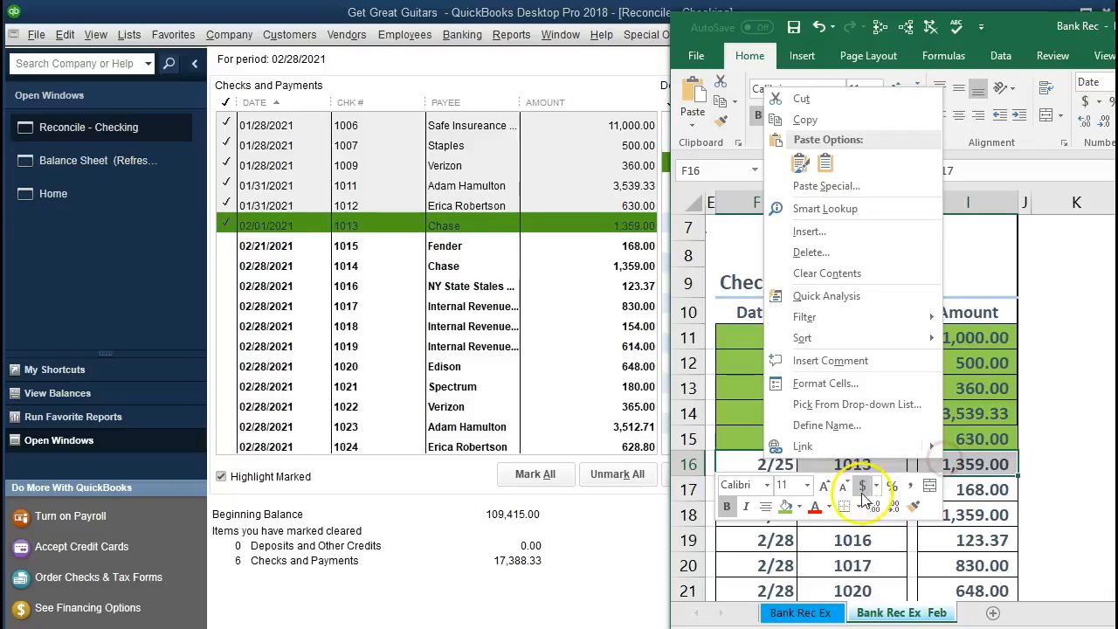
left_click(785, 506)
left_click(974, 516)
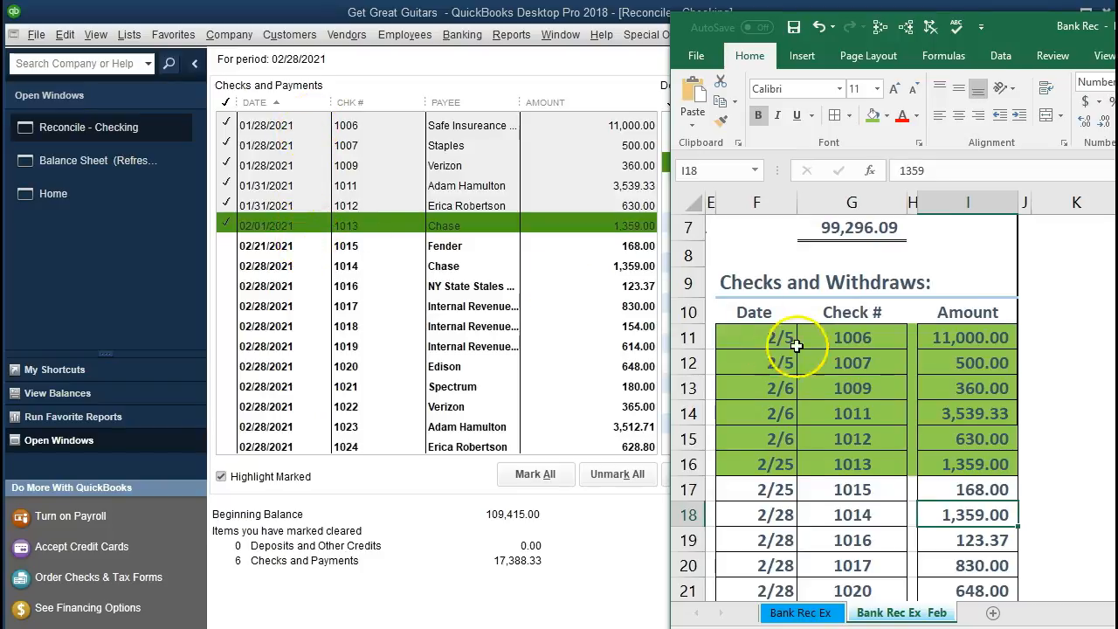
- Mark the Fender check 1015 for 168.00 as cleared and fill its statement row green
left_click(963, 495)
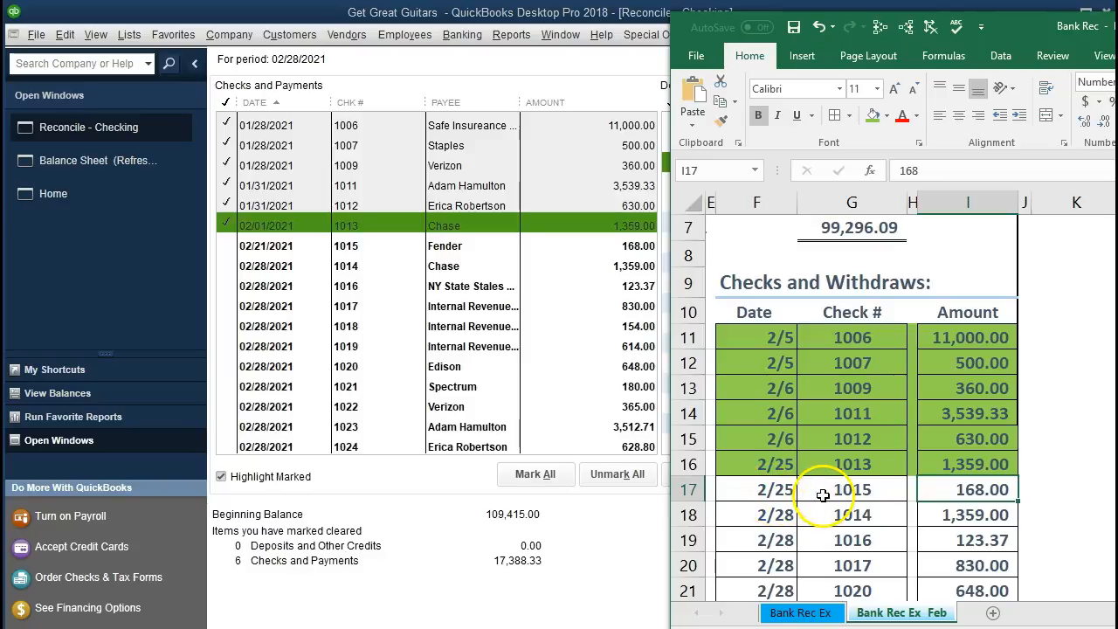
left_click(585, 248)
key("alt+Tab")
left_click_drag(759, 492, 931, 484)
right_click(931, 483)
left_click(779, 530)
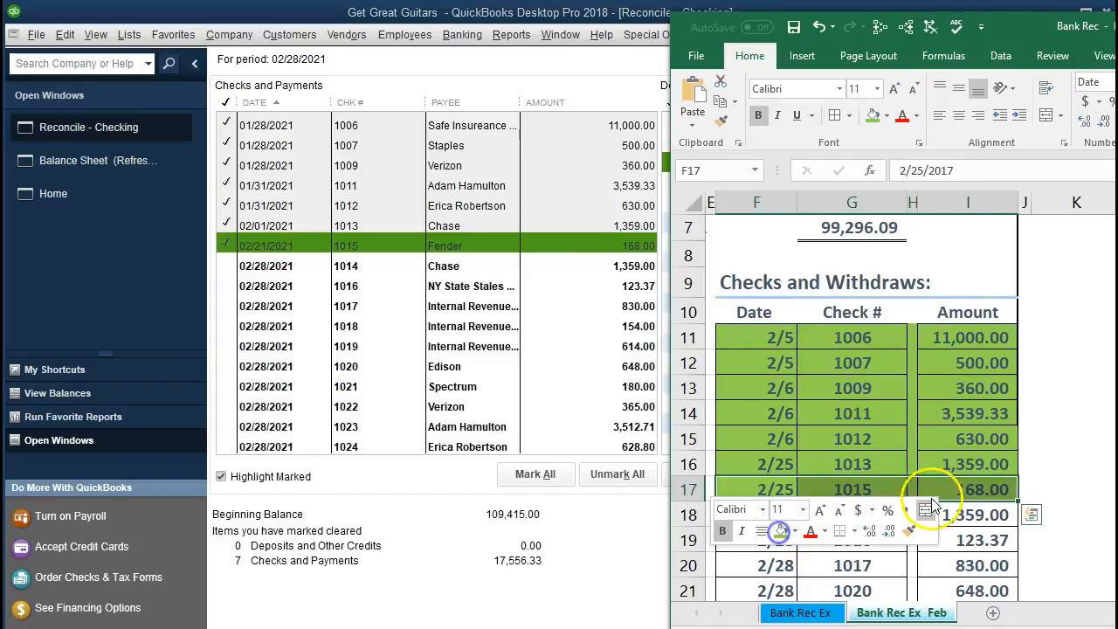
- Mark the 02/28/2021 Chase check 1014 for 1,359.00 as cleared and fill its statement row green
left_click(966, 514)
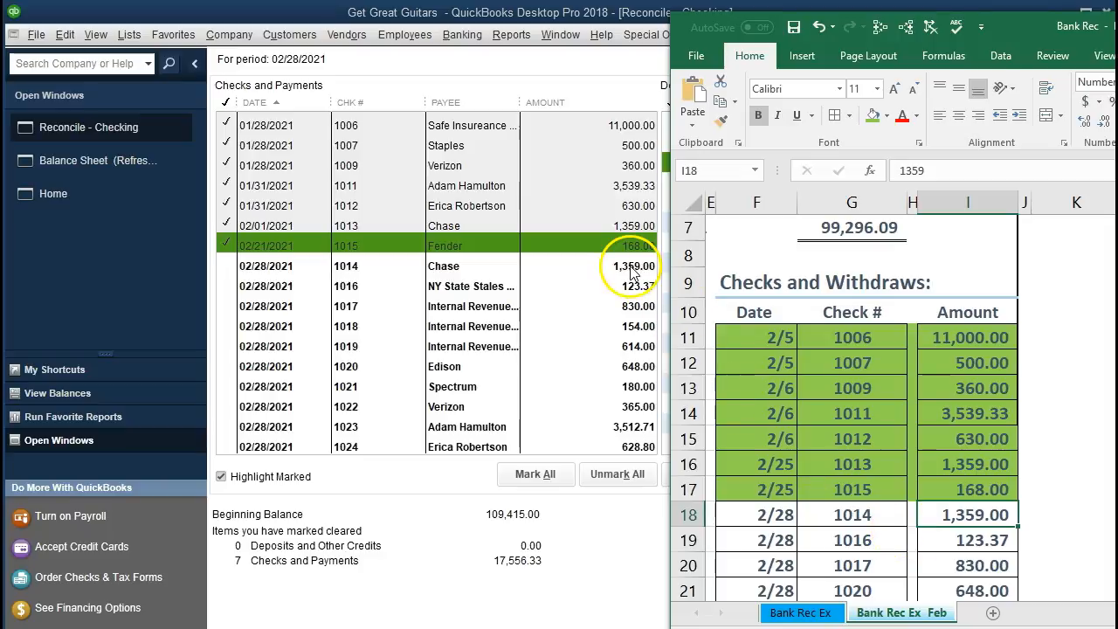
left_click(504, 266)
key("alt+Tab")
left_click_drag(769, 515, 928, 513)
right_click(927, 512)
left_click(960, 561)
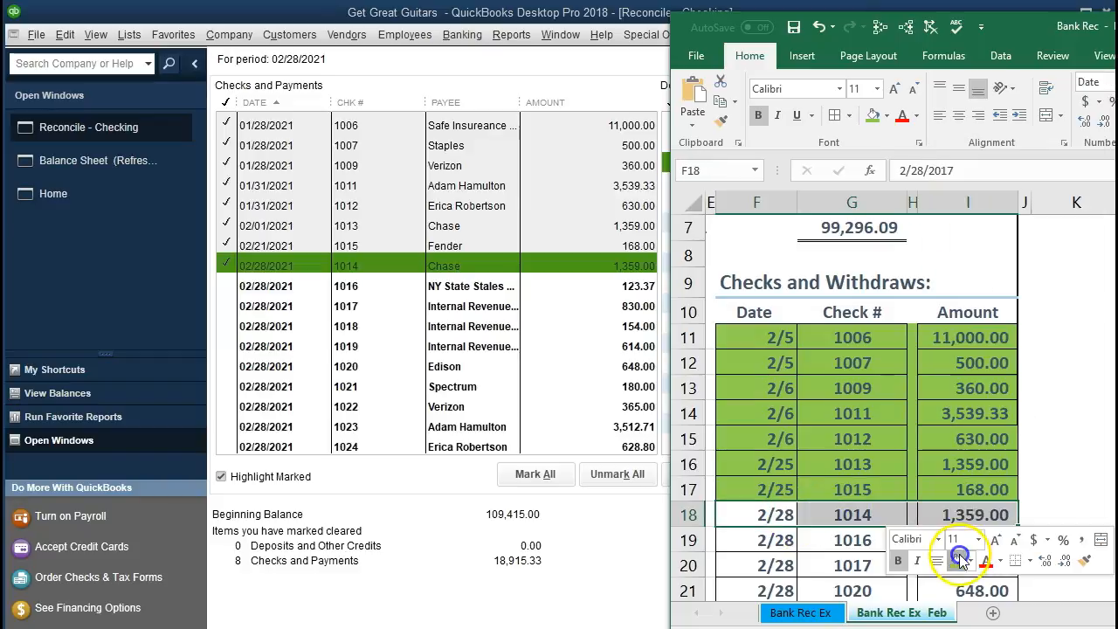
left_click(843, 514)
- Mark the New York State sales tax check 1016 for 123.37 as cleared and fill its statement row green
left_click(940, 534)
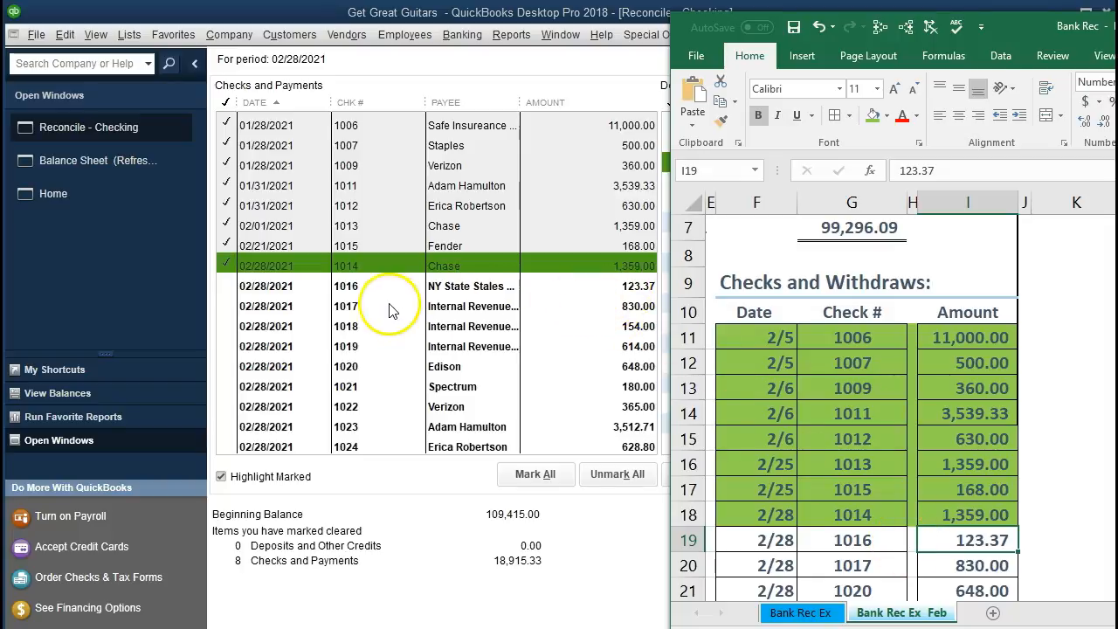
left_click(365, 291)
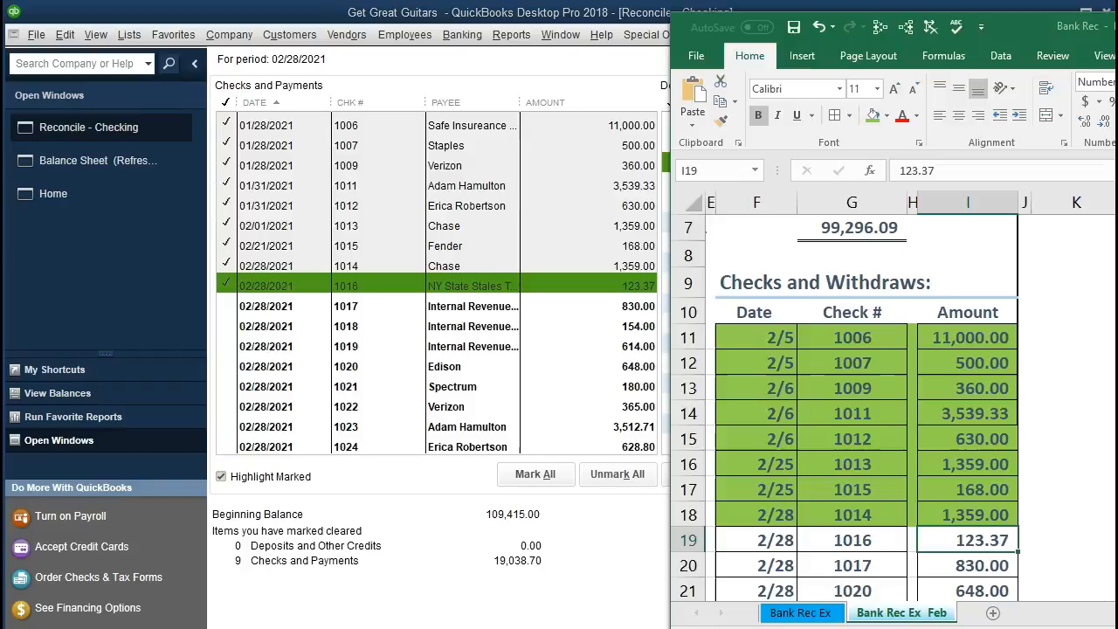
left_click(775, 539)
left_click_drag(838, 545, 940, 542)
right_click(941, 544)
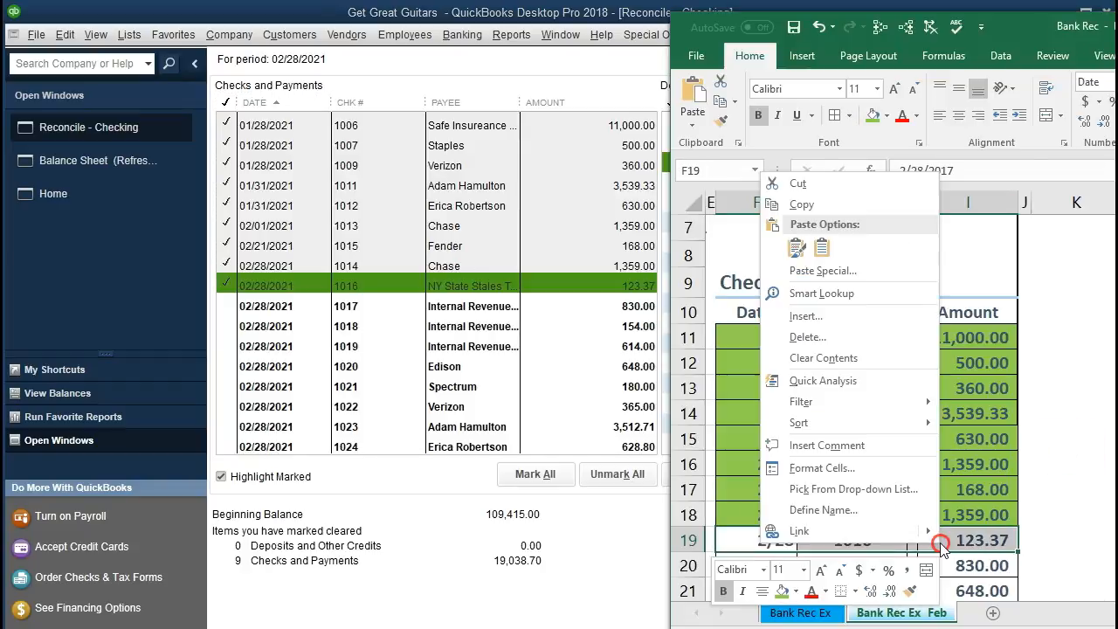
left_click(769, 597)
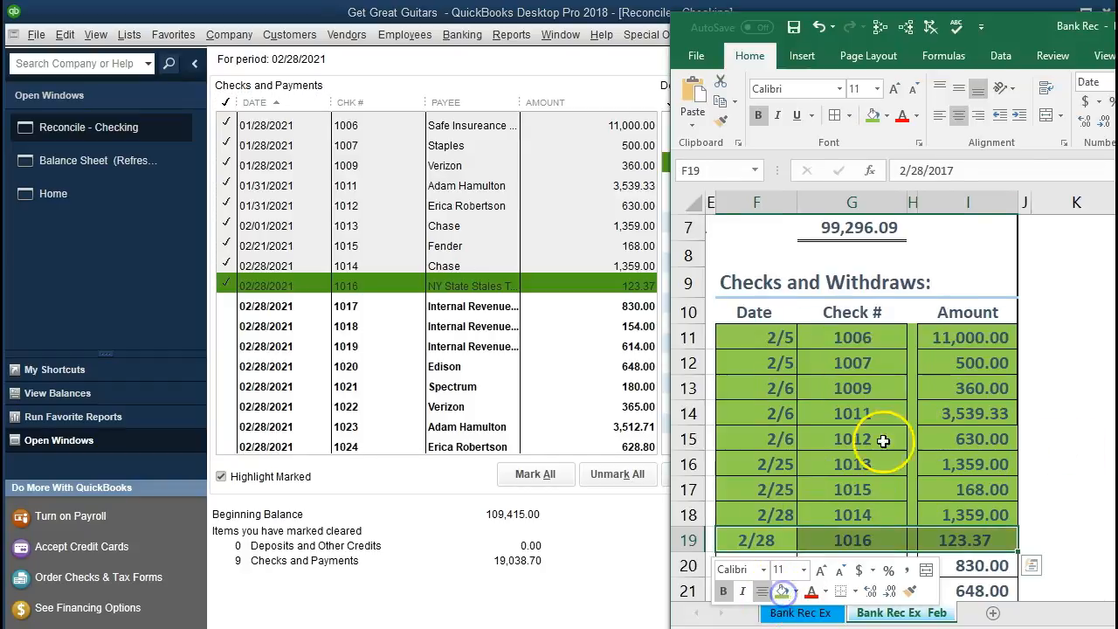
left_click(873, 439)
scroll(890, 489, "down", 1)
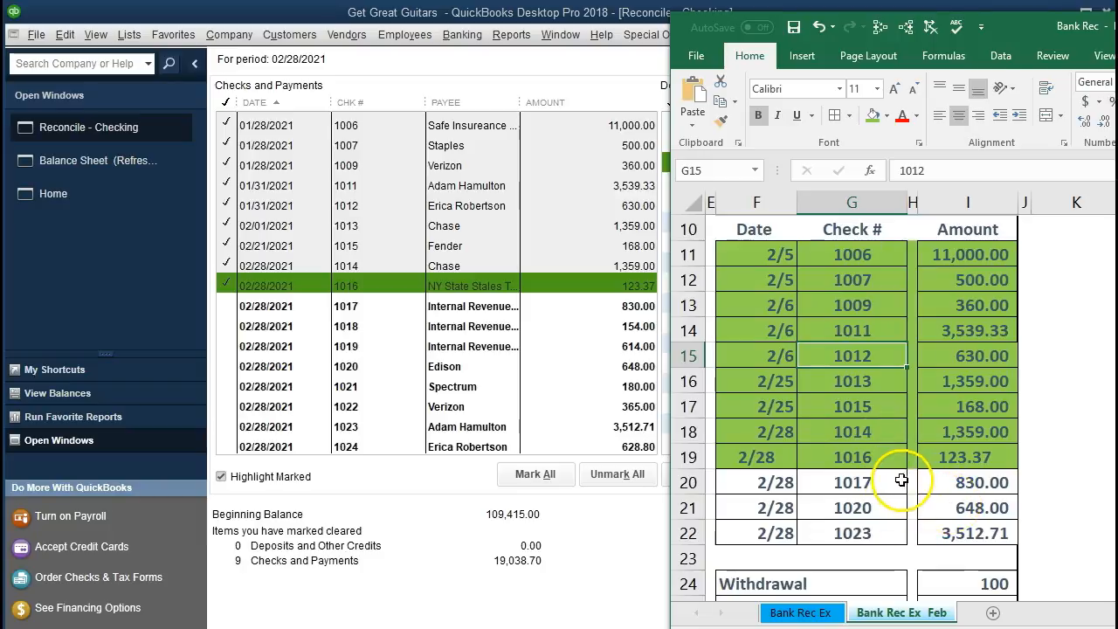
- Mark the Internal Revenue Service check 1017 for 830.00 as cleared and fill its statement row green
left_click(392, 306)
left_click(764, 482)
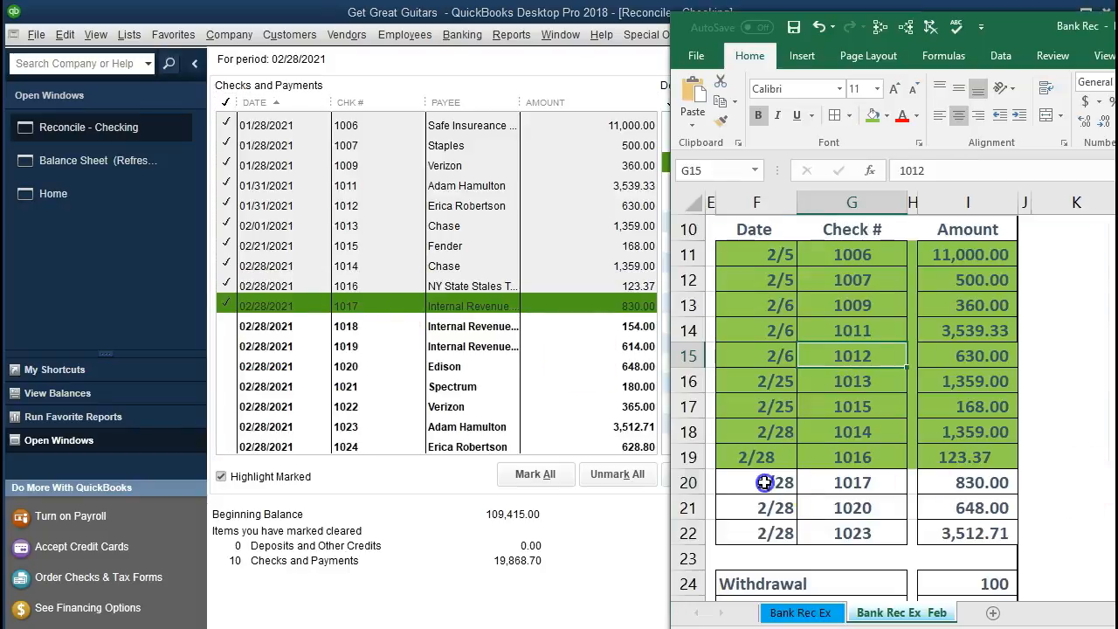
left_click_drag(764, 482, 938, 490)
right_click(941, 486)
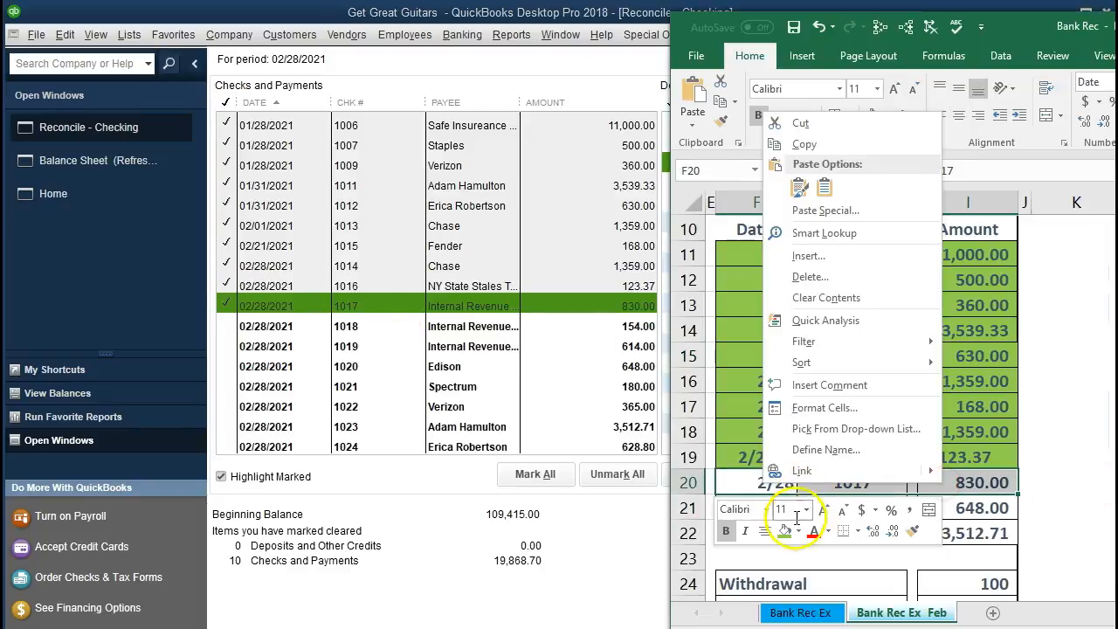
left_click(785, 529)
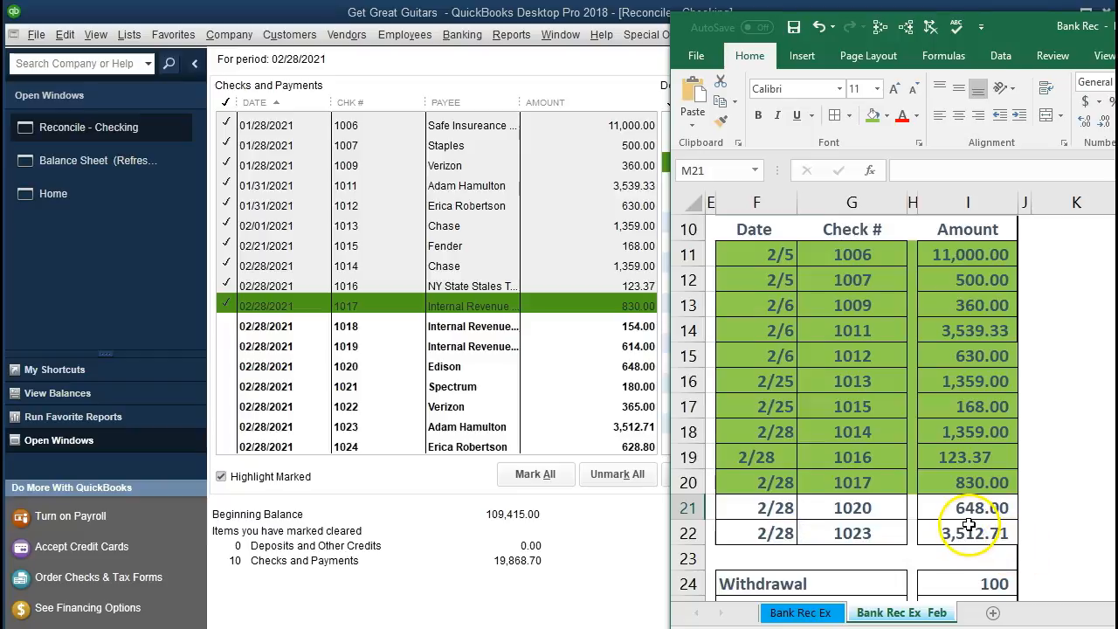
- Mark the Edison check 1020 for 648.00 as cleared and fill its statement row green
left_click(601, 368)
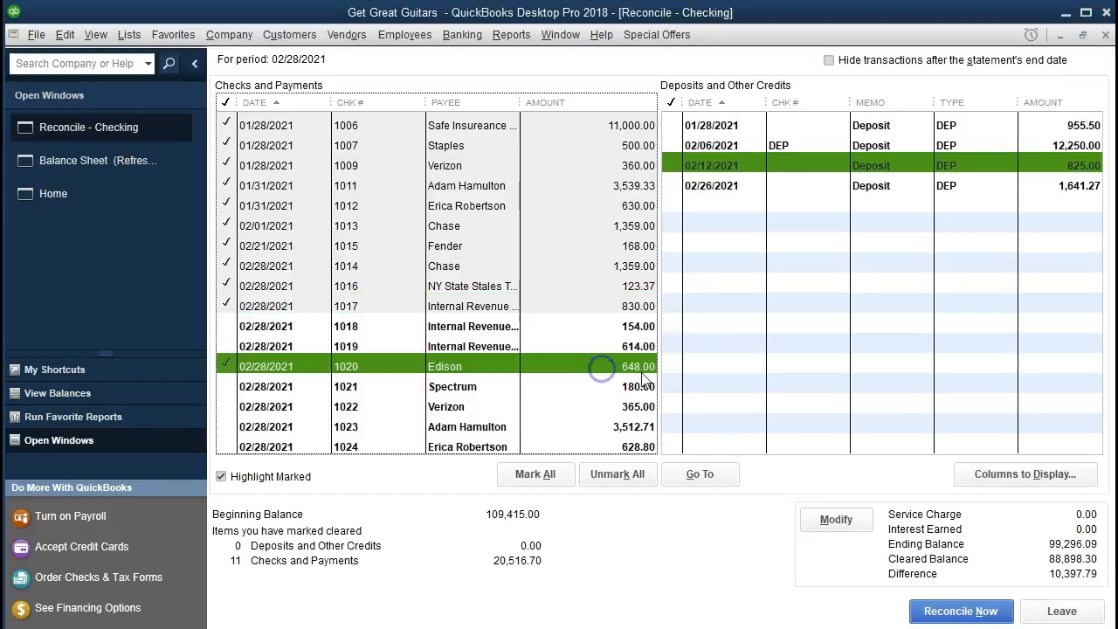
key("alt+Tab")
left_click_drag(752, 515, 954, 516)
right_click(954, 515)
left_click(799, 564)
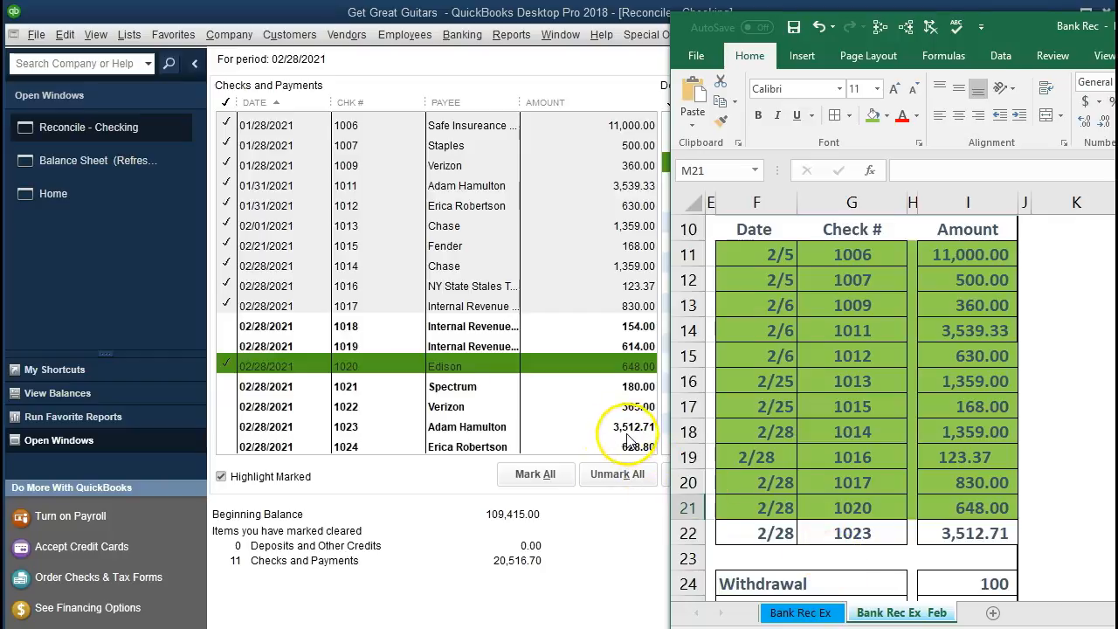
- Mark payroll check 1023 for 3,512.71 as cleared and fill its statement row green
left_click(434, 427)
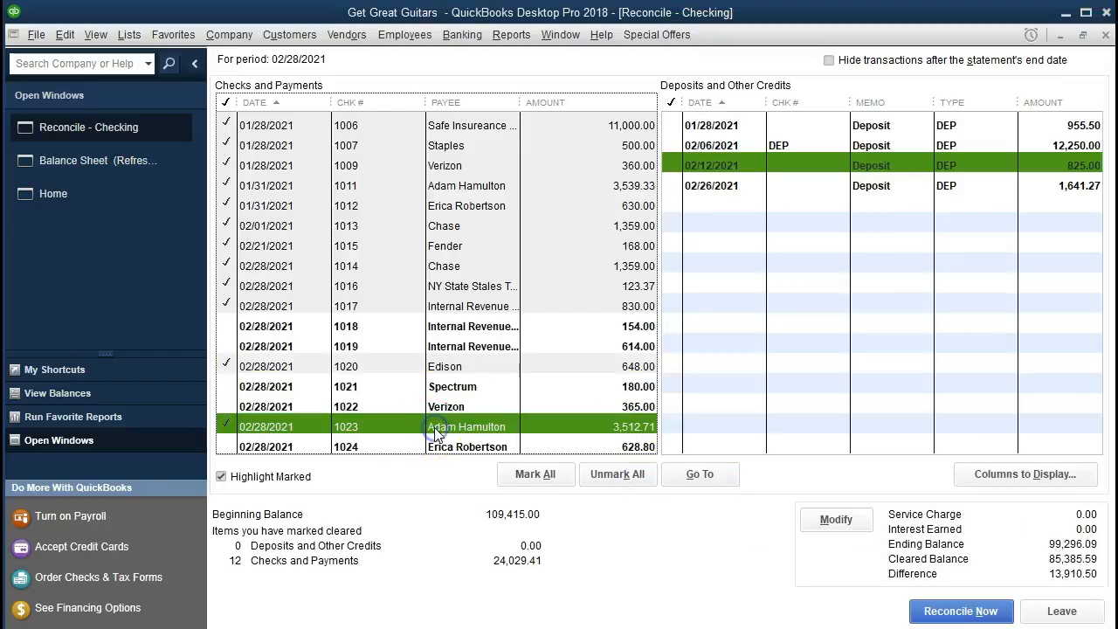
key("alt+Tab")
left_click_drag(768, 533, 932, 527)
right_click(933, 527)
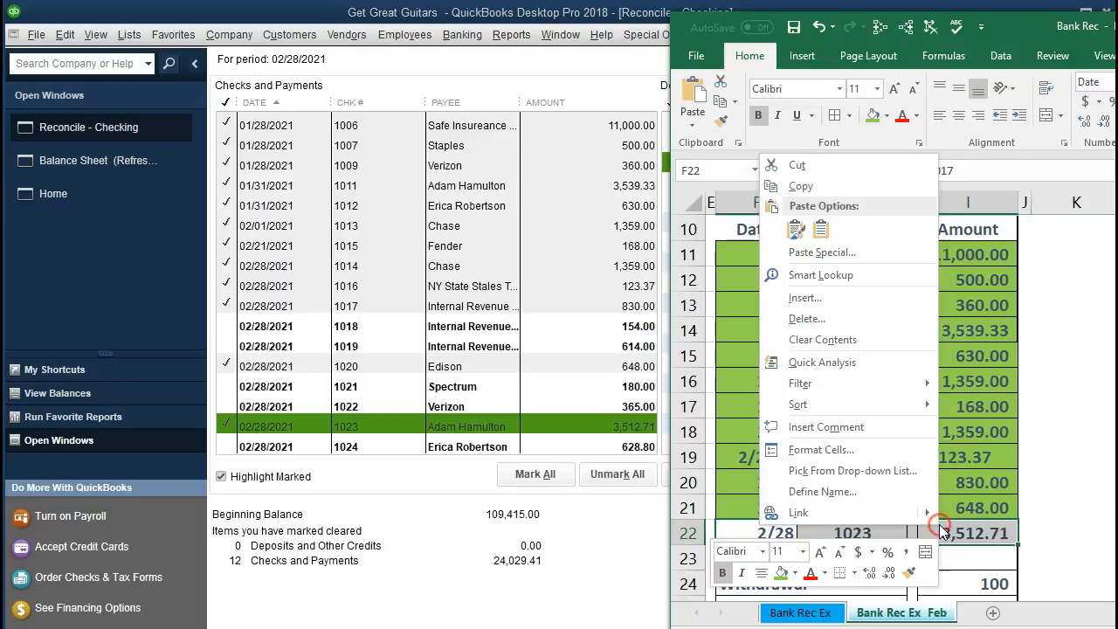
left_click(783, 576)
left_click(784, 457)
scroll(786, 463, "down", 3)
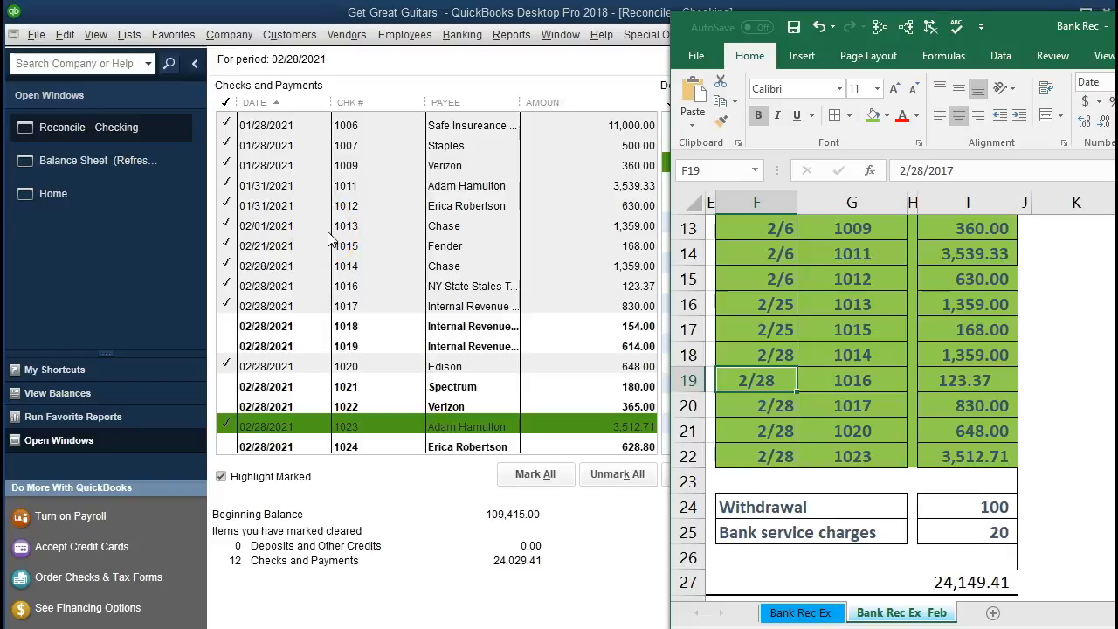
- Resize the reconciliation and Excel windows side by side so the statement's deposit dates and amounts show beside the deposits list
left_click(844, 387)
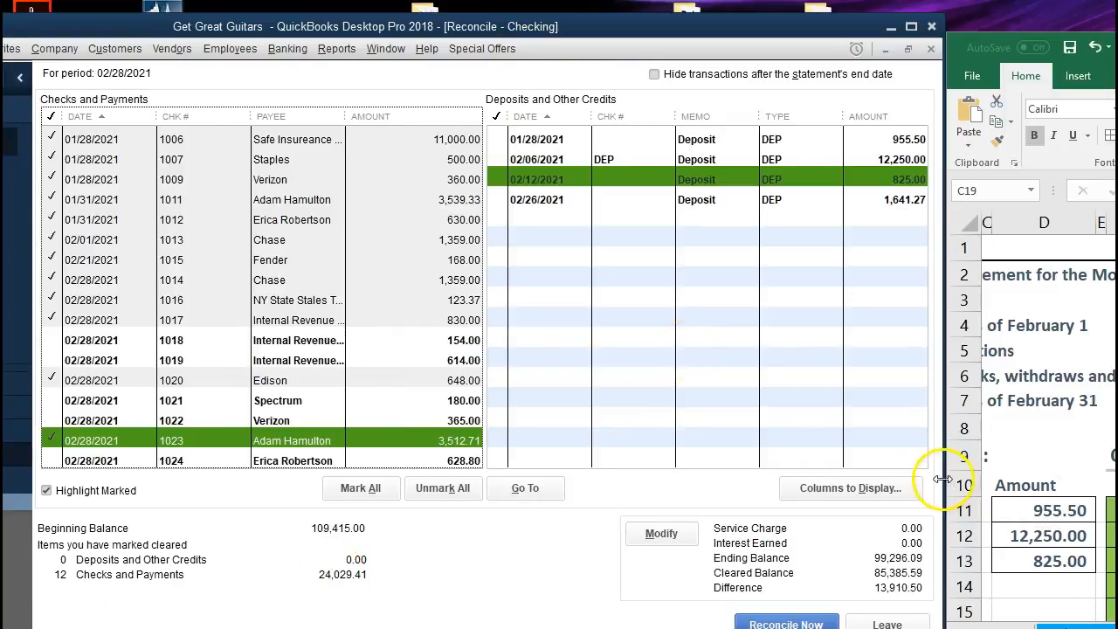
left_click_drag(945, 478, 861, 485)
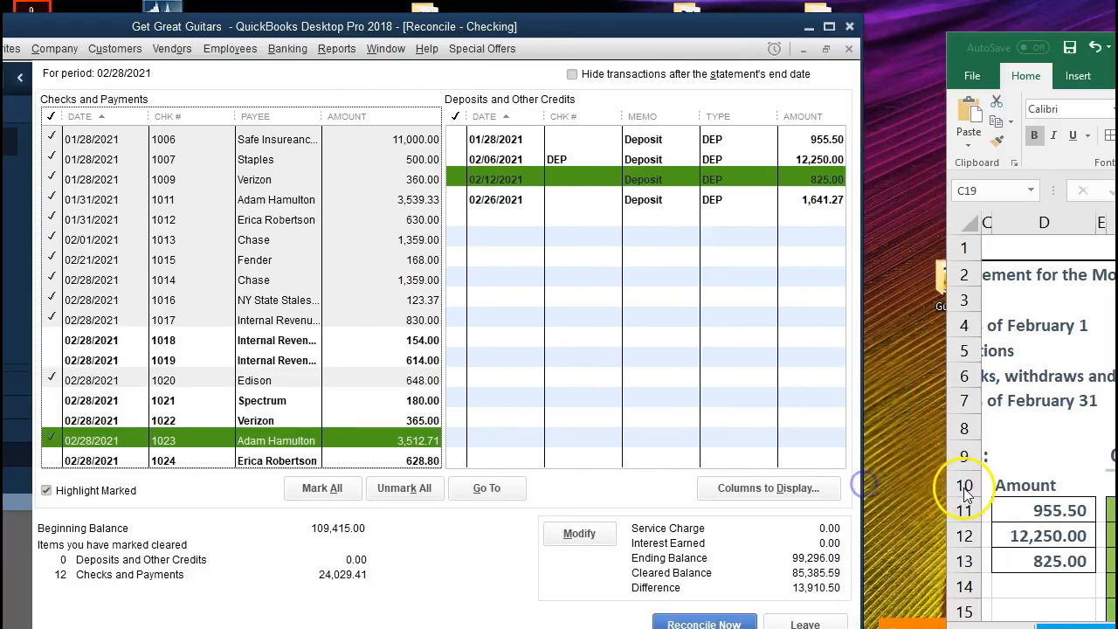
left_click_drag(943, 486, 901, 488)
left_click(1005, 536)
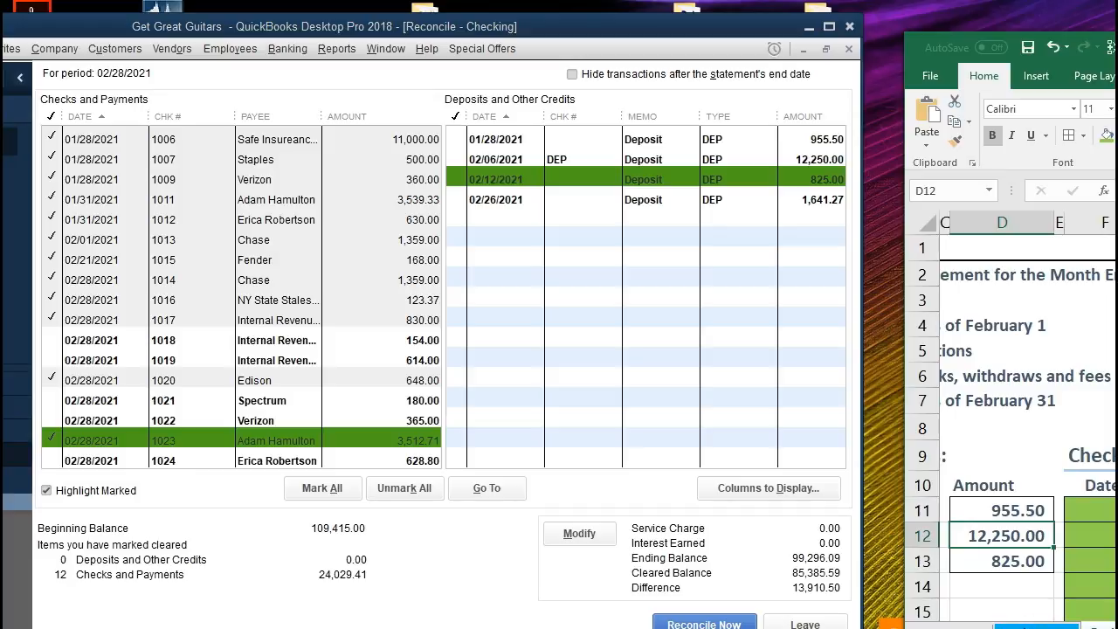
scroll(1027, 428, "left", 1)
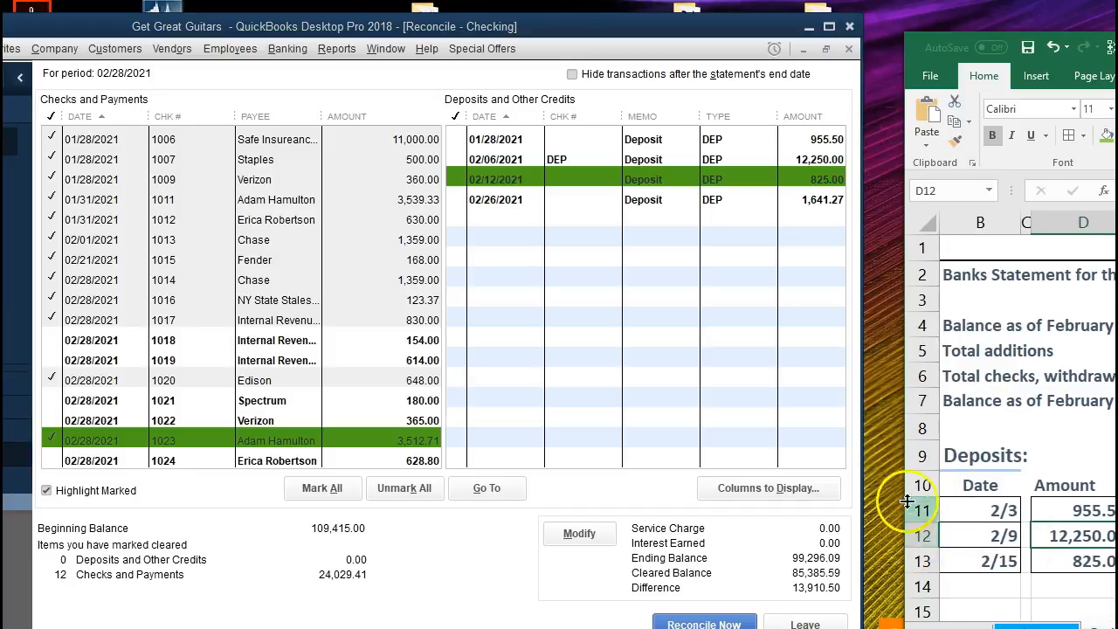
left_click(1026, 427)
left_click_drag(902, 456, 864, 459)
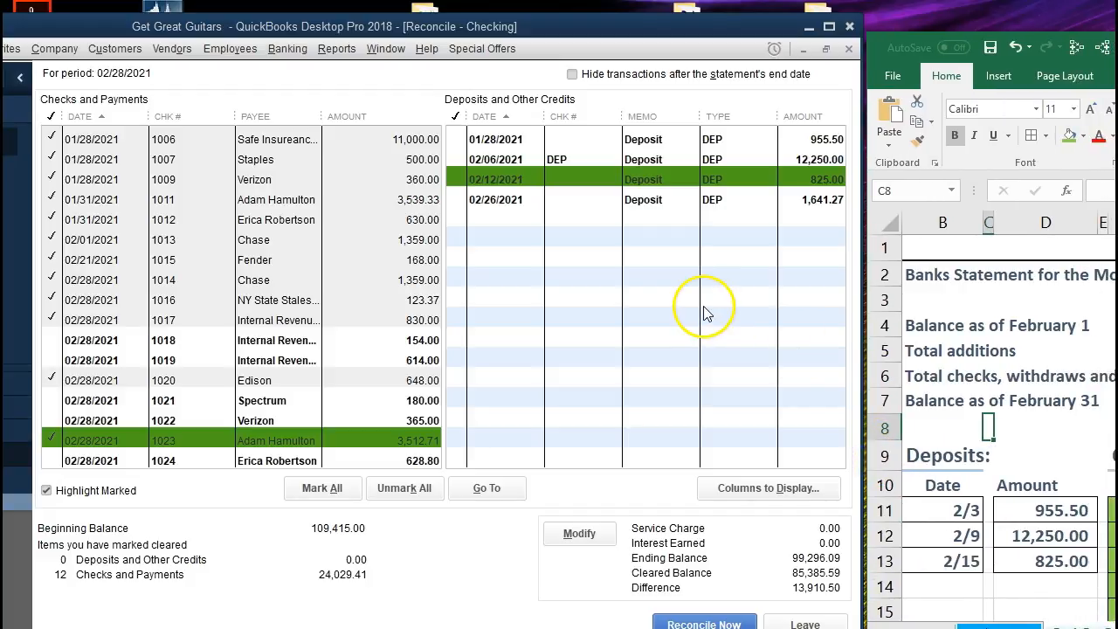
- Mark the 01/28/2021 deposit of 955.50 as cleared and fill its 2/3 statement row green
left_click(1039, 511)
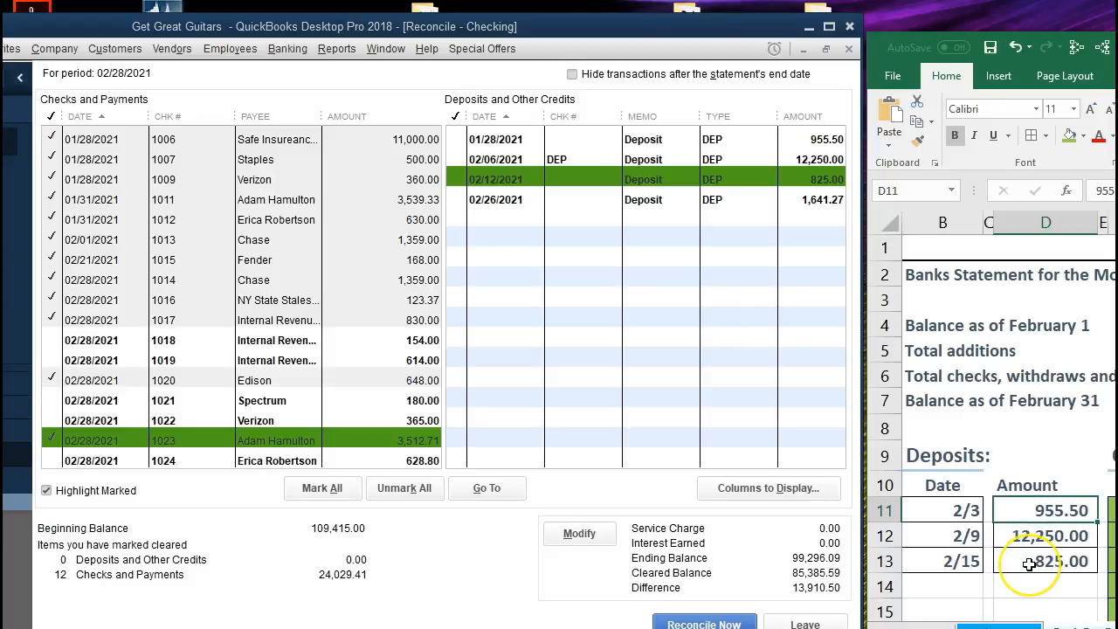
left_click(960, 511)
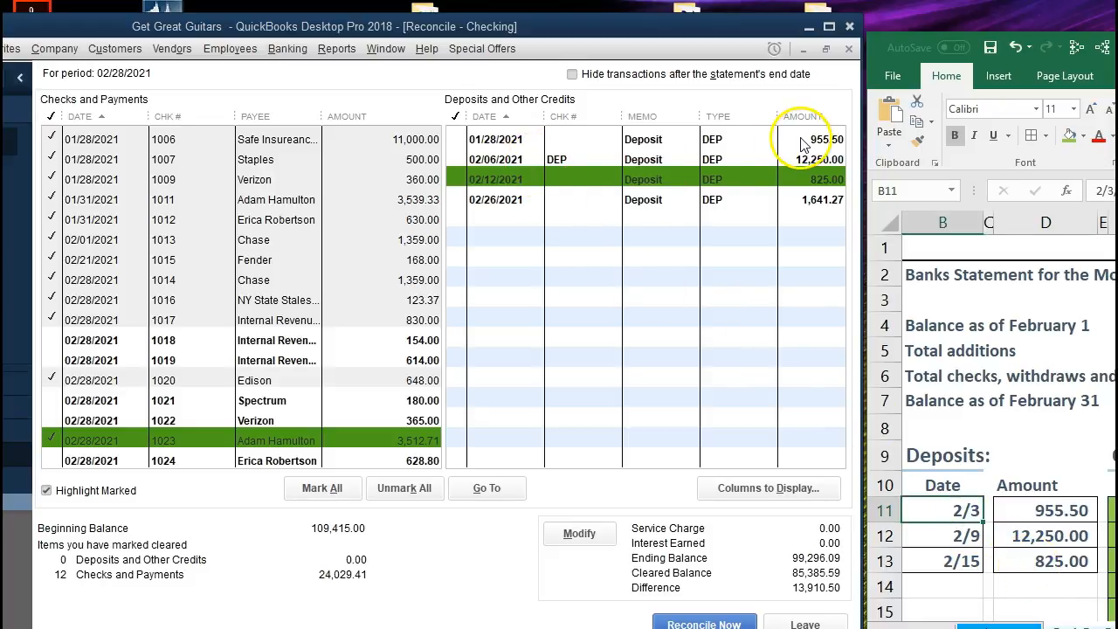
left_click(562, 142)
left_click(951, 511)
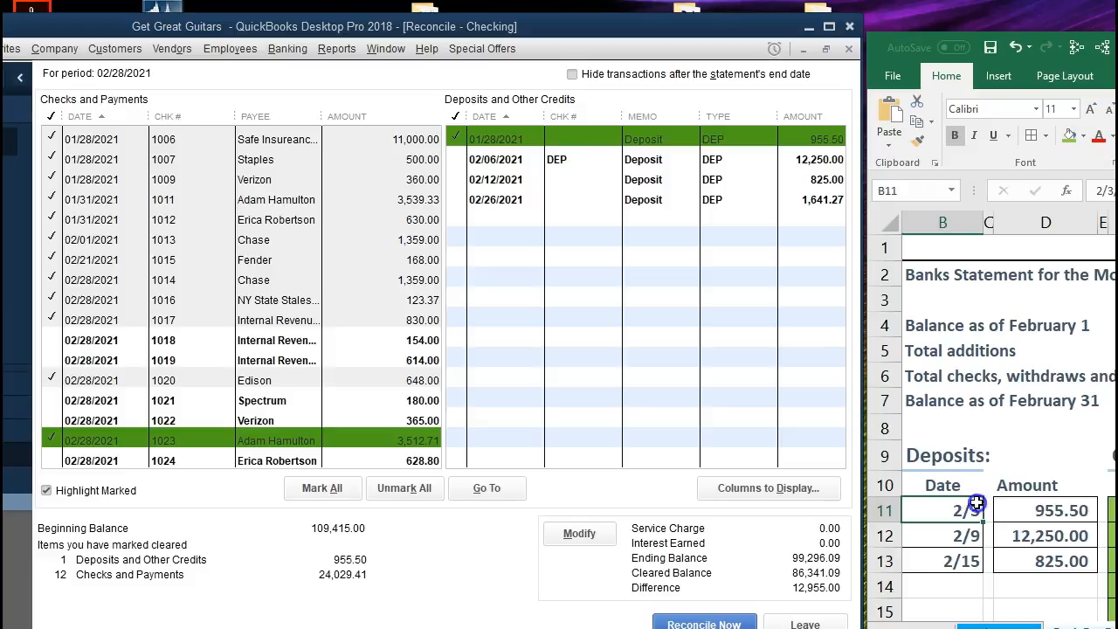
left_click_drag(977, 504, 1018, 505)
right_click(1020, 502)
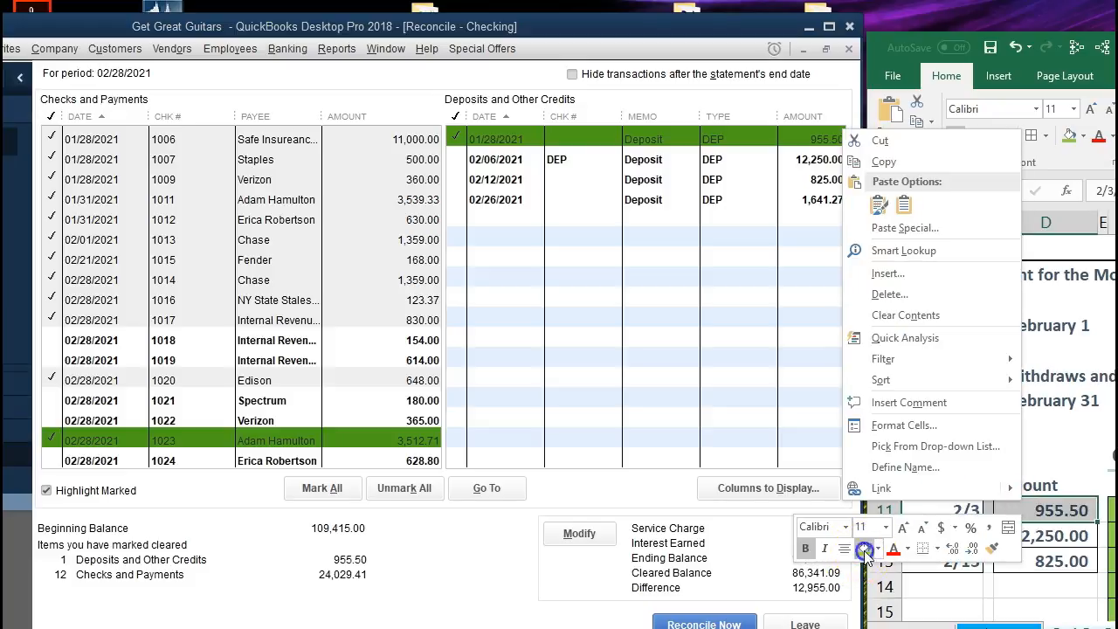
left_click(865, 550)
- Mark the 02/06/2021 deposit of 12,250.00 as cleared and fill its 2/9 statement row green
left_click(1048, 536)
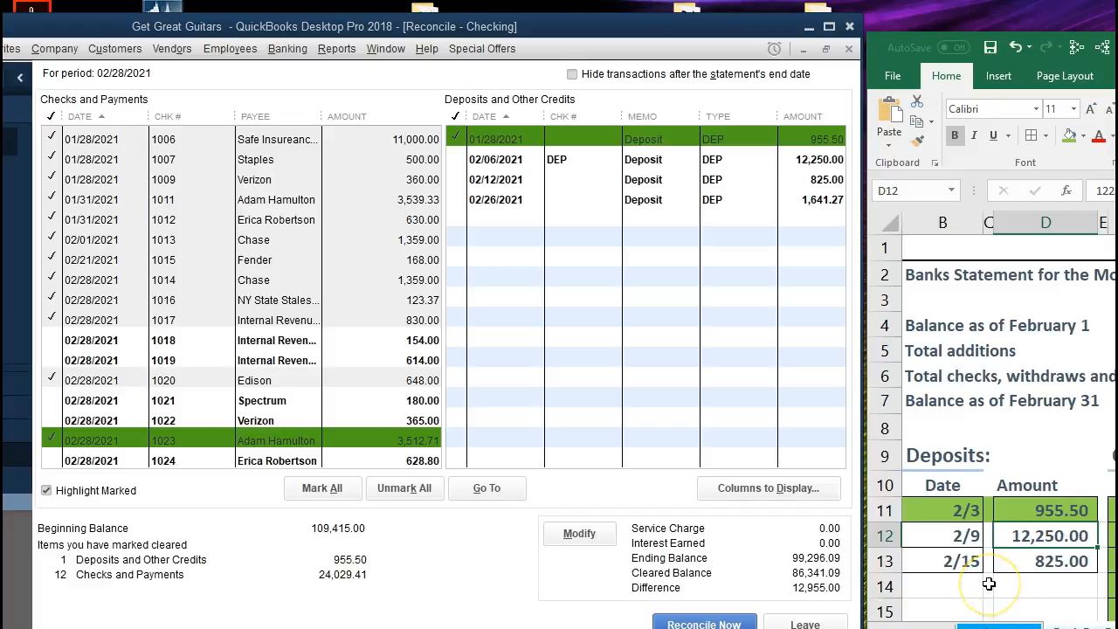
left_click(802, 159)
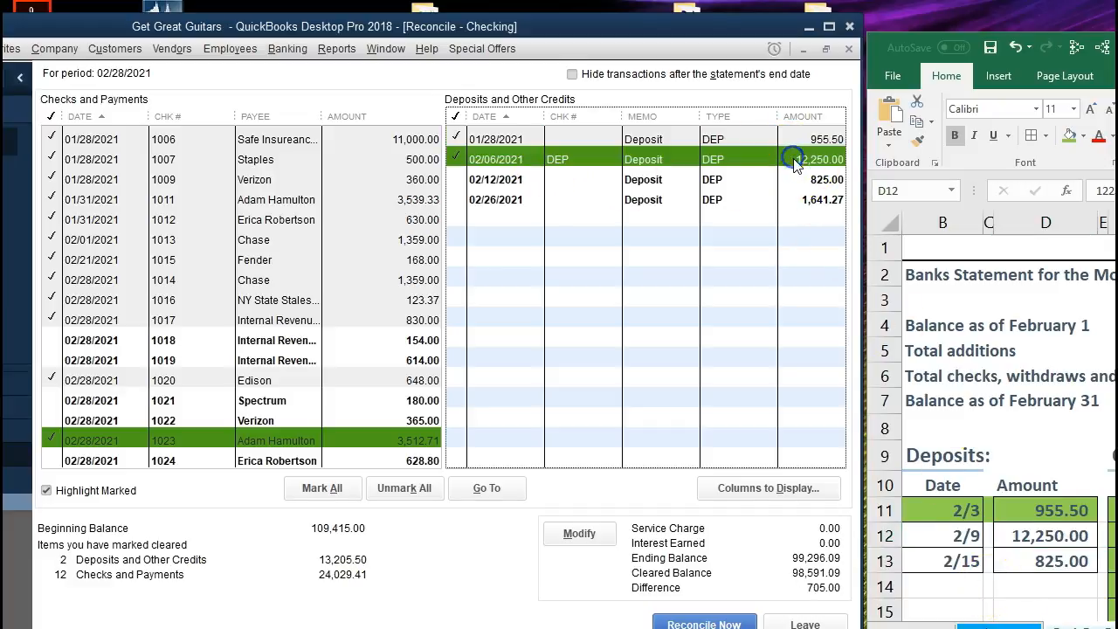
left_click_drag(961, 535, 1019, 527)
right_click(1025, 538)
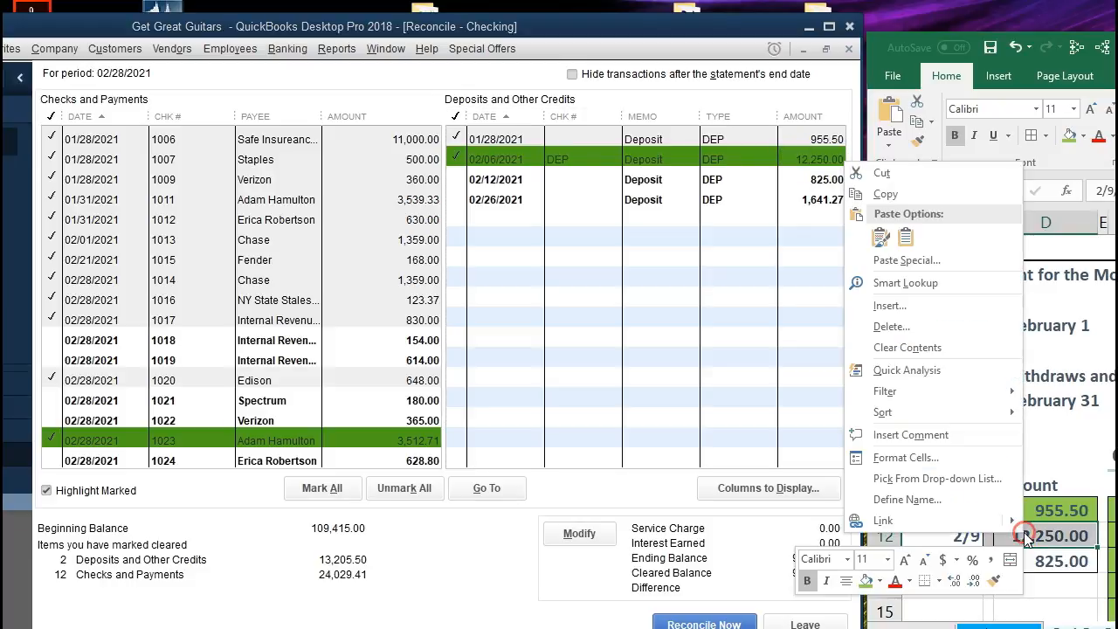
left_click(870, 580)
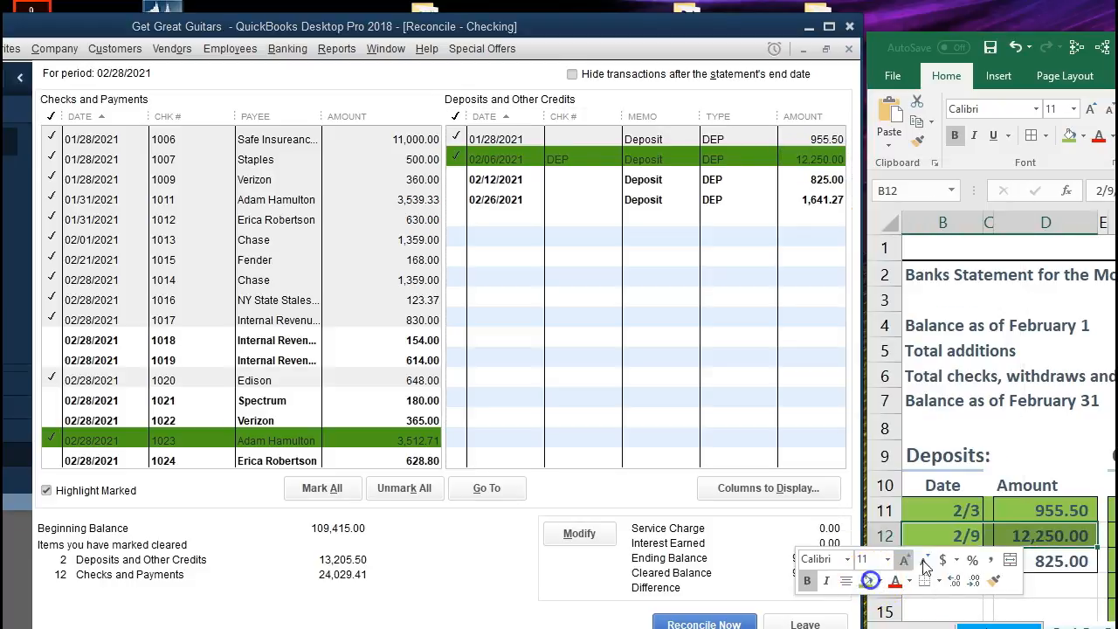
- Mark the 02/12/2021 deposit of 825.00 as cleared and fill its 2/15 statement row green
left_click(1052, 561)
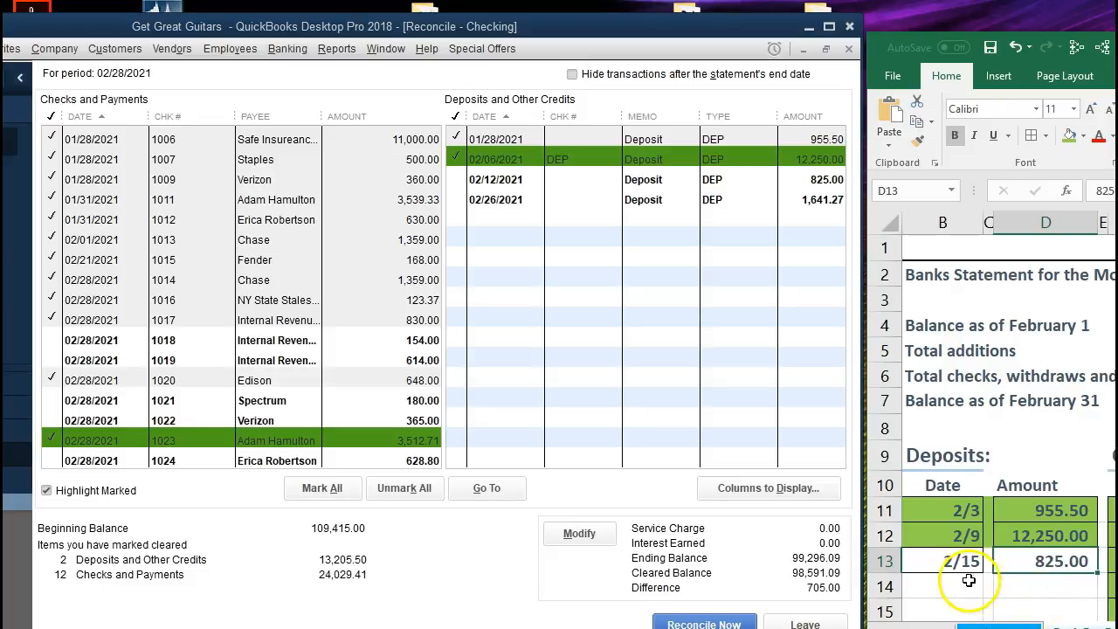
left_click(802, 179)
left_click_drag(957, 563, 1004, 560)
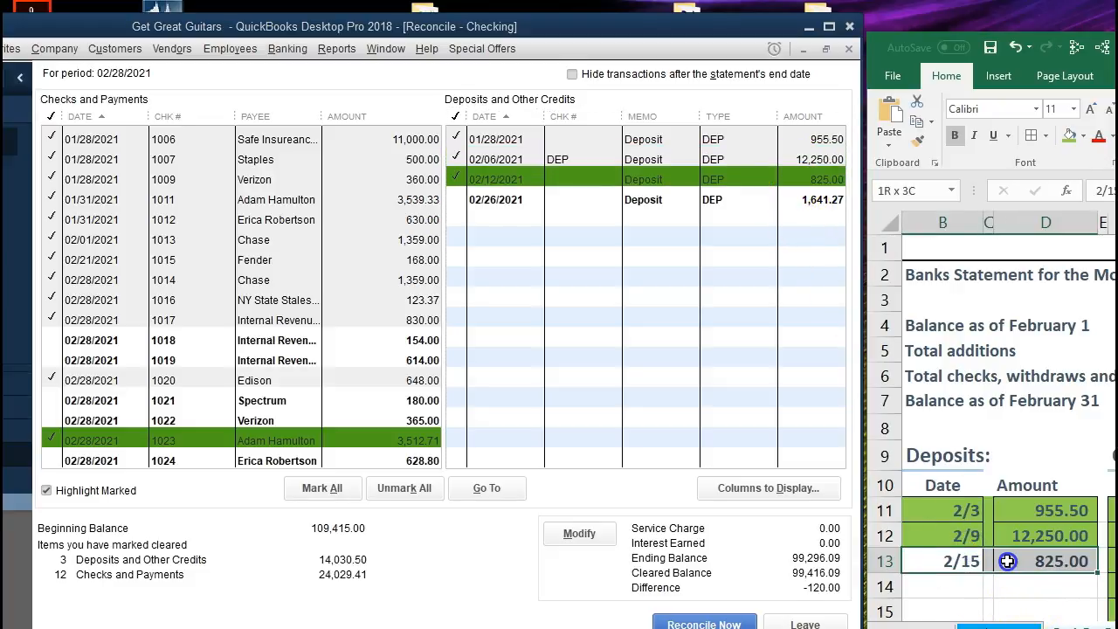
right_click(1004, 561)
left_click(851, 610)
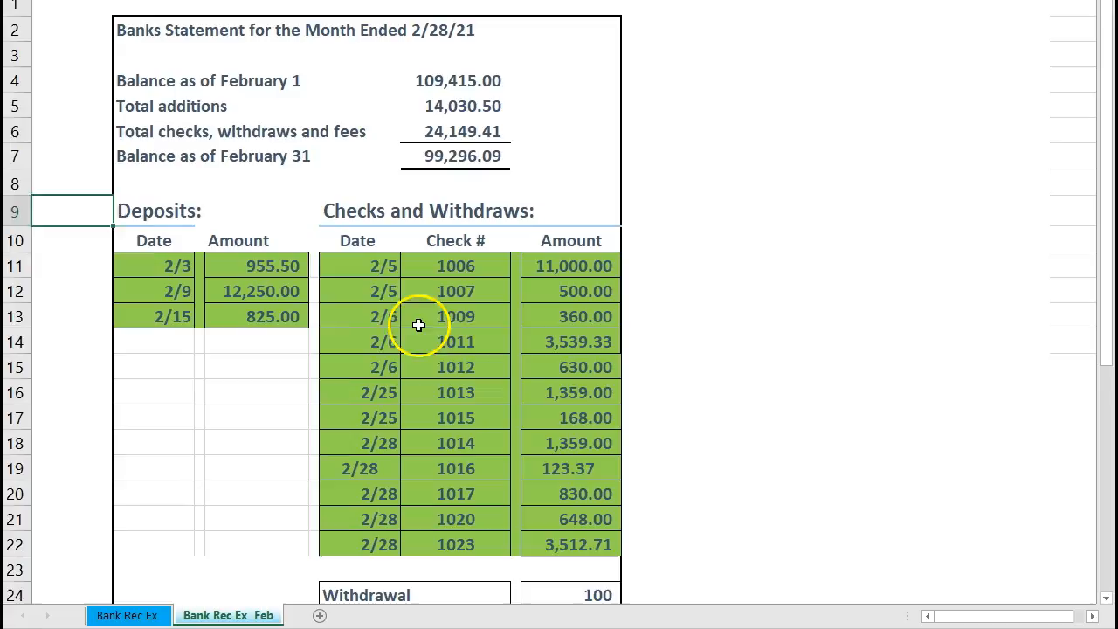
- Examine the unhighlighted withdrawal and bank service charge lines below the checks on the February bank statement
left_click(417, 317)
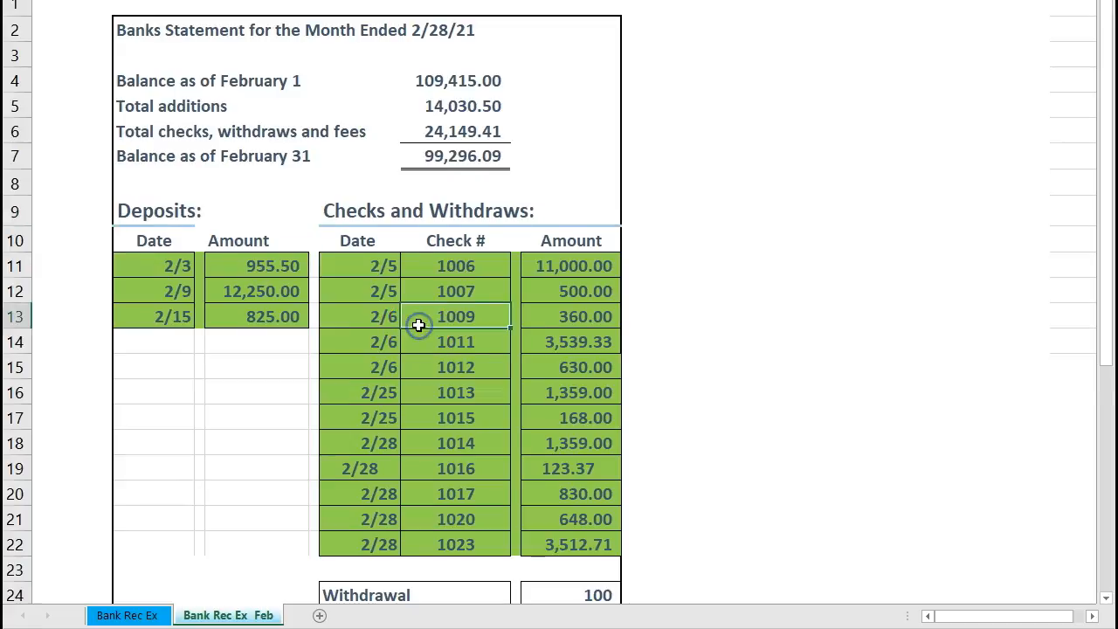
scroll(416, 322, "down", 1)
scroll(202, 293, "down", 1)
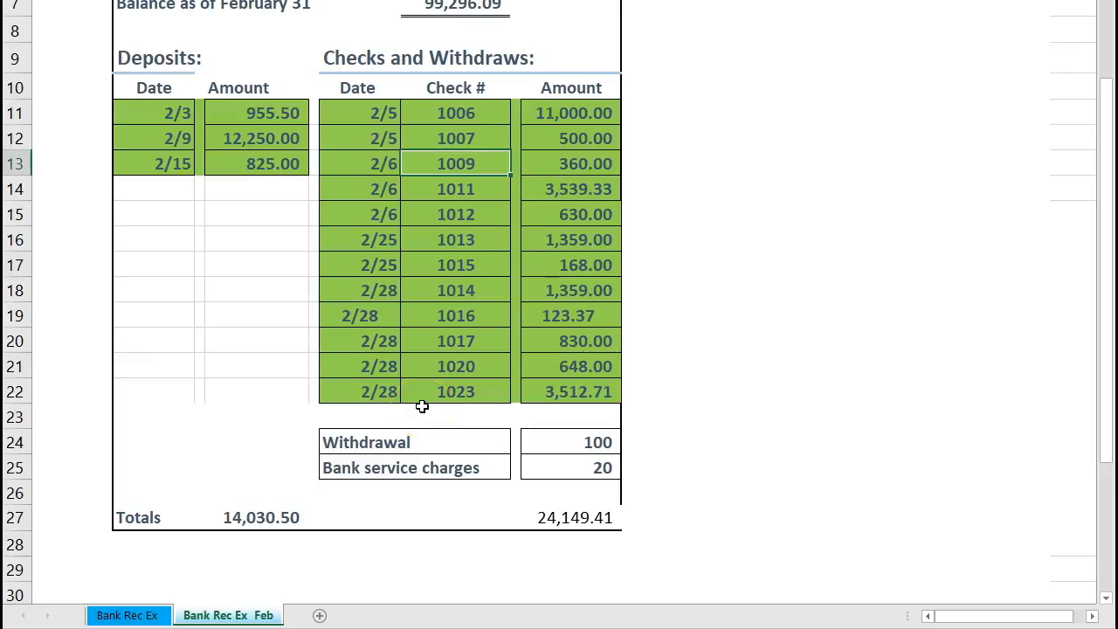
left_click_drag(572, 442, 581, 464)
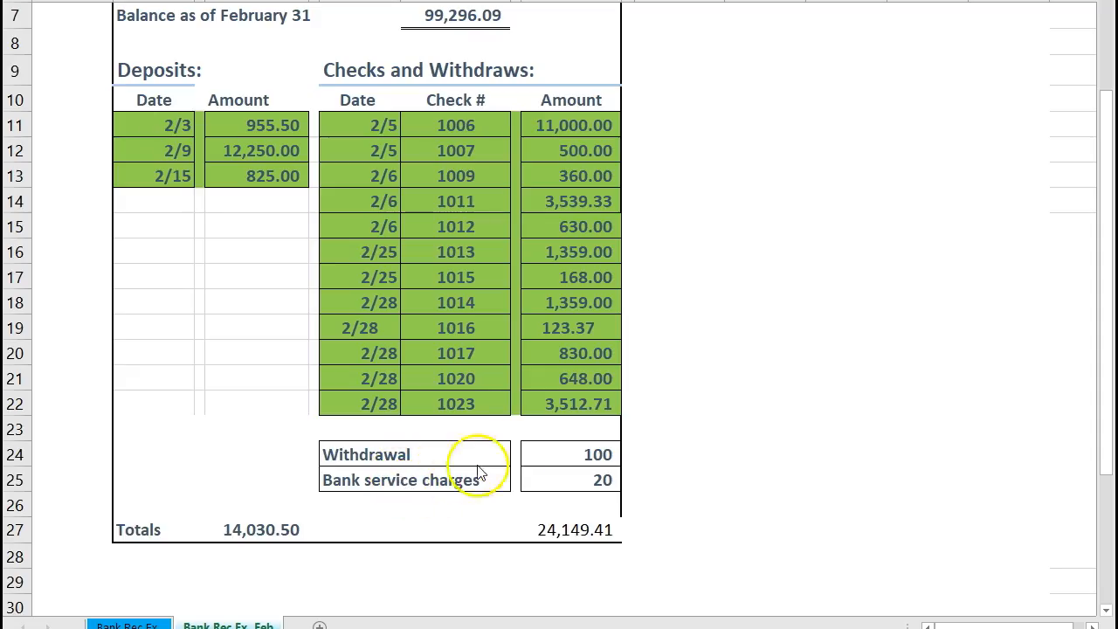
left_click(542, 471)
left_click(541, 480)
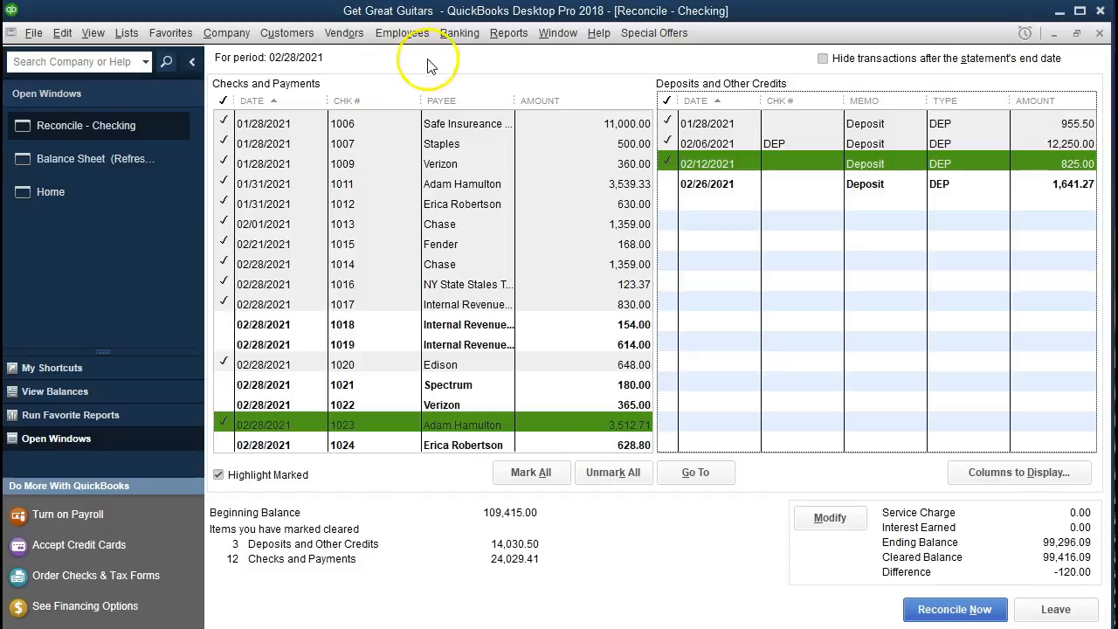
- Switch back to QuickBooks and open the register for the Checking account
left_click(460, 41)
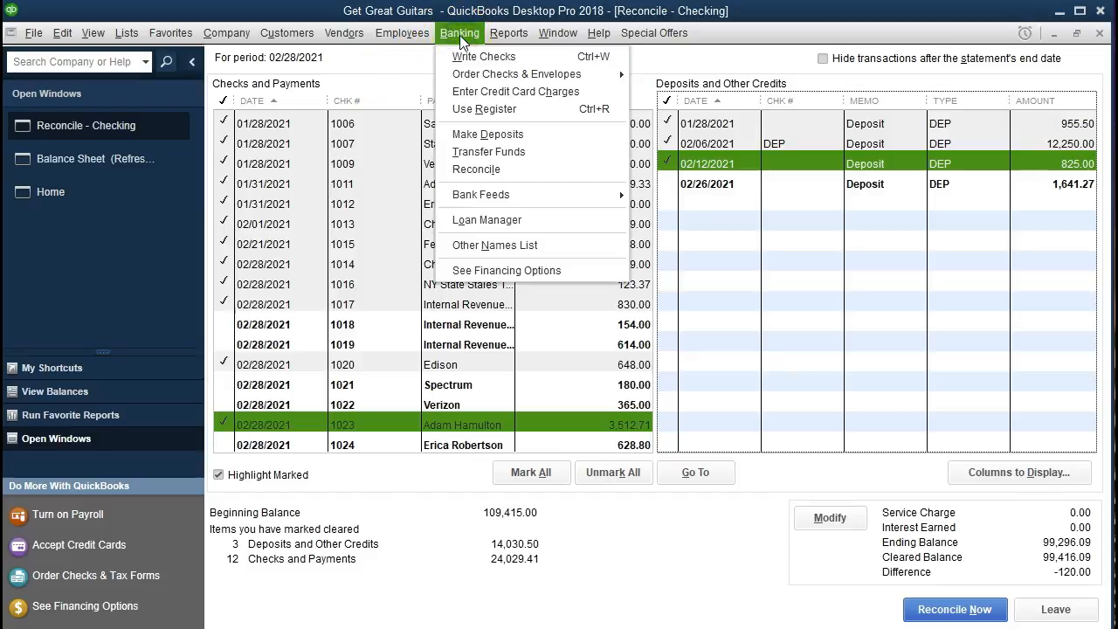
left_click(478, 114)
left_click(518, 110)
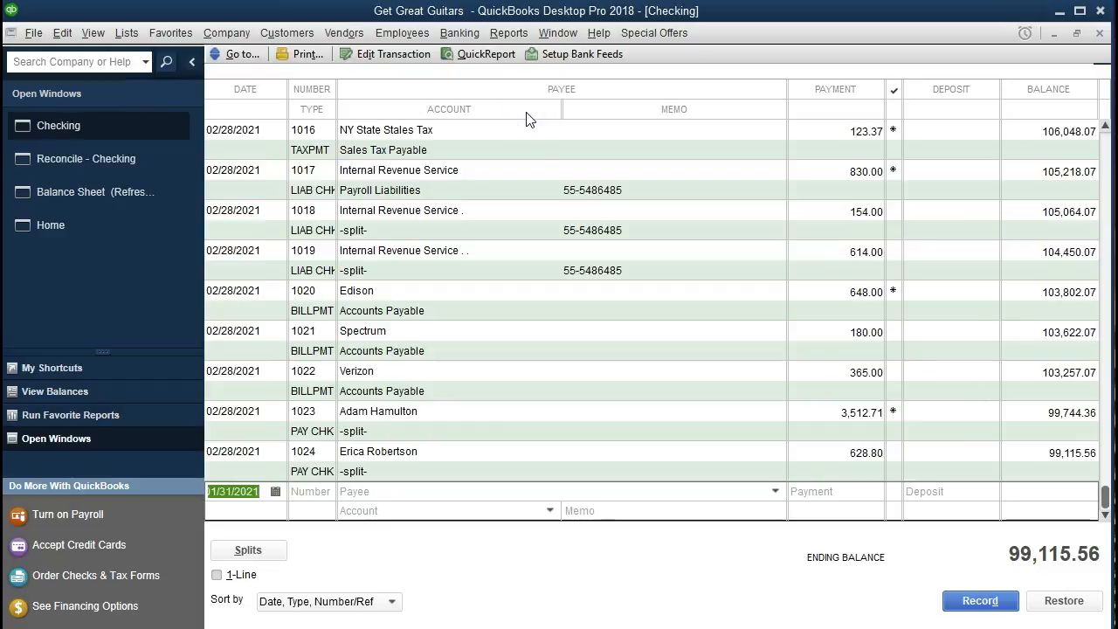
left_click(536, 151)
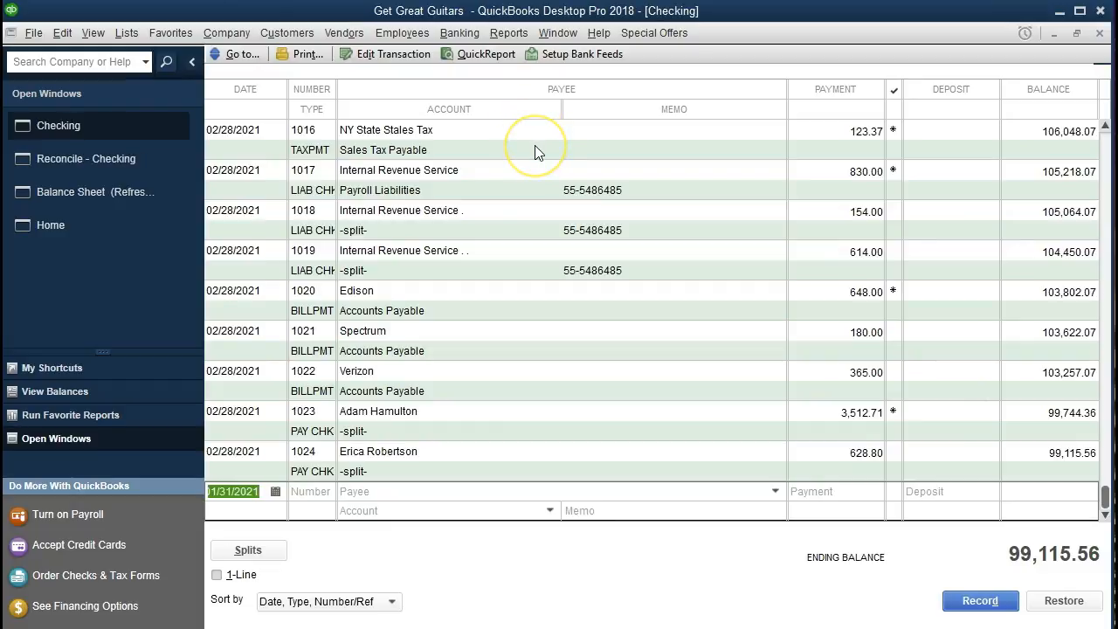
- Start a Checking register entry dated 02/28/2021 with number Other and a payment of 100.00
type("022821")
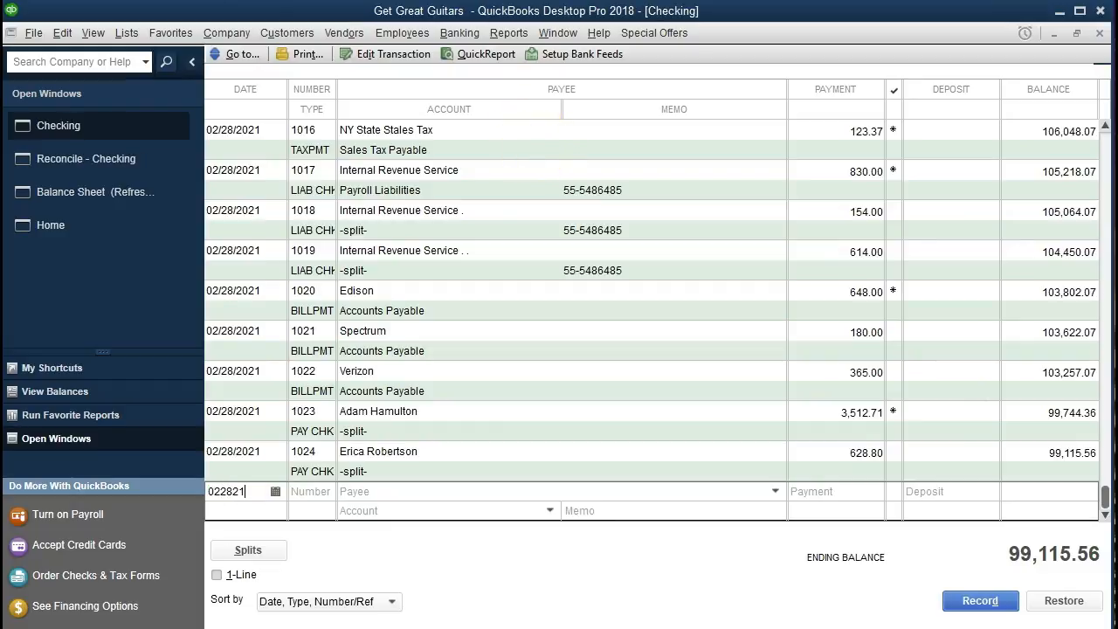
key("Tab")
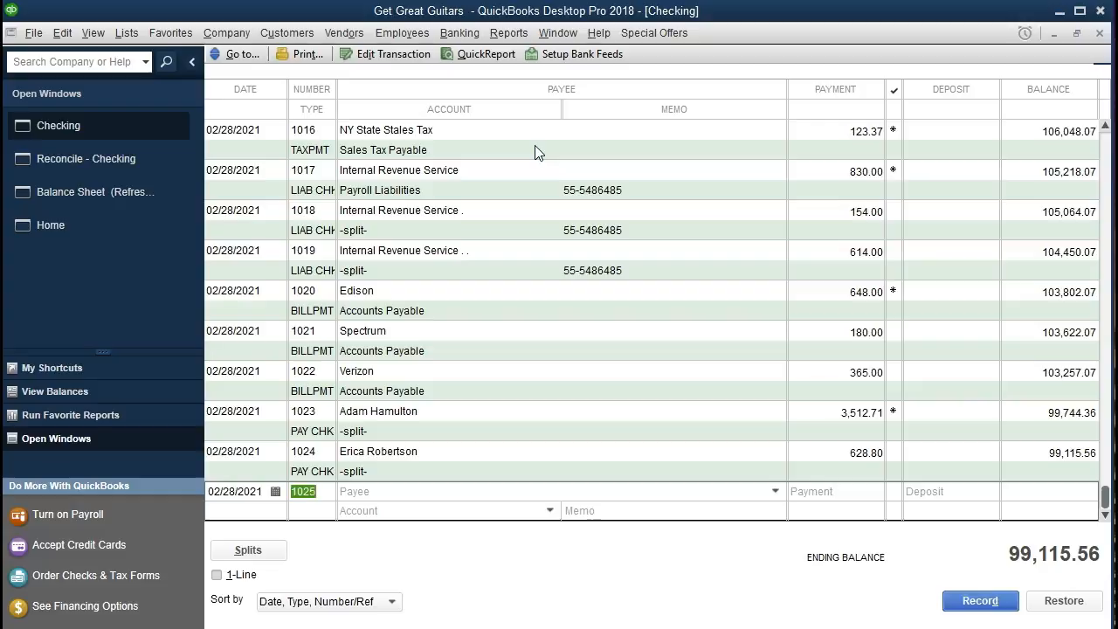
type("Other")
key("Tab")
key("Tab")
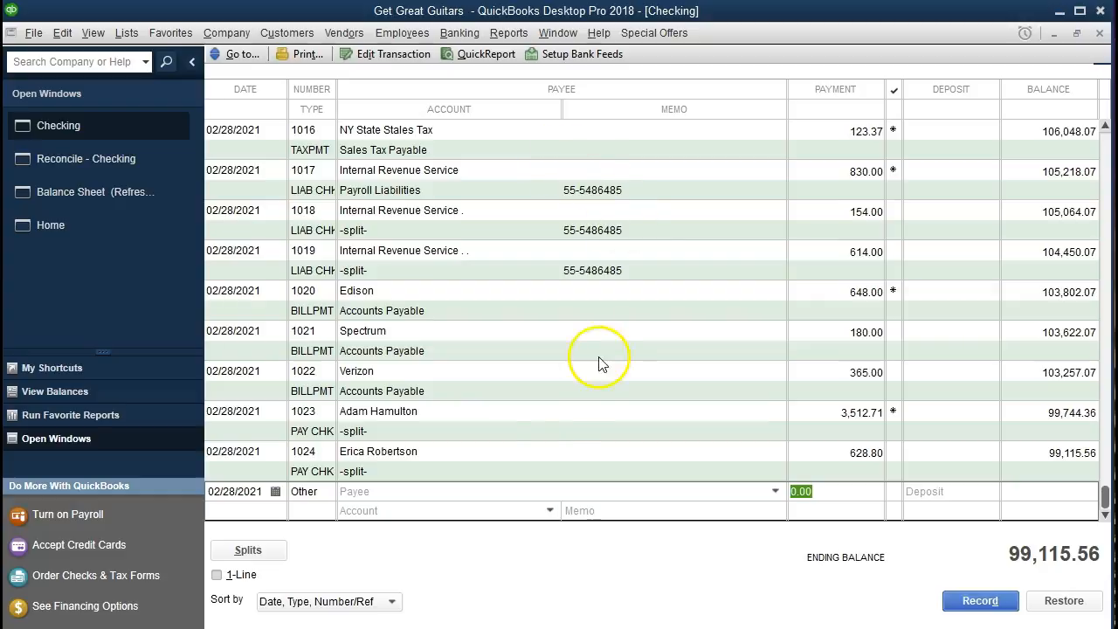
type("100")
key("Tab")
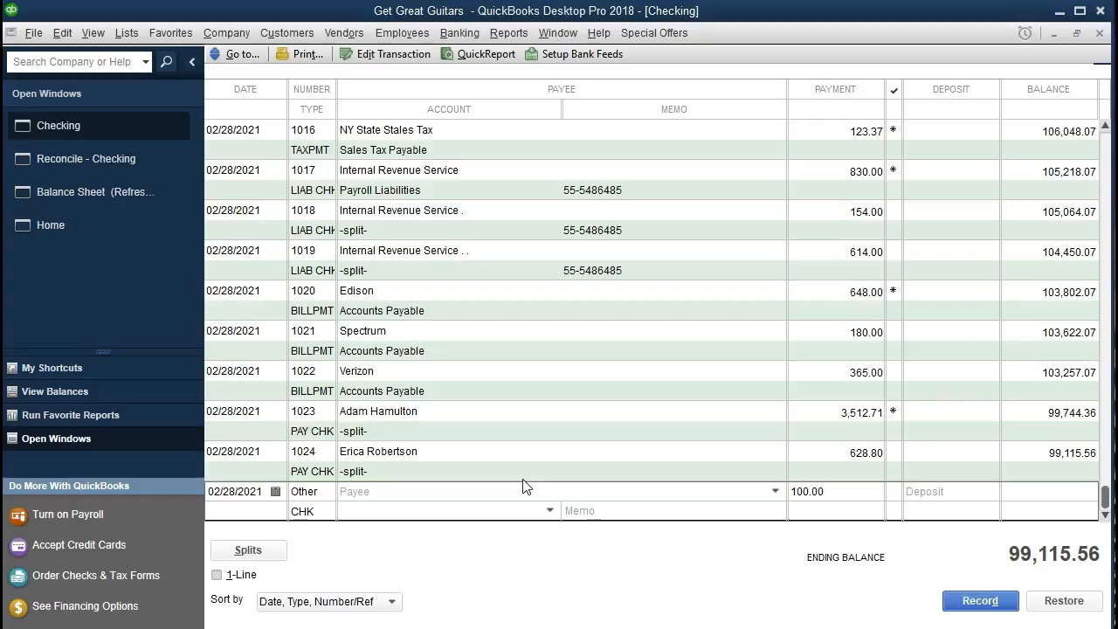
- Assign the 100.00 payment to the Owners Draw account and record the entry
left_click(549, 510)
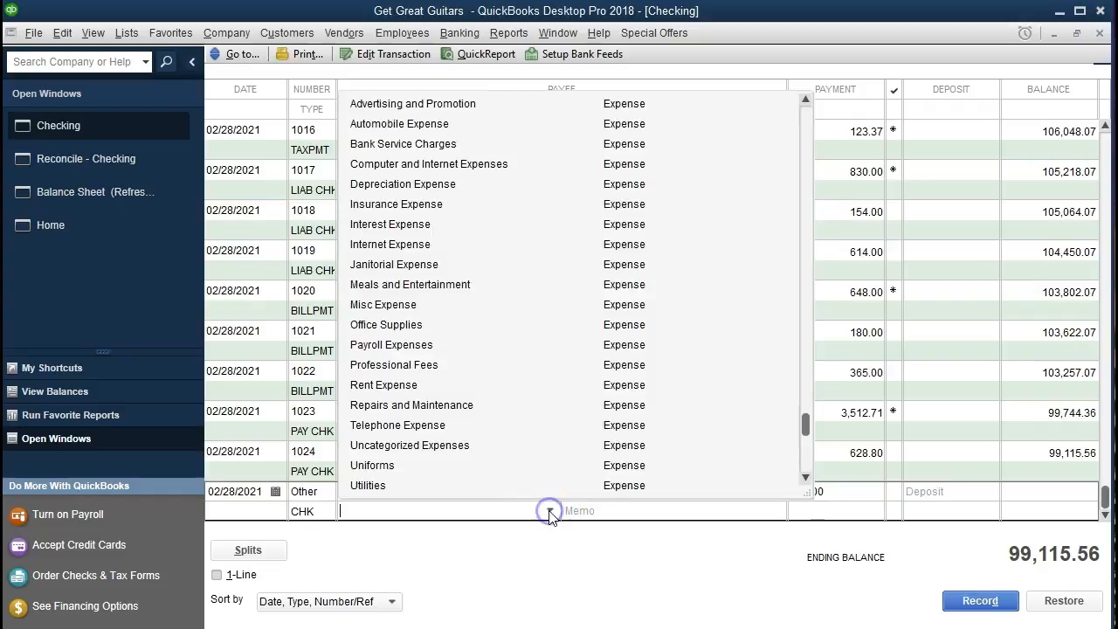
scroll(506, 428, "up", 2)
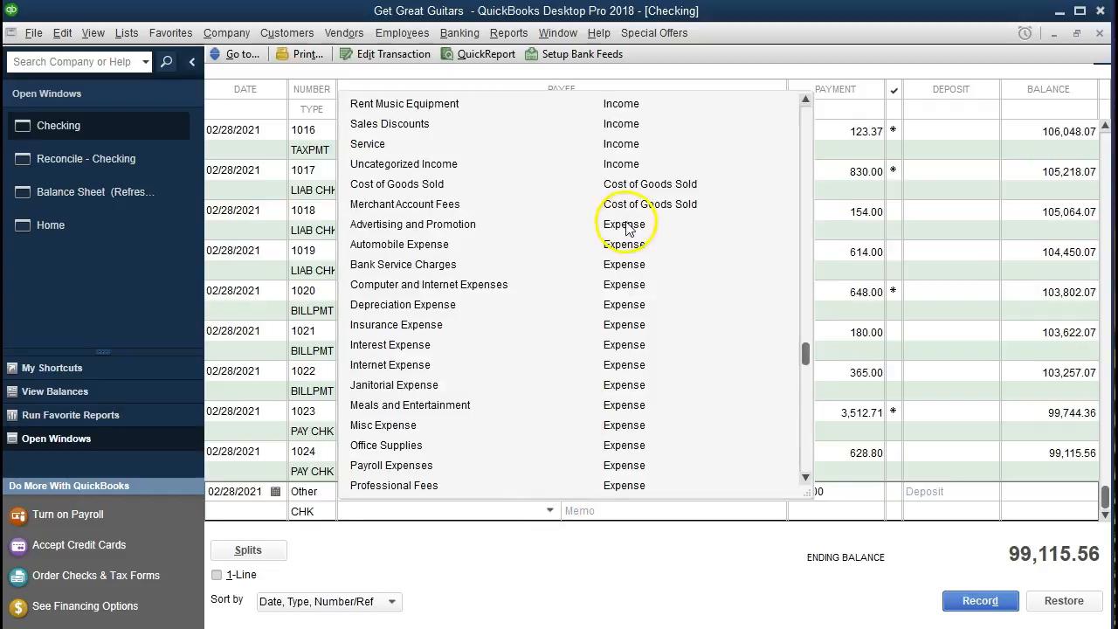
scroll(693, 192, "up", 3)
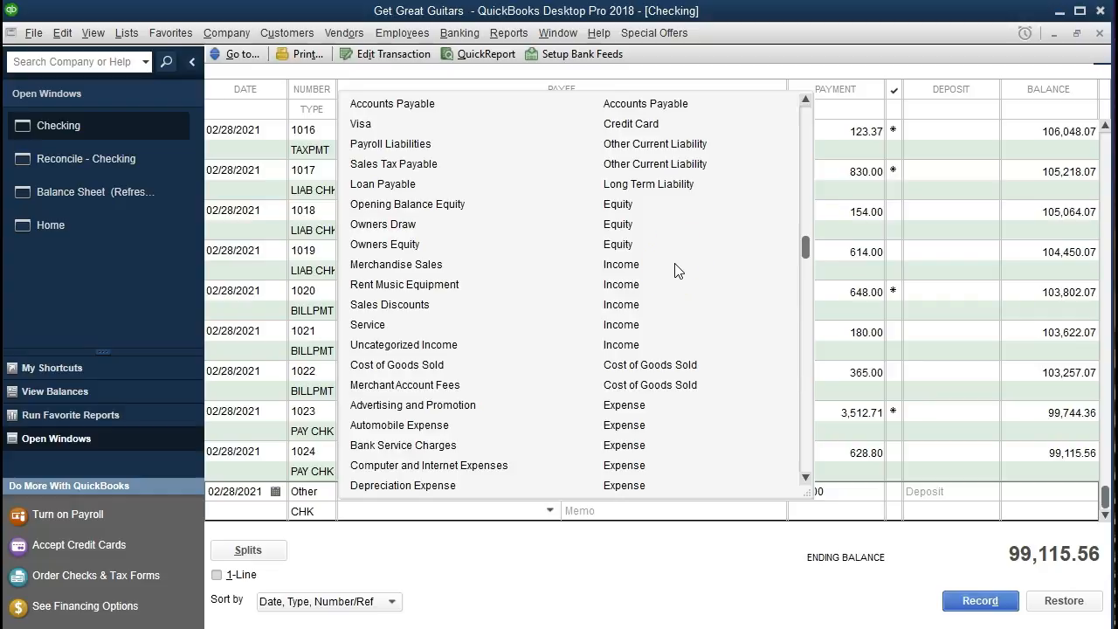
left_click(671, 265)
left_click(431, 231)
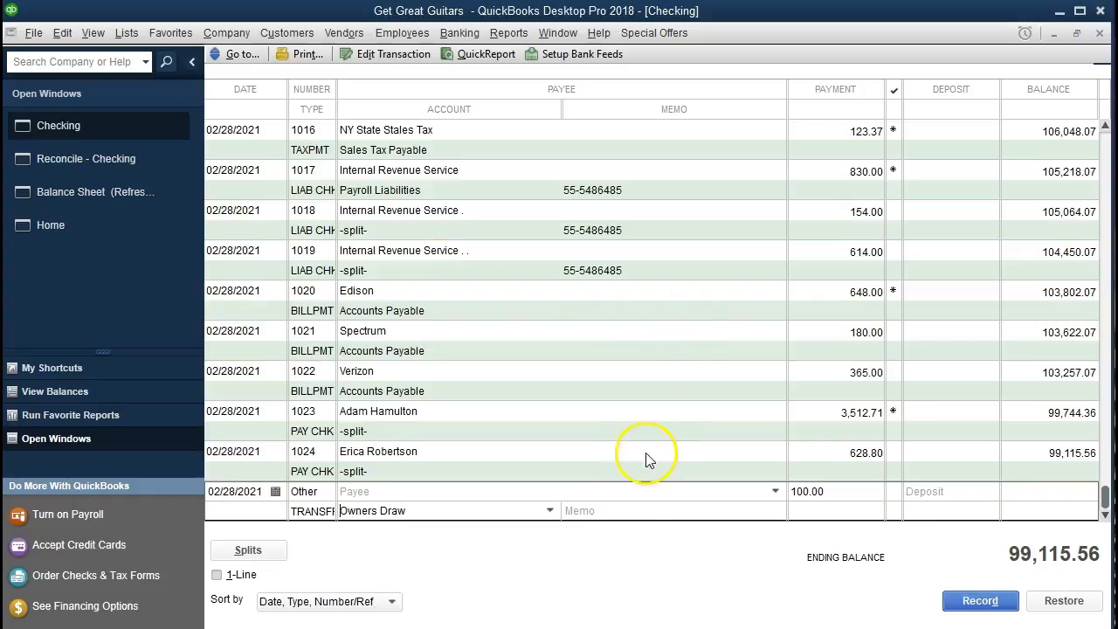
left_click(640, 507)
key("Return")
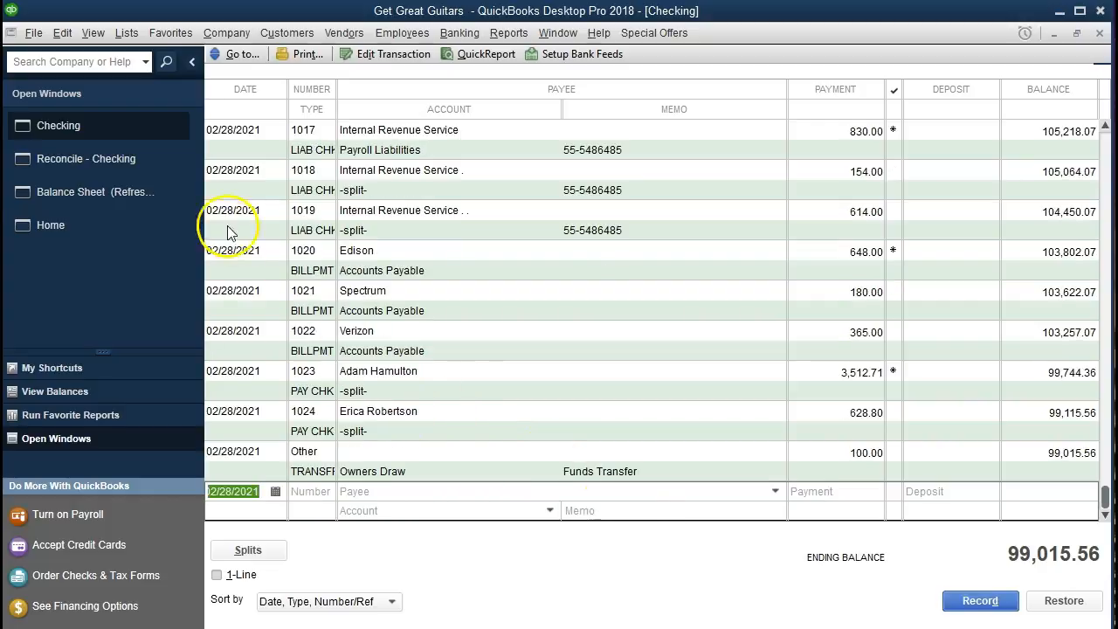
- Return to the Checking reconciliation and mark the 02/28/2021 Other payment of 100.00 as cleared
left_click(145, 166)
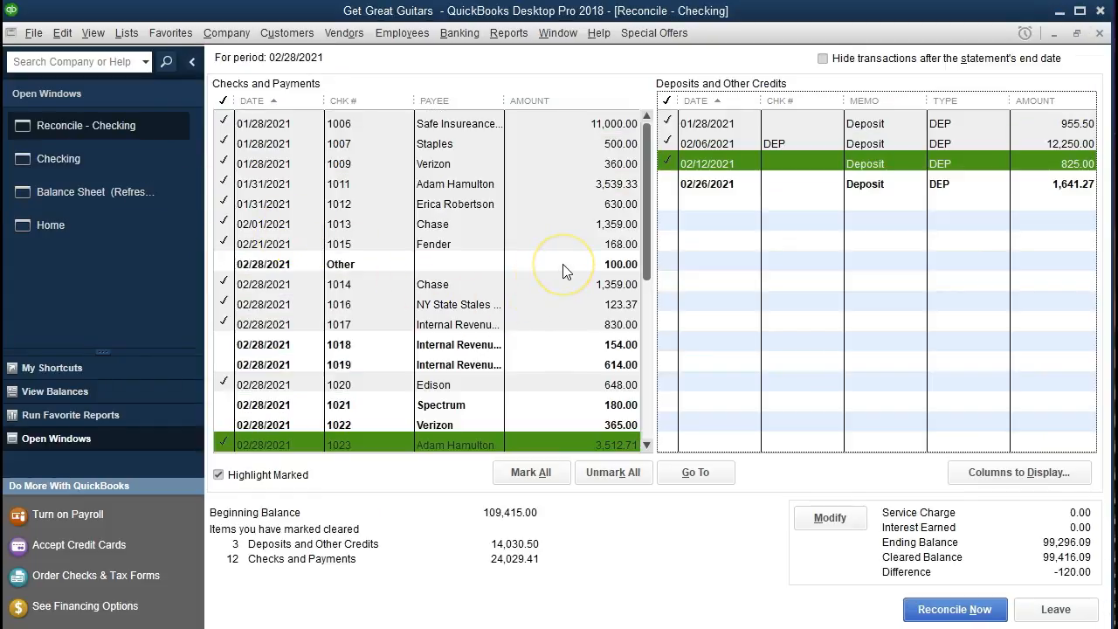
left_click(562, 264)
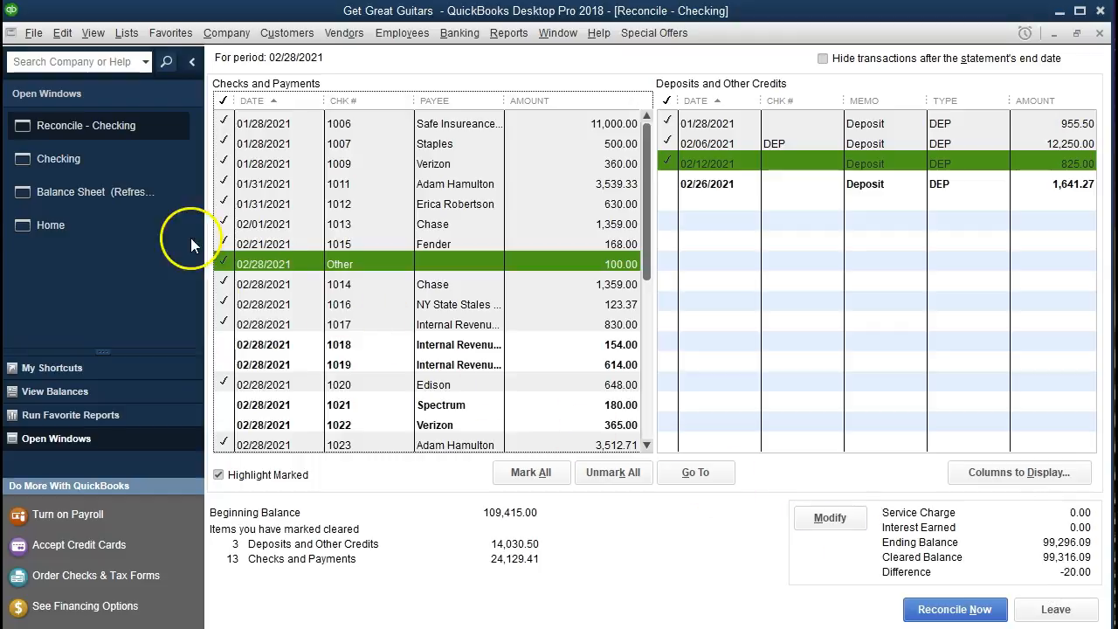
- Go back to the Checking register and start a 02/28/2021 entry with number Other and a payment of 20.00
left_click(116, 203)
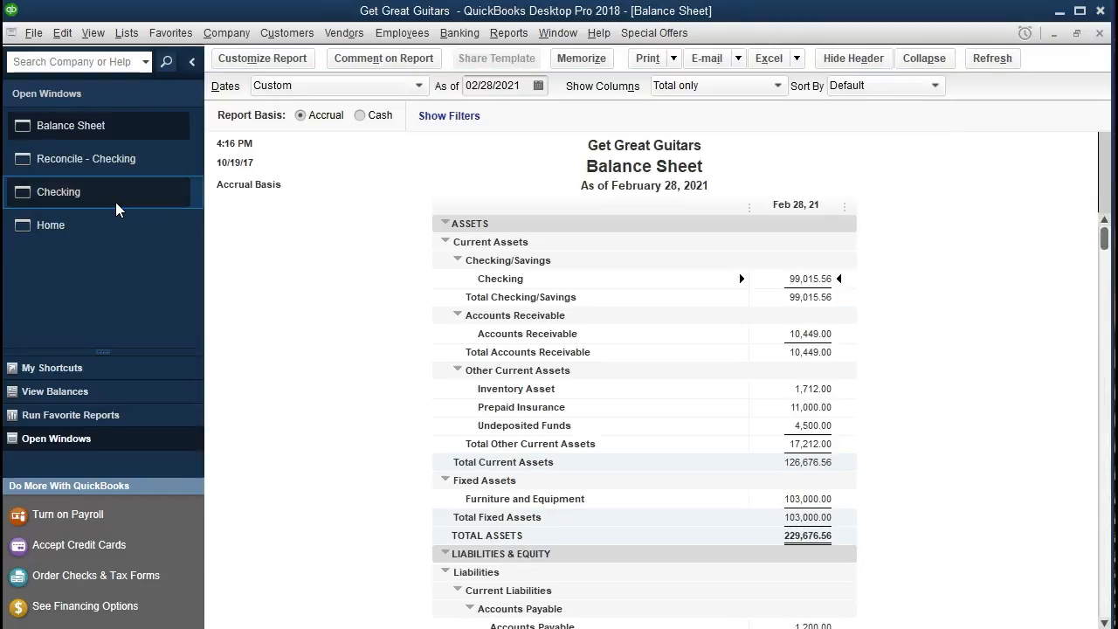
left_click(116, 168)
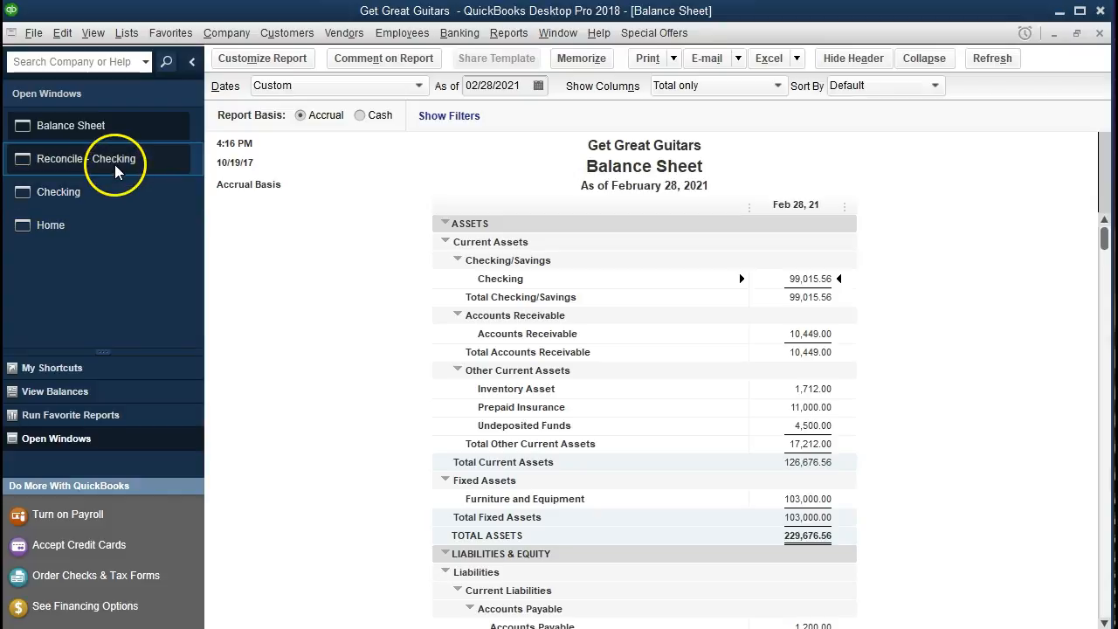
left_click(95, 196)
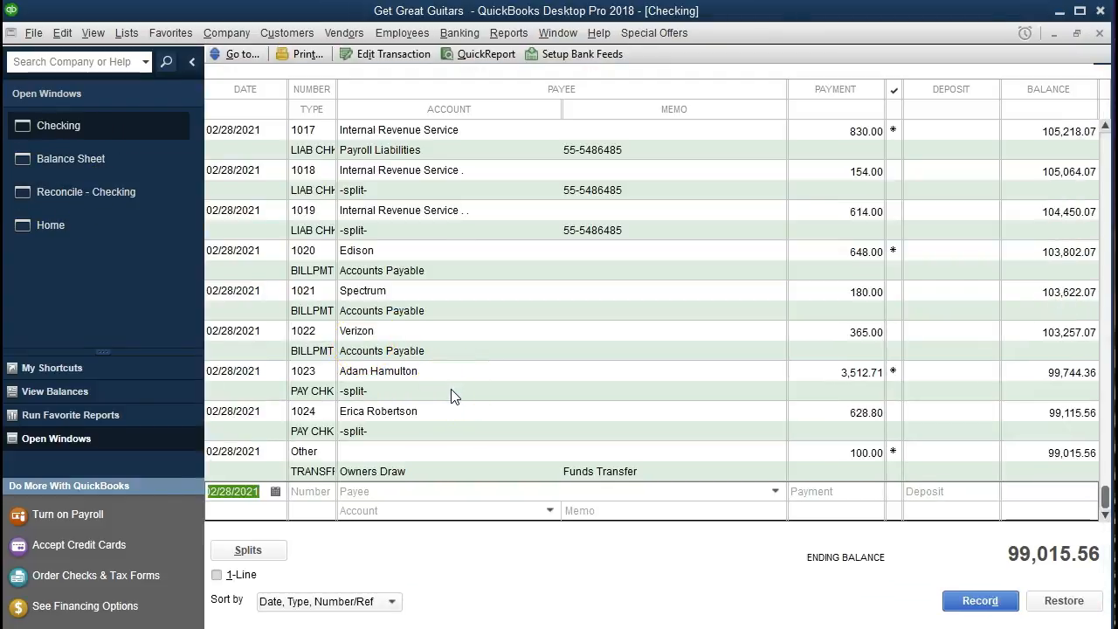
key("Tab")
type("Other")
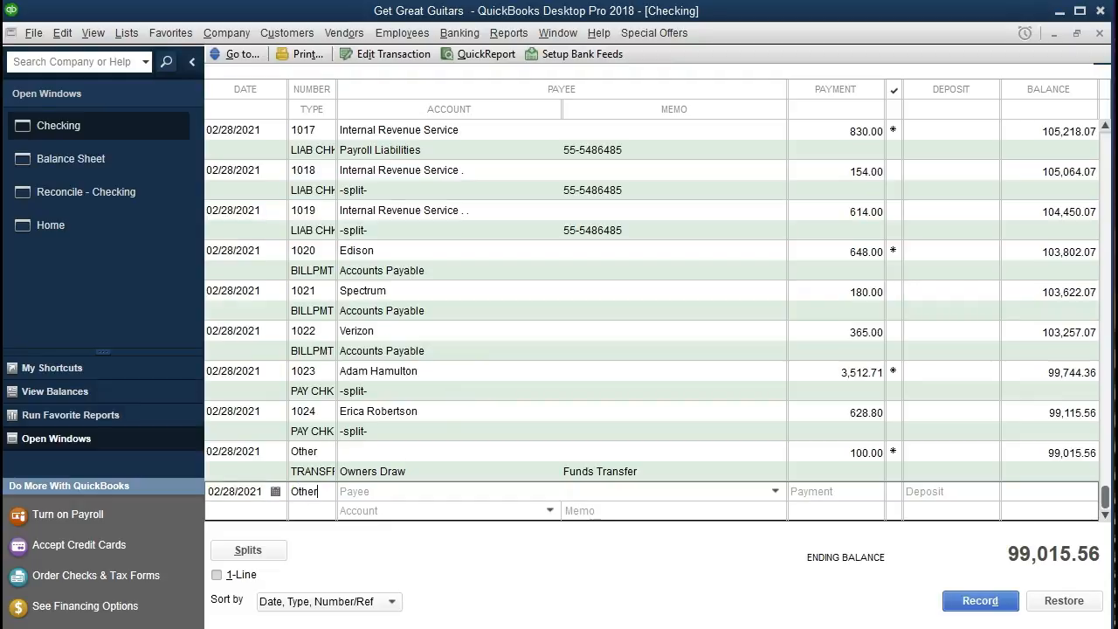
key("Tab")
key("Tab")
type("20")
key("Tab")
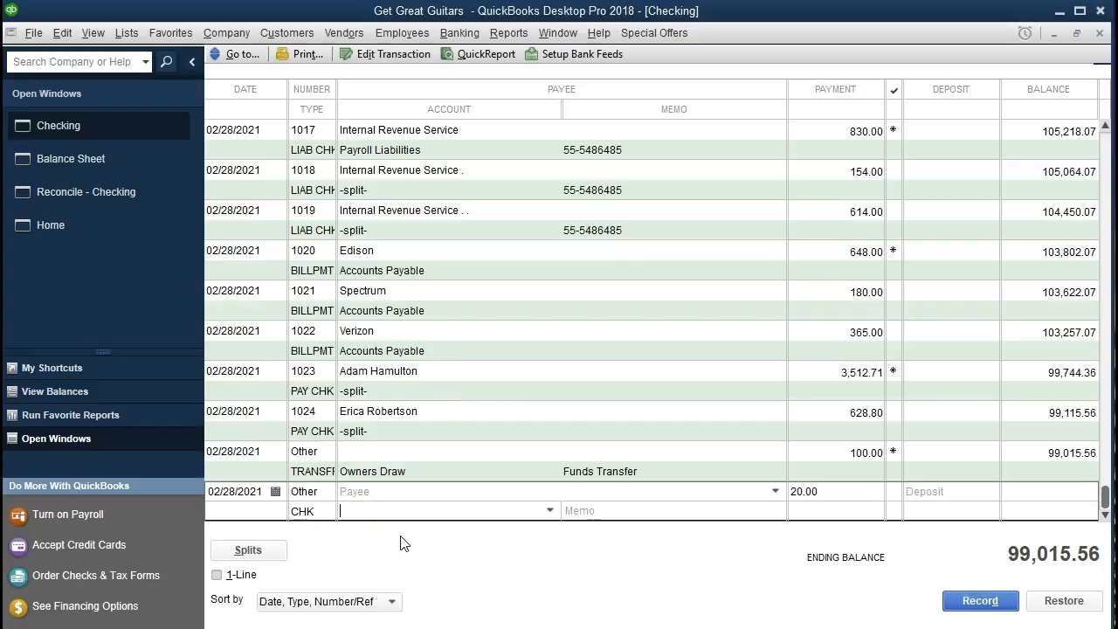
- Assign the 20.00 payment to the Bank Service Charges account and record the entry
left_click(549, 511)
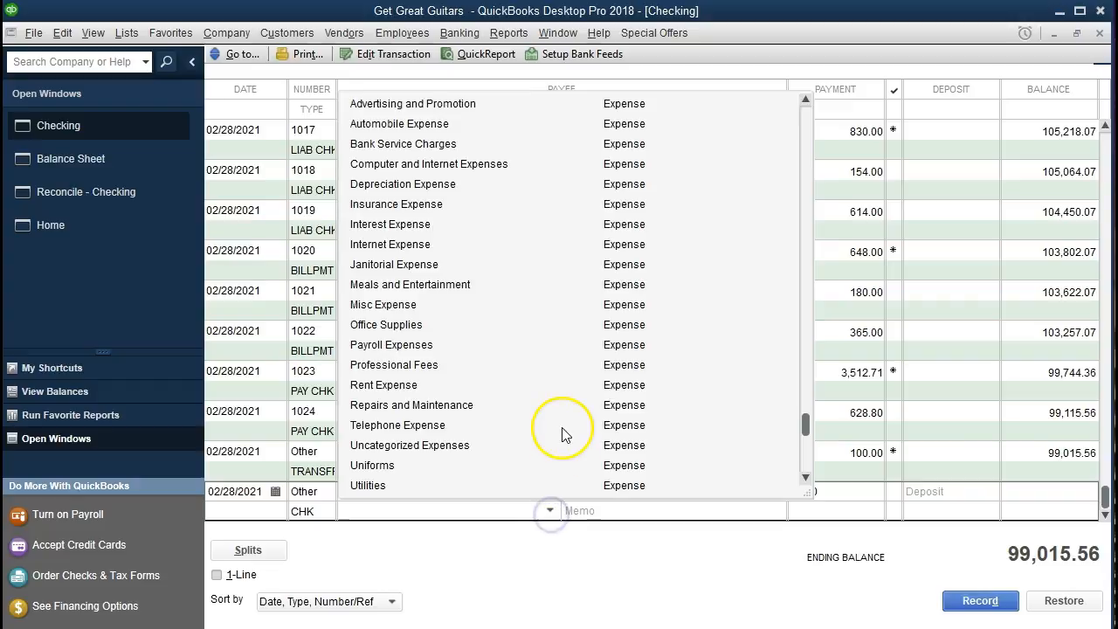
scroll(563, 434, "down", 1)
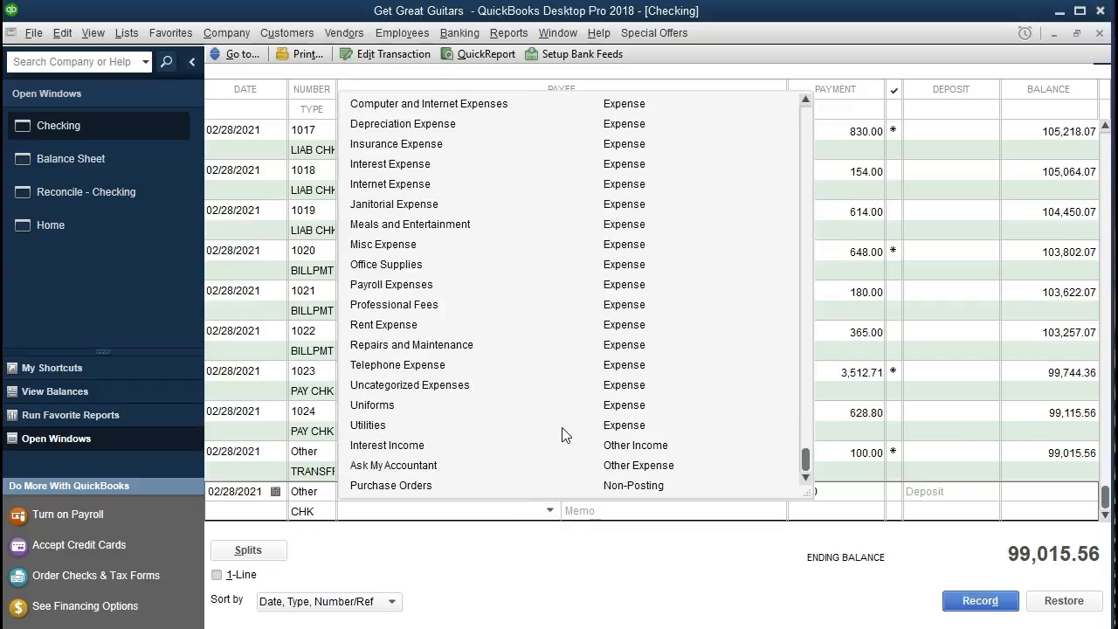
type("ba")
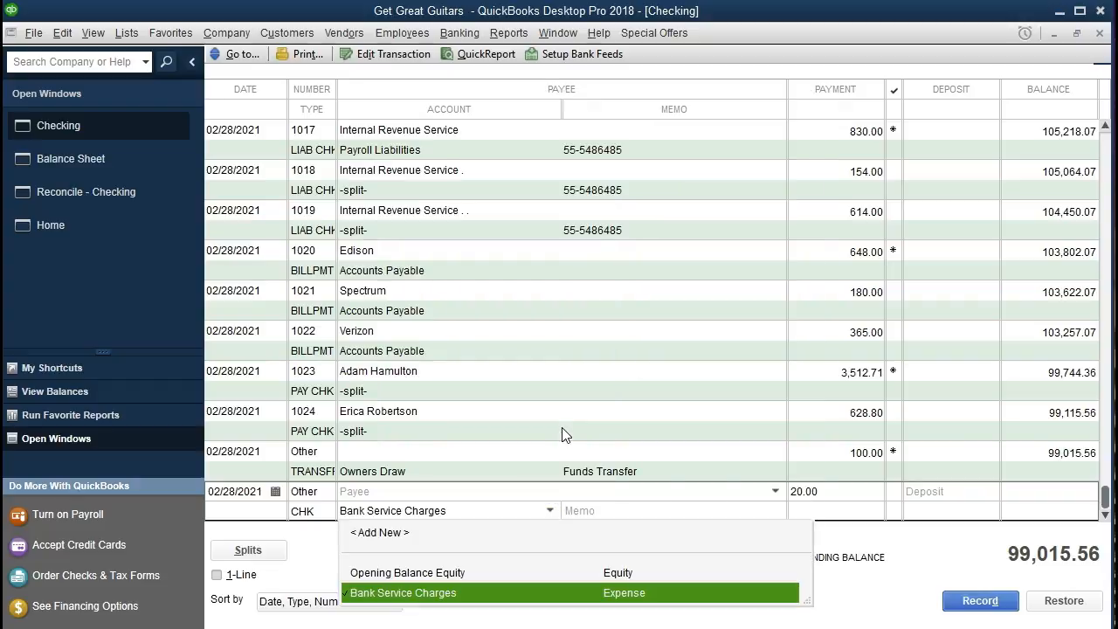
left_click(508, 593)
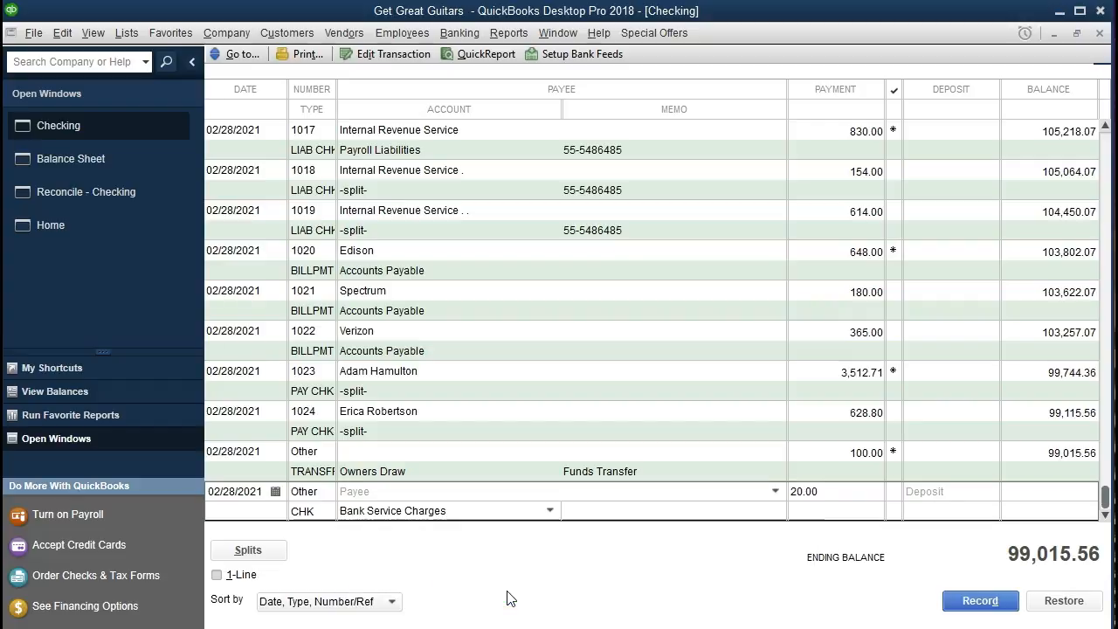
key("Return")
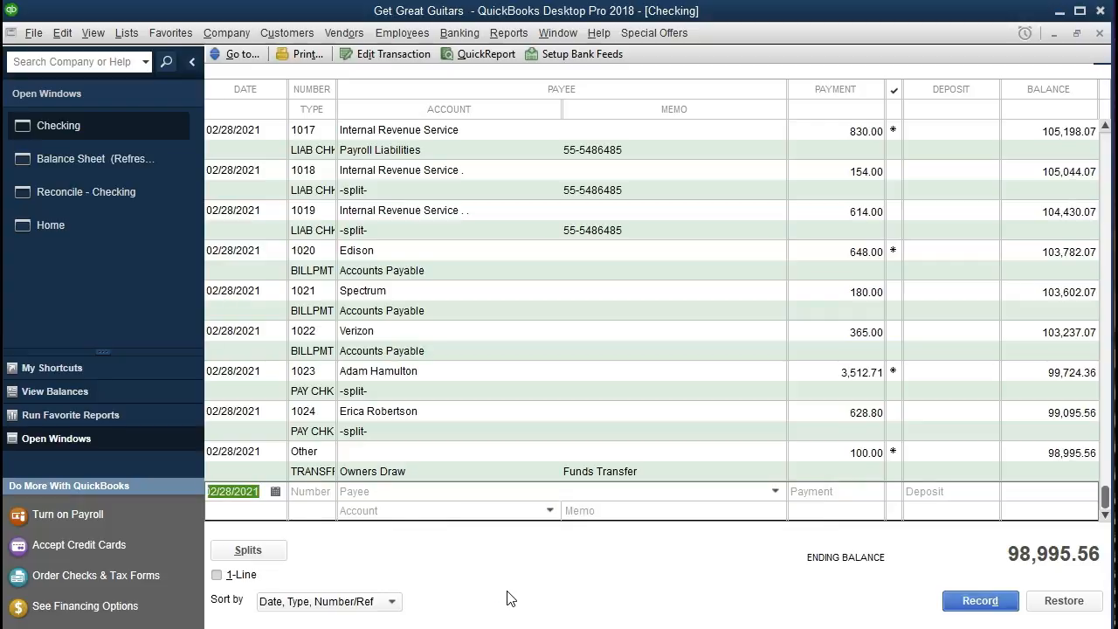
- Return to the Checking reconciliation and mark the 02/28/2021 Other payment of 20.00 as cleared
left_click(123, 194)
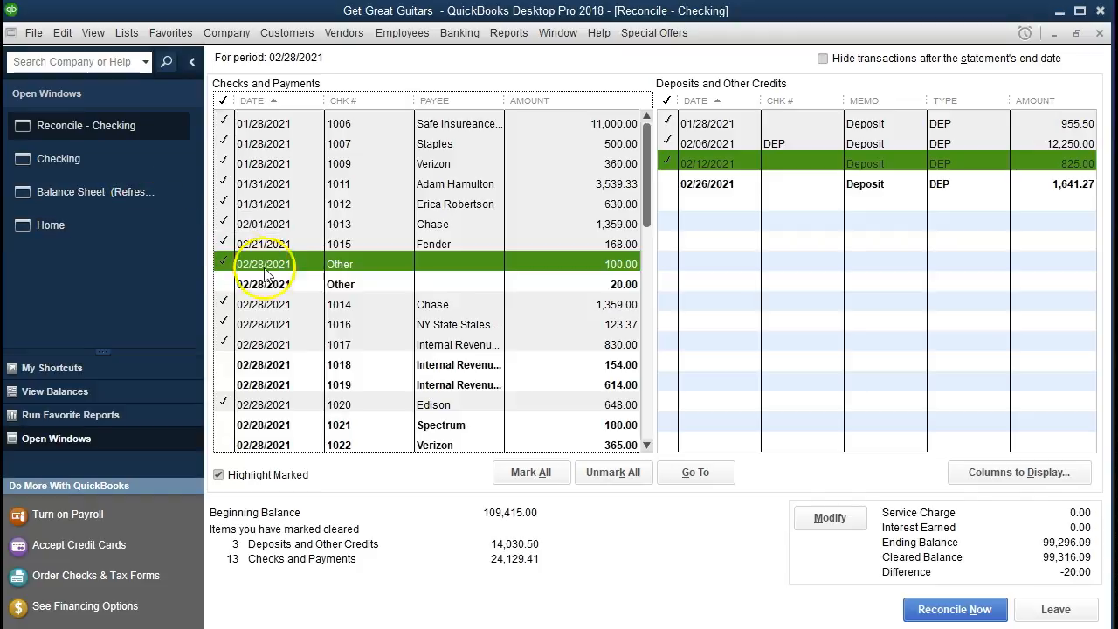
left_click(458, 287)
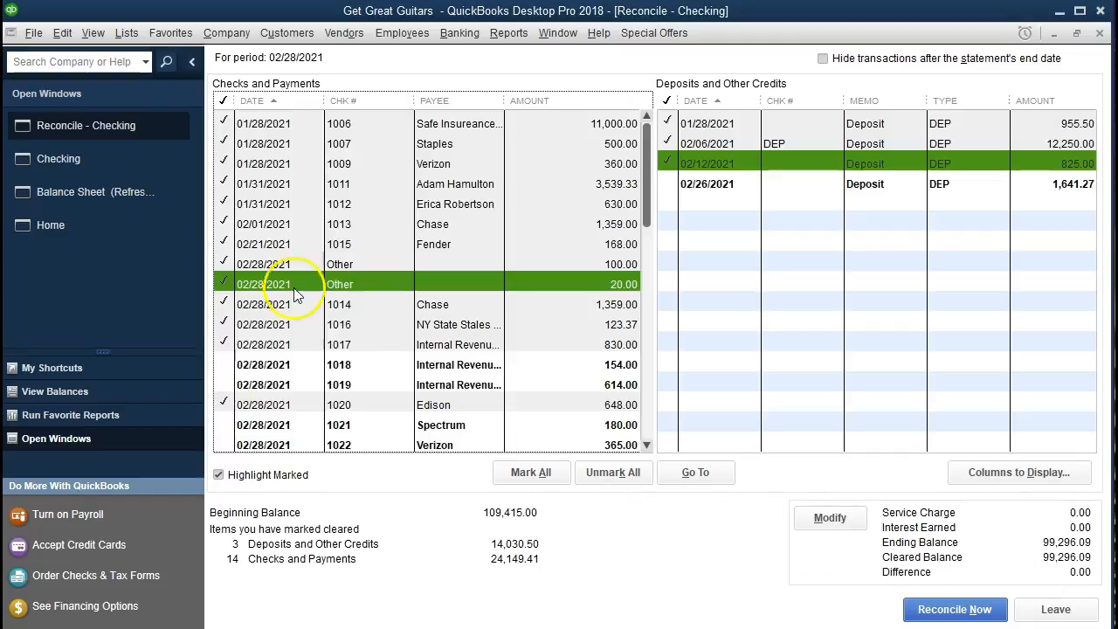
- Check the new withdrawal and bank charge in the transaction detail behind the Balance Sheet's Checking balance, then close the detail
left_click(131, 199)
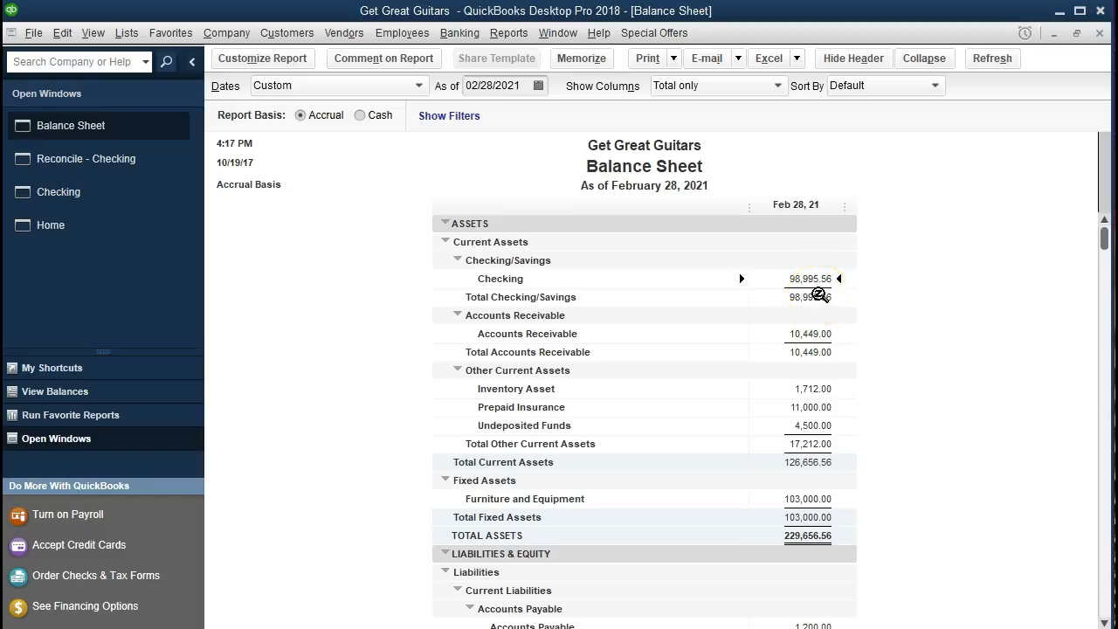
double_click(769, 276)
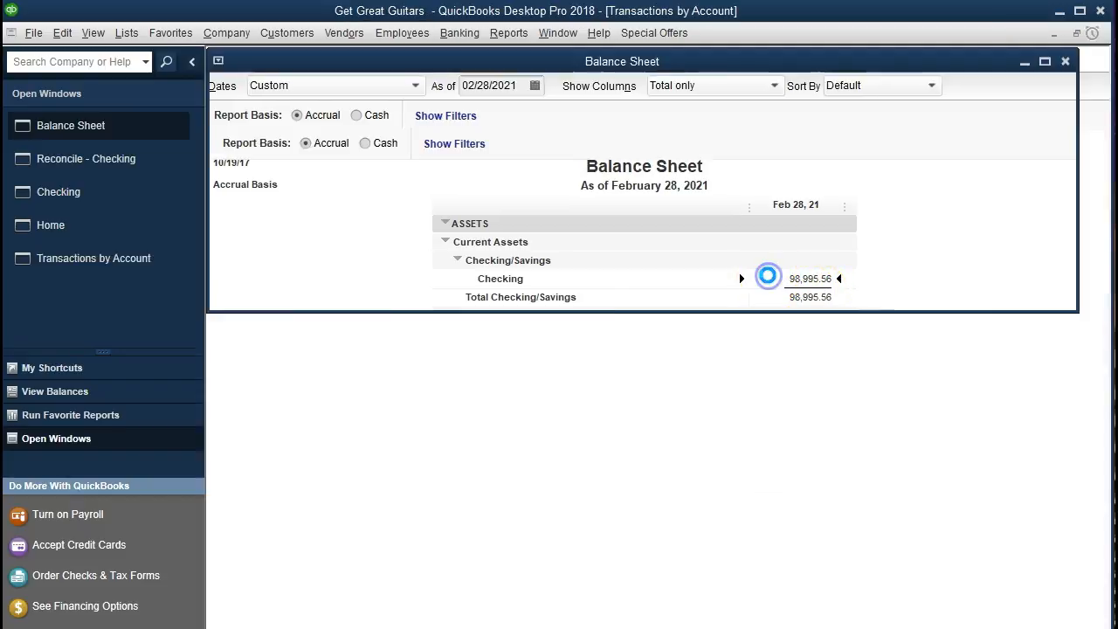
left_click(849, 425)
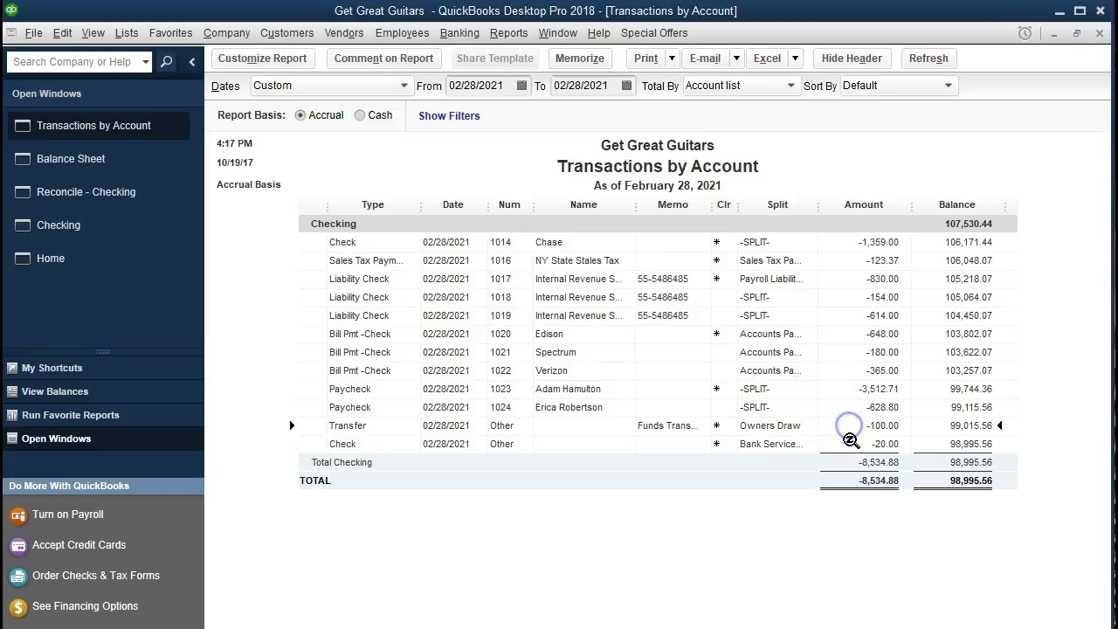
left_click(851, 441)
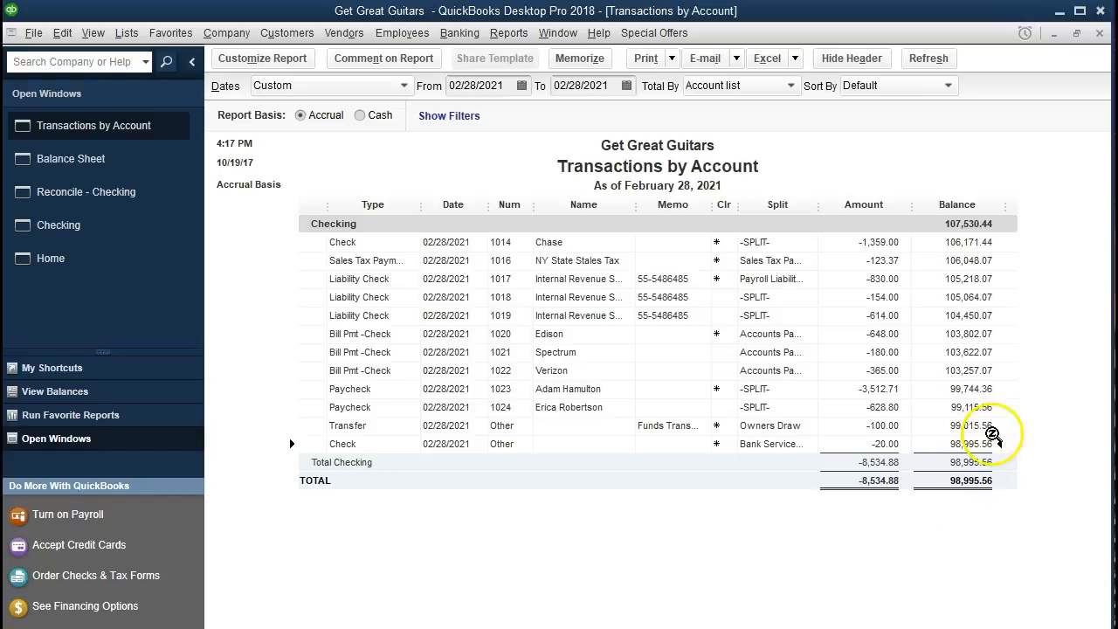
left_click(1098, 35)
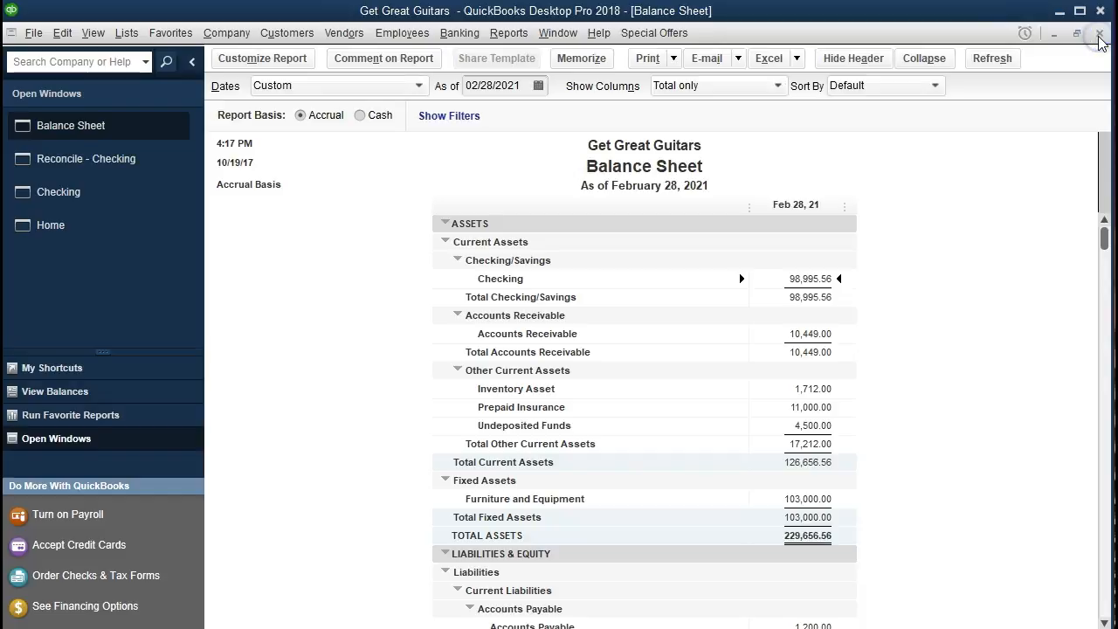
- Open the Profit & Loss Standard report and set its date range from 01/01/2021 to 12/31/2021
left_click(519, 37)
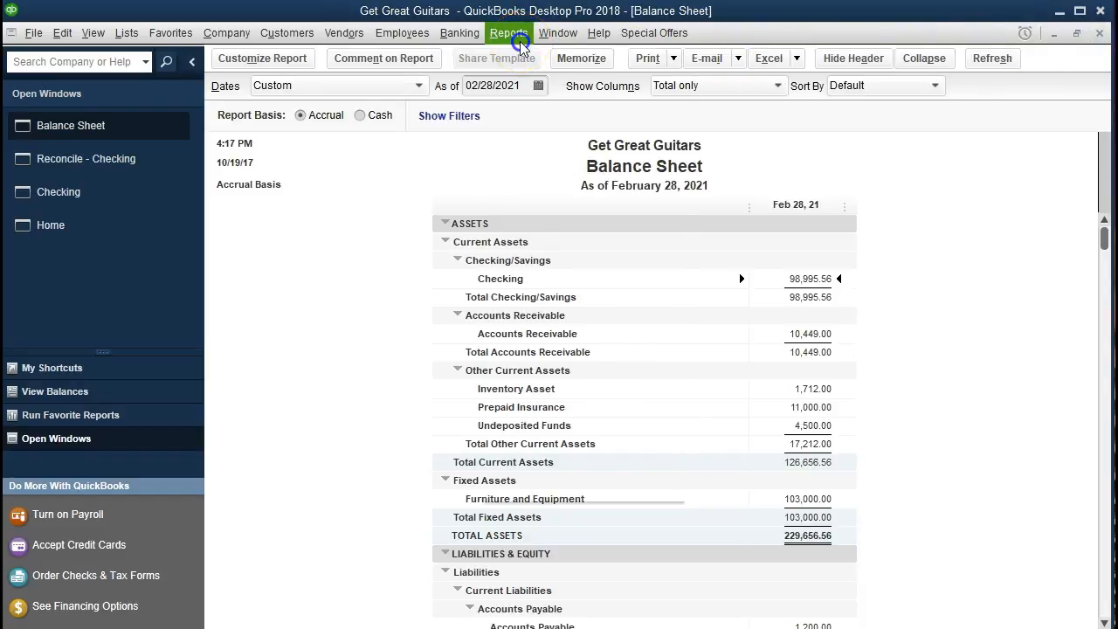
mouse_move(593, 169)
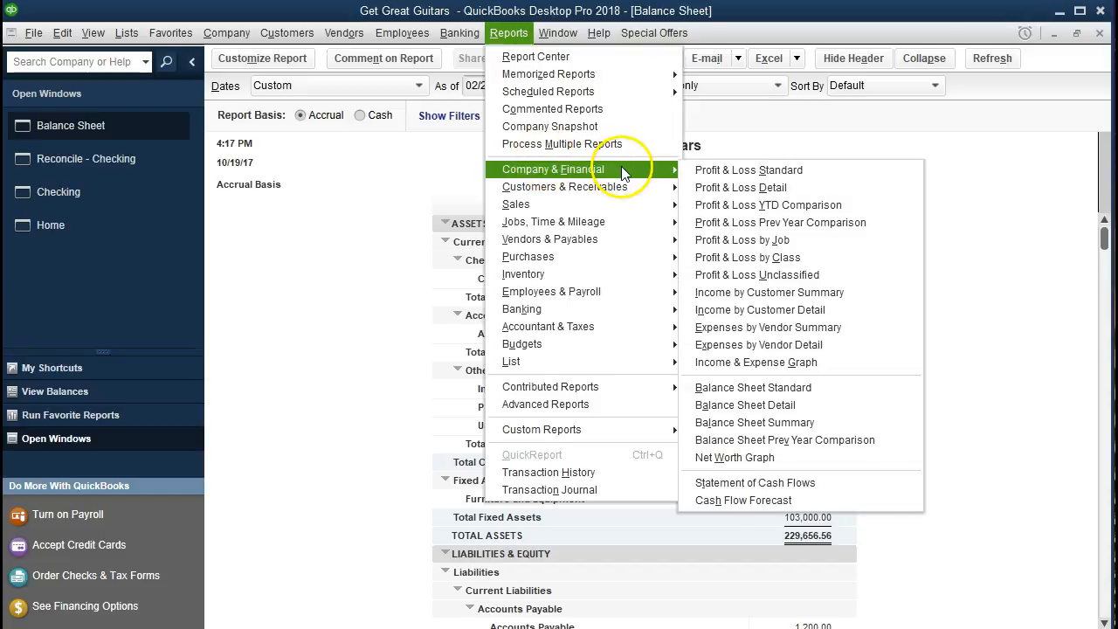
left_click(815, 172)
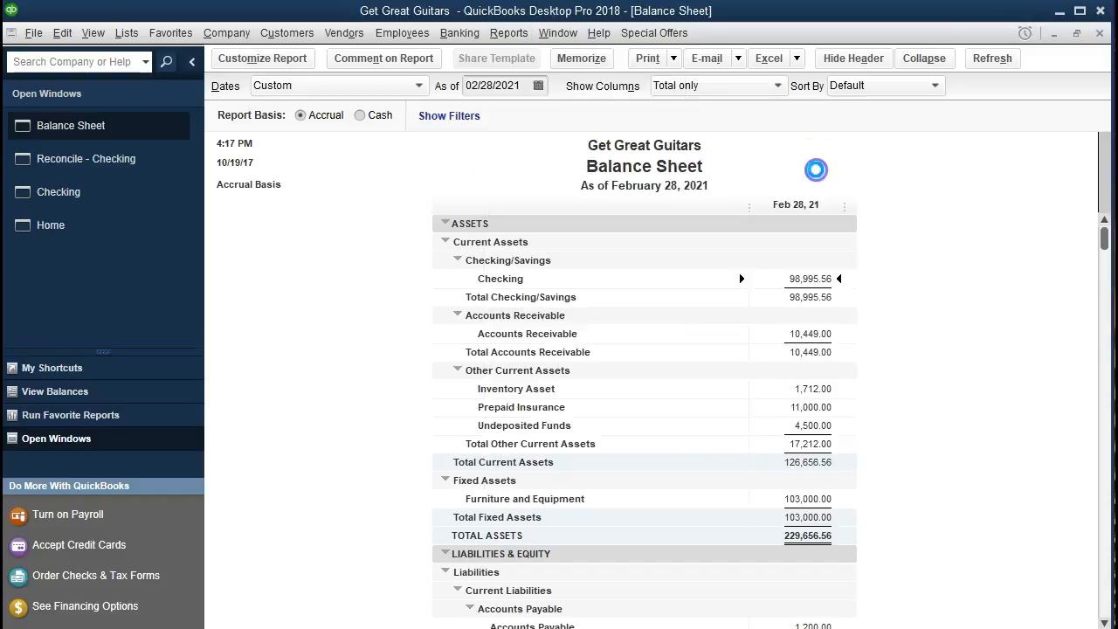
key("Tab")
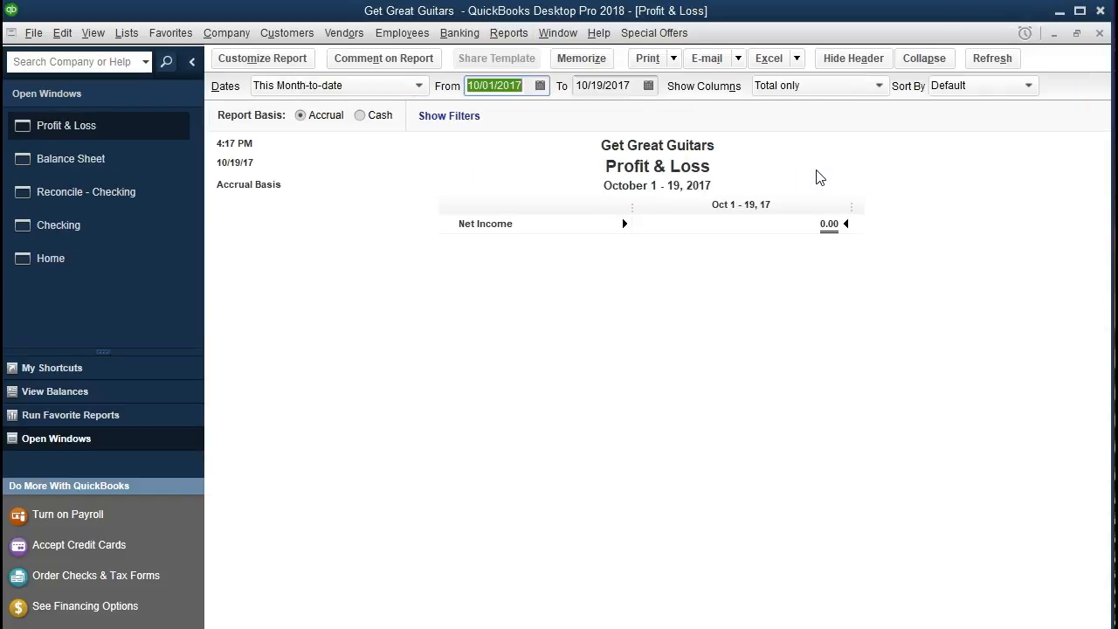
type("010121")
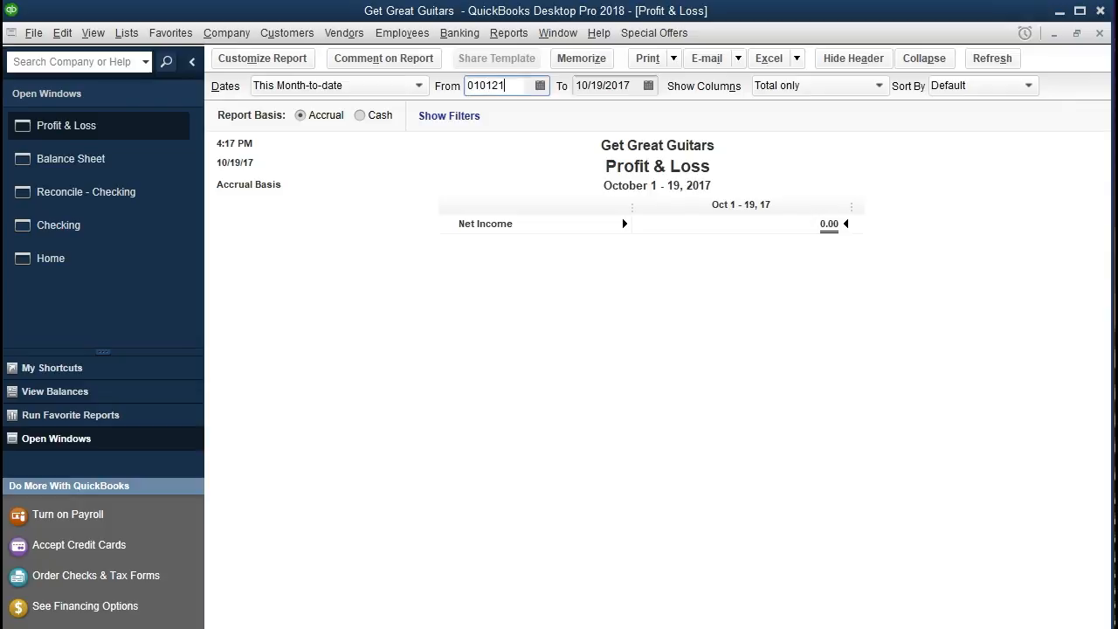
key("Tab")
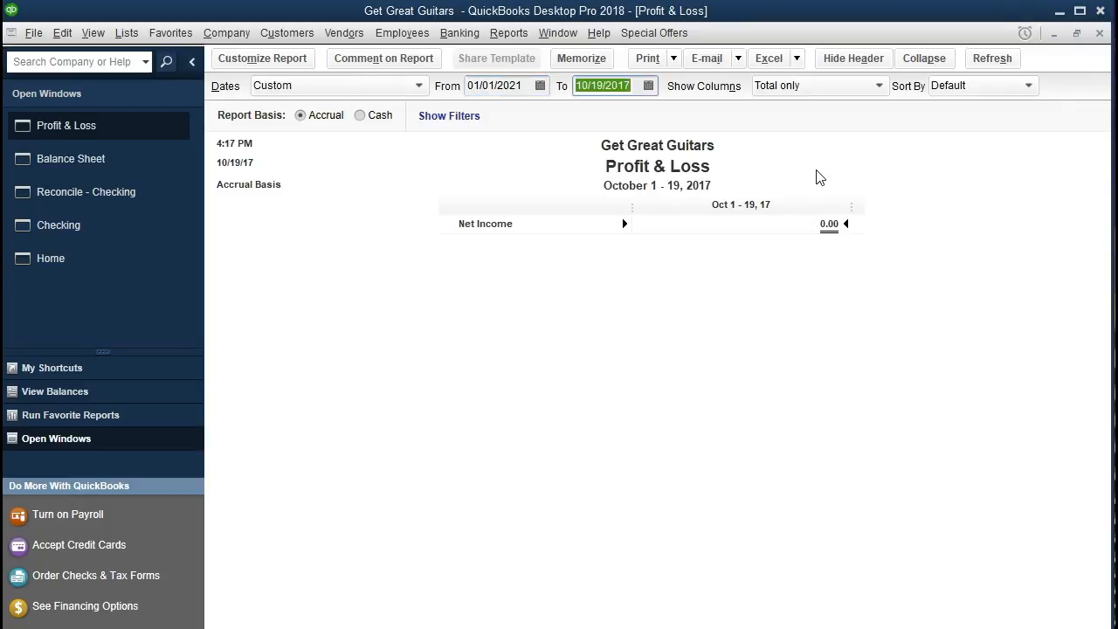
type("123121")
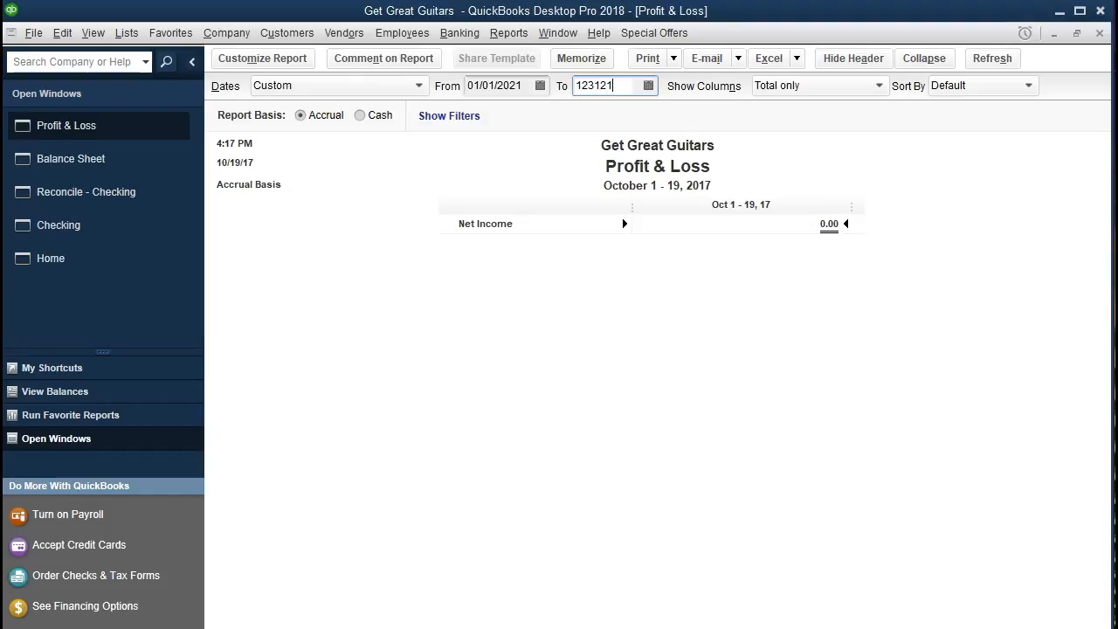
key("Tab")
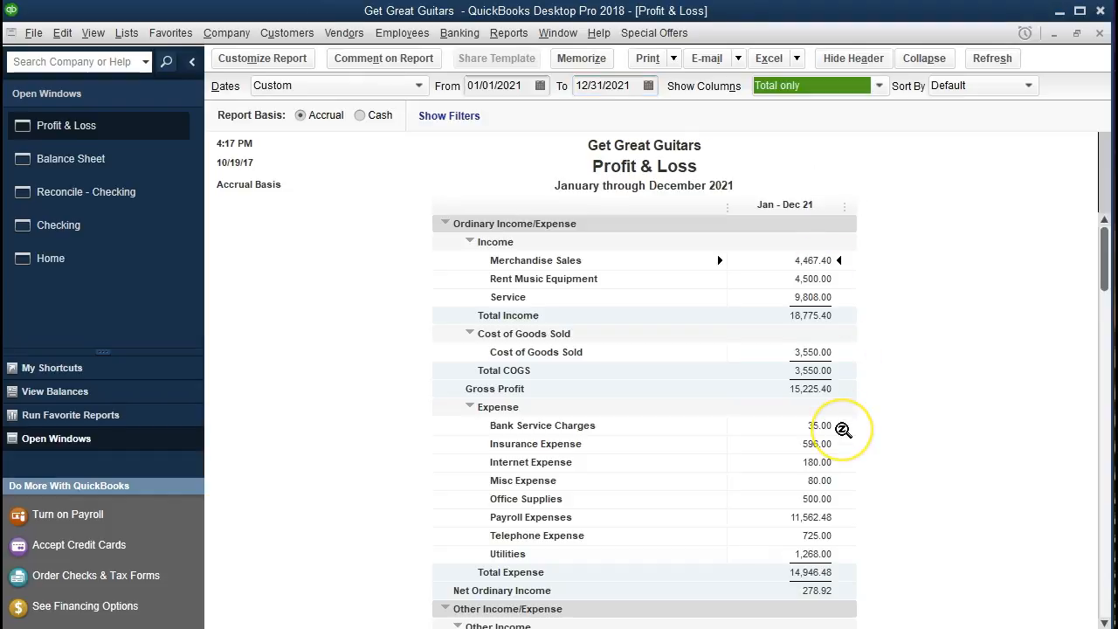
- Examine the Bank Service Charges and other expense lines and the Net Income on the Profit & Loss report
scroll(843, 430, "down", 2)
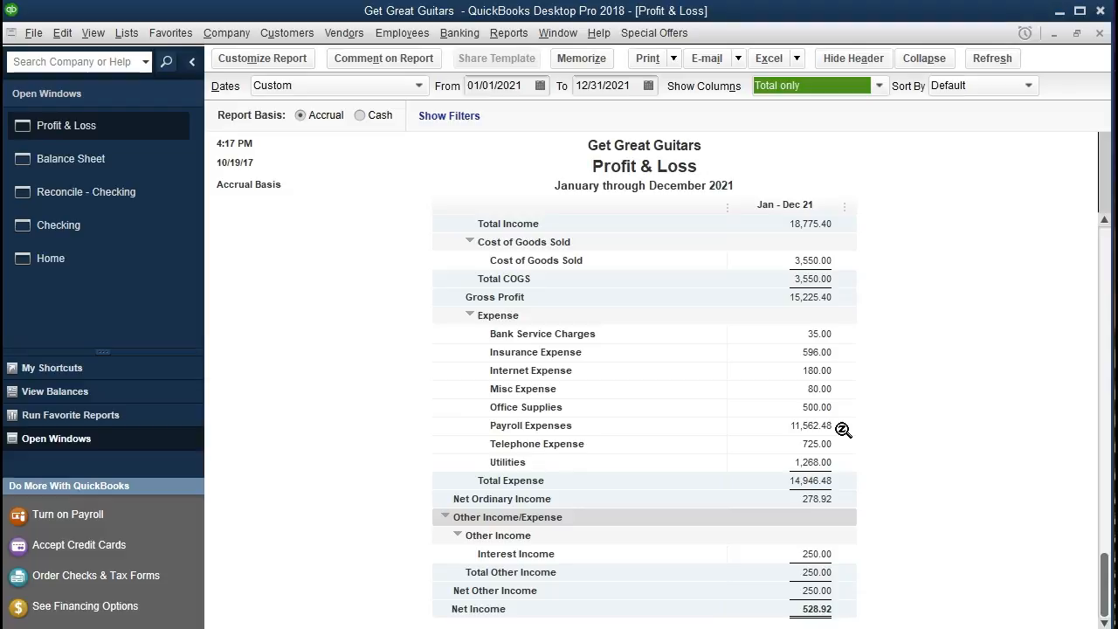
left_click(684, 373)
left_click(794, 389)
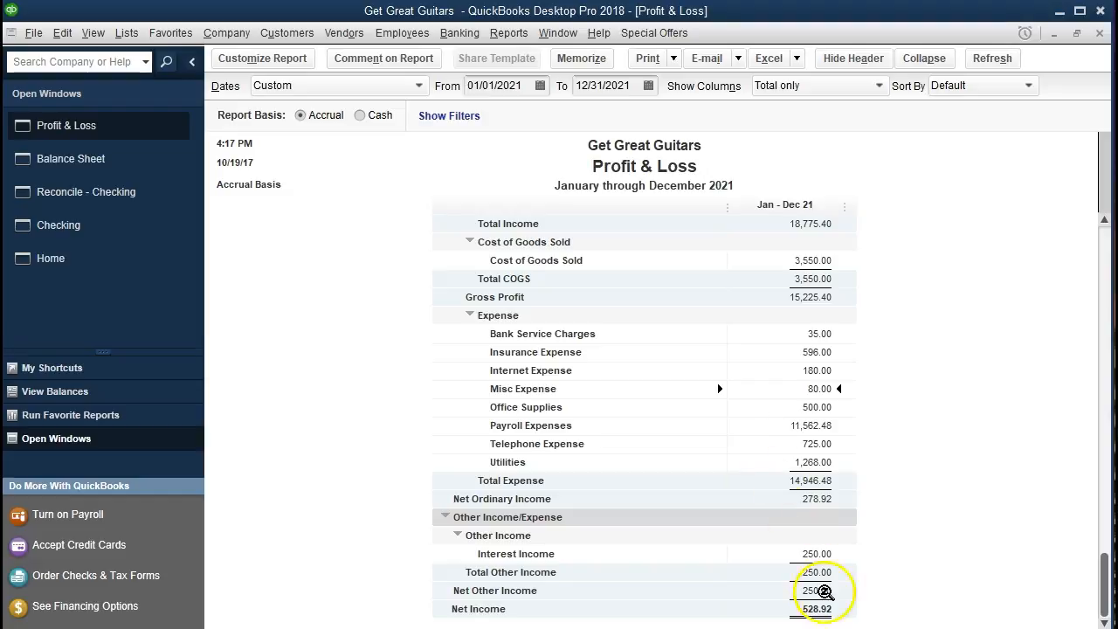
left_click(817, 607)
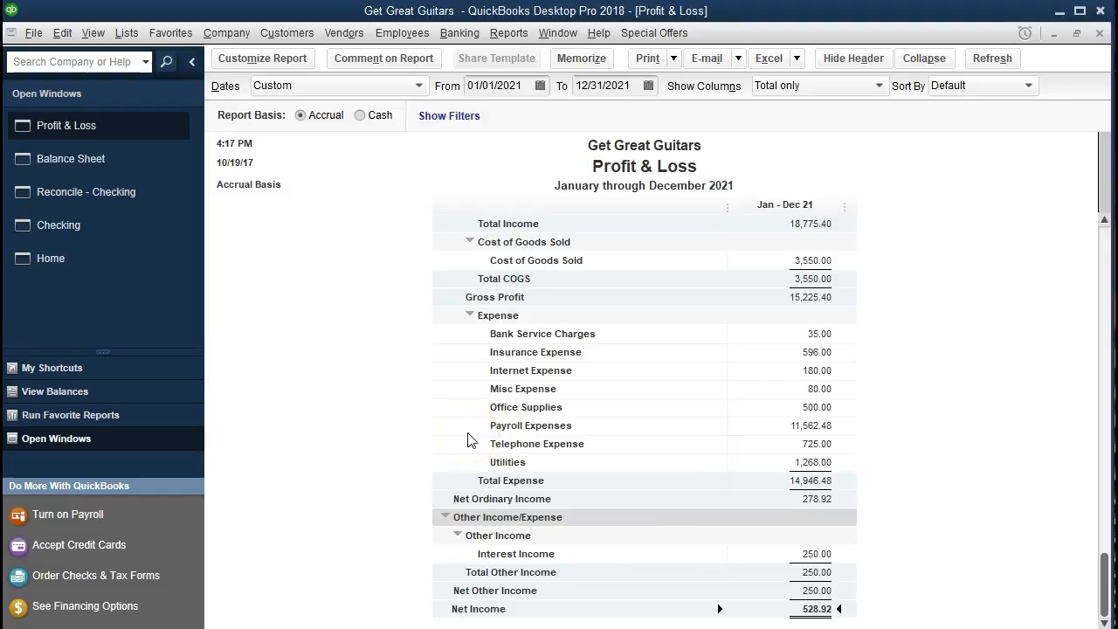
- Go back to the Balance Sheet and check the Owners Draw line in the Equity section
left_click(135, 172)
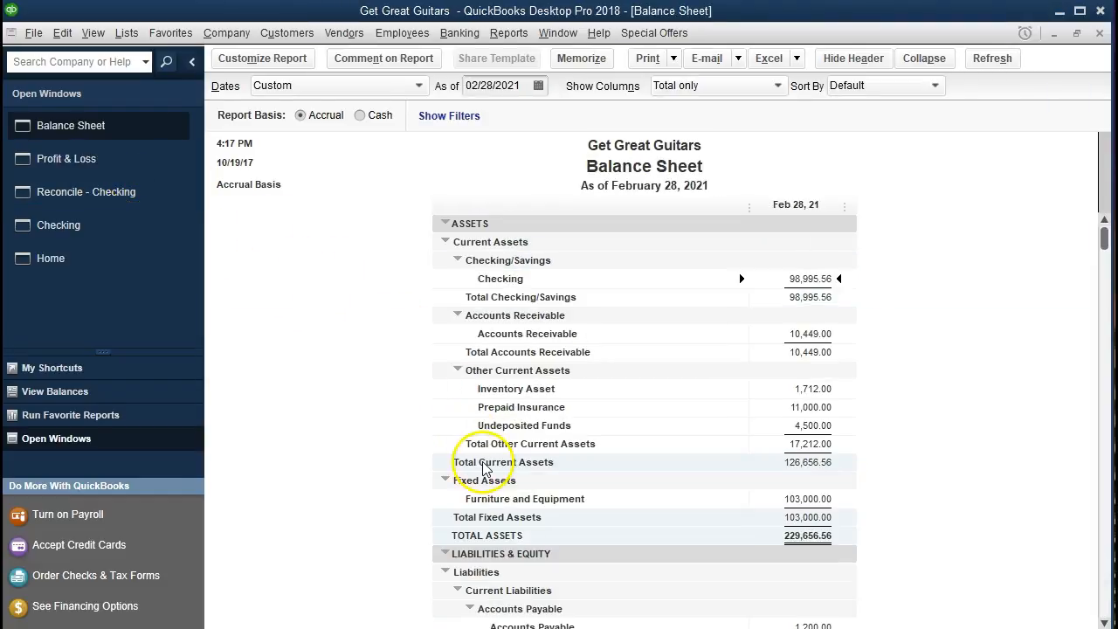
scroll(483, 469, "down", 2)
scroll(483, 469, "down", 5)
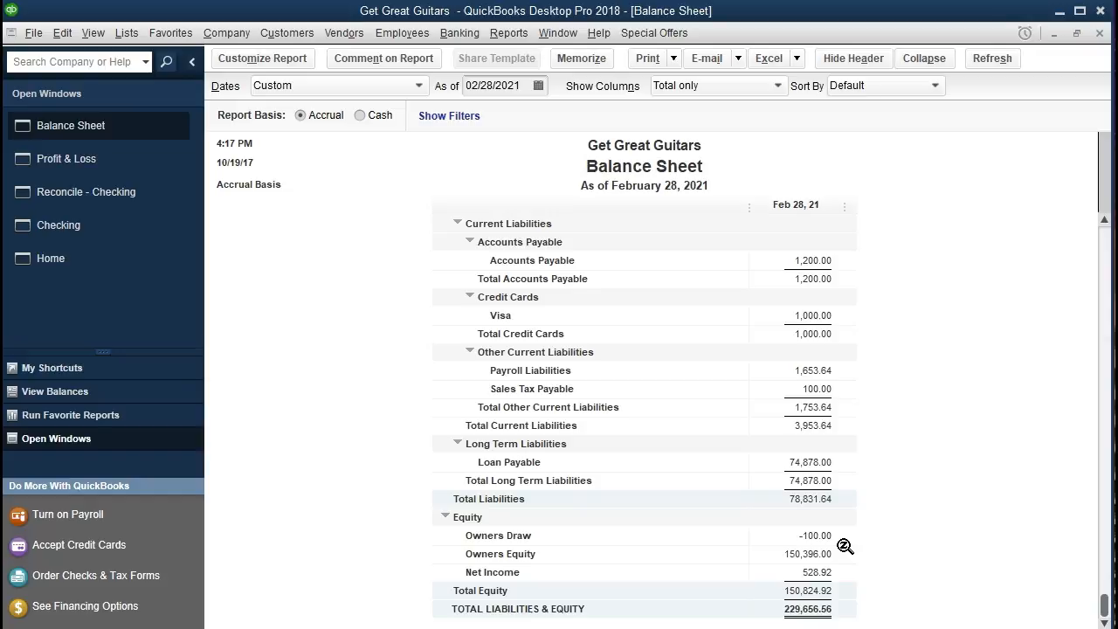
left_click(828, 538)
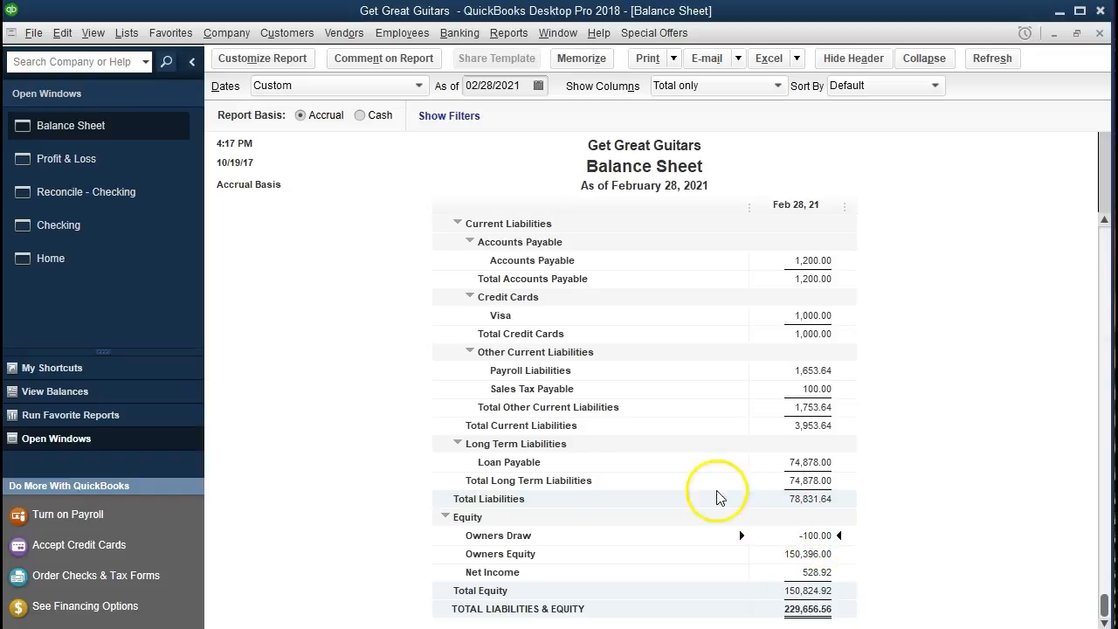
- Finish the Checking reconciliation for 02/28/2021 and display both the summary and detail reconciliation reports
left_click(153, 197)
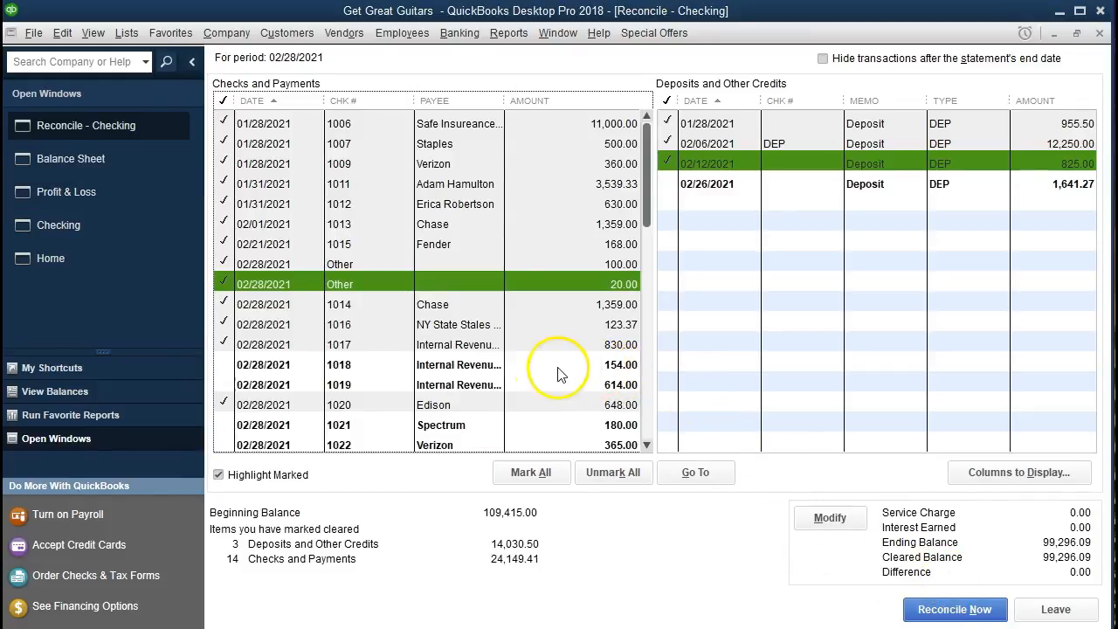
left_click(377, 437)
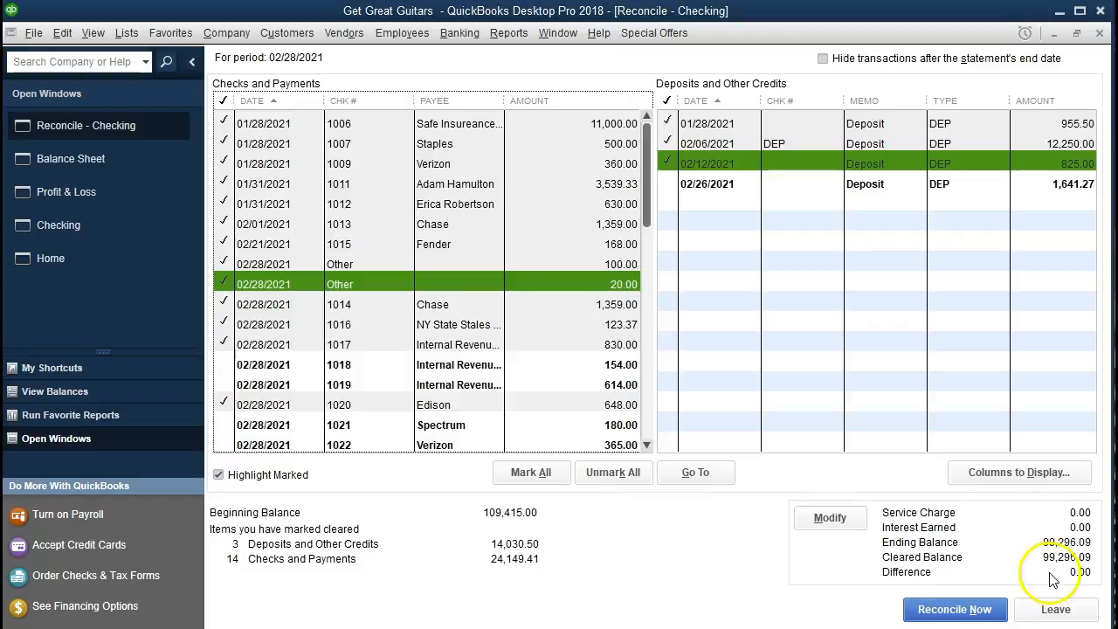
left_click(967, 603)
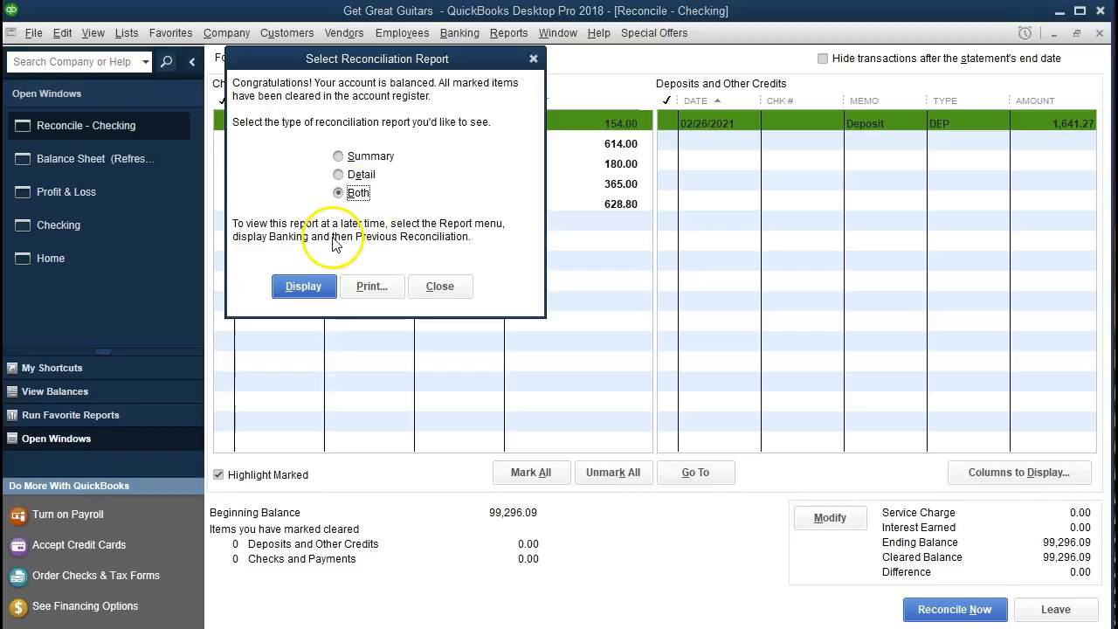
left_click(303, 287)
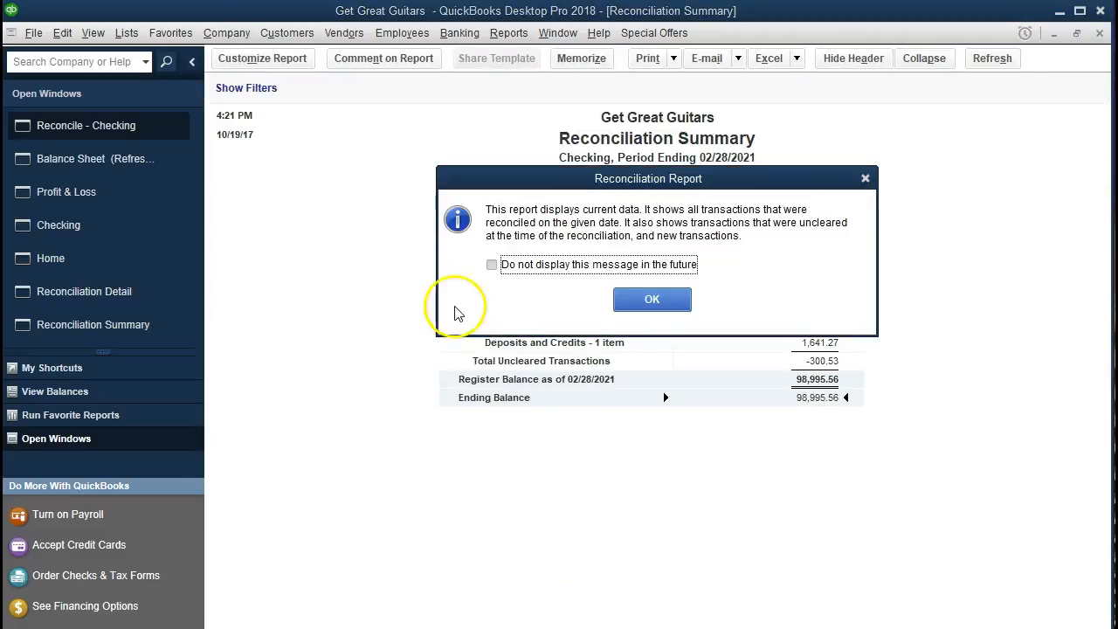
left_click(655, 299)
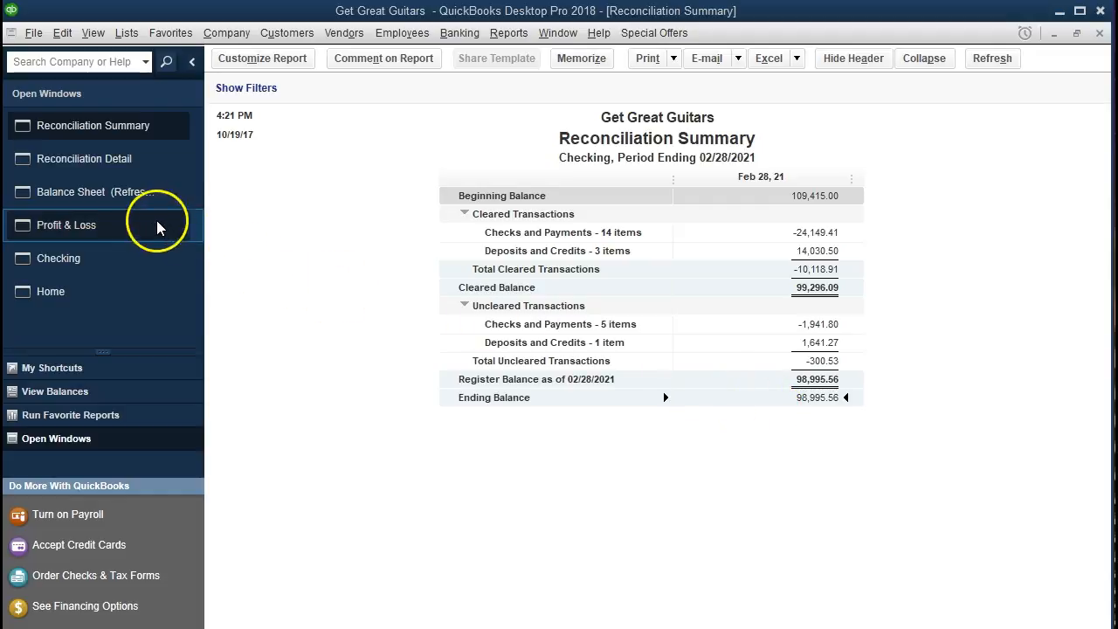
- Compare the Checking balance on the Balance Sheet with the ending balance on the Reconciliation Summary
left_click(129, 203)
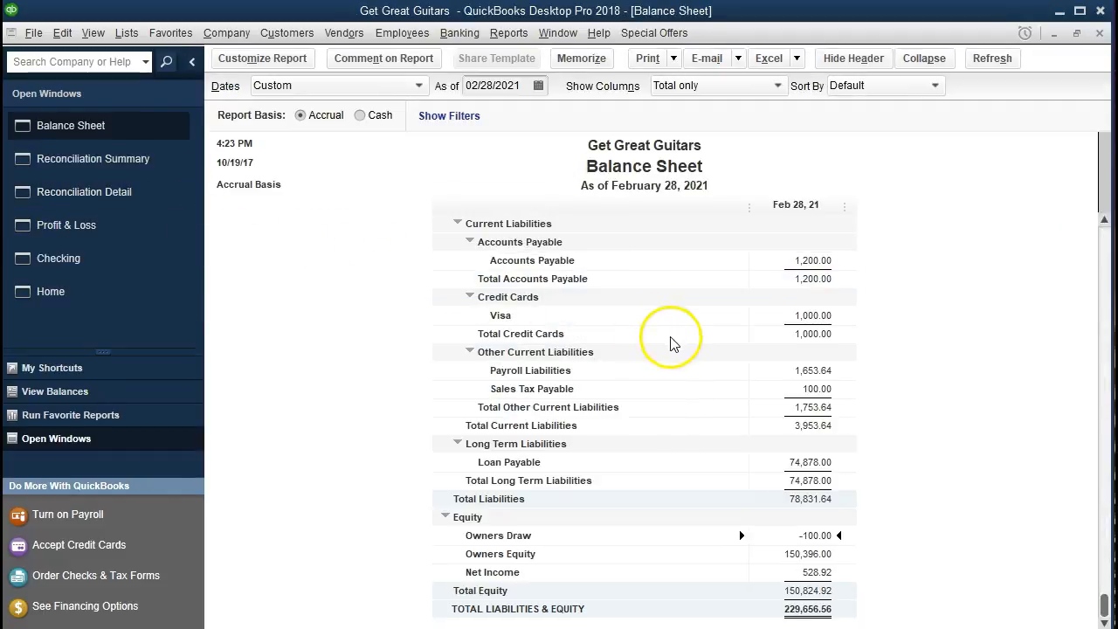
scroll(671, 343, "up", 7)
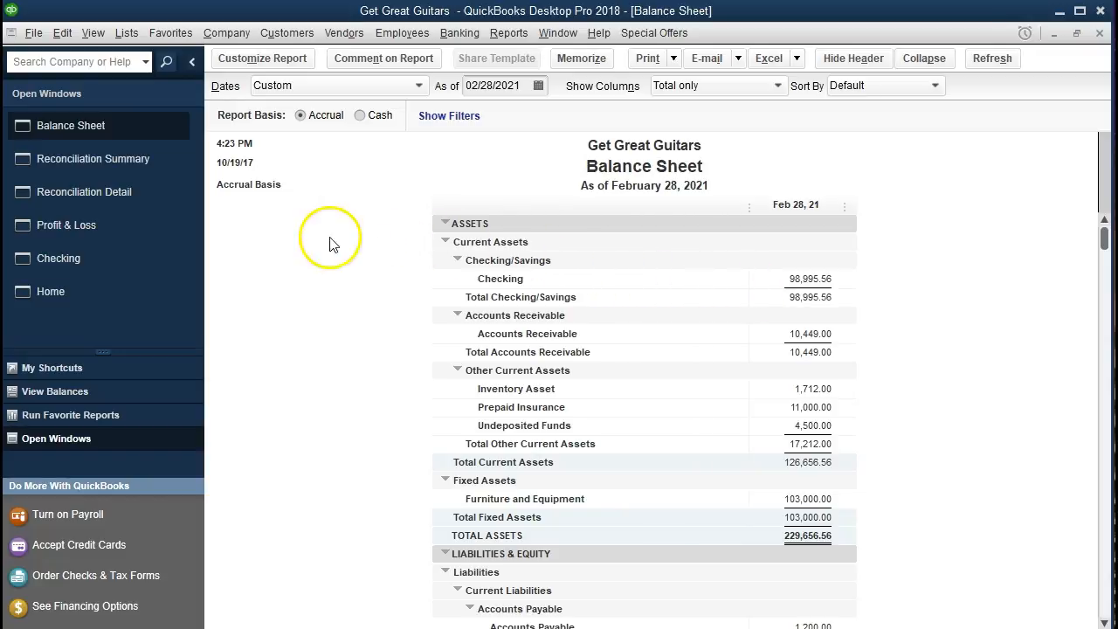
left_click(130, 162)
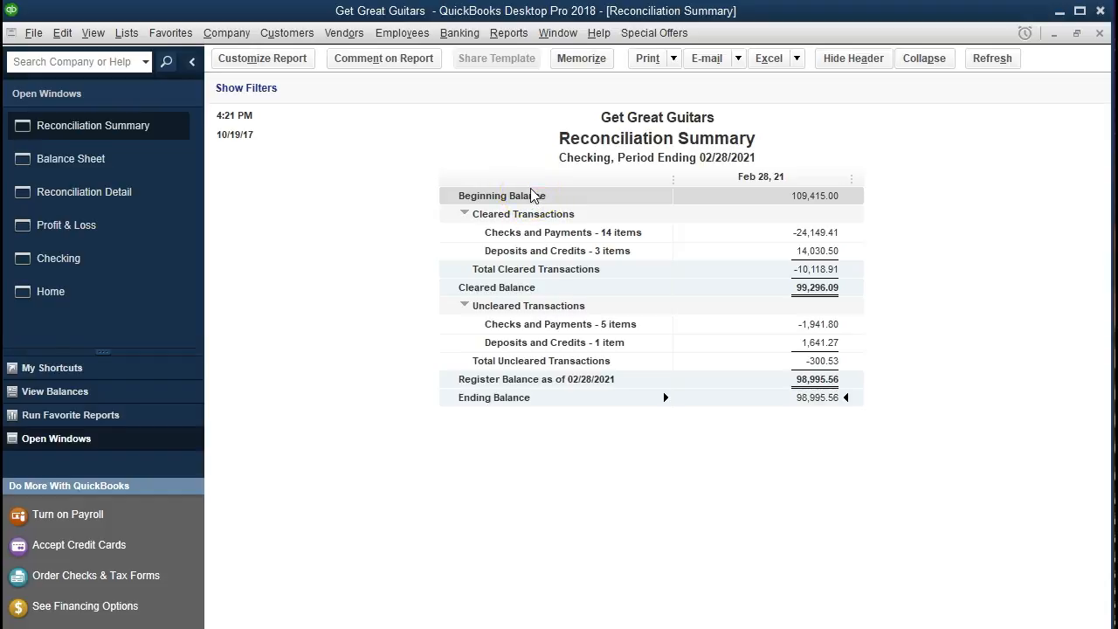
- Export the Reconciliation Summary to Excel as a new worksheet in the existing workbook Section 8 Report
left_click(796, 58)
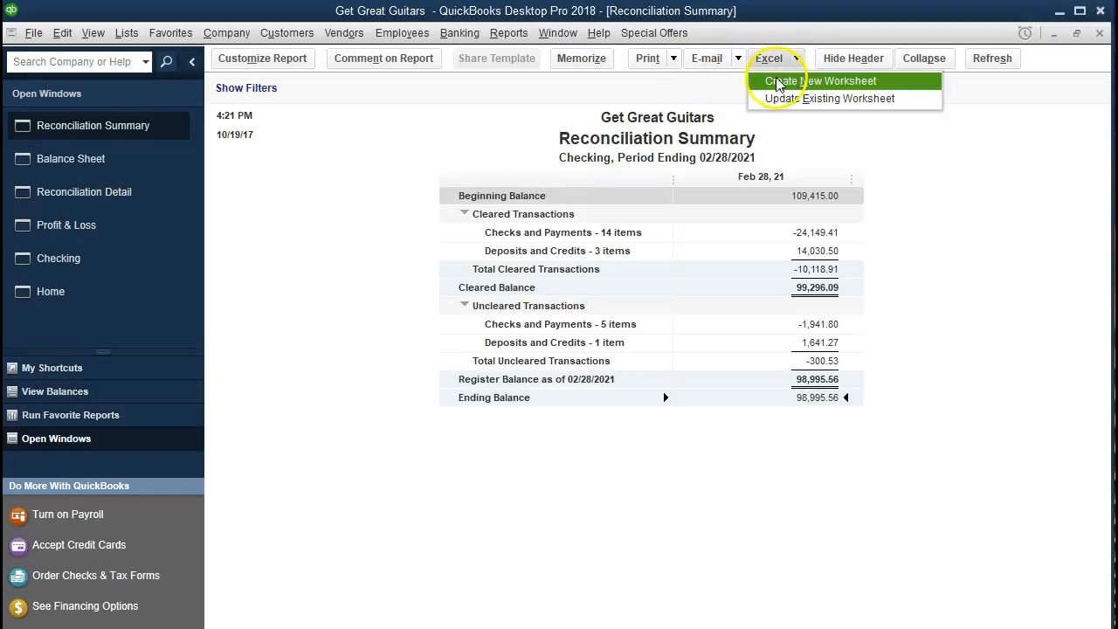
left_click(753, 81)
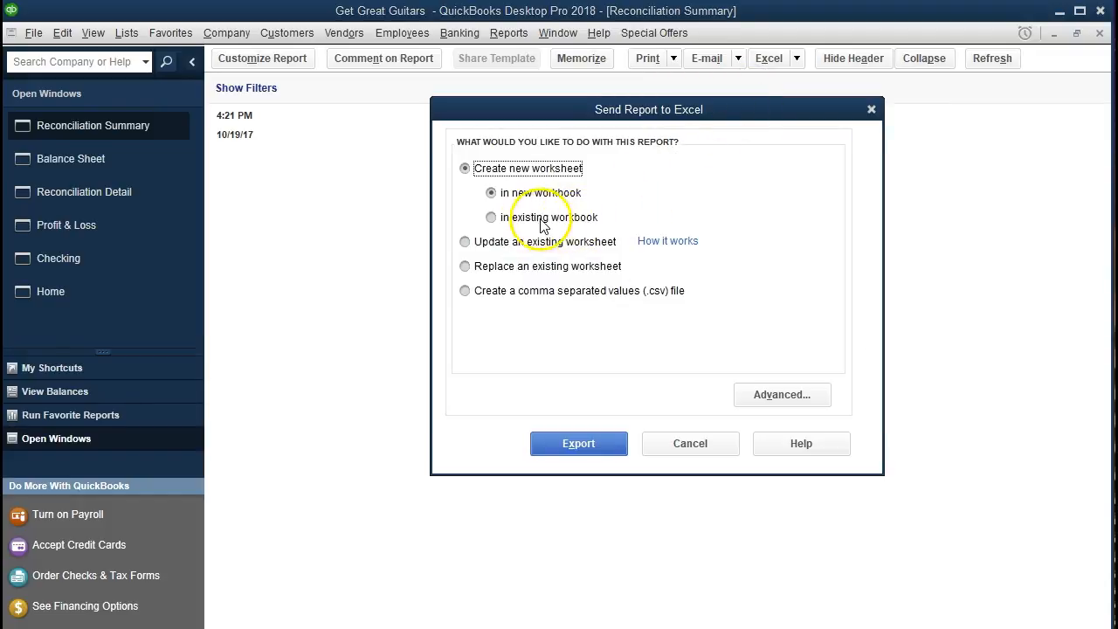
left_click(493, 219)
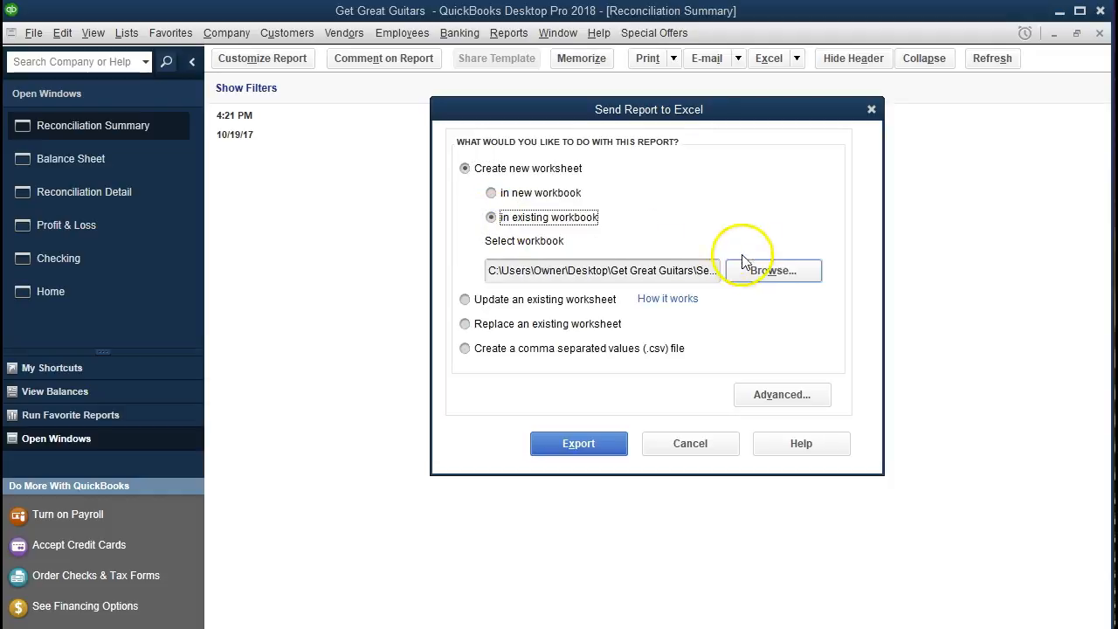
left_click(769, 276)
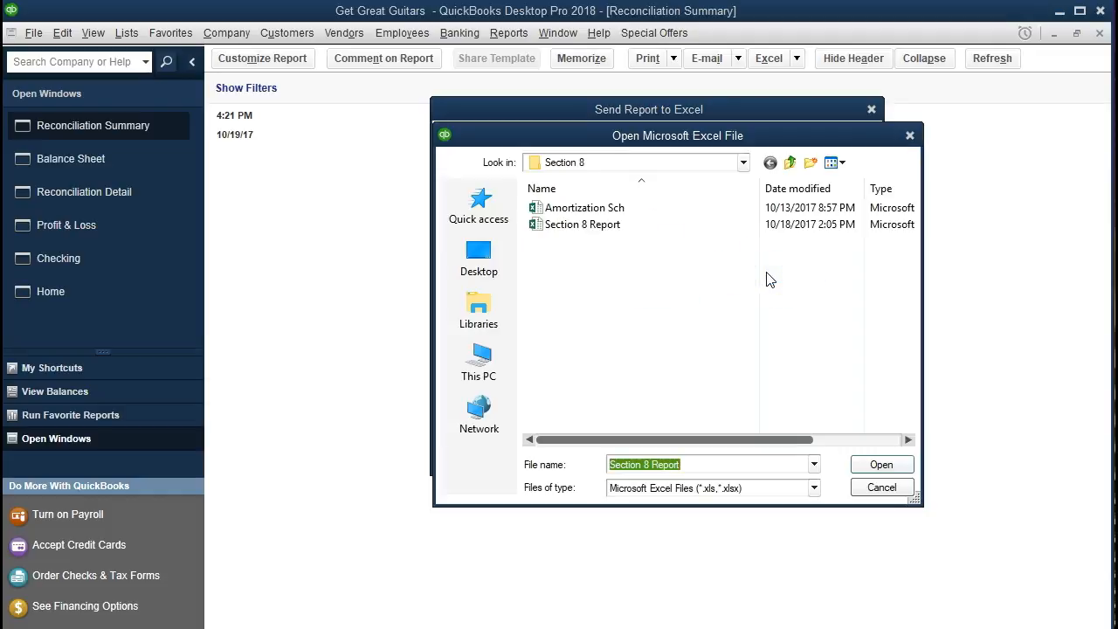
left_click(561, 229)
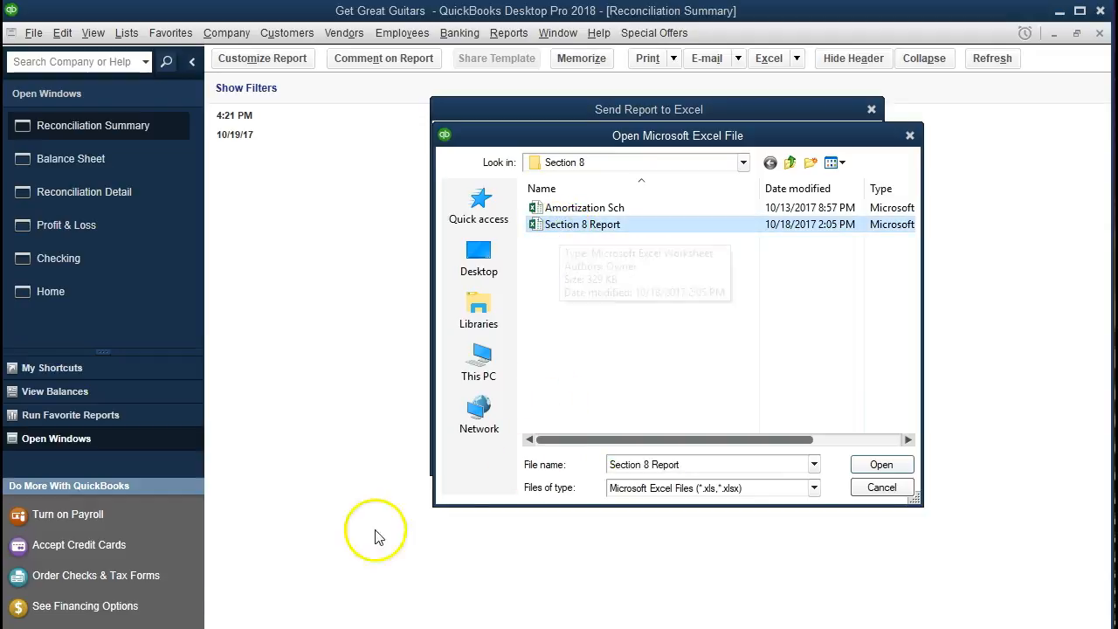
double_click(609, 226)
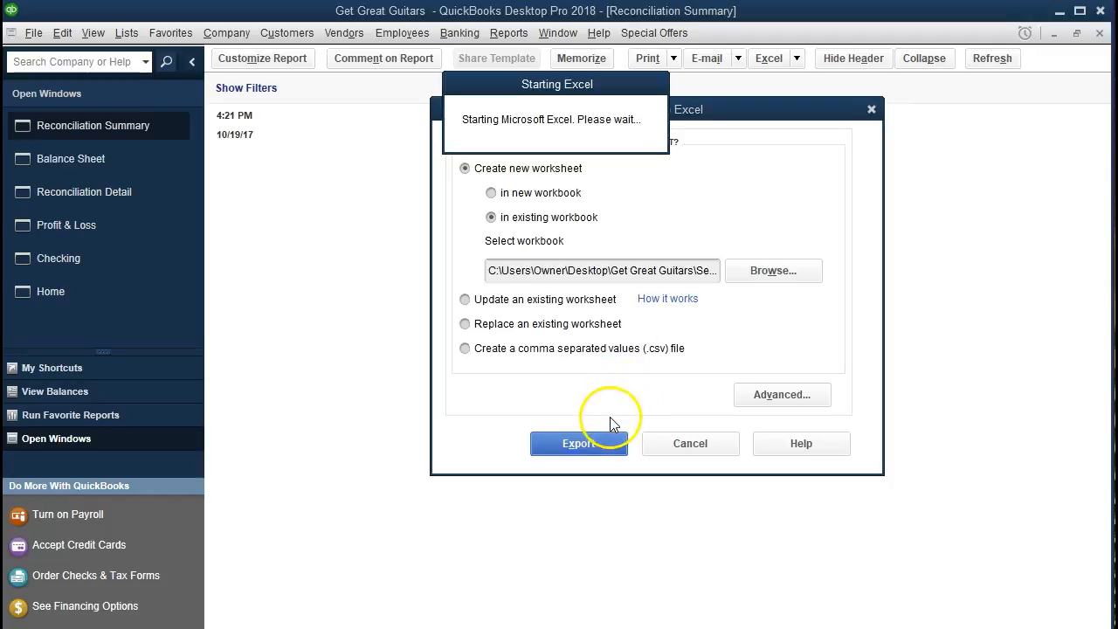
left_click(550, 443)
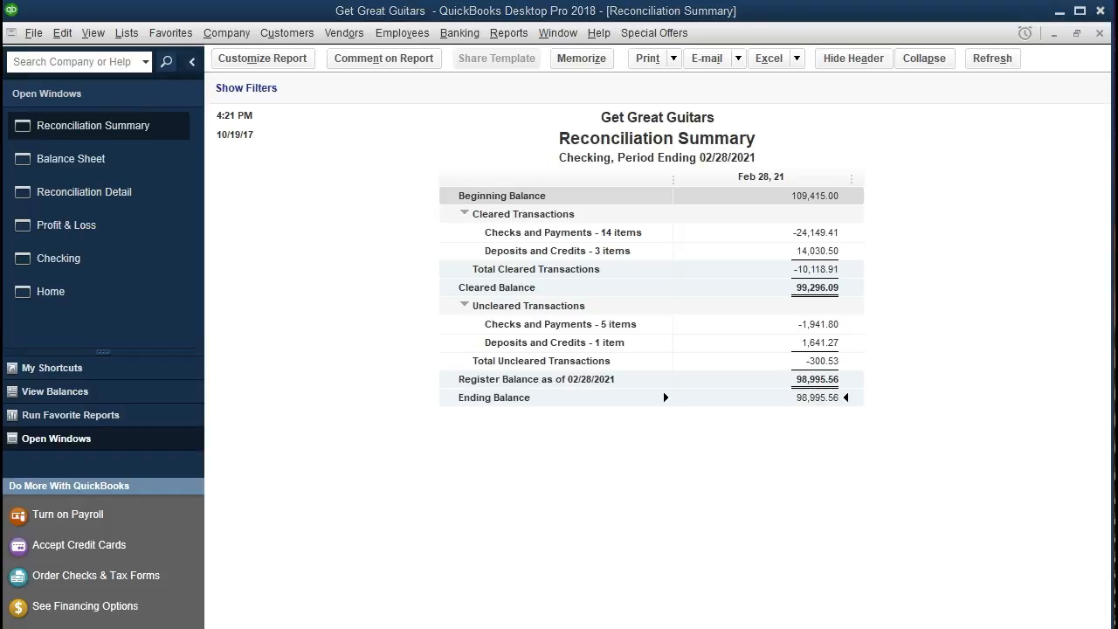
- In the Section 8 Report workbook in Excel, enlarge the exported Sheet1 to 140% and remove its pane split
left_click_drag(1117, 1, 435, 23)
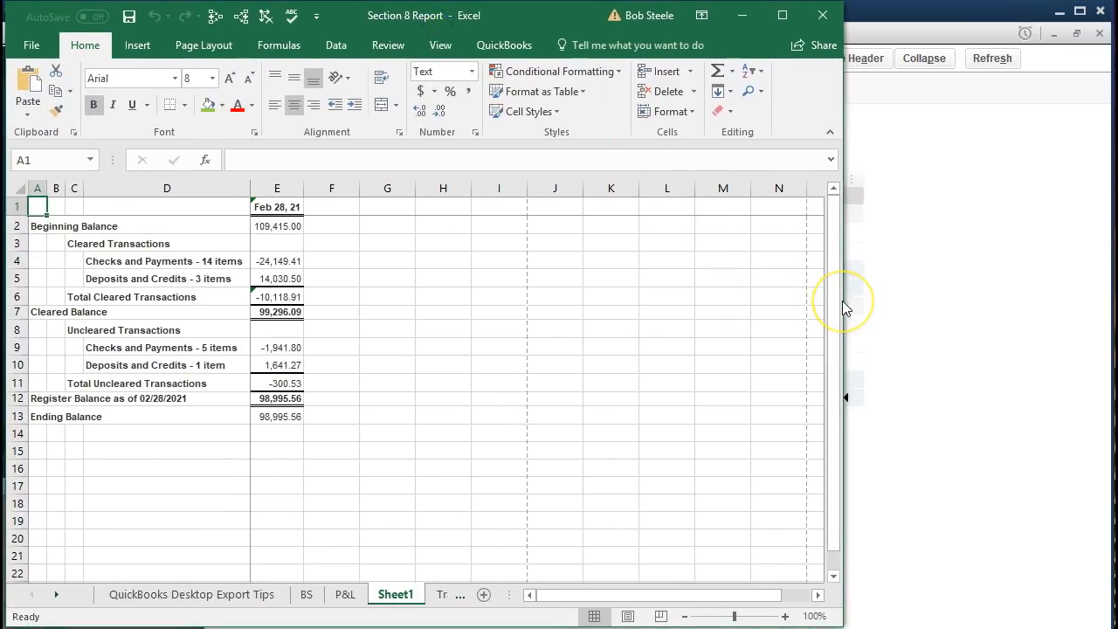
left_click_drag(843, 302, 1093, 326)
left_click(407, 417)
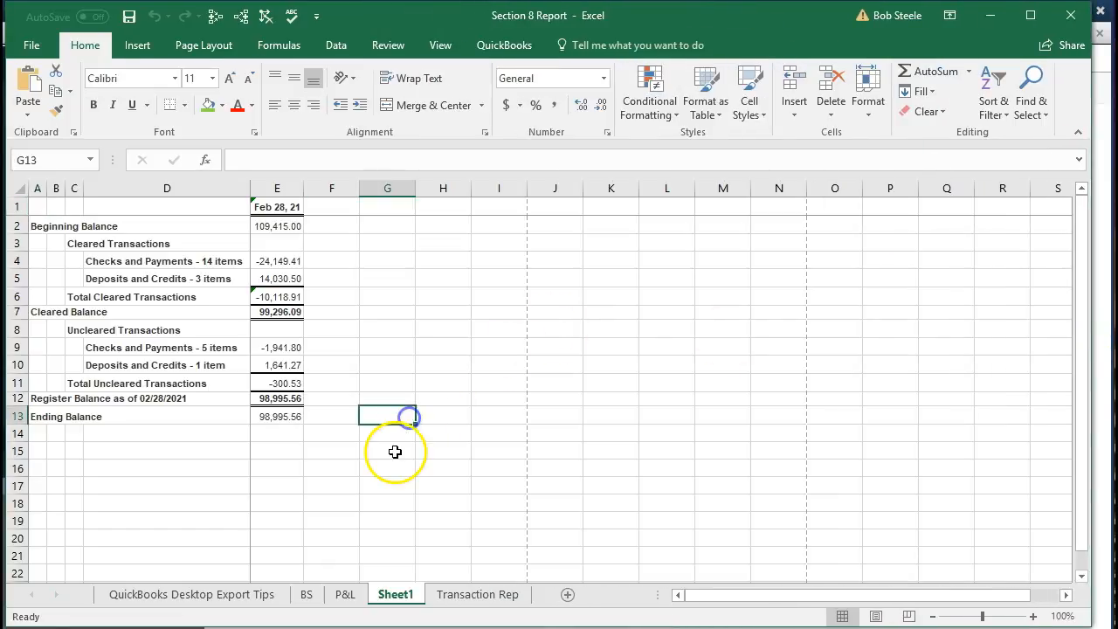
scroll(395, 452, "up", 2)
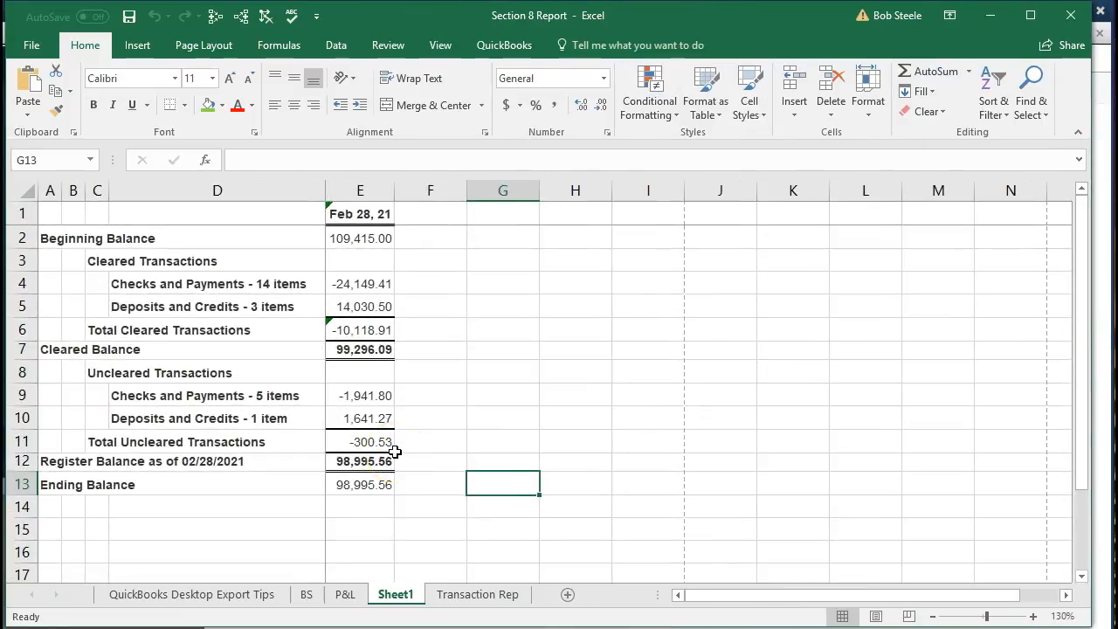
left_click(1033, 616)
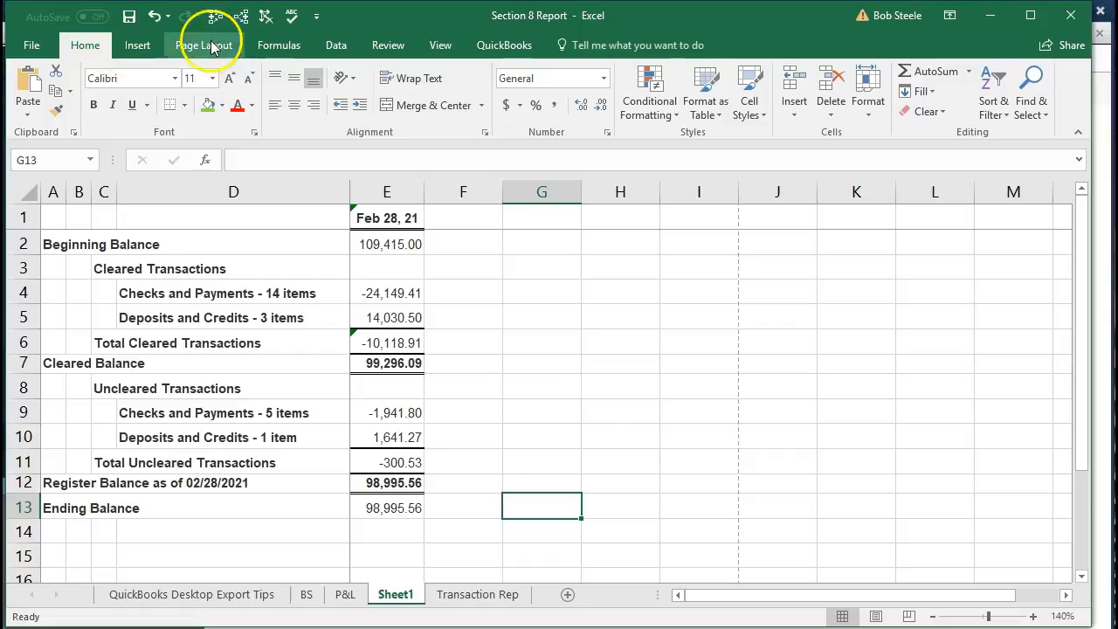
left_click(440, 45)
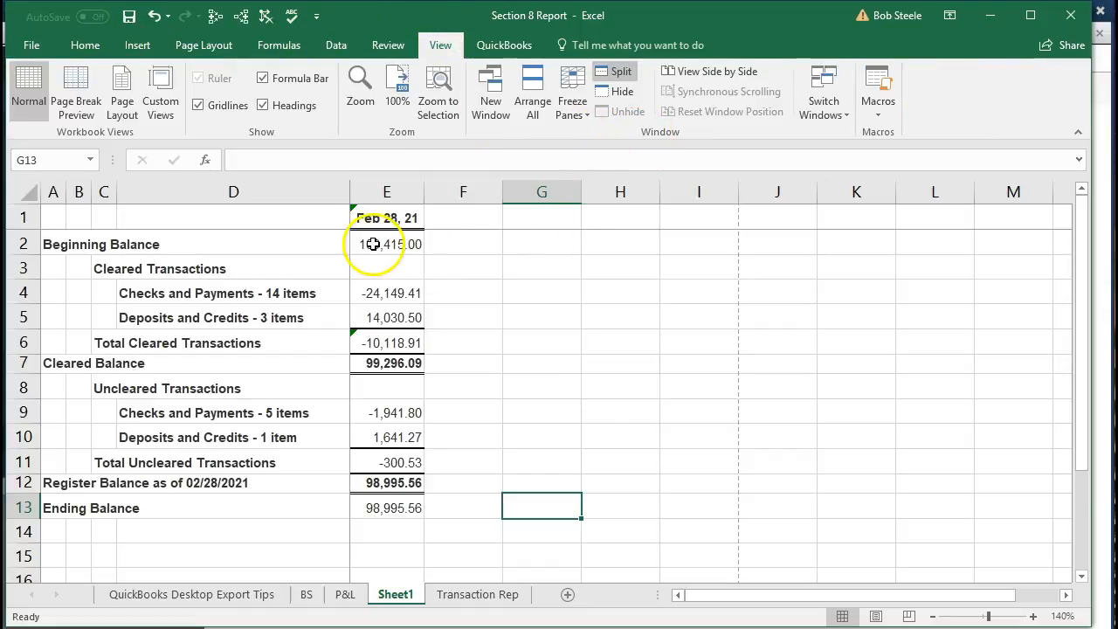
left_click(620, 72)
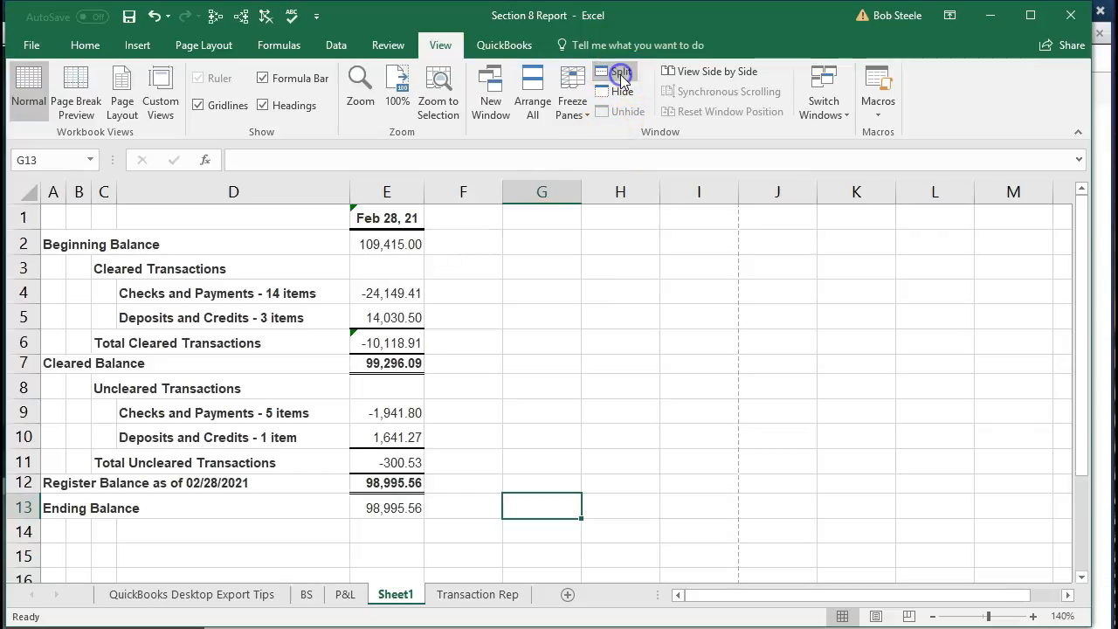
- Check the Reconciliation Summary header of Sheet1 in Page Layout view, and return the sheet to Normal view
left_click(876, 617)
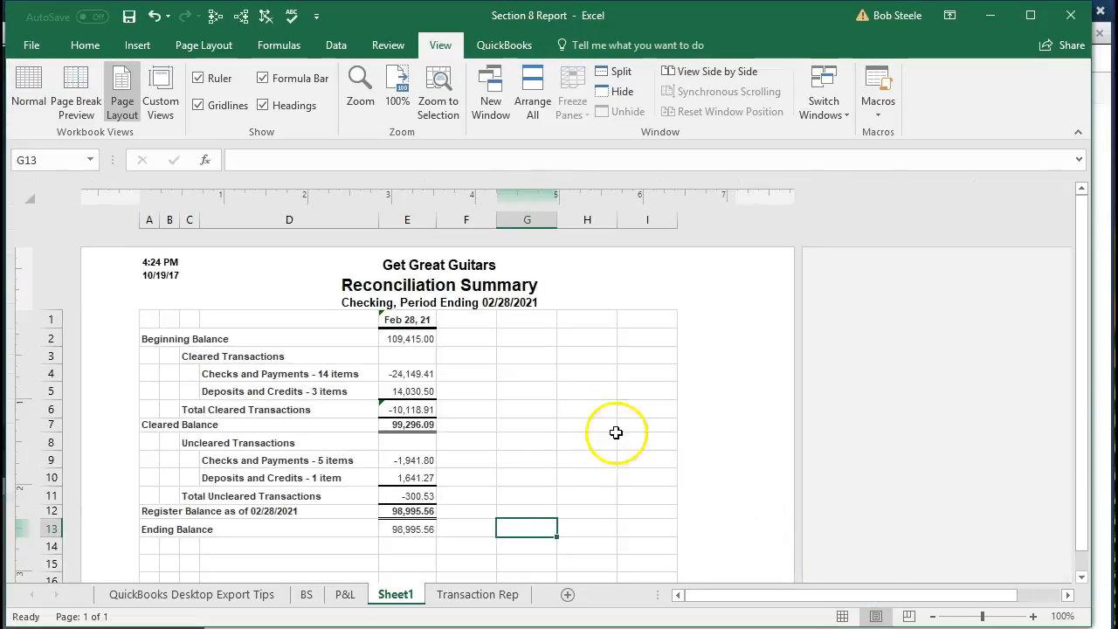
left_click(443, 306)
left_click(479, 358)
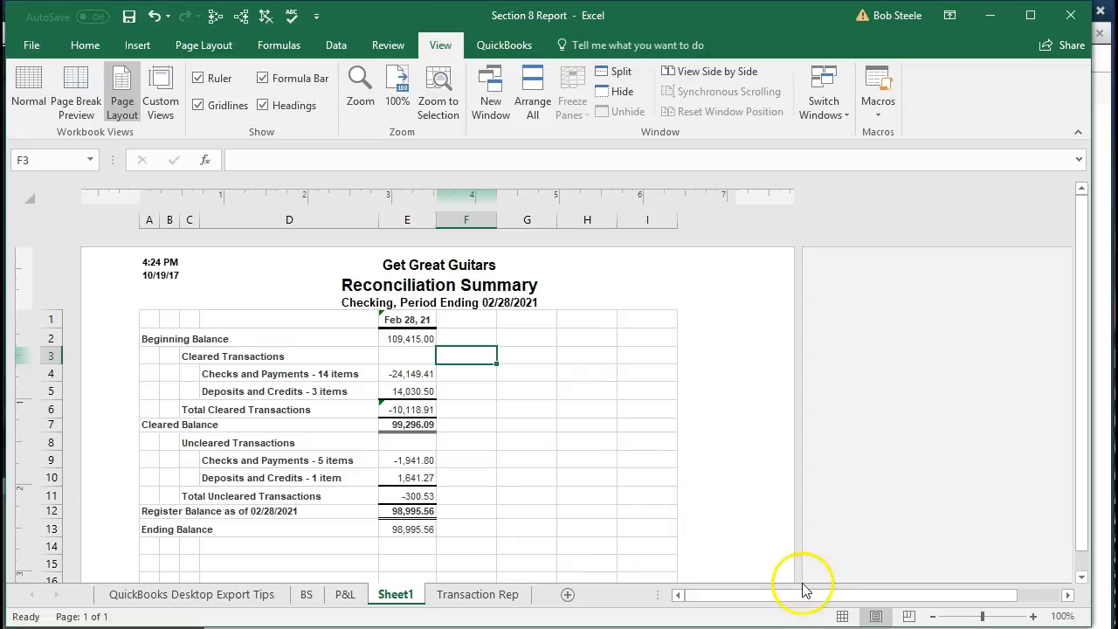
left_click(843, 617)
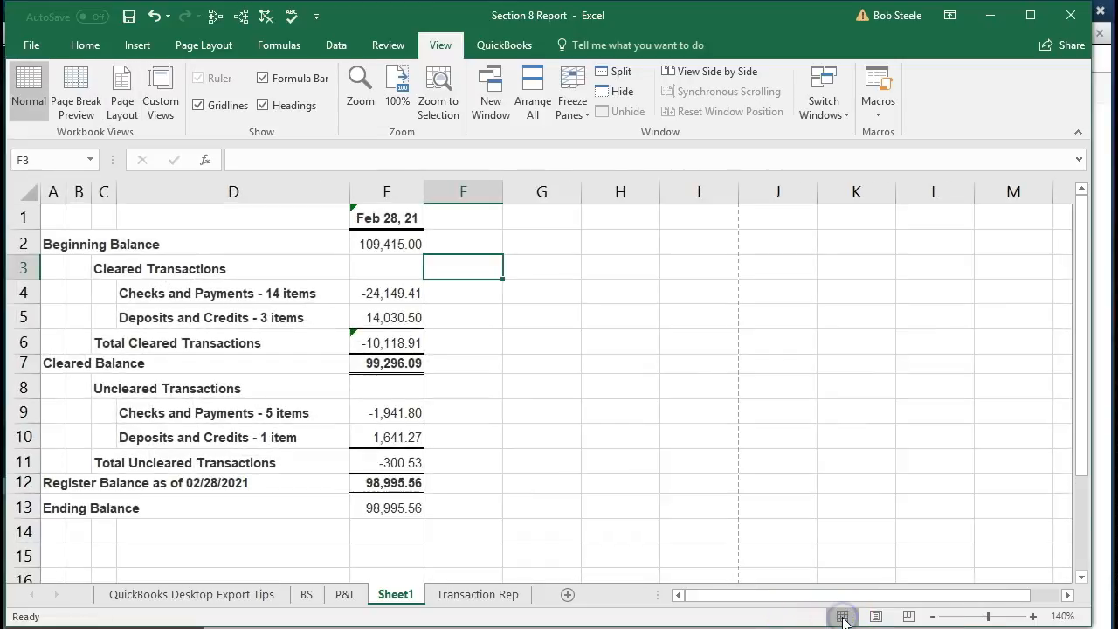
- Save the Section 8 Report workbook and close it
left_click(128, 16)
left_click(493, 403)
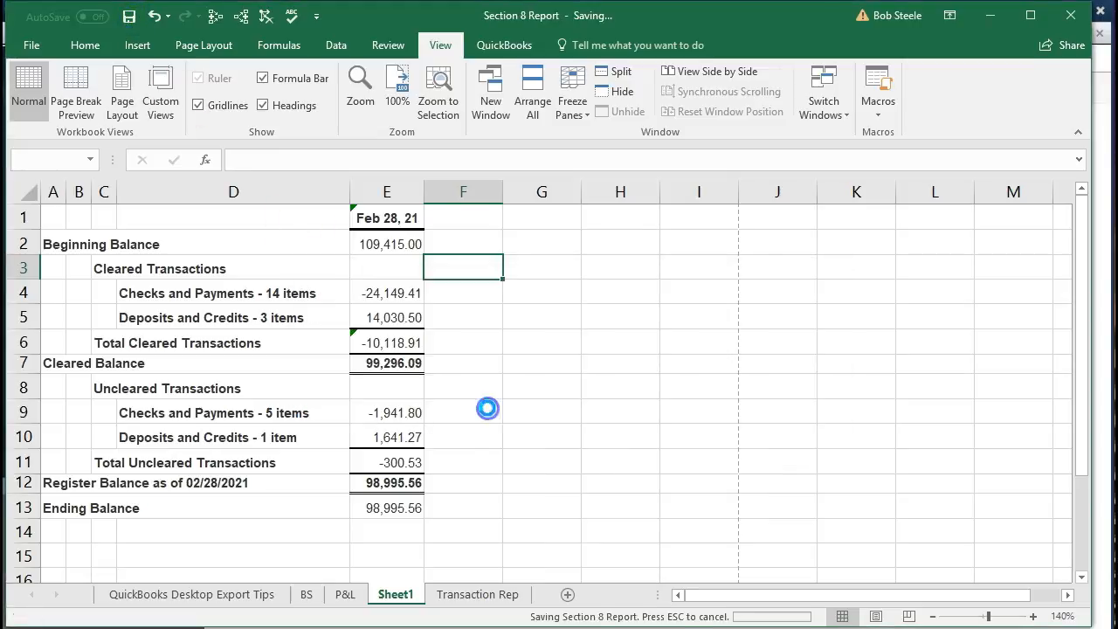
left_click(1069, 16)
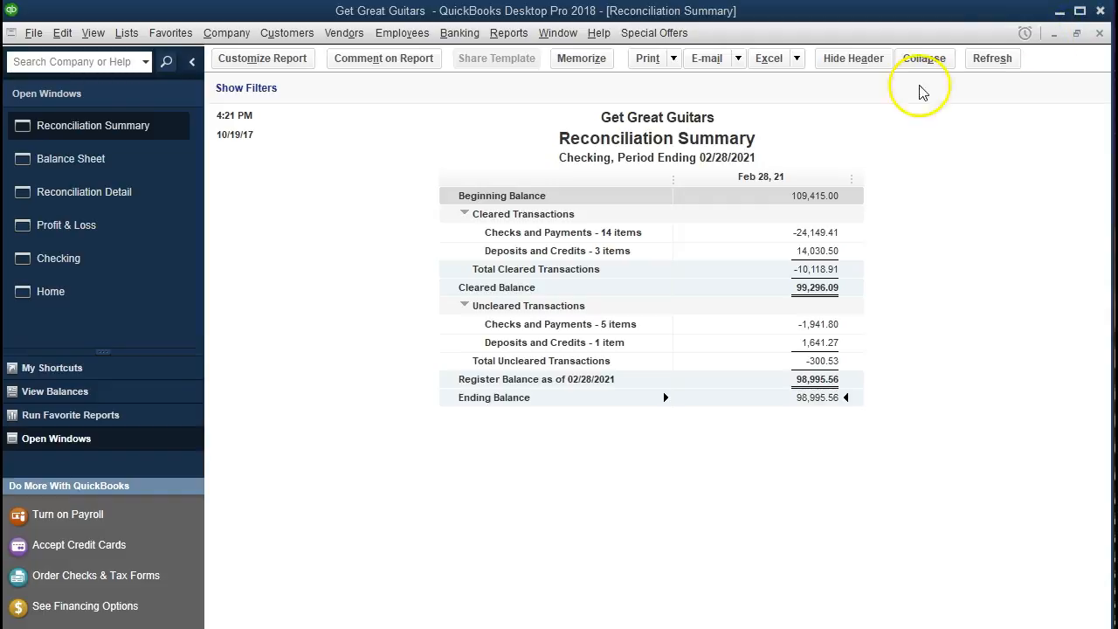
- In QuickBooks, review the cleared and uncleared transactions in the Reconciliation Detail and compare its ending balance with Checking on the Balance Sheet
left_click(123, 194)
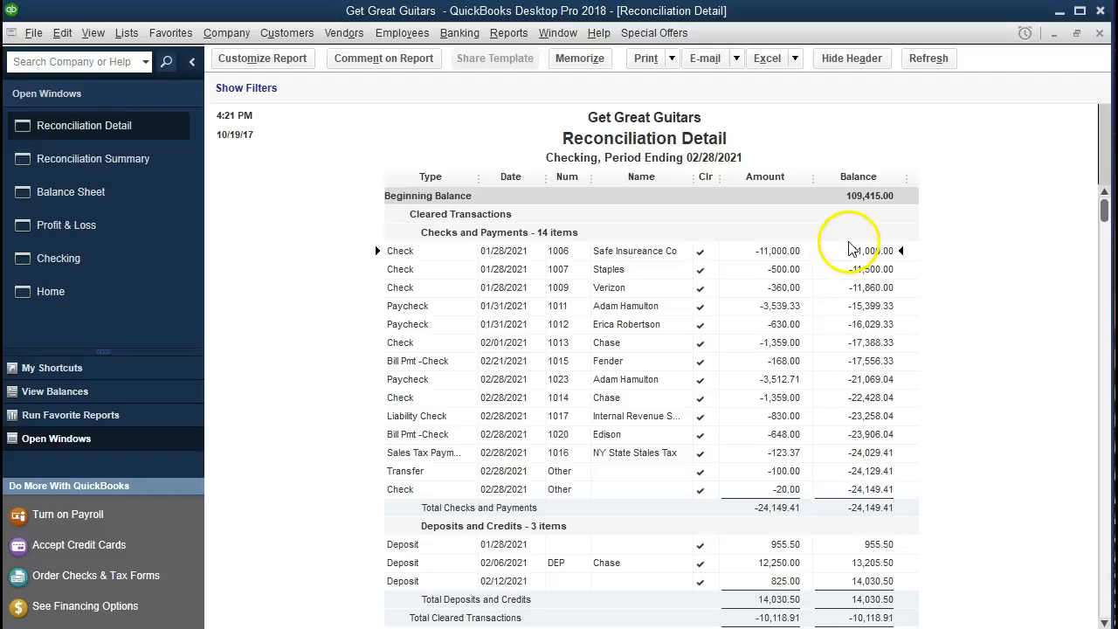
scroll(864, 346, "down", 2)
scroll(864, 346, "up", 2)
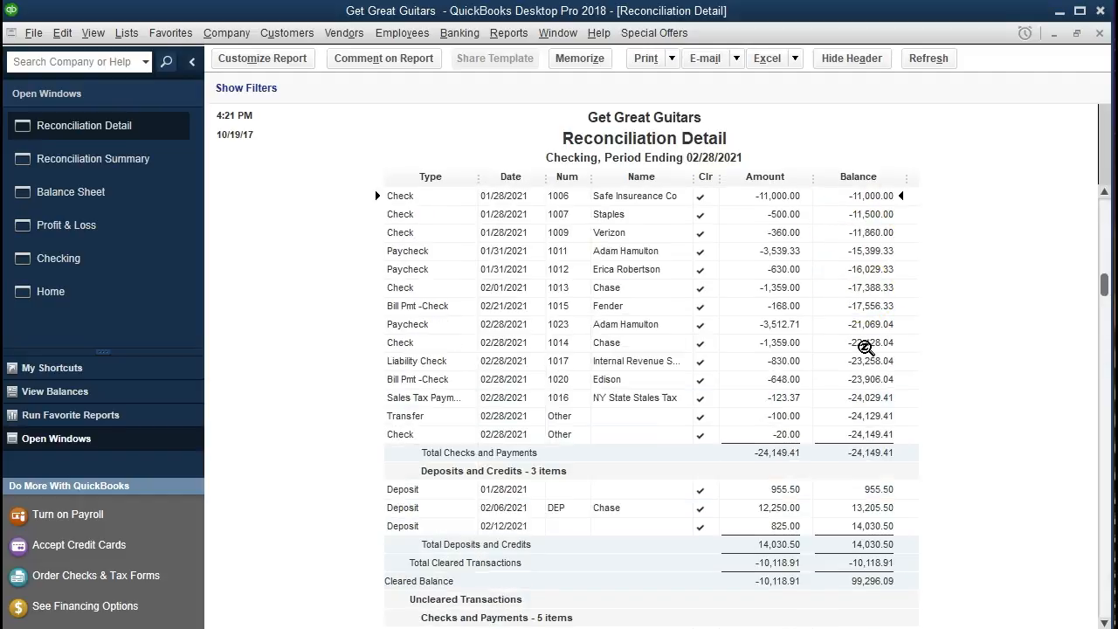
scroll(864, 347, "down", 3)
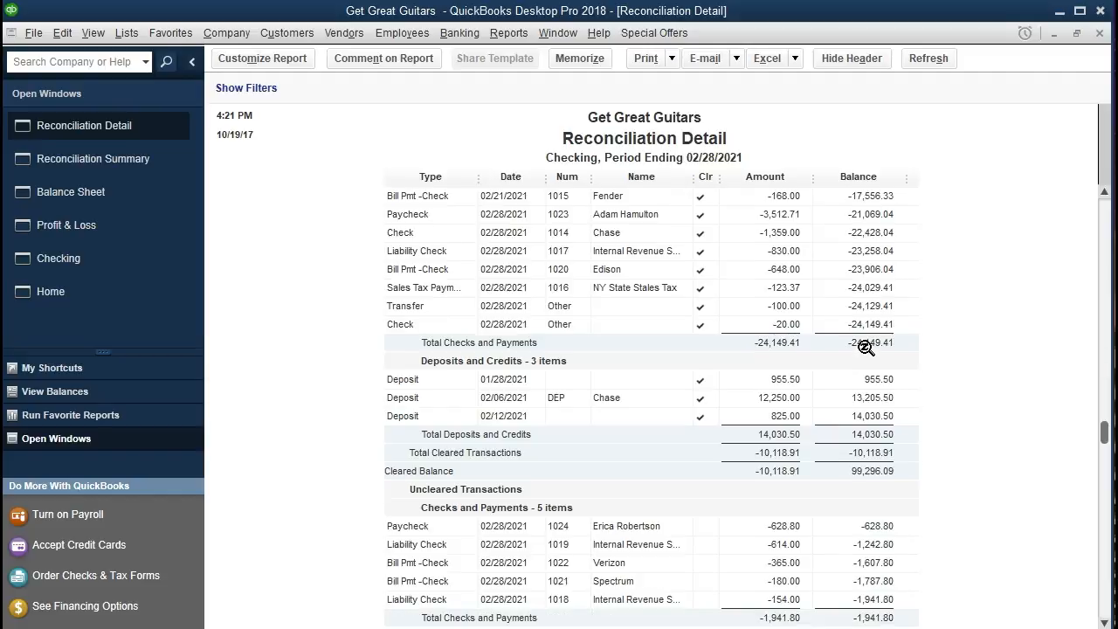
scroll(865, 347, "down", 1)
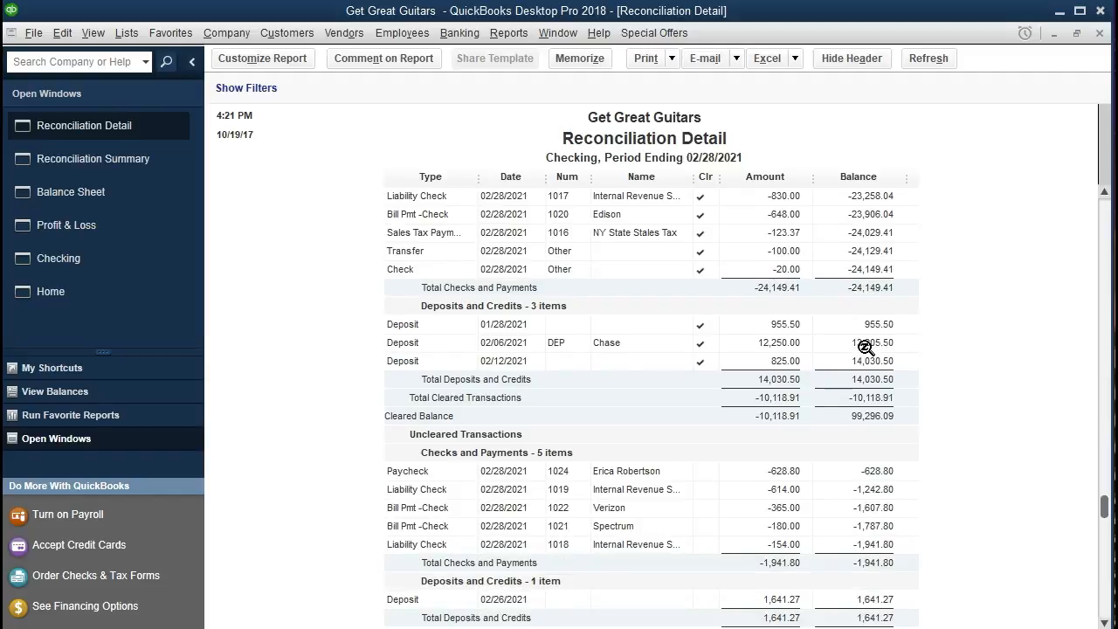
scroll(865, 347, "down", 2)
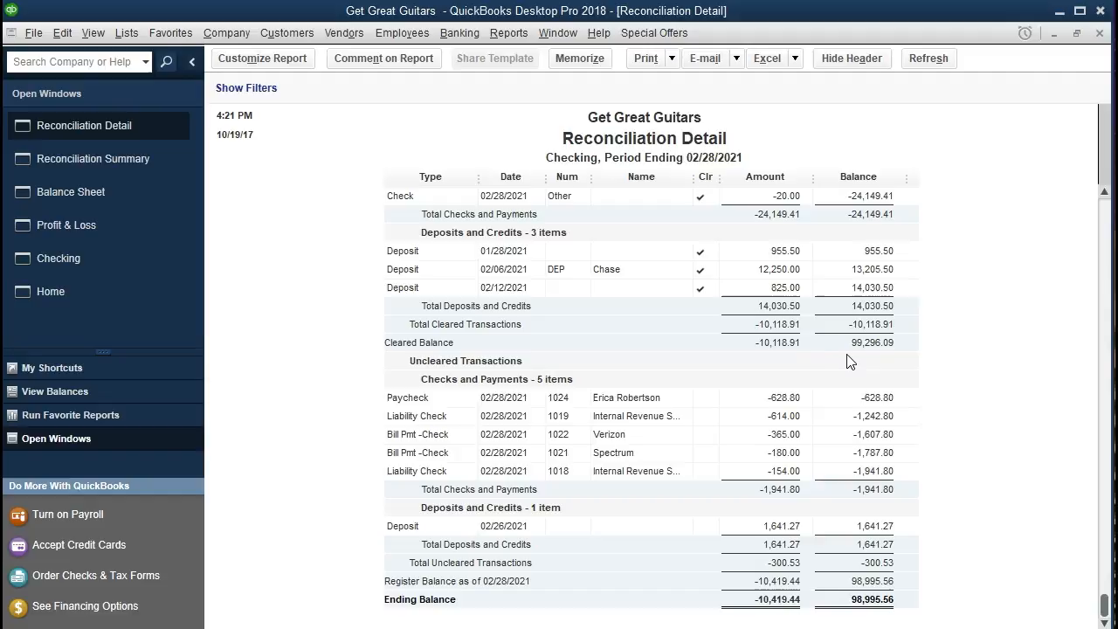
left_click(889, 361)
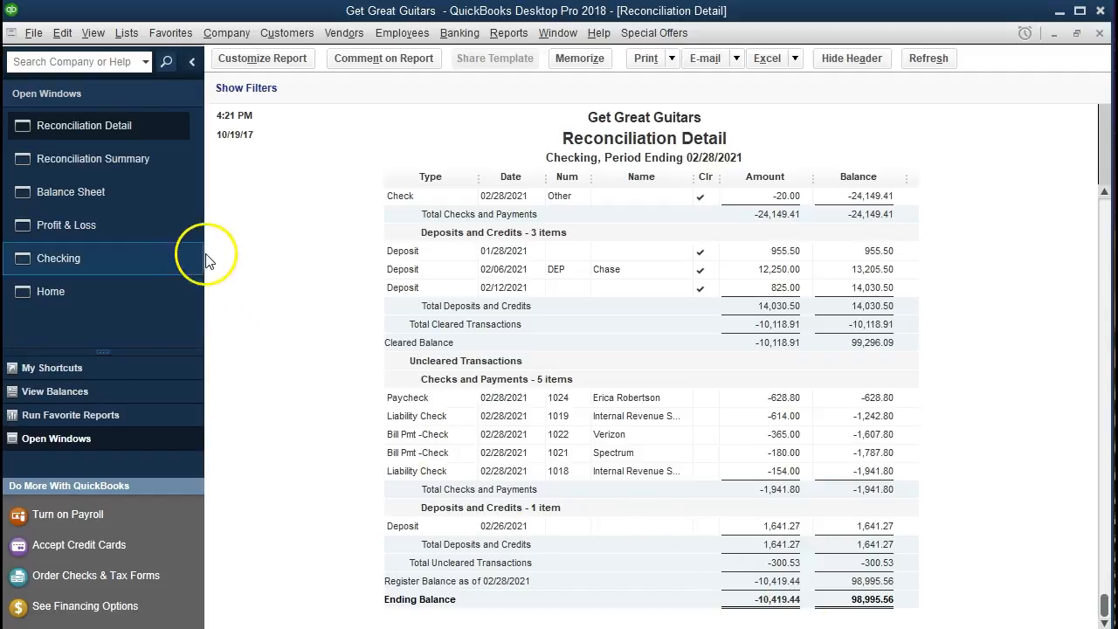
left_click(131, 192)
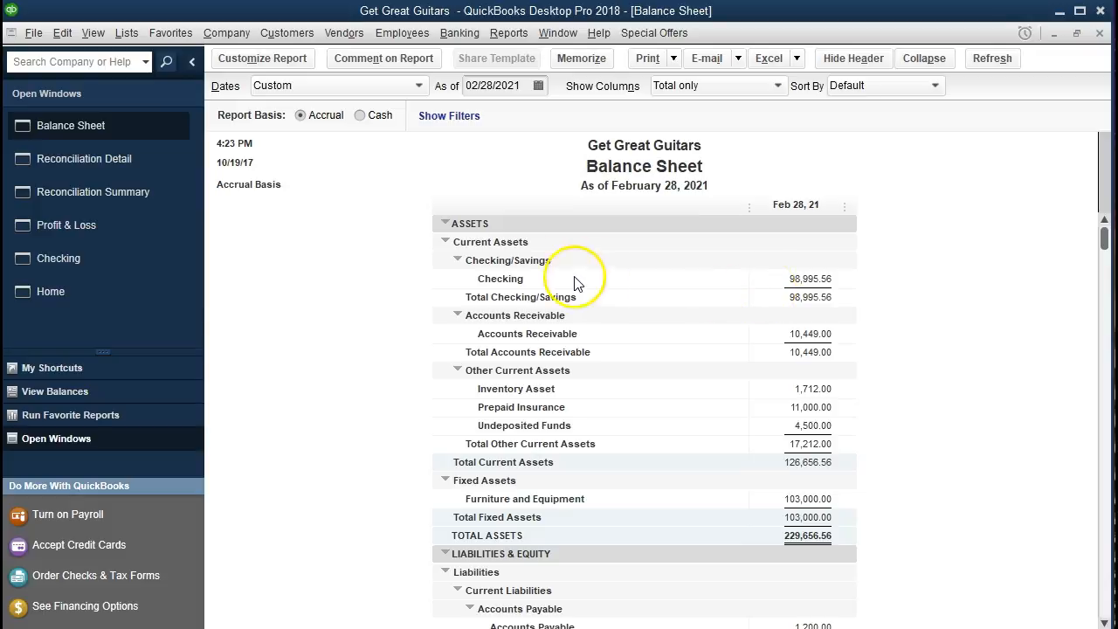
- Export the Reconciliation Detail to Excel as a new worksheet in the existing workbook Section 9 Reports
left_click(115, 153)
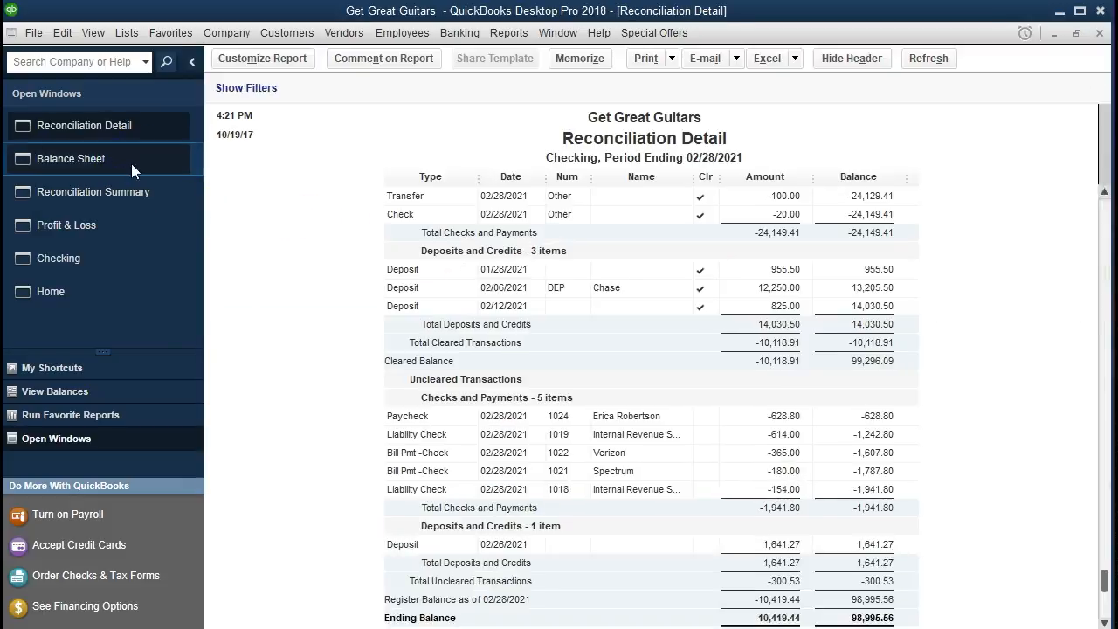
left_click(769, 60)
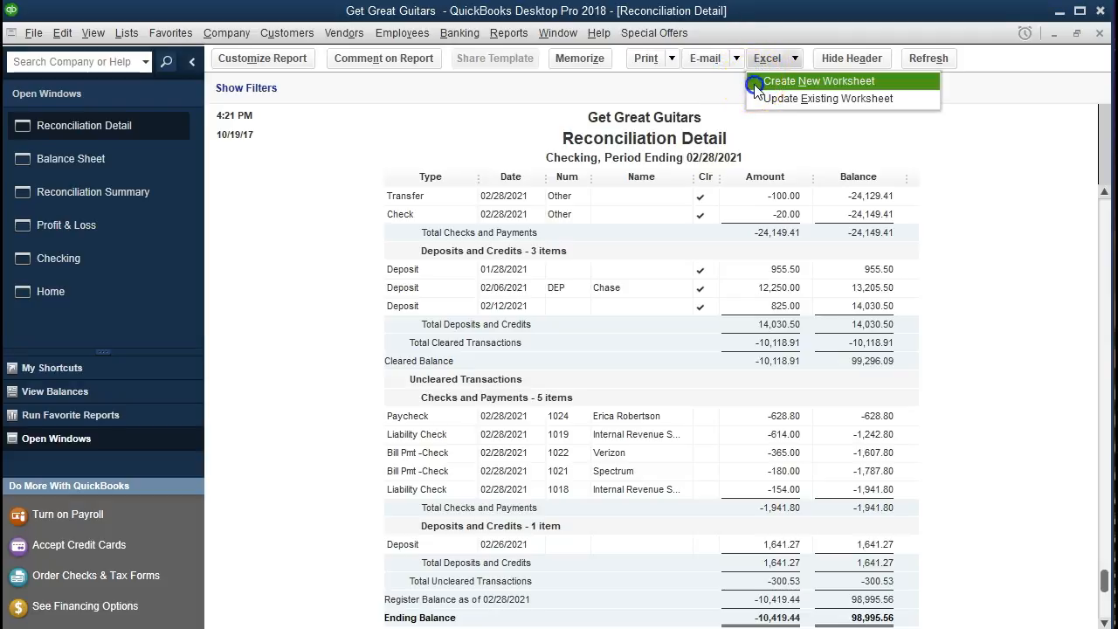
left_click(751, 81)
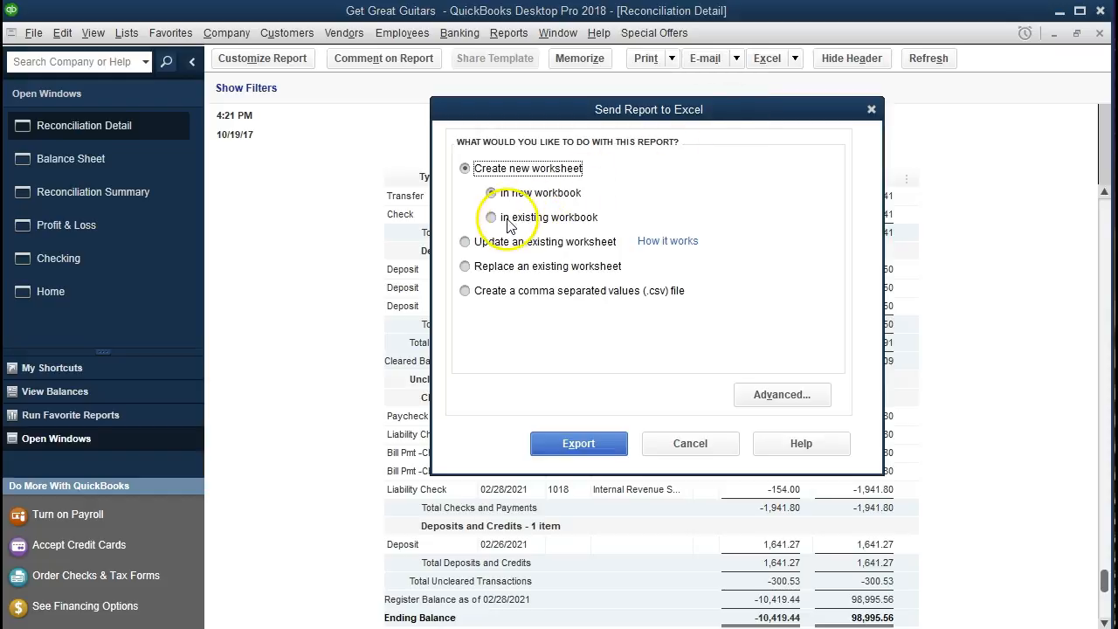
left_click(493, 218)
left_click(751, 272)
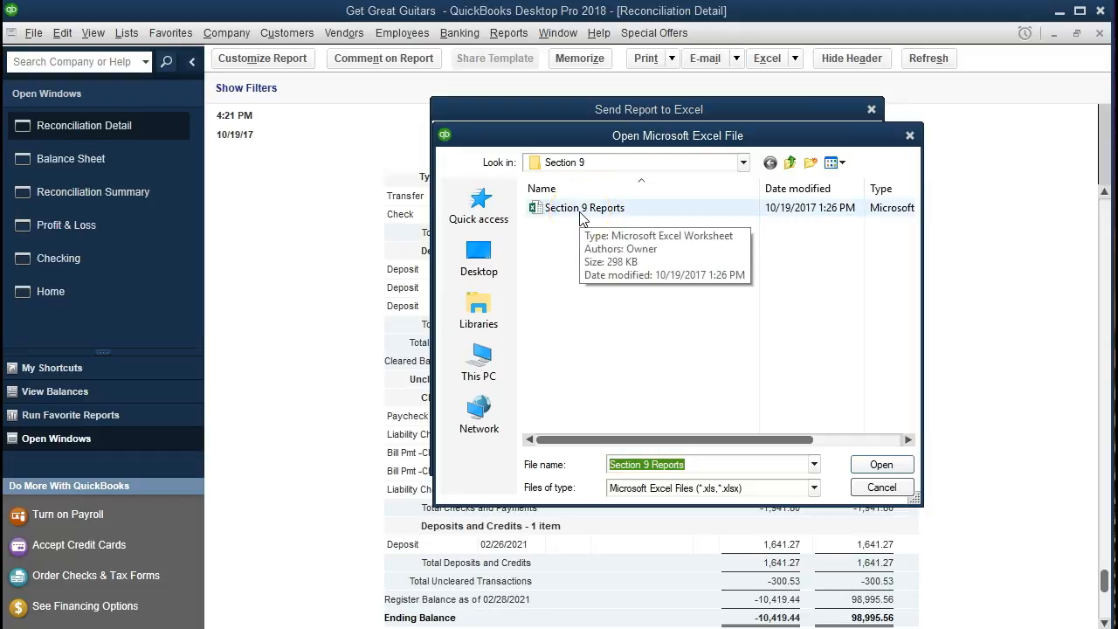
double_click(583, 210)
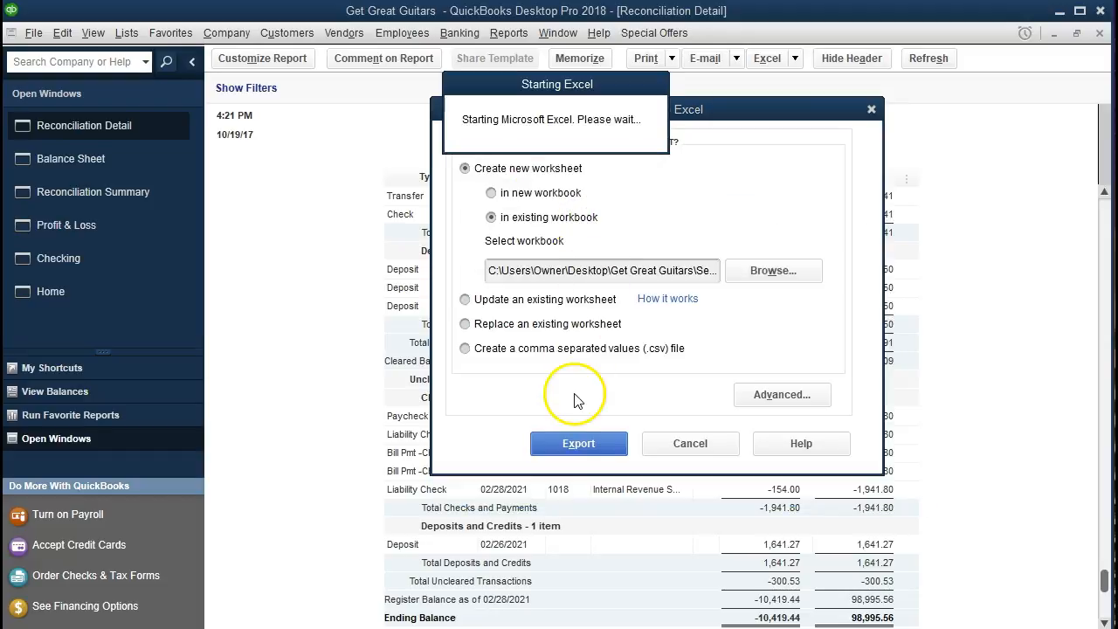
left_click(572, 439)
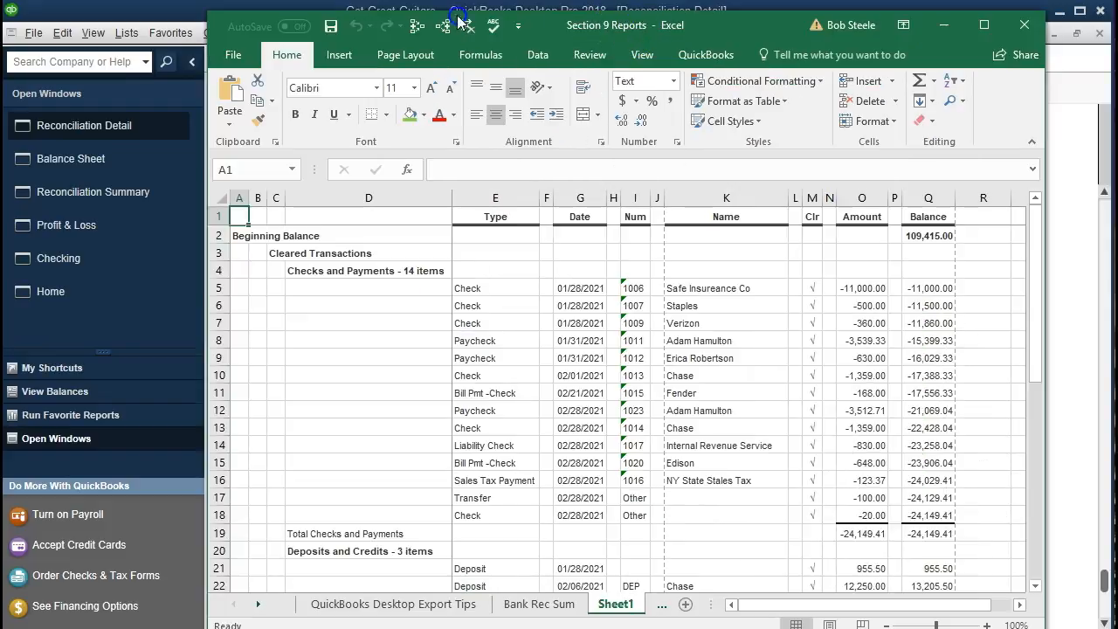
- Widen the Section 9 Reports workbook window and move Sheet1 behind the Bank Rec Det sheet
left_click_drag(708, 13, 430, 25)
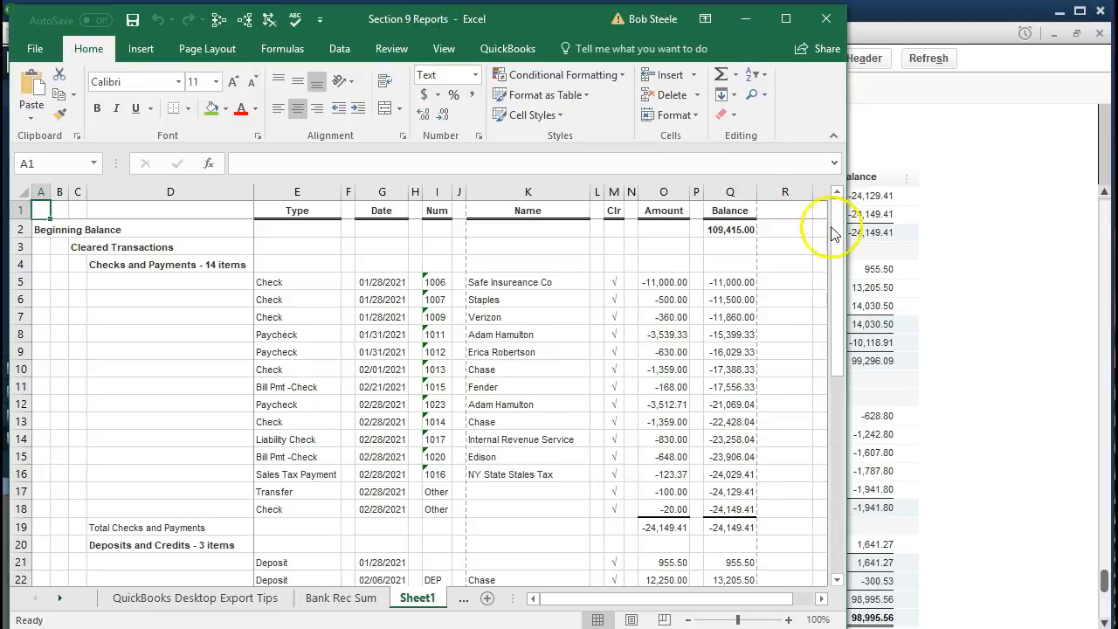
left_click_drag(846, 234, 1107, 245)
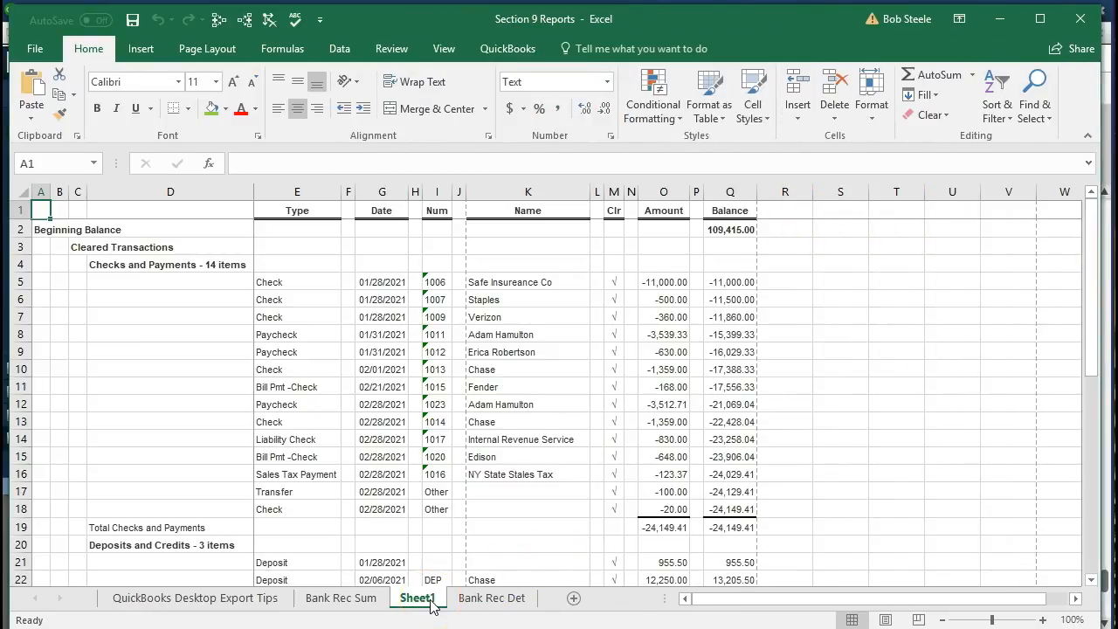
left_click_drag(439, 605, 563, 602)
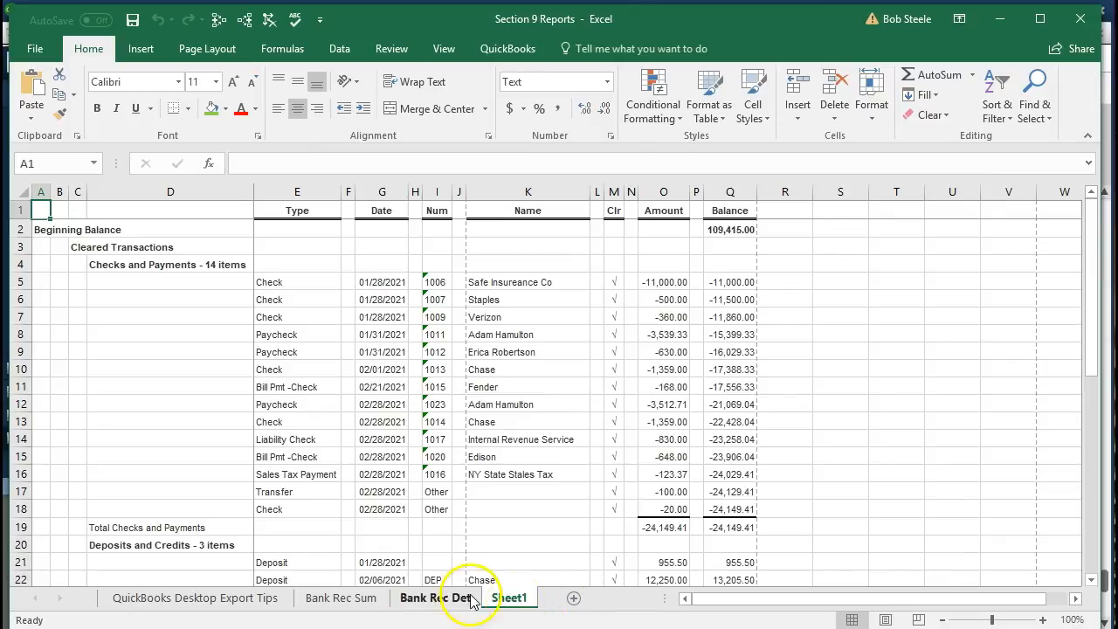
- Rename Sheet1 as Bank Rec Feb Det
left_click(517, 603)
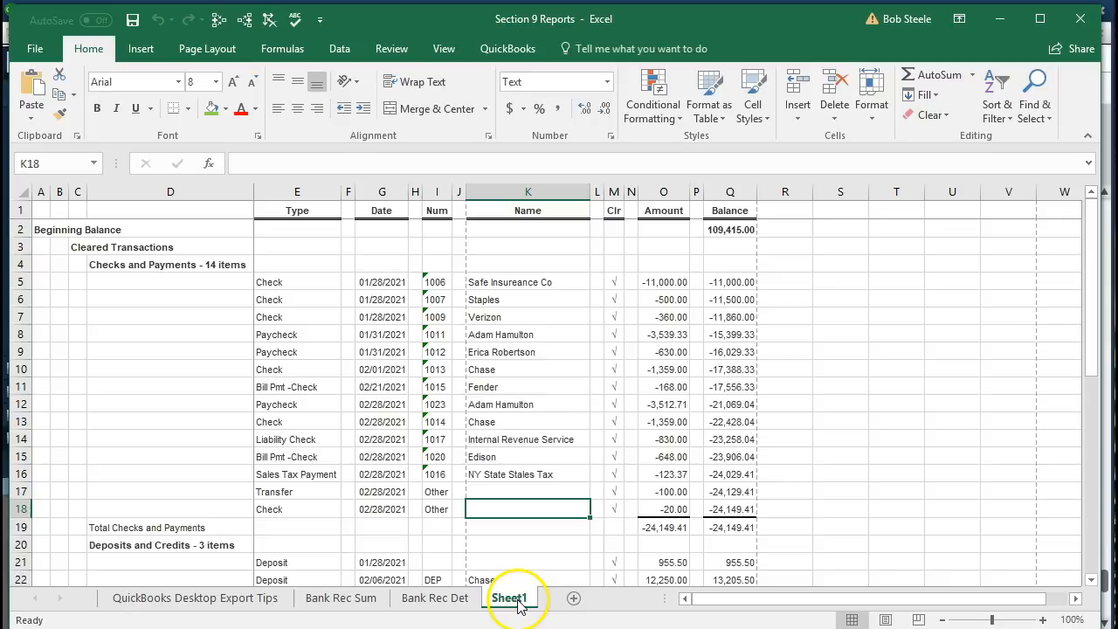
double_click(516, 601)
type("Ba")
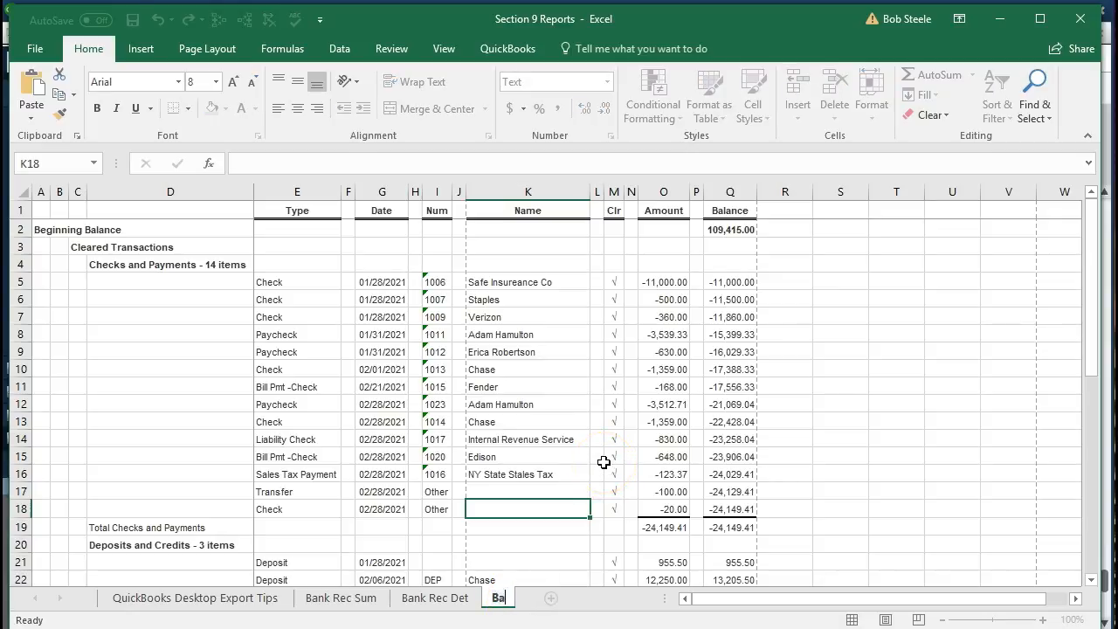
type("nk Rec Fe")
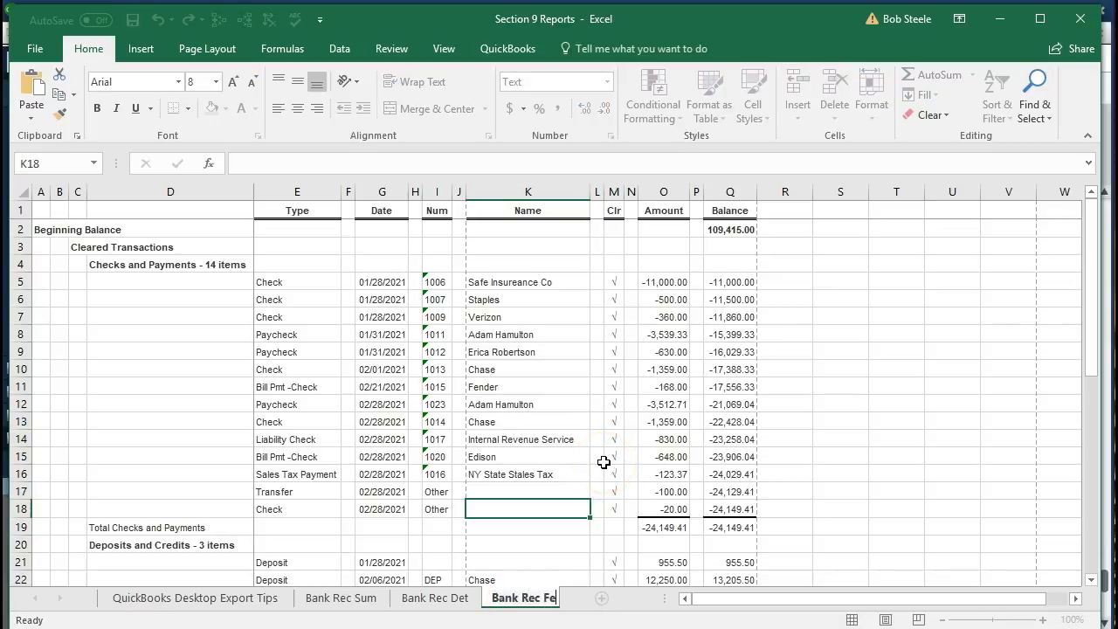
type("b De")
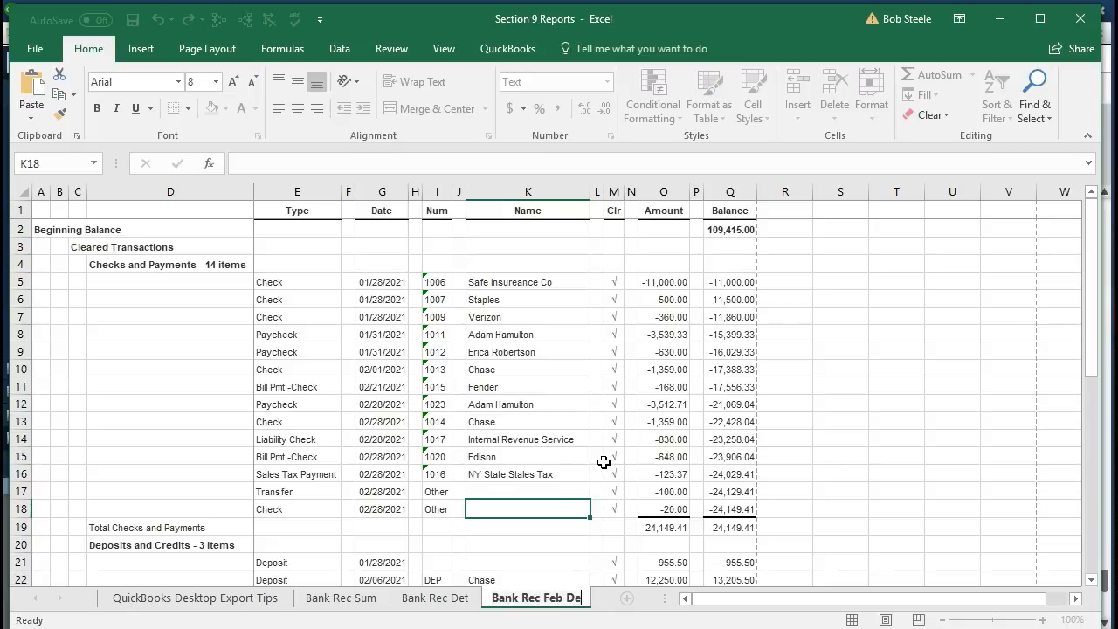
type("t")
left_click(603, 462)
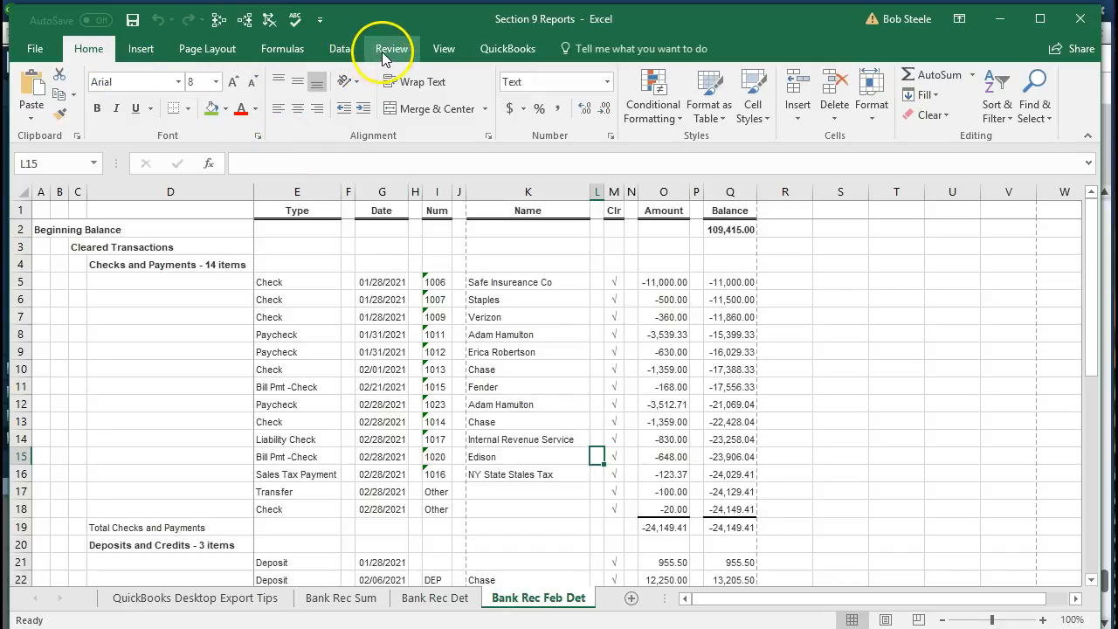
- Remove the pane split from the Bank Rec Feb Det sheet
left_click(442, 51)
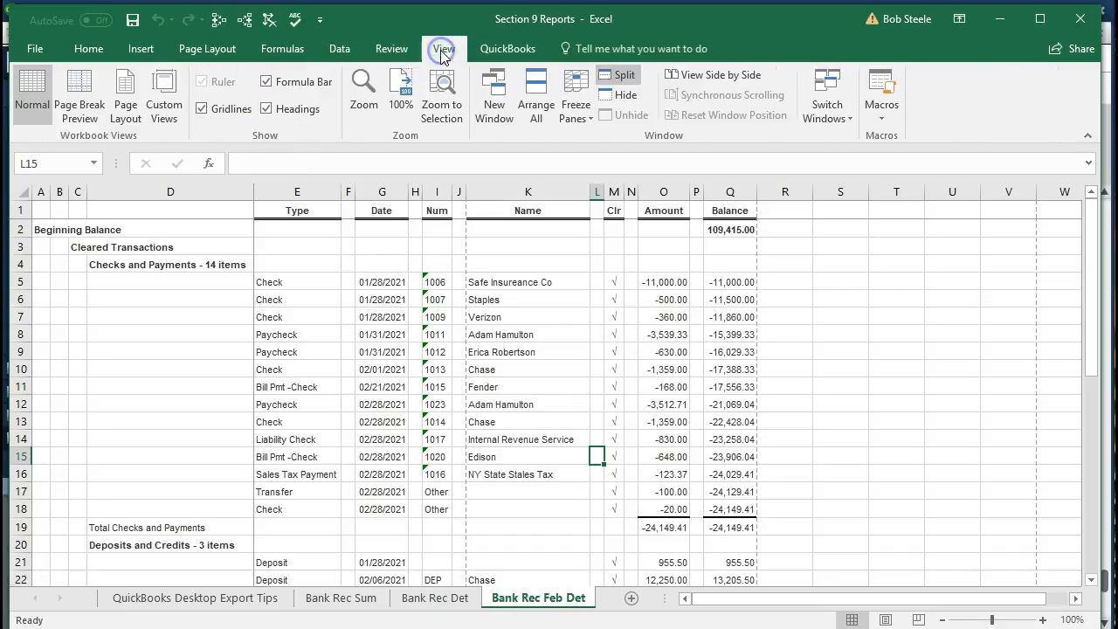
left_click(627, 78)
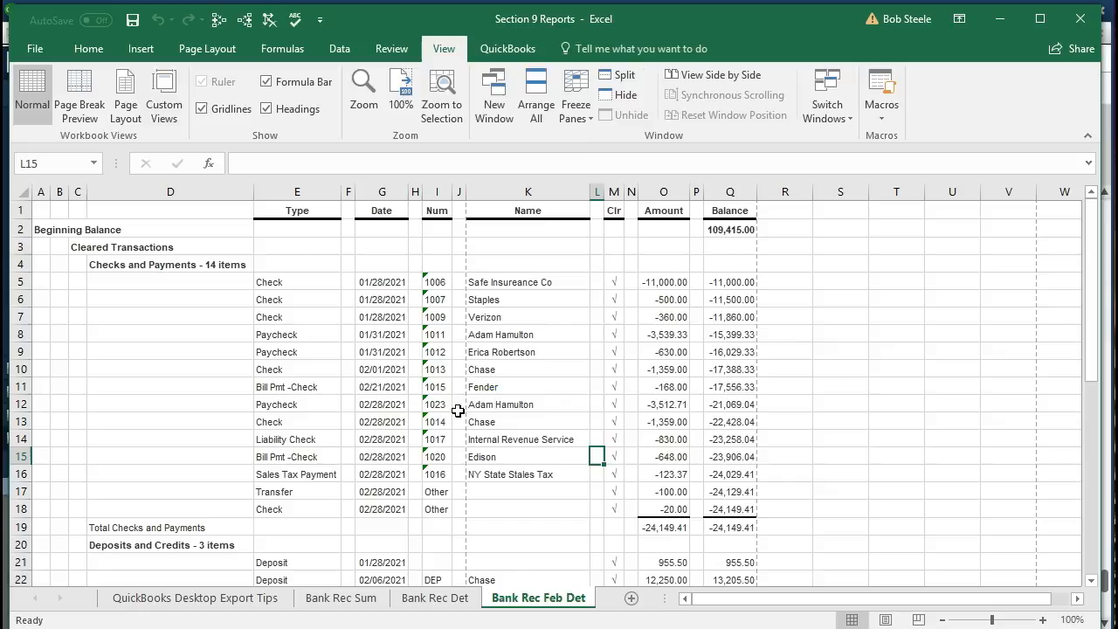
- Set the Bank Rec Feb Det sheet's print layout to landscape orientation and check its print preview, keeping No Scaling
left_click(35, 50)
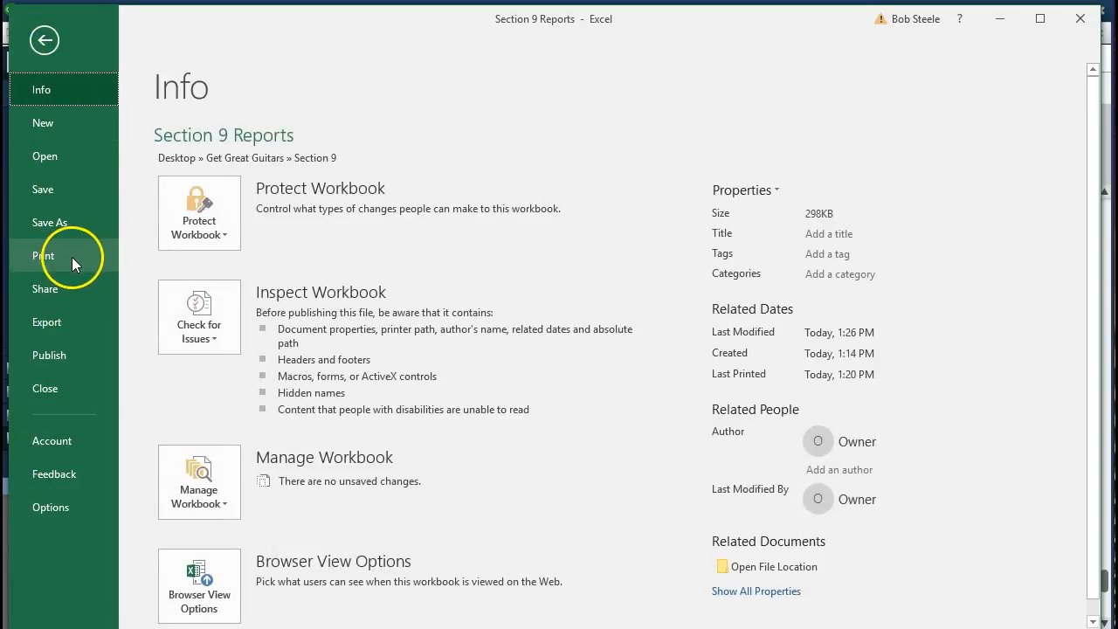
left_click(73, 256)
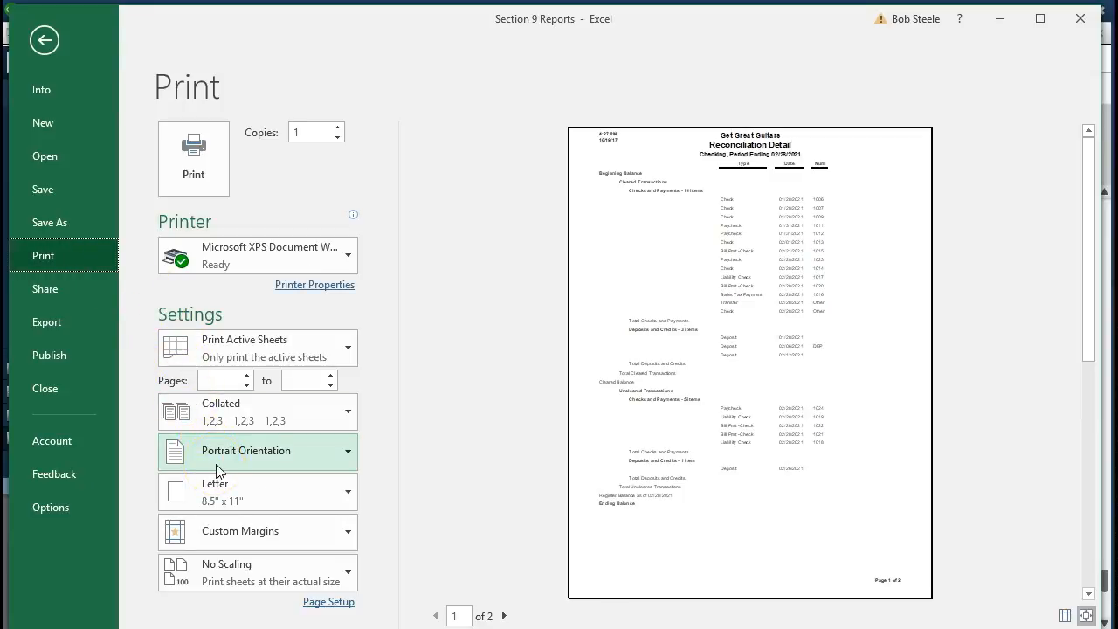
left_click(349, 462)
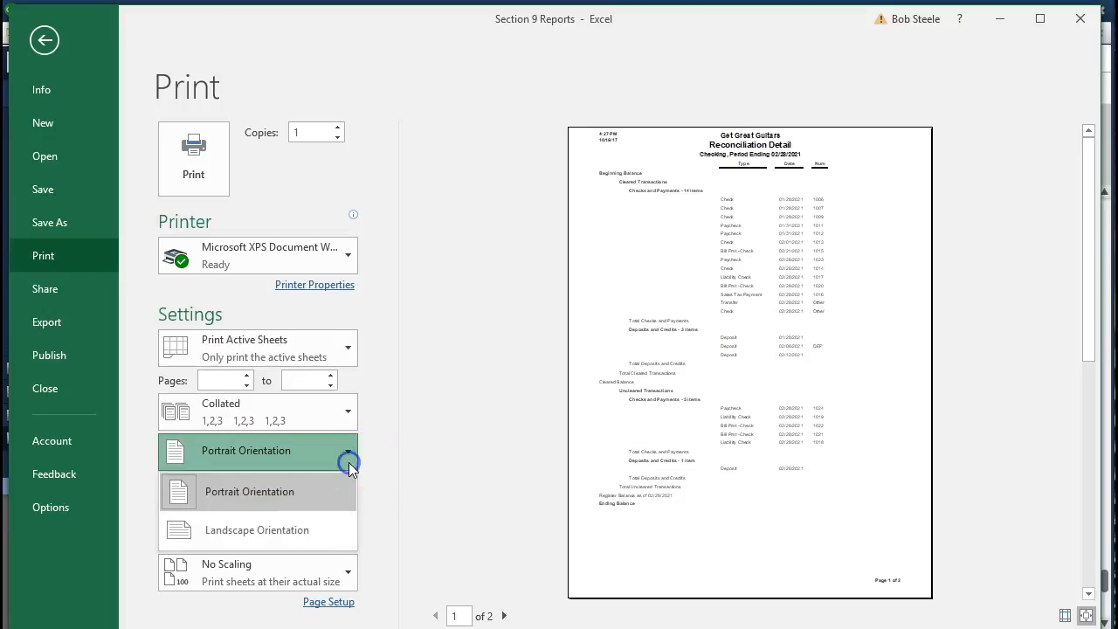
left_click(314, 532)
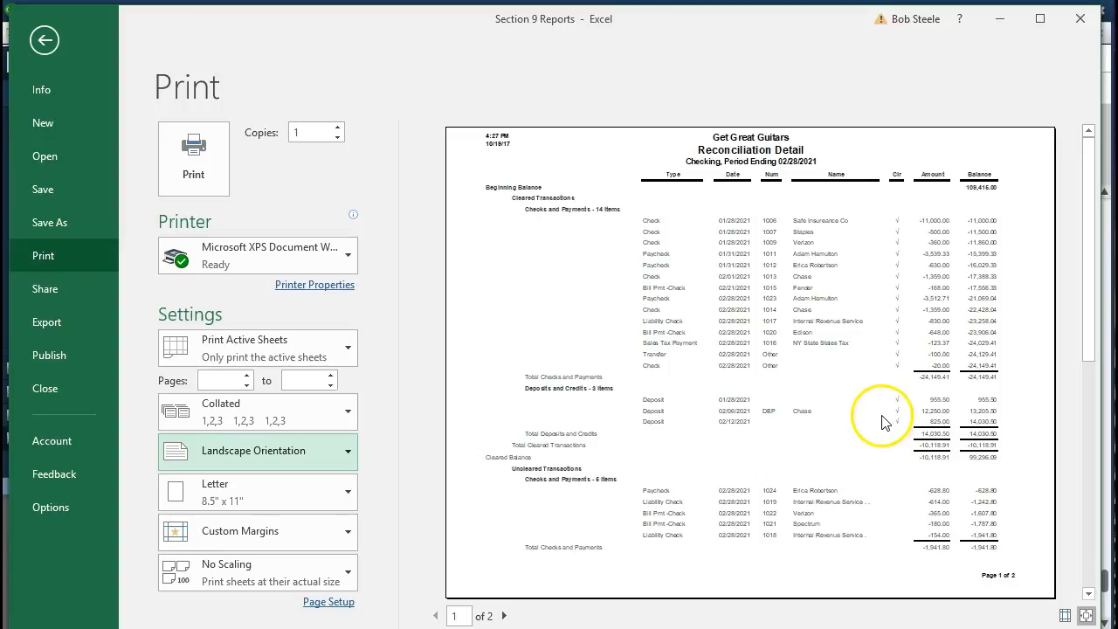
scroll(882, 422, "down", 1)
scroll(882, 422, "up", 1)
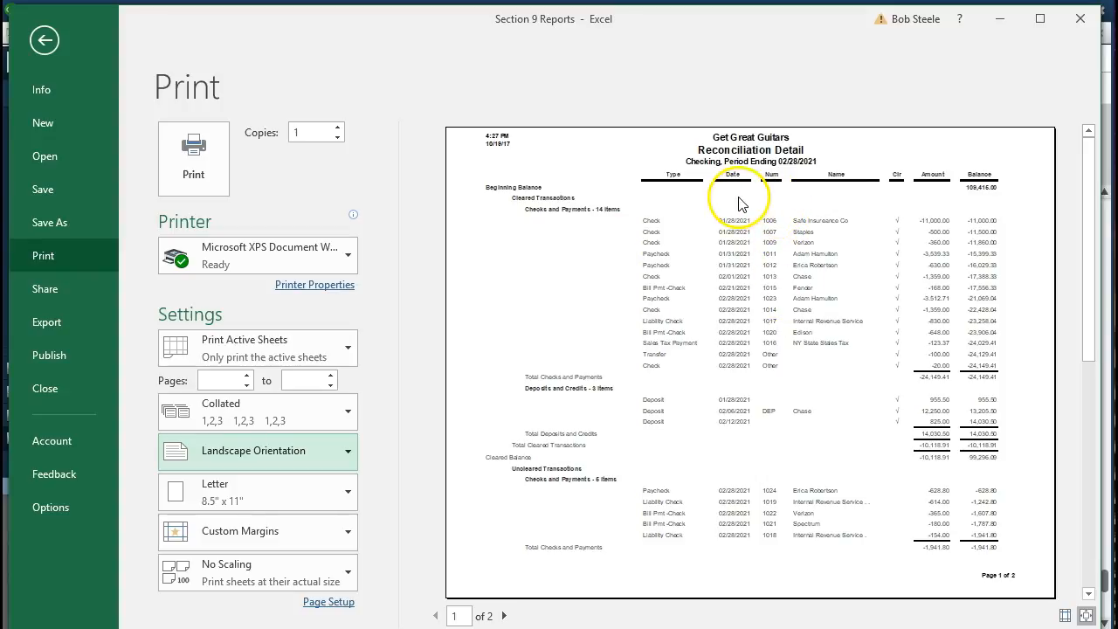
left_click(347, 578)
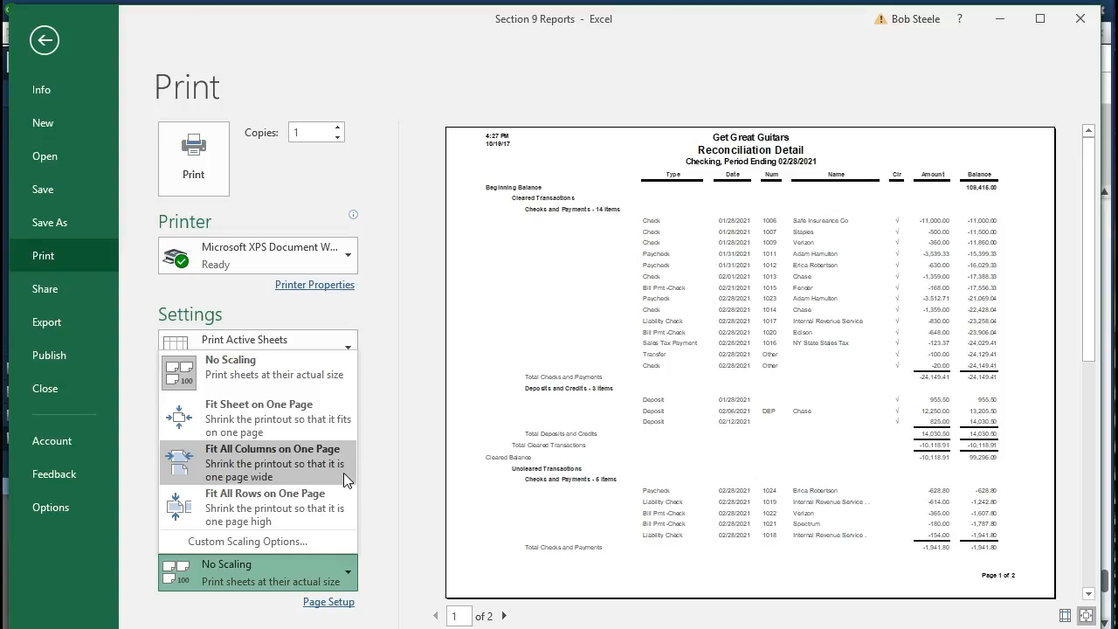
left_click(522, 441)
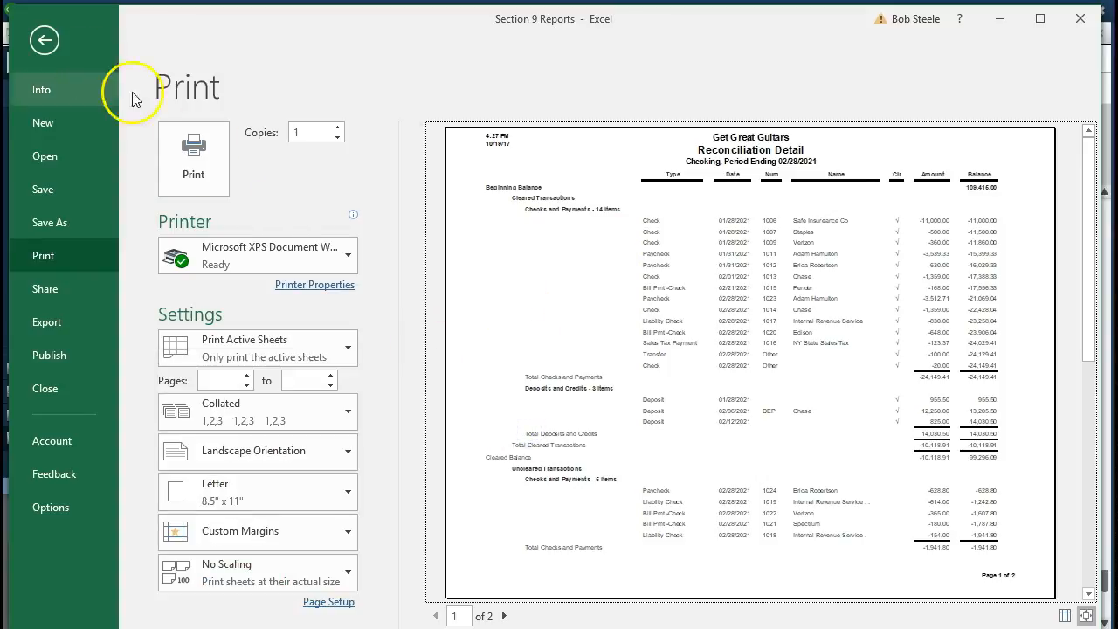
left_click(45, 40)
- Save Section 9 Reports as a macro-free workbook and close it
left_click(415, 335)
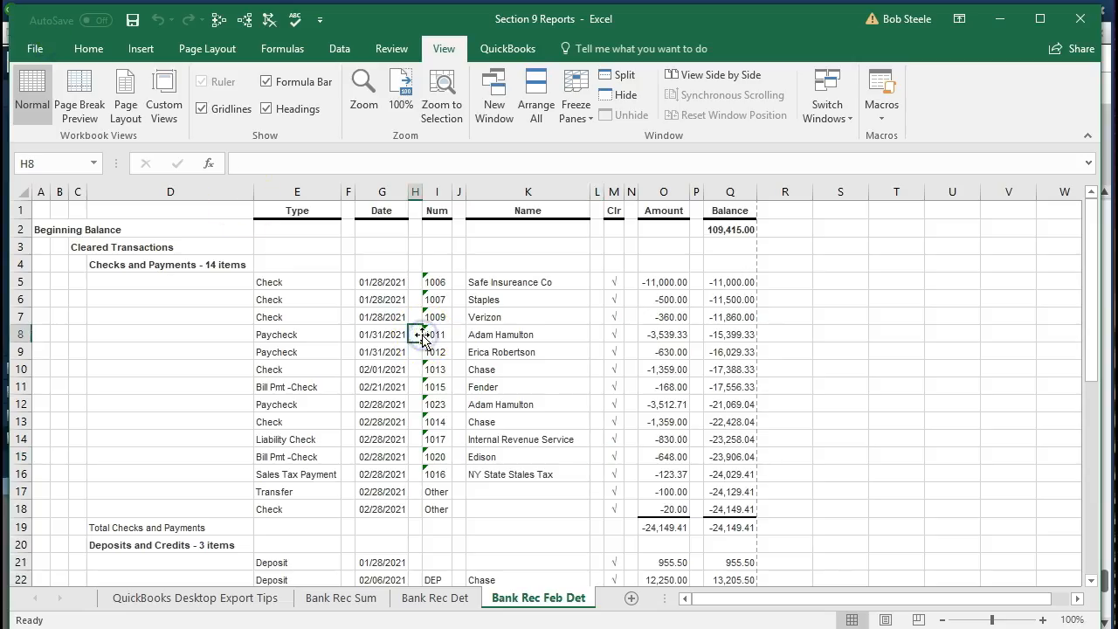
left_click(132, 20)
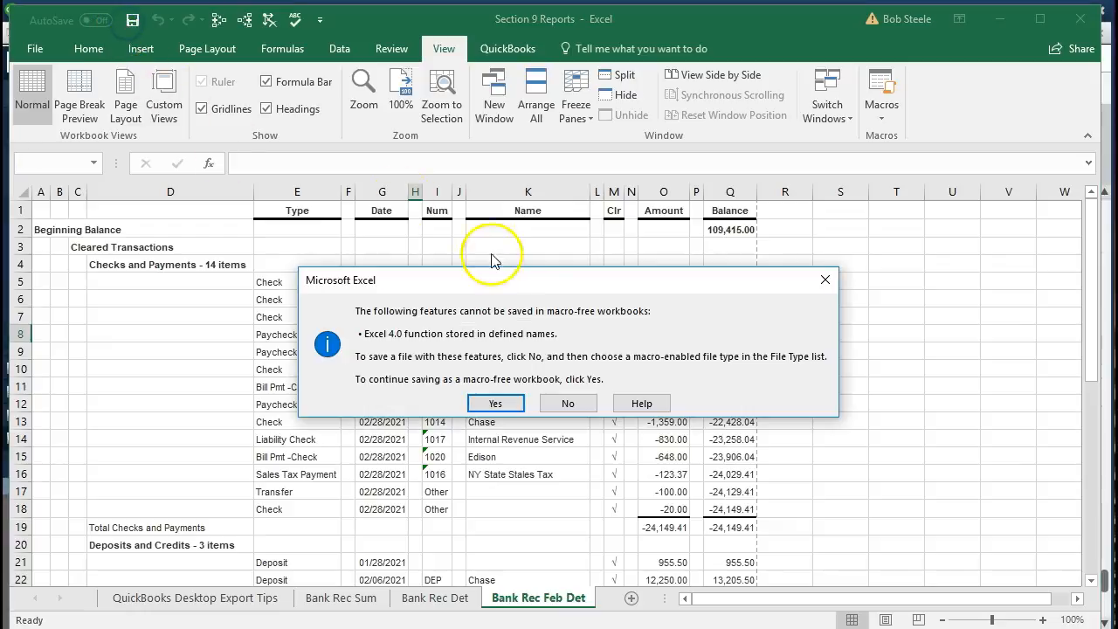
left_click(496, 403)
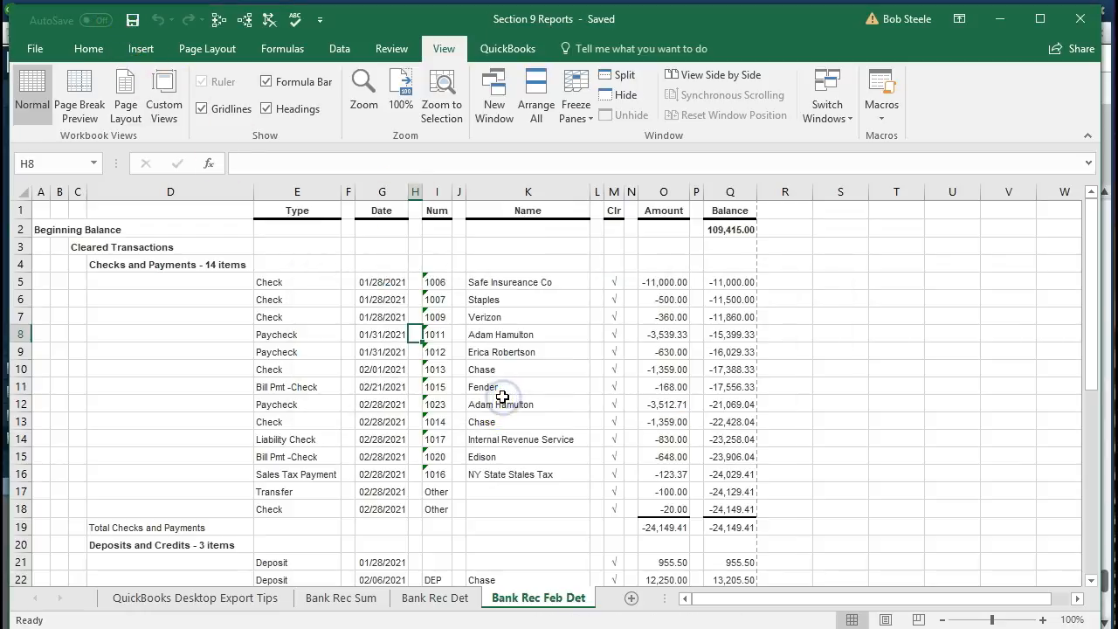
left_click(1080, 21)
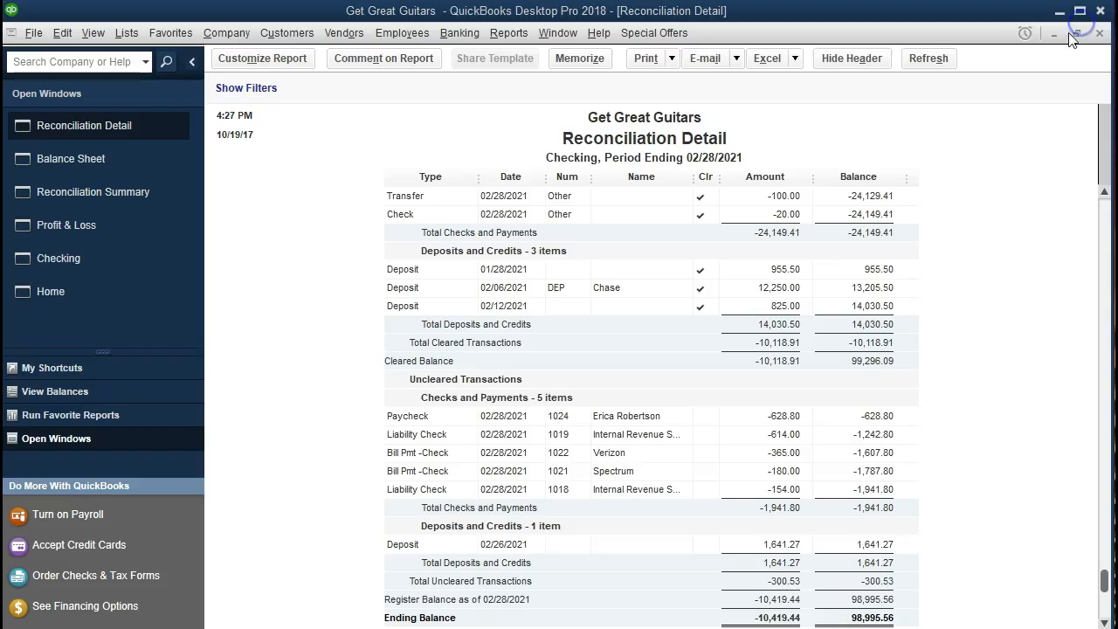